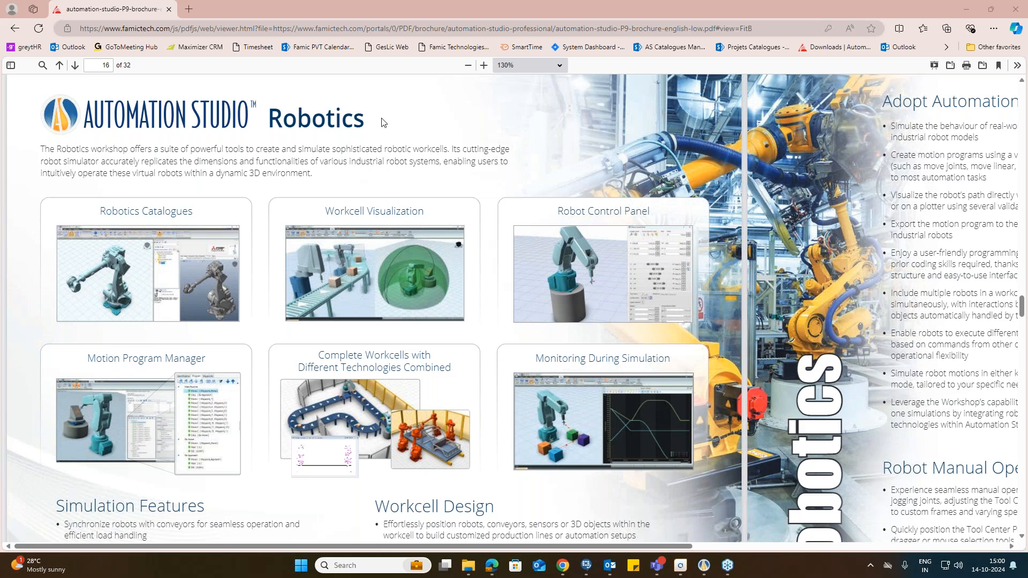
# Step: Read the Robotics and Instrumentation & Process Control pages of the Automation Studio brochure
pyautogui.moveTo(383, 123); pyautogui.dragTo(289, 128)
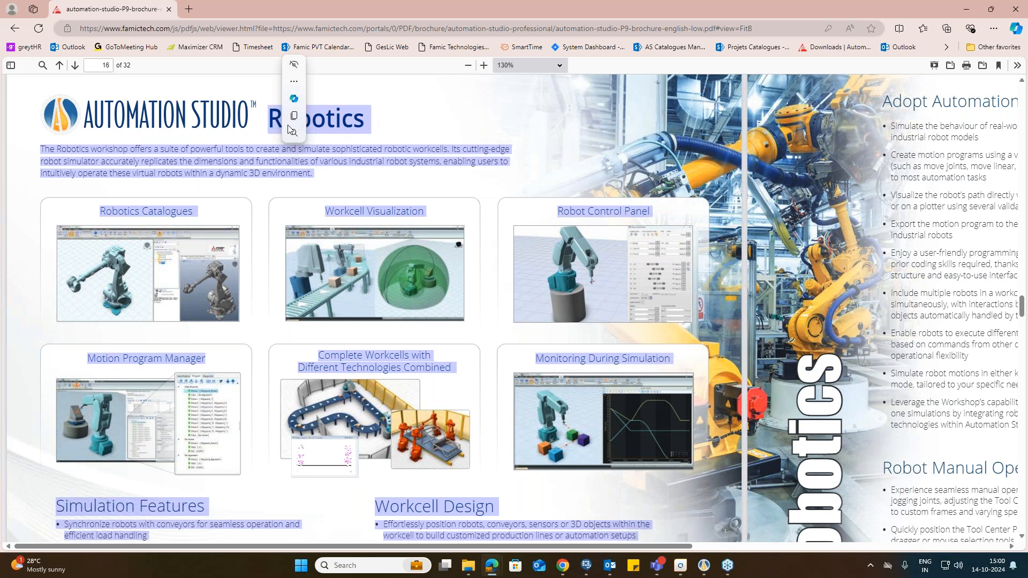
pyautogui.scroll(-9, 289, 130)
pyautogui.moveTo(672, 209); pyautogui.dragTo(274, 209)
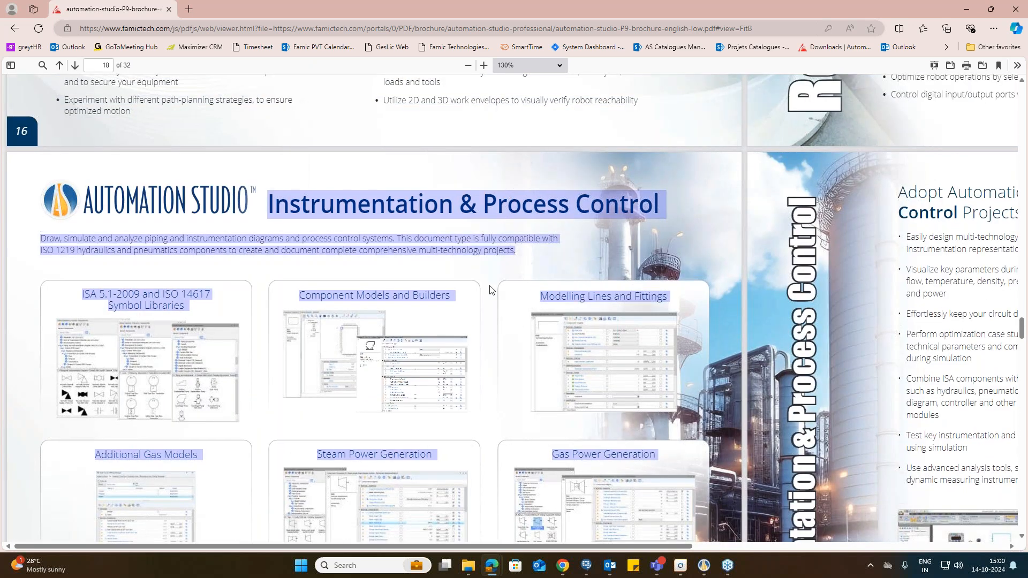
pyautogui.scroll(-2, 476, 294)
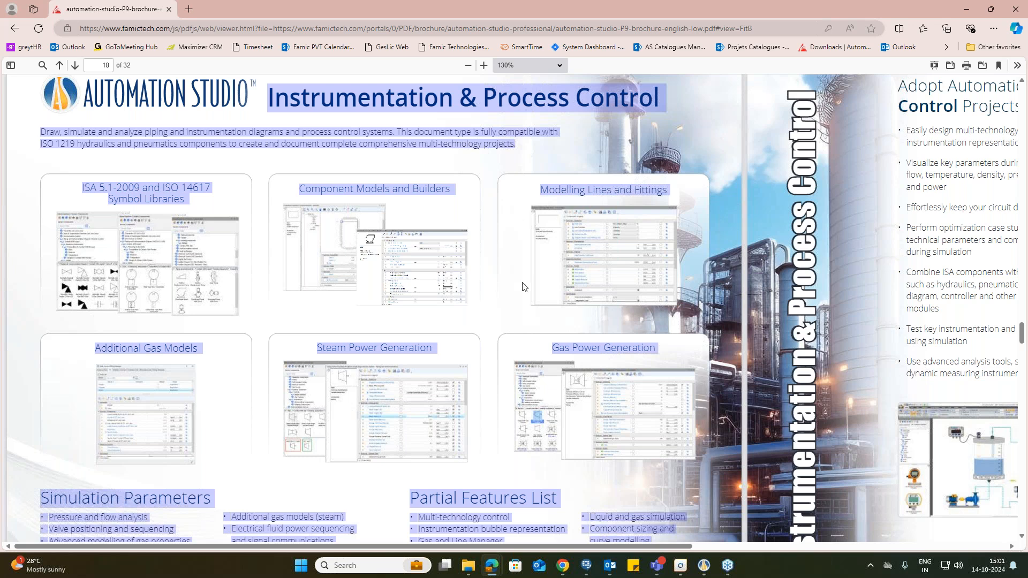
pyautogui.scroll(7, 523, 286)
pyautogui.scroll(3, 523, 286)
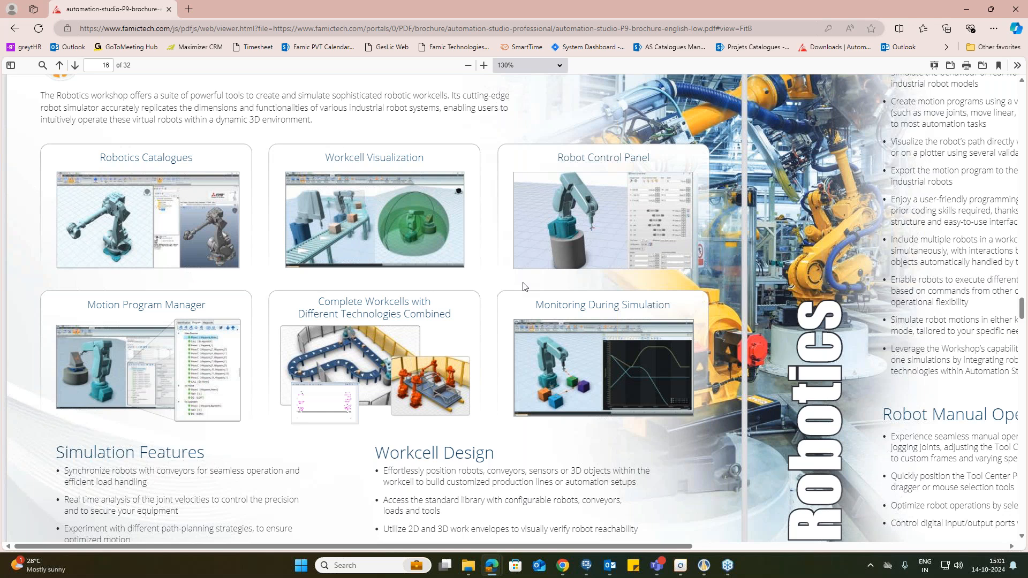
pyautogui.scroll(1, 523, 286)
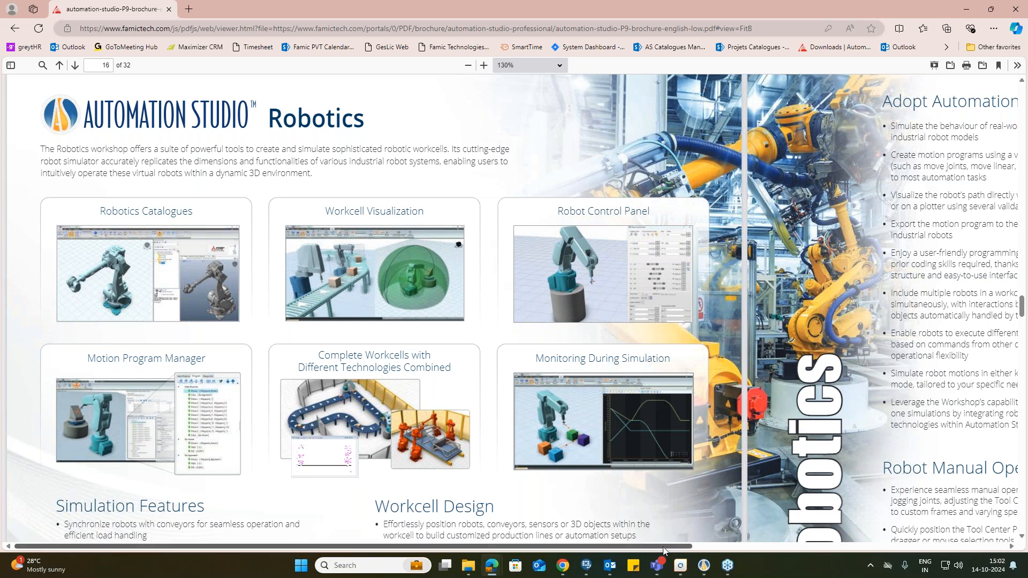
pyautogui.moveTo(662, 547); pyautogui.dragTo(721, 545)
pyautogui.scroll(-1, 667, 546)
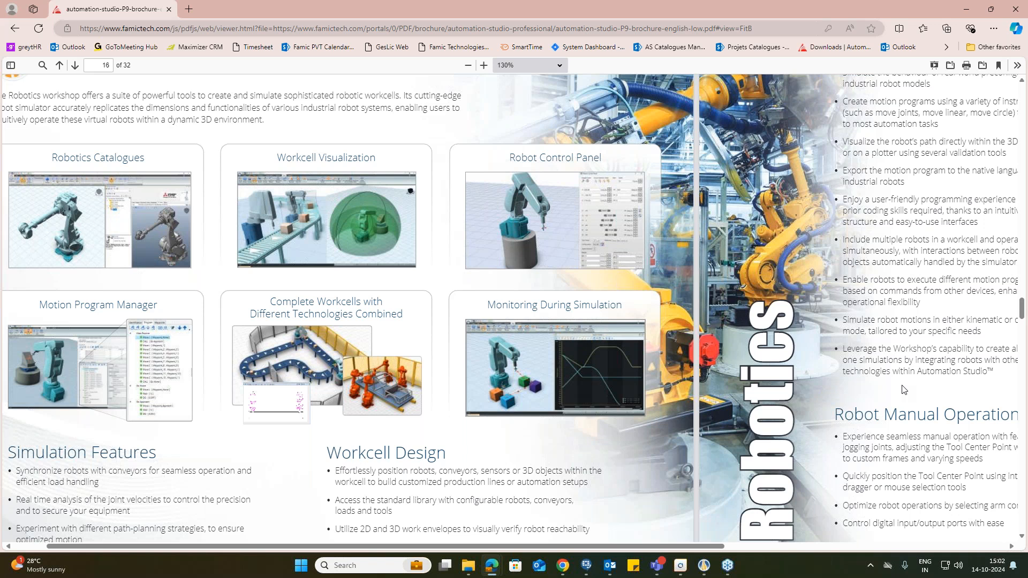
pyautogui.scroll(-1, 901, 389)
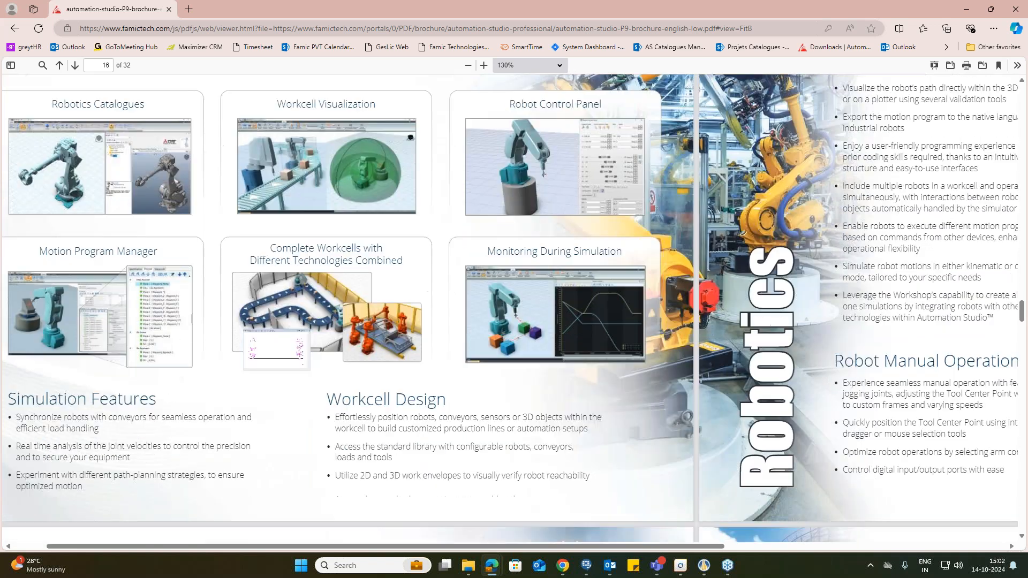
pyautogui.scroll(1, 698, 551)
pyautogui.moveTo(698, 551); pyautogui.dragTo(444, 545)
pyautogui.scroll(1, 423, 277)
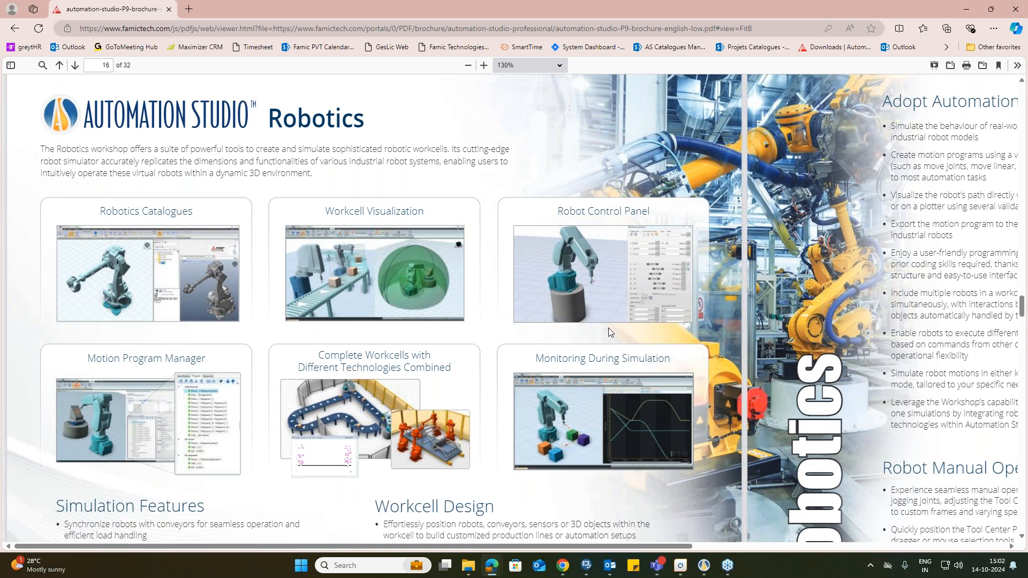
# Step: Switch to Automation Studio and expand the Robotics category in the component library to view its components
pyautogui.moveTo(712, 573)
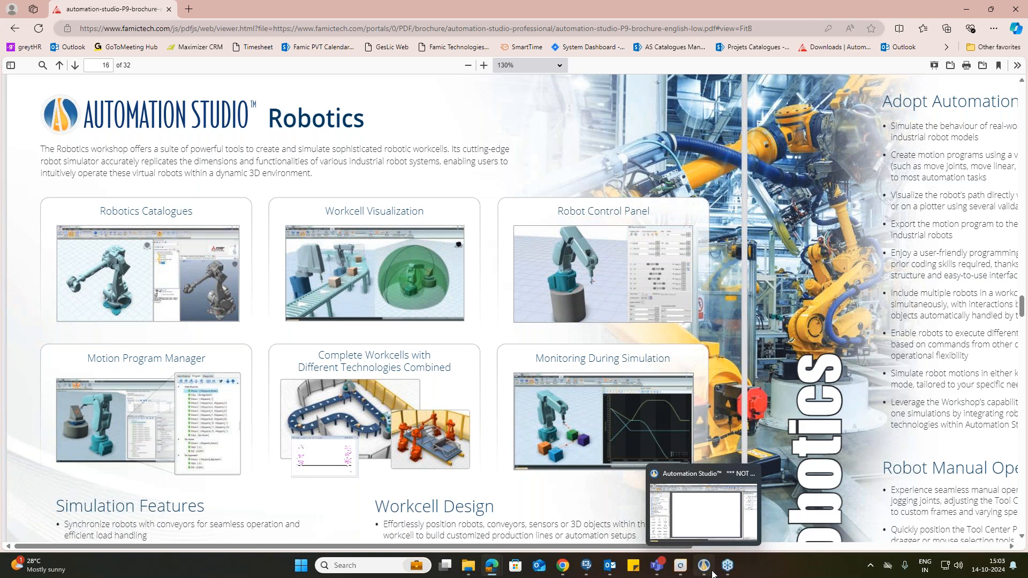
pyautogui.click(711, 571)
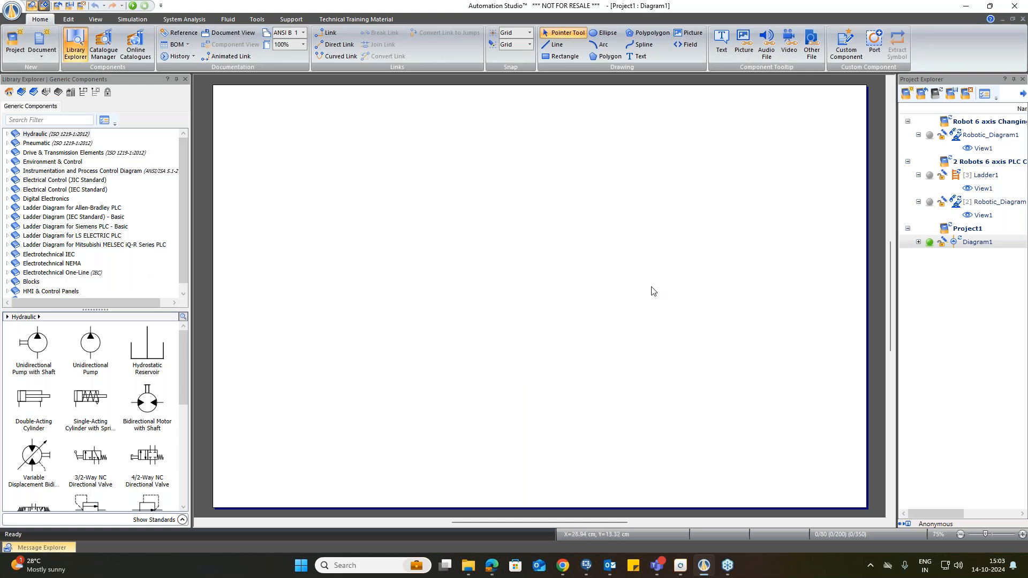
pyautogui.scroll(-1, 654, 296)
pyautogui.scroll(1, 654, 296)
pyautogui.scroll(-1, 116, 256)
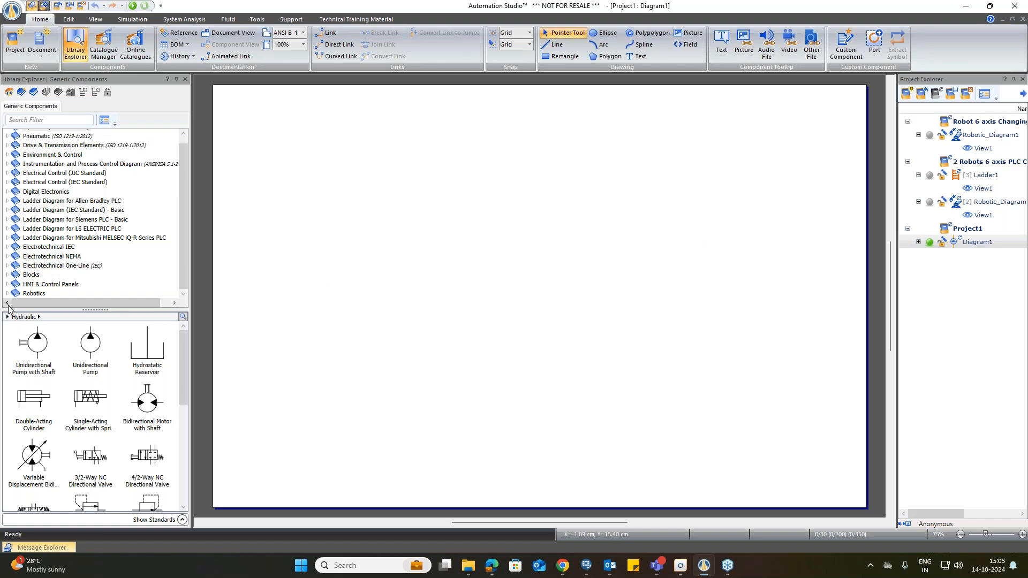
pyautogui.click(34, 294)
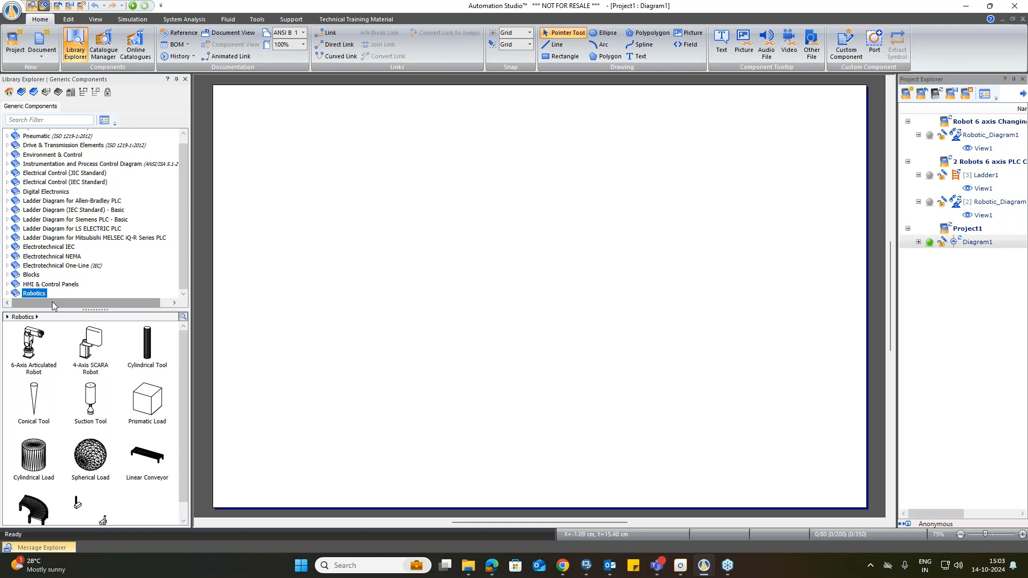
pyautogui.click(7, 293)
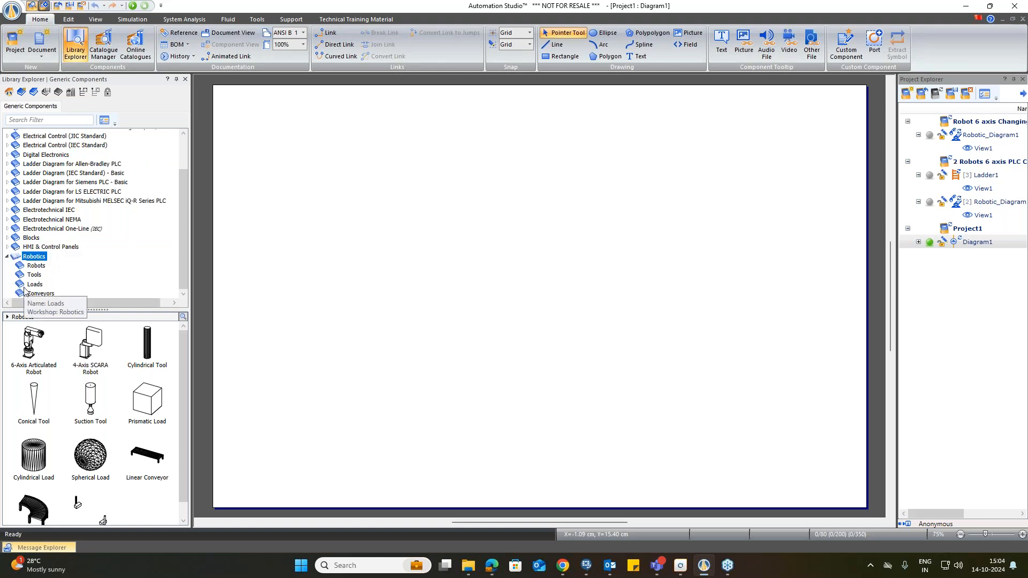
# Step: Expand the Instrumentation and Process Control Diagram library and browse its Contact with Liquid, Contact with Gas, Instrumentation Devices and Heat Exchangers groups
pyautogui.scroll(1, 26, 292)
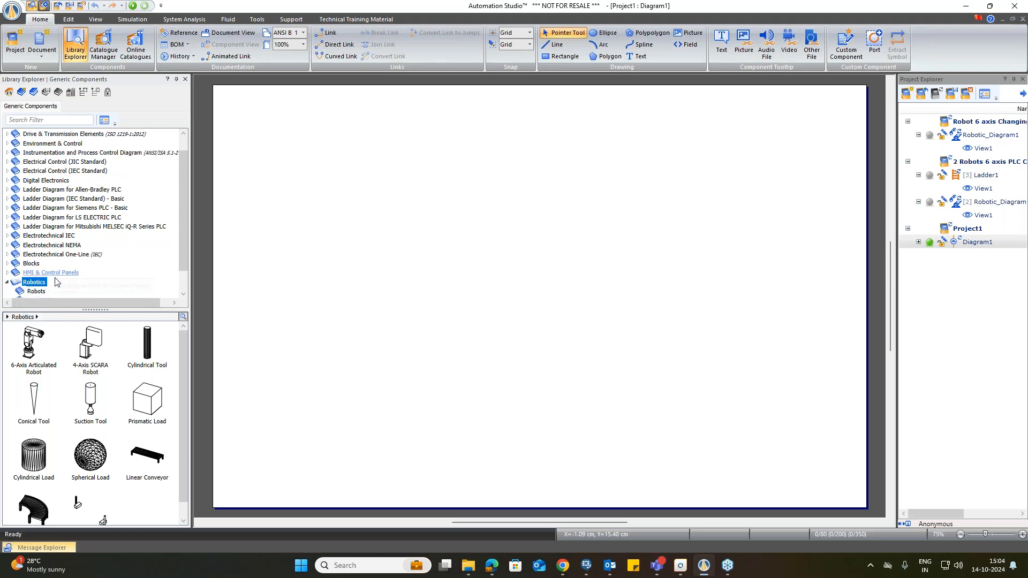
pyautogui.scroll(-1, 57, 282)
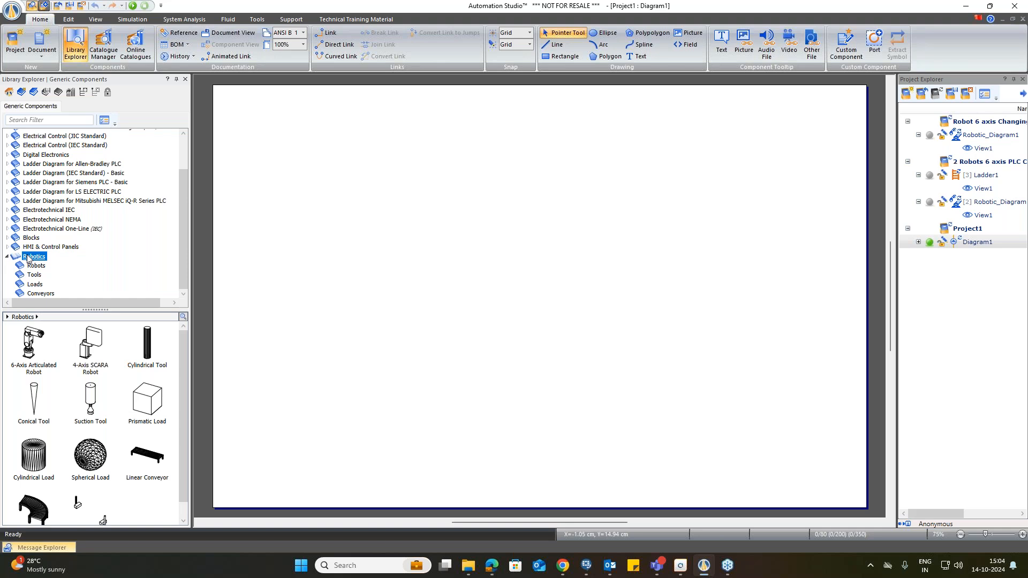
pyautogui.scroll(2, 110, 230)
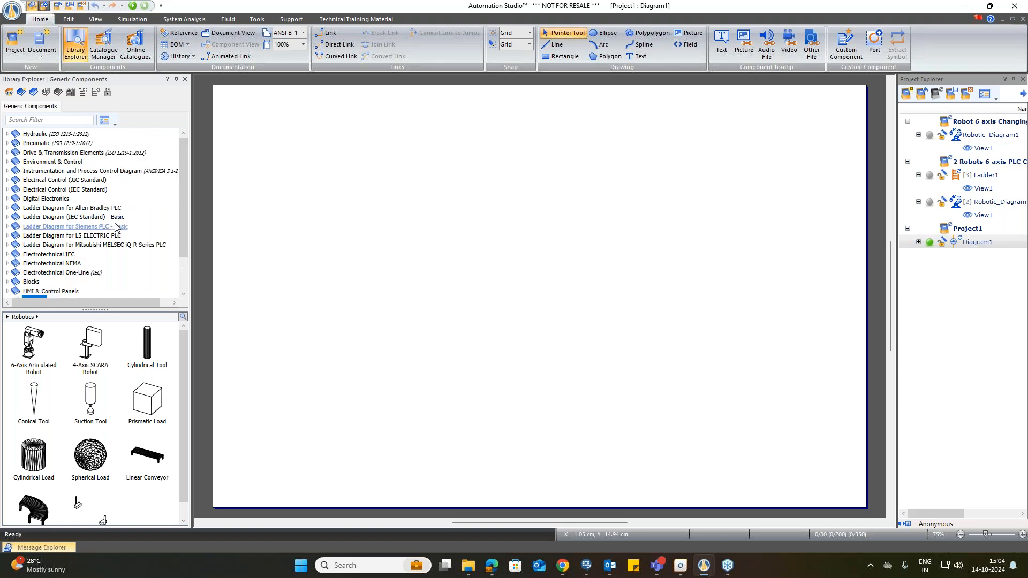
pyautogui.click(80, 172)
pyautogui.doubleClick(60, 171)
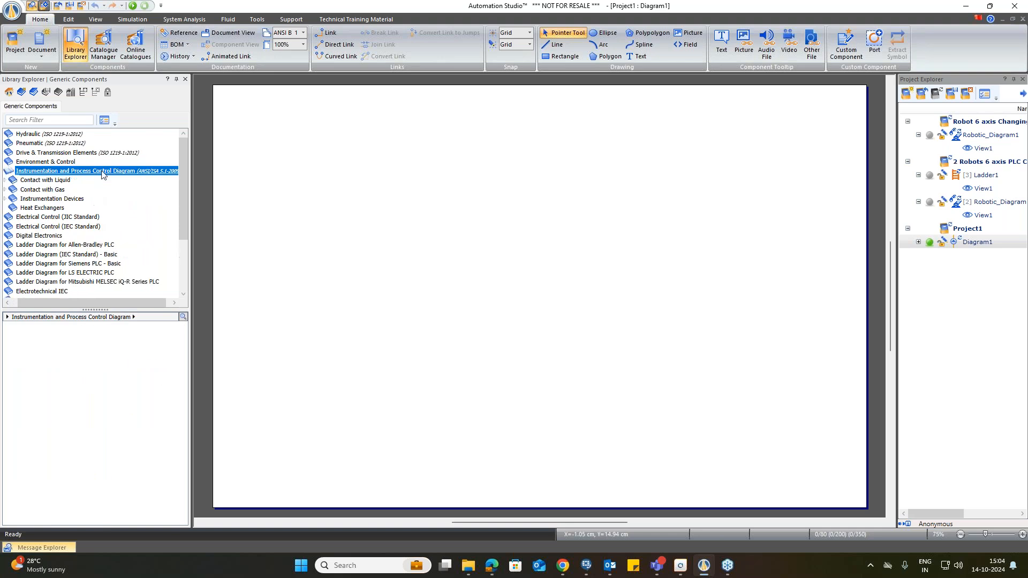
pyautogui.click(49, 180)
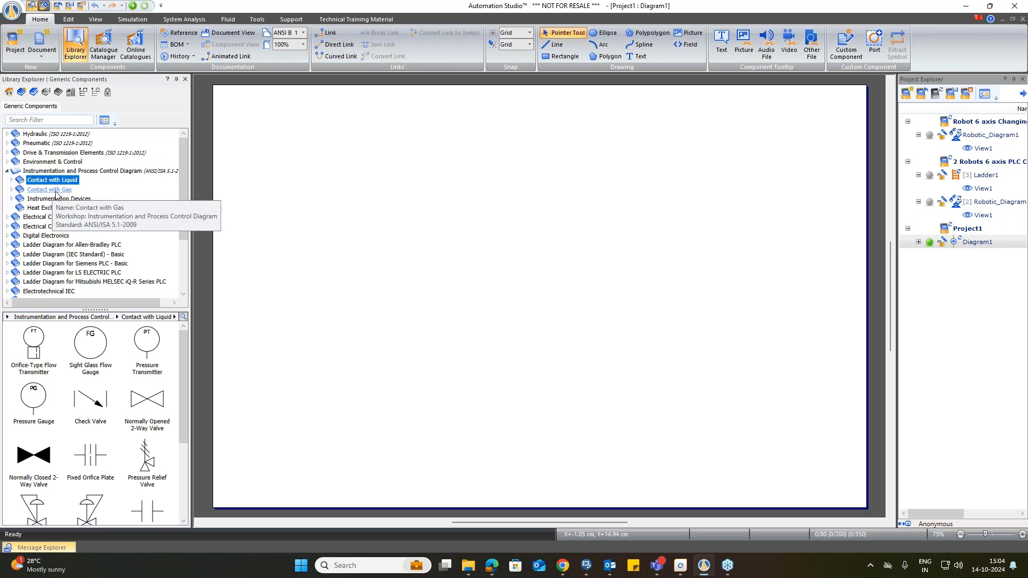
pyautogui.click(54, 189)
pyautogui.click(51, 199)
pyautogui.click(48, 207)
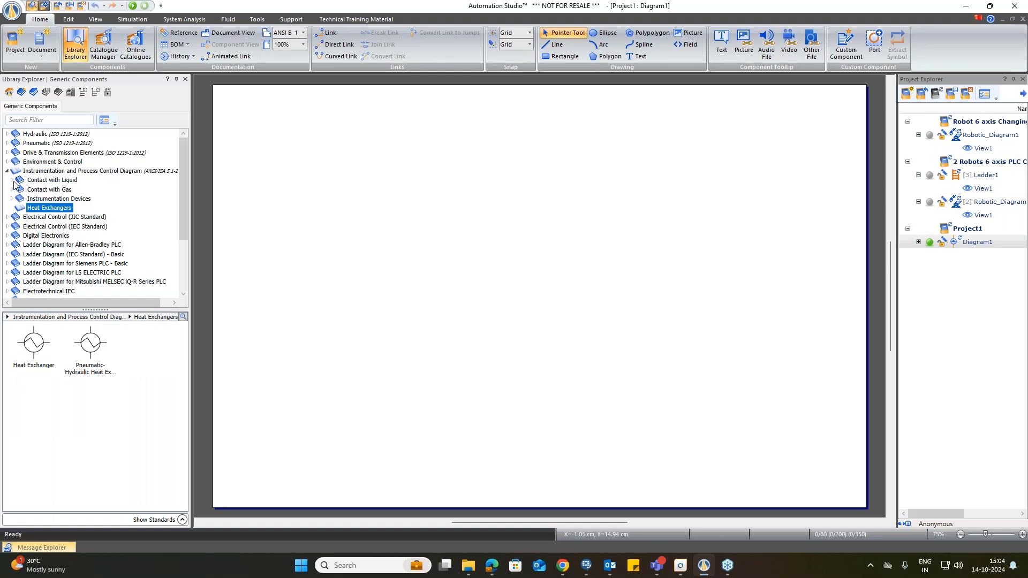
# Step: Expand Contact with Liquid and browse its subgroups such as Measuring Instruments, Valves, Self-Actuated Valves and Vessels
pyautogui.click(12, 180)
pyautogui.click(48, 190)
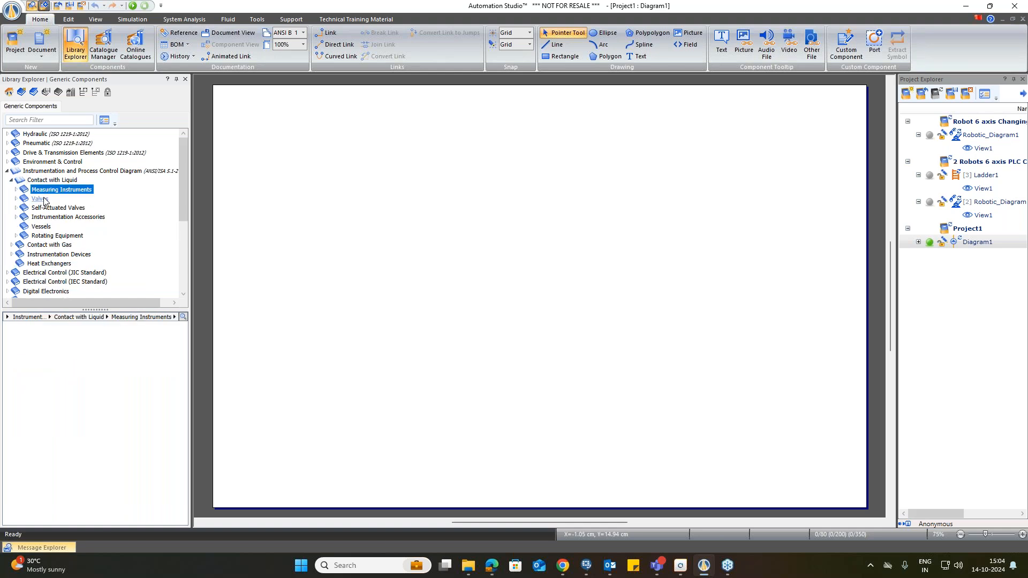
pyautogui.click(45, 199)
pyautogui.click(48, 208)
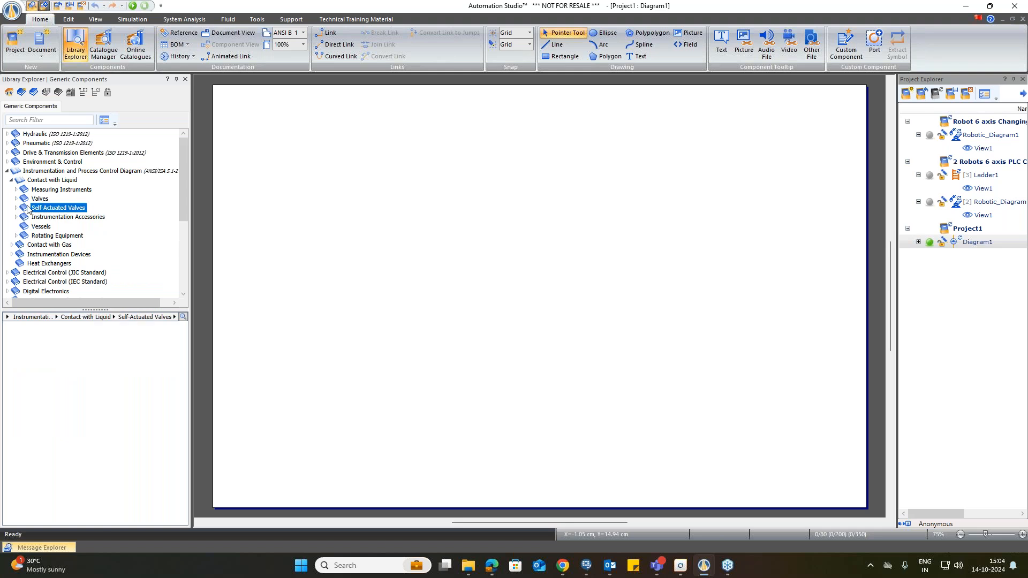
pyautogui.click(31, 181)
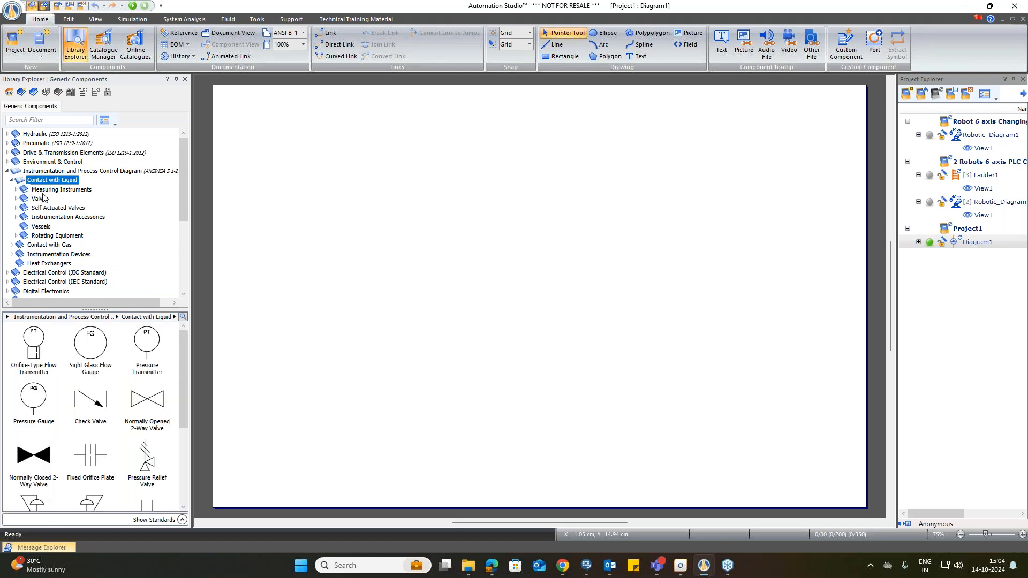
pyautogui.click(56, 235)
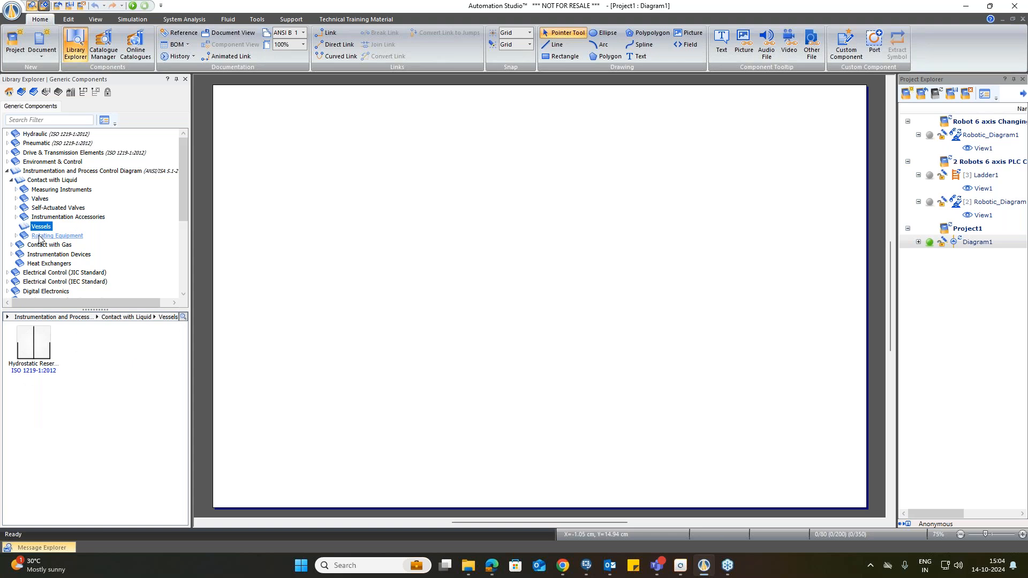
# Step: Browse the Contact with Gas and Instrumentation Devices groups, then collapse the Instrumentation and Process Control Diagram library
pyautogui.click(39, 246)
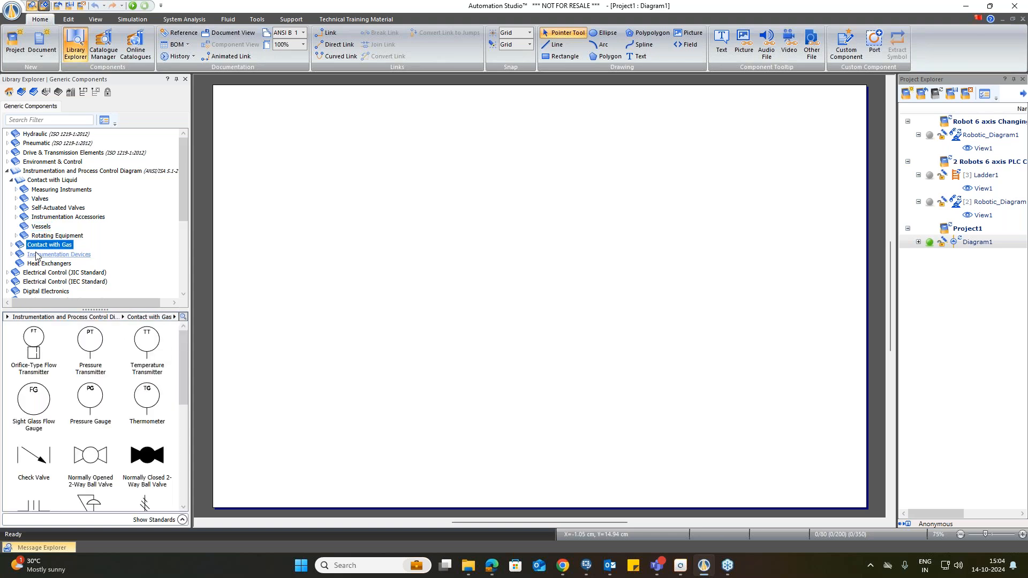
pyautogui.click(36, 255)
pyautogui.click(11, 255)
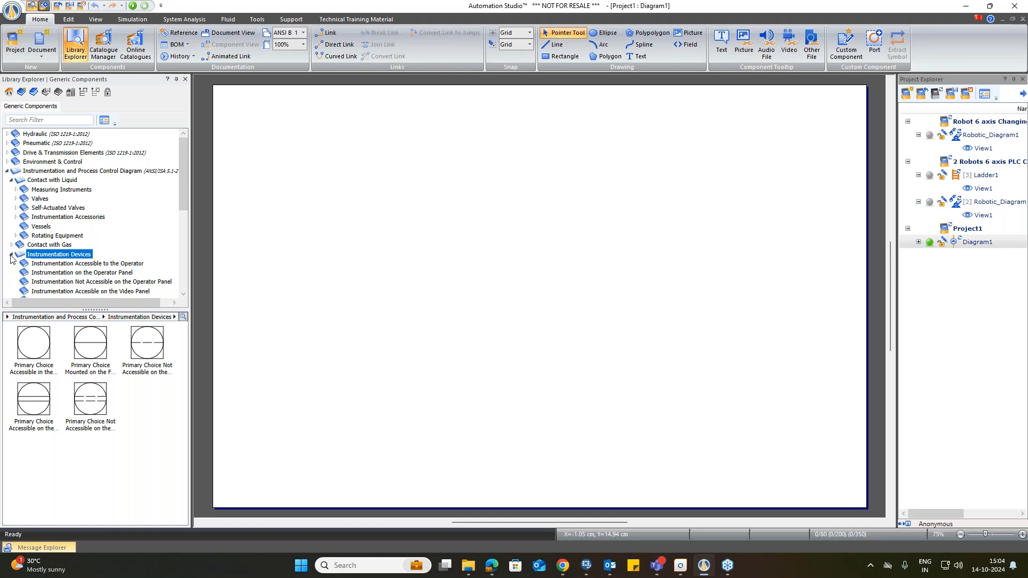
pyautogui.scroll(-2, 53, 257)
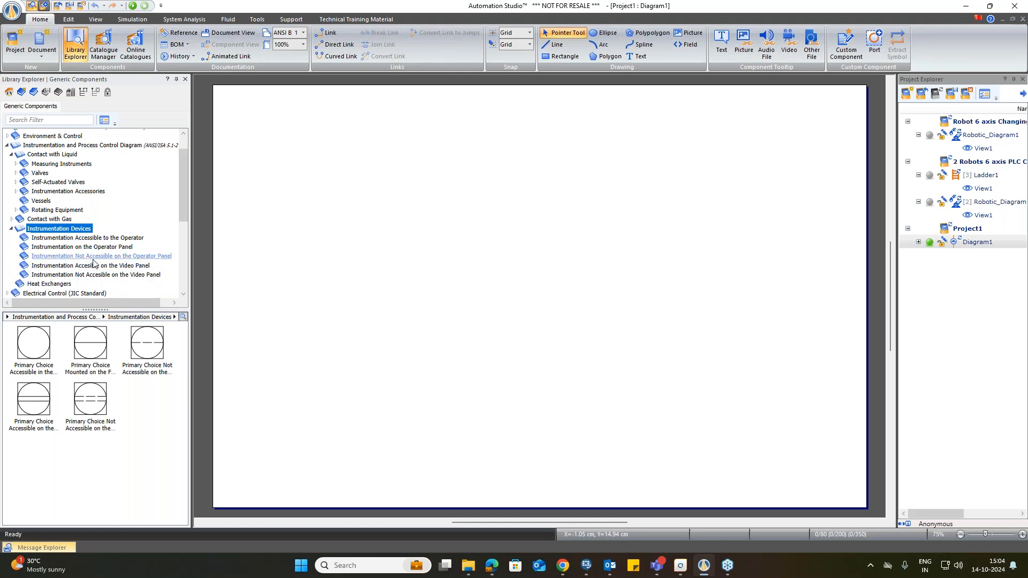
pyautogui.scroll(1, 33, 238)
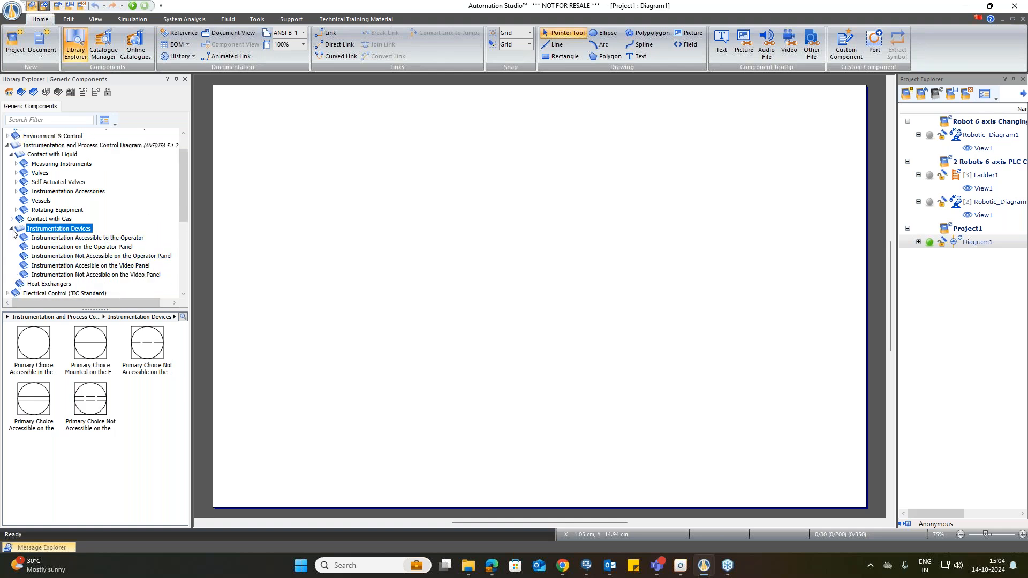
pyautogui.click(11, 228)
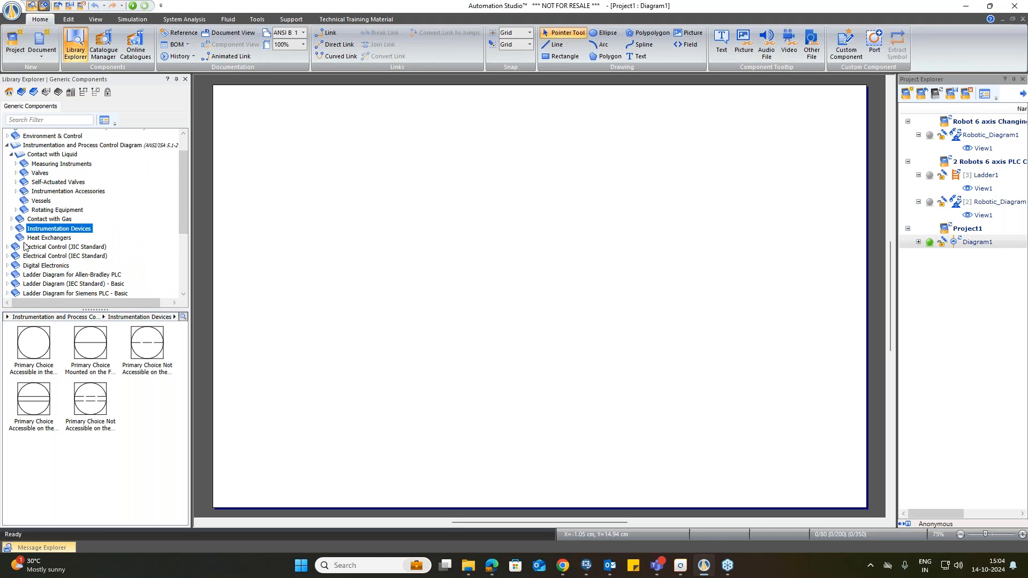
pyautogui.click(7, 145)
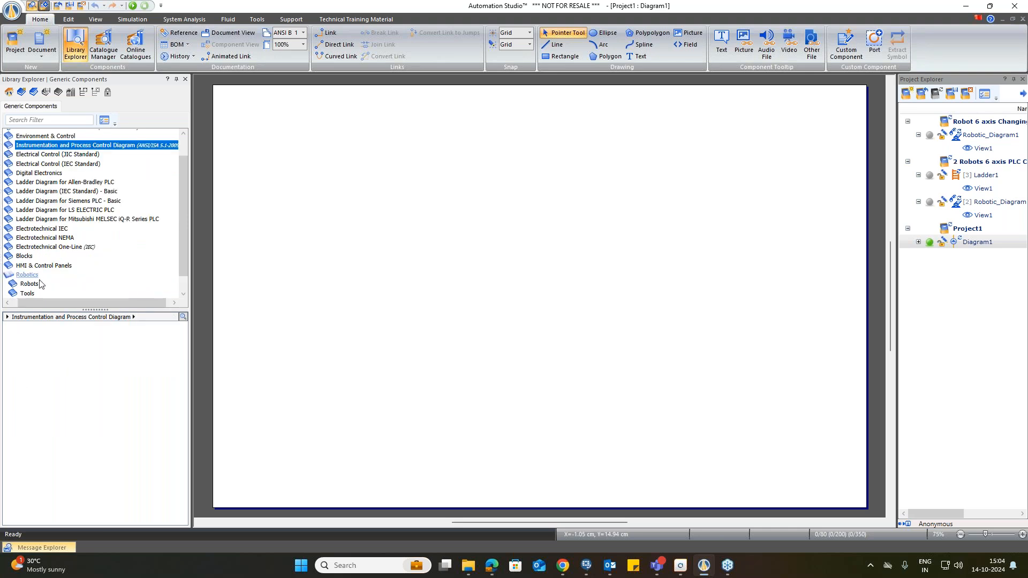
# Step: Browse the Robotics library's Robots, Tools and Loads groups
pyautogui.scroll(-2, 41, 283)
pyautogui.moveTo(26, 302); pyautogui.dragTo(20, 302)
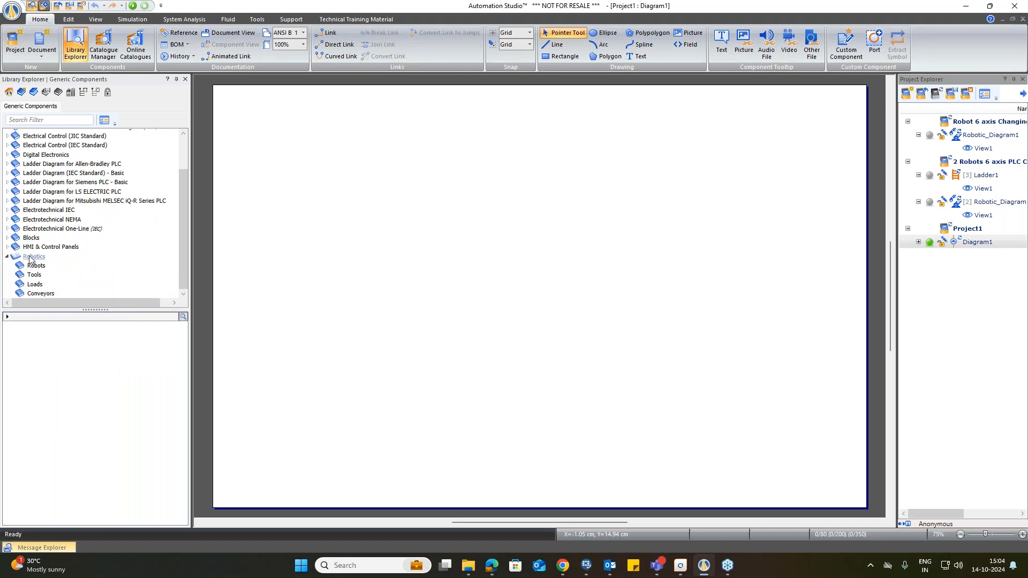
pyautogui.click(31, 257)
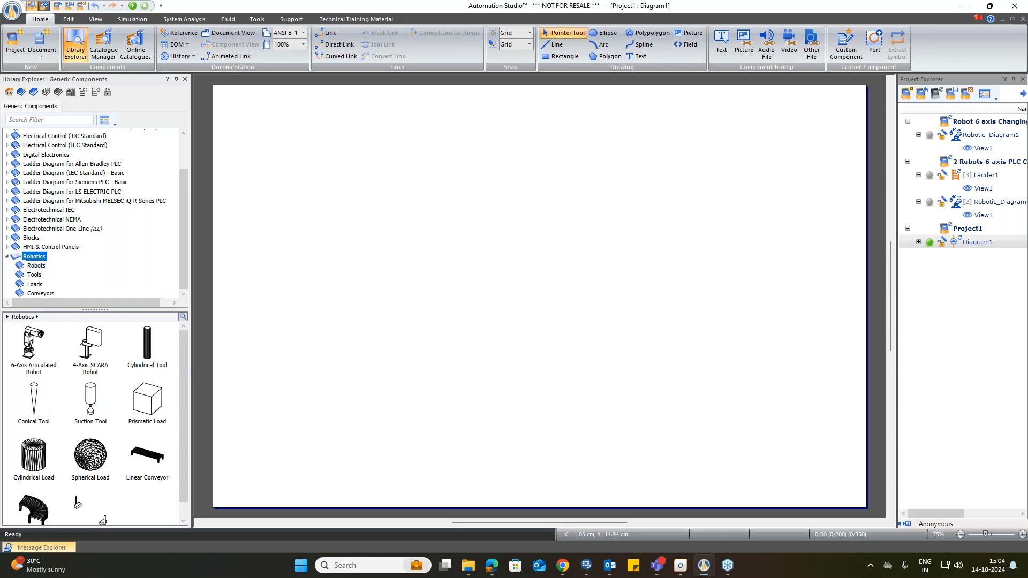
pyautogui.click(103, 373)
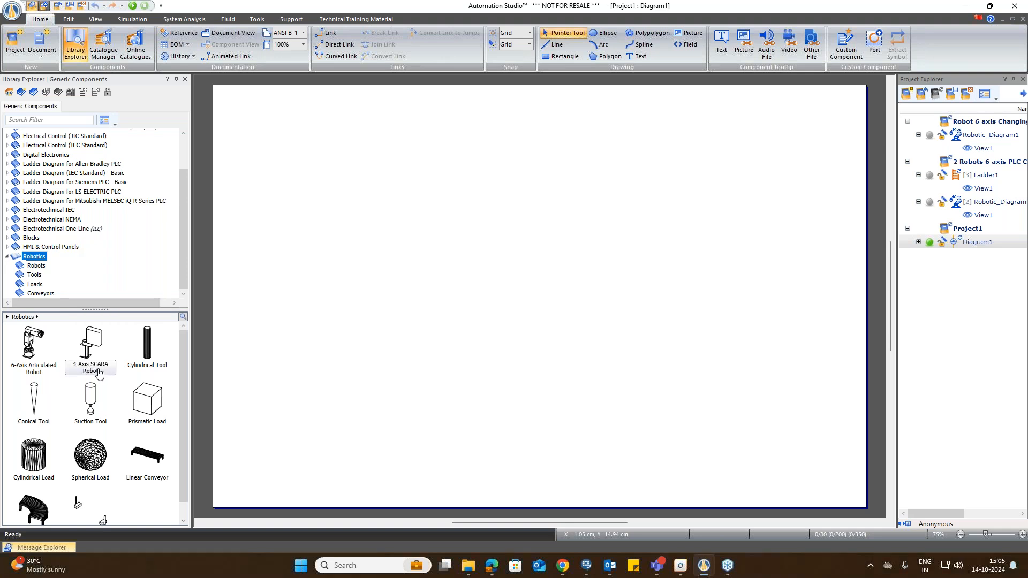
pyautogui.click(36, 266)
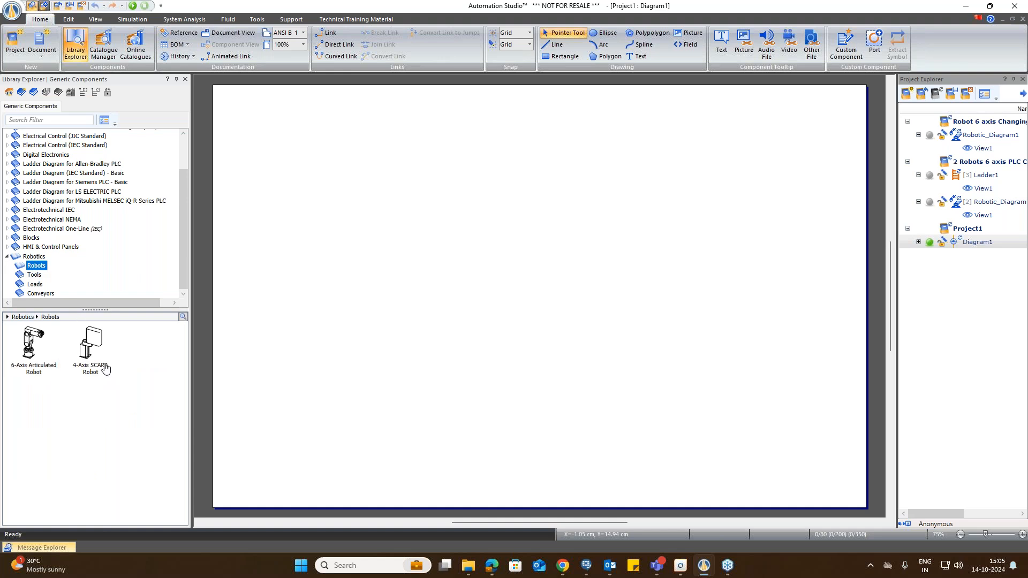
pyautogui.click(34, 275)
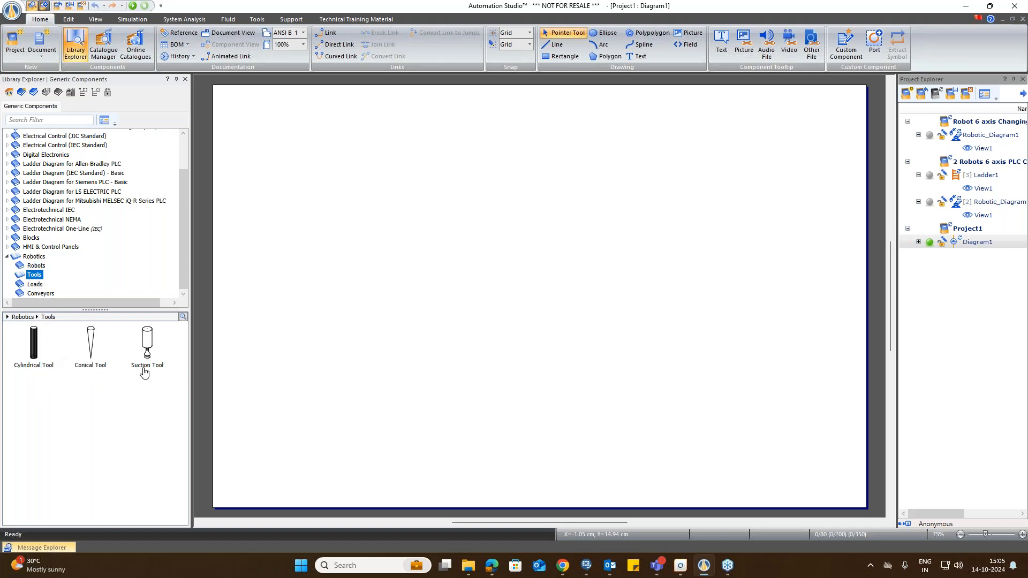
pyautogui.click(35, 285)
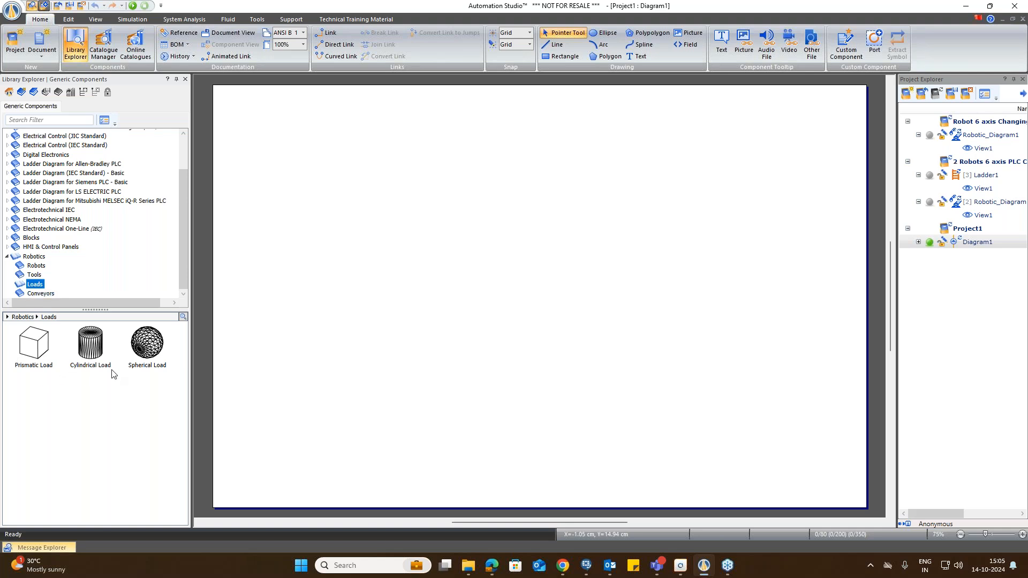
# Step: Browse the Robotics library's Conveyors group, then show all components of the Robotics category
pyautogui.click(35, 294)
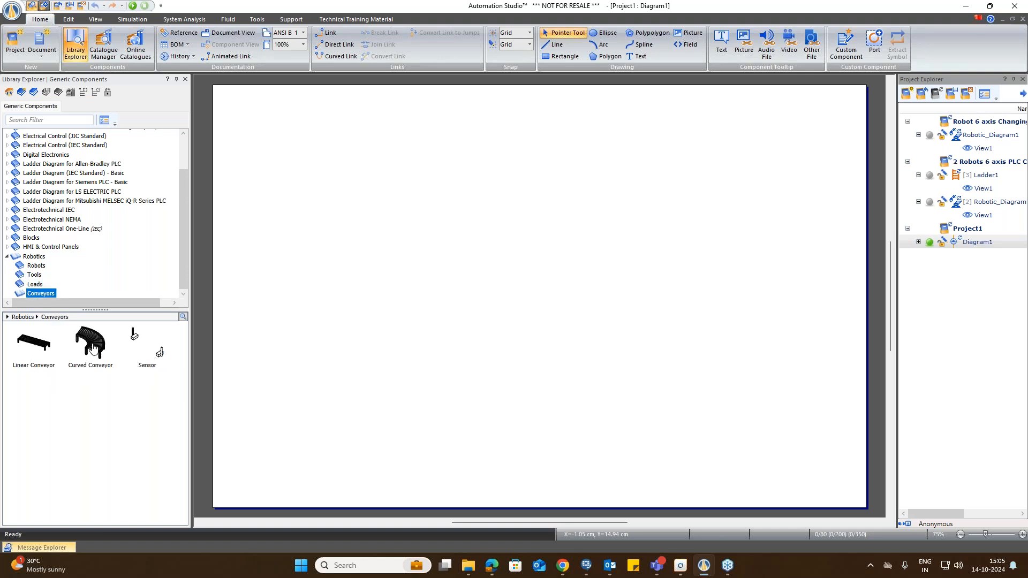
pyautogui.click(137, 353)
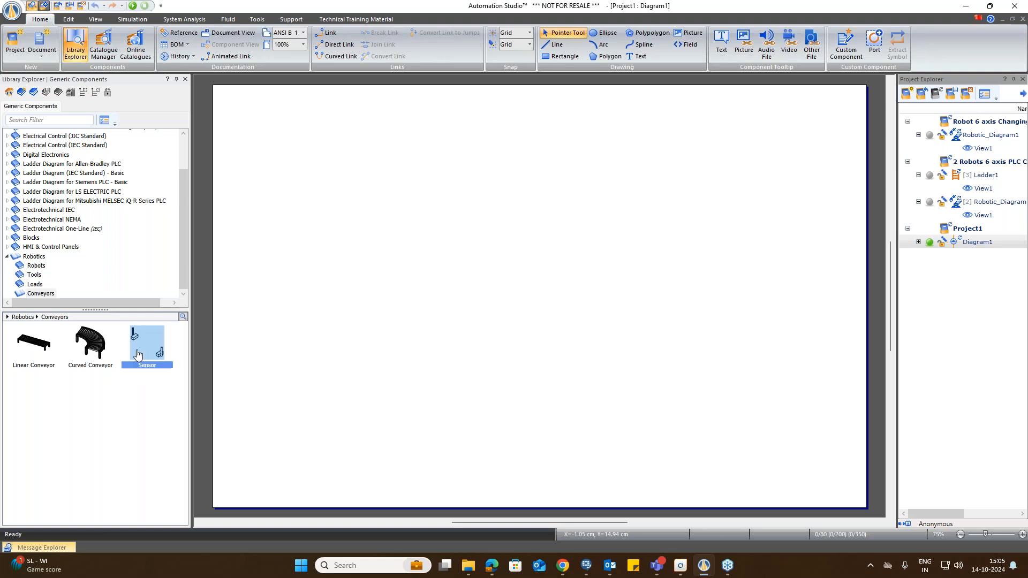
pyautogui.click(35, 258)
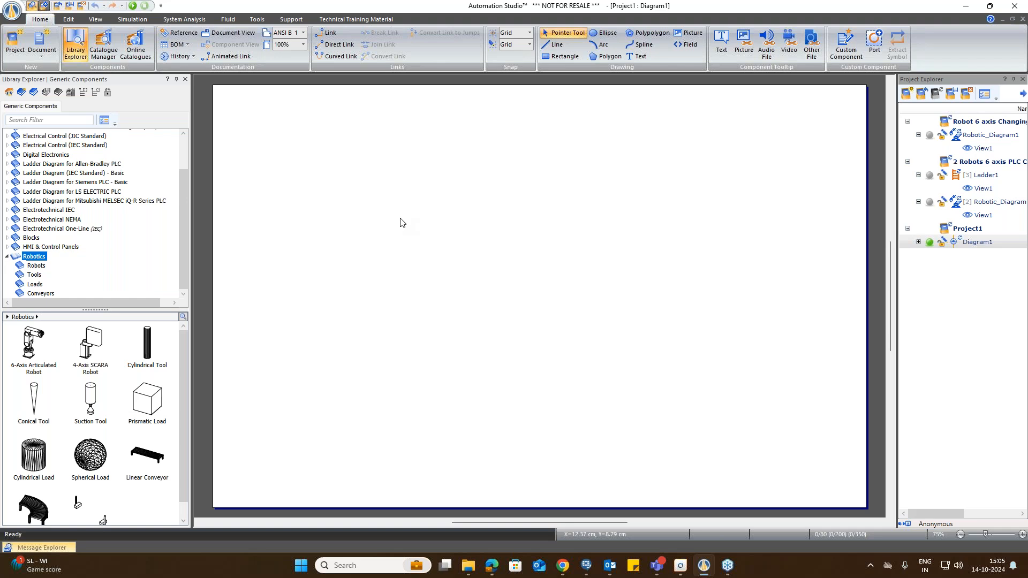
# Step: Insert a new robotic diagram into the project and inspect its Workcells, Robots and Machines assembly folders
pyautogui.click(46, 57)
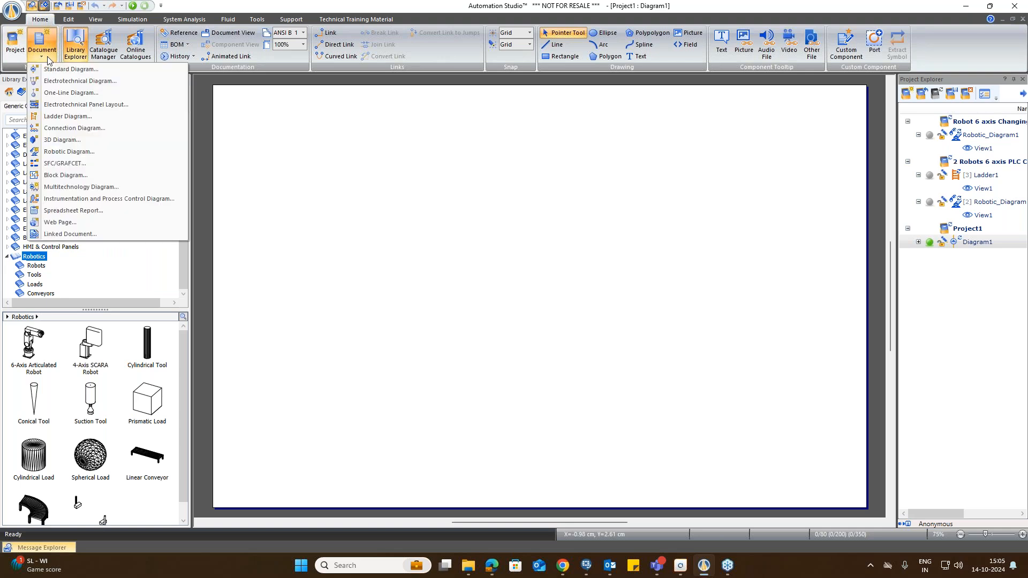
pyautogui.click(71, 152)
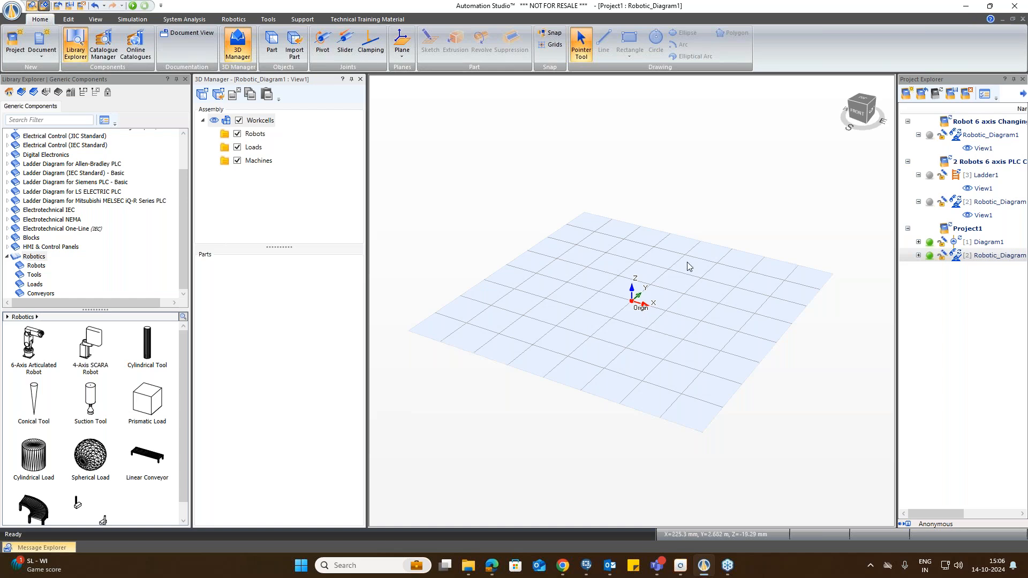
pyautogui.scroll(3, 636, 343)
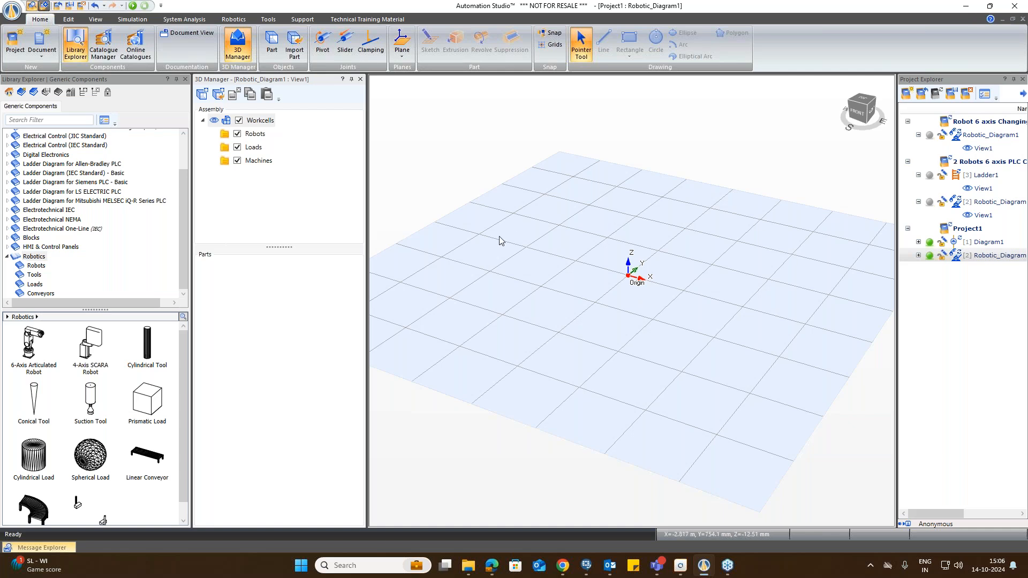
pyautogui.click(260, 120)
pyautogui.click(255, 134)
pyautogui.click(252, 160)
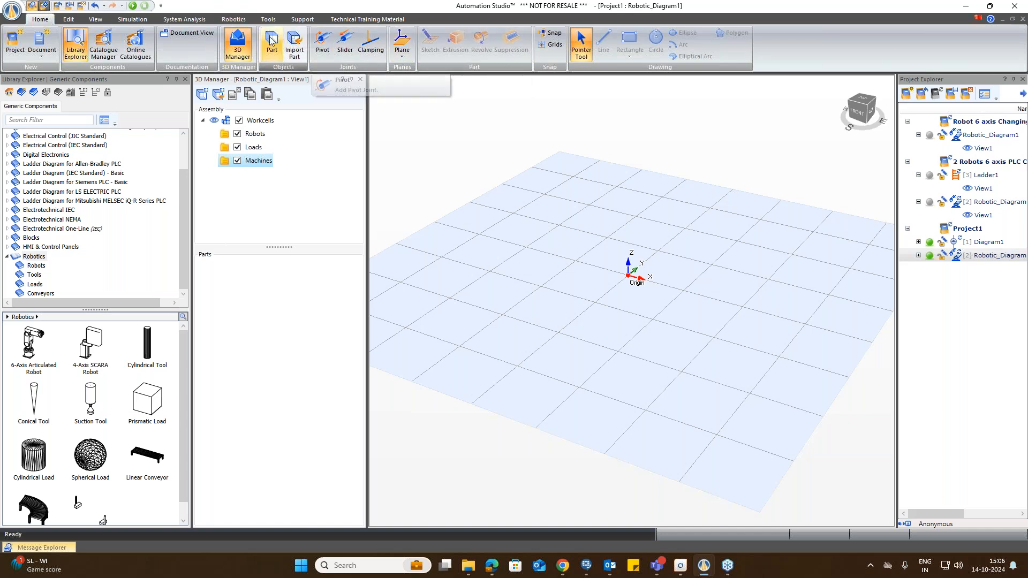
# Step: Open the robotic standards settings and review the appearance, joints, workcell floor and print options before closing them
pyautogui.click(234, 20)
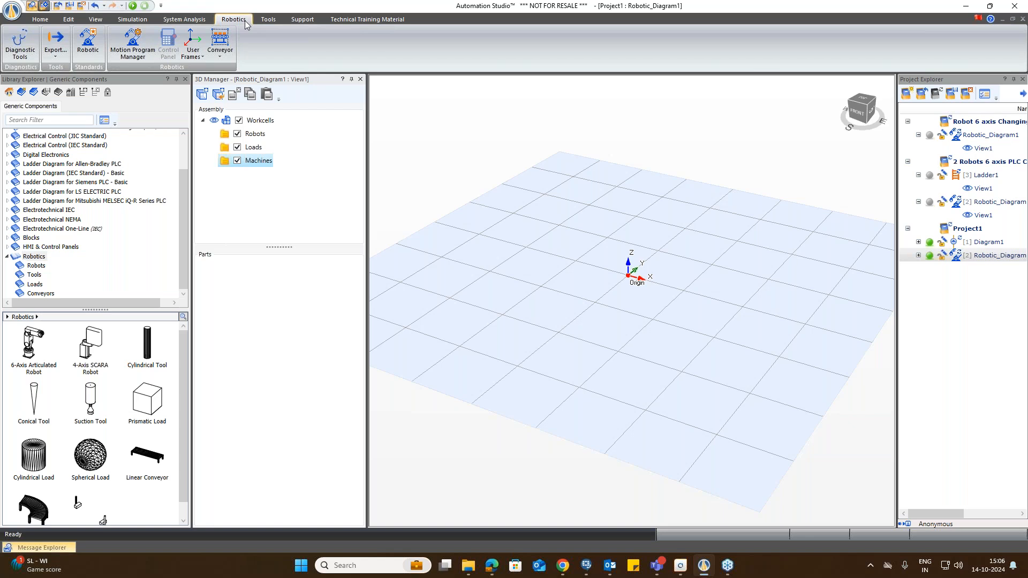
pyautogui.click(95, 54)
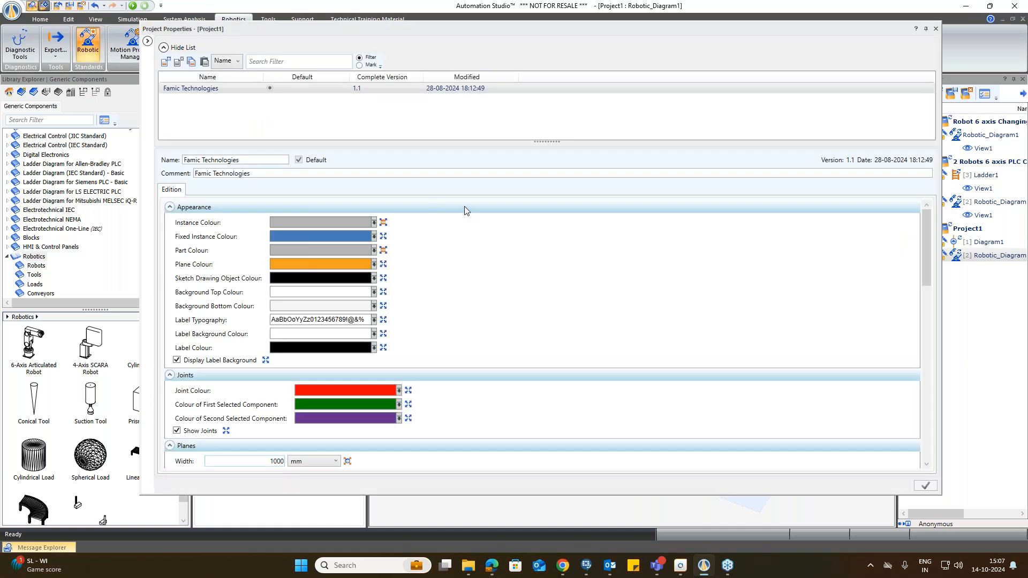
pyautogui.scroll(-1, 464, 207)
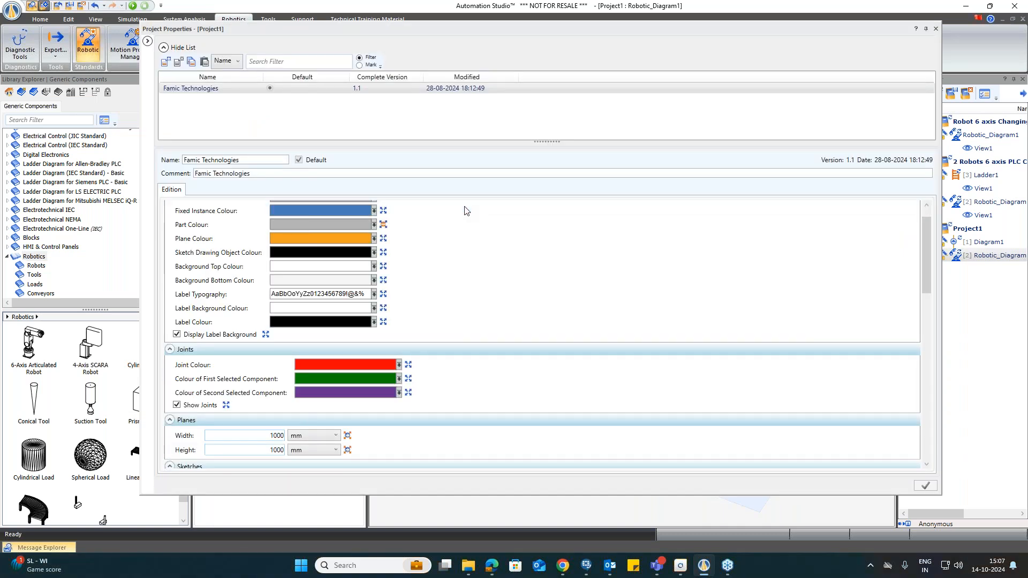
pyautogui.scroll(-3, 464, 210)
pyautogui.scroll(2, 464, 210)
pyautogui.scroll(-6, 464, 211)
pyautogui.scroll(-14, 464, 211)
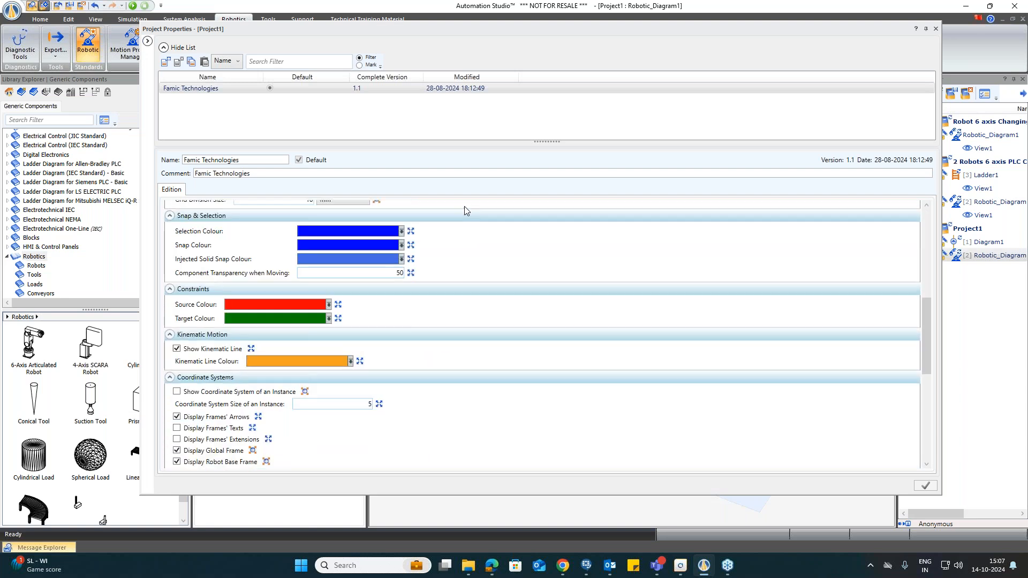
pyautogui.scroll(-2, 464, 210)
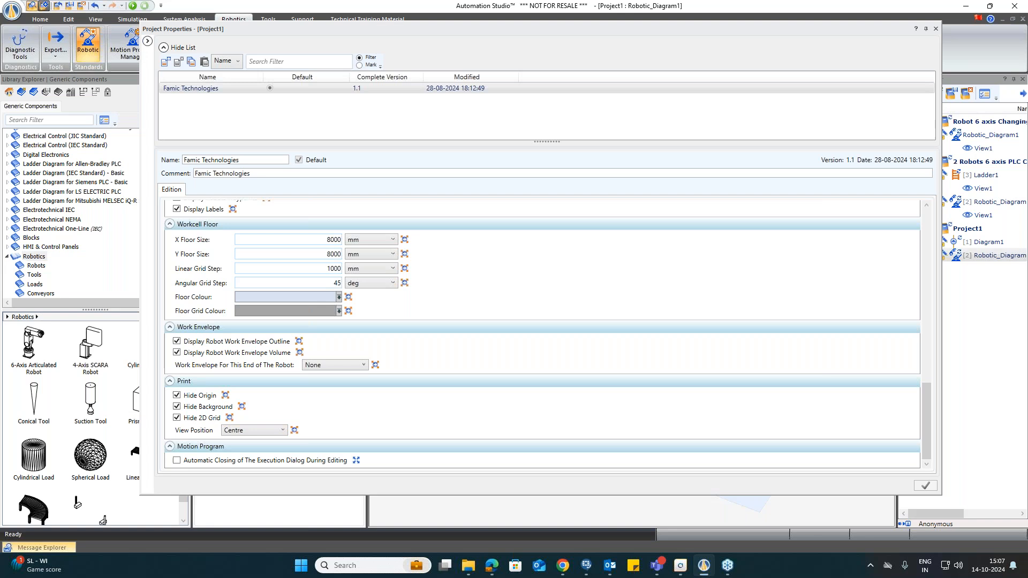
pyautogui.click(936, 28)
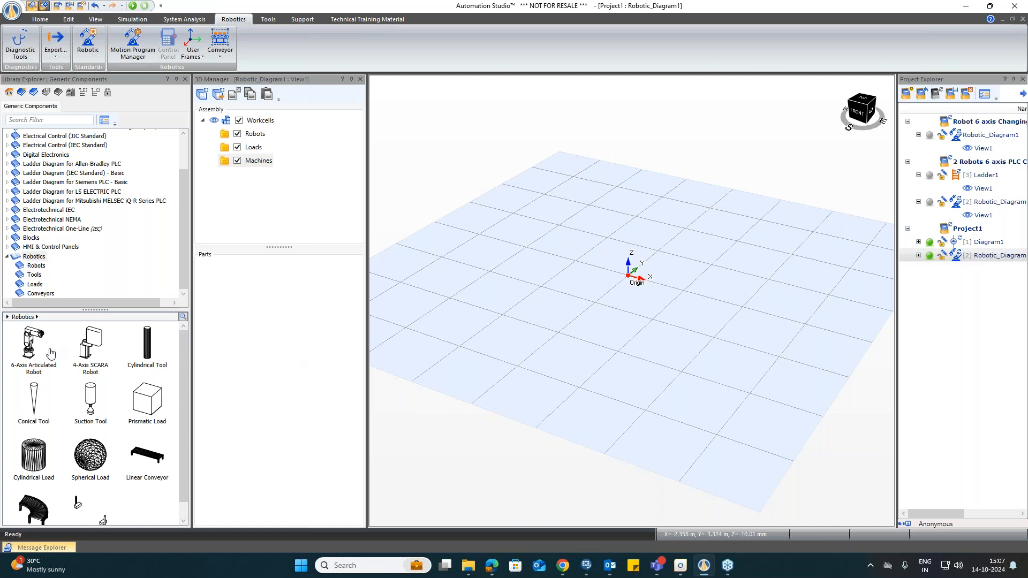
# Step: Place a 6-Axis Articulated Robot on the workcell floor beside the origin
pyautogui.moveTo(30, 342)
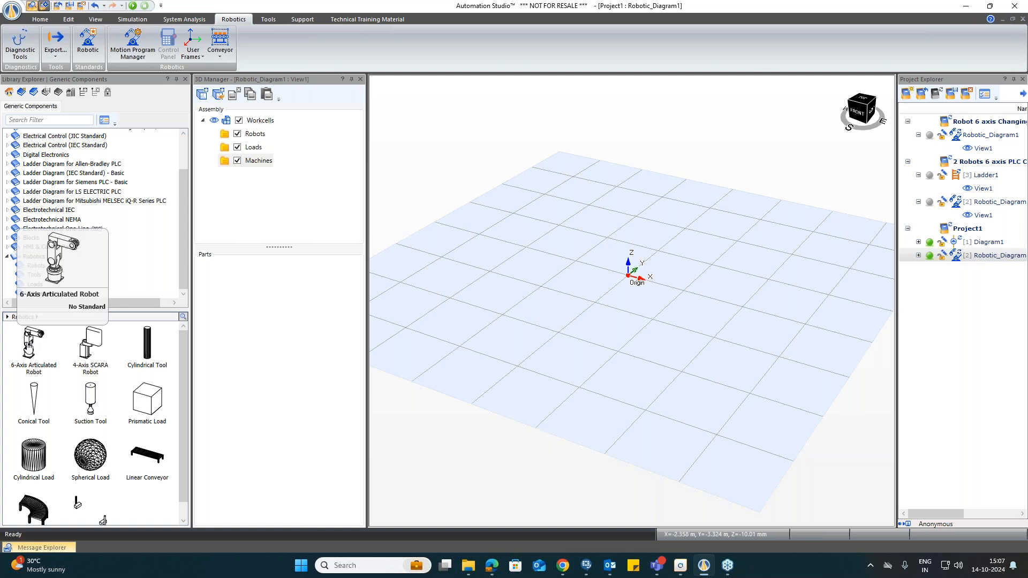
pyautogui.moveTo(29, 348); pyautogui.dragTo(562, 265)
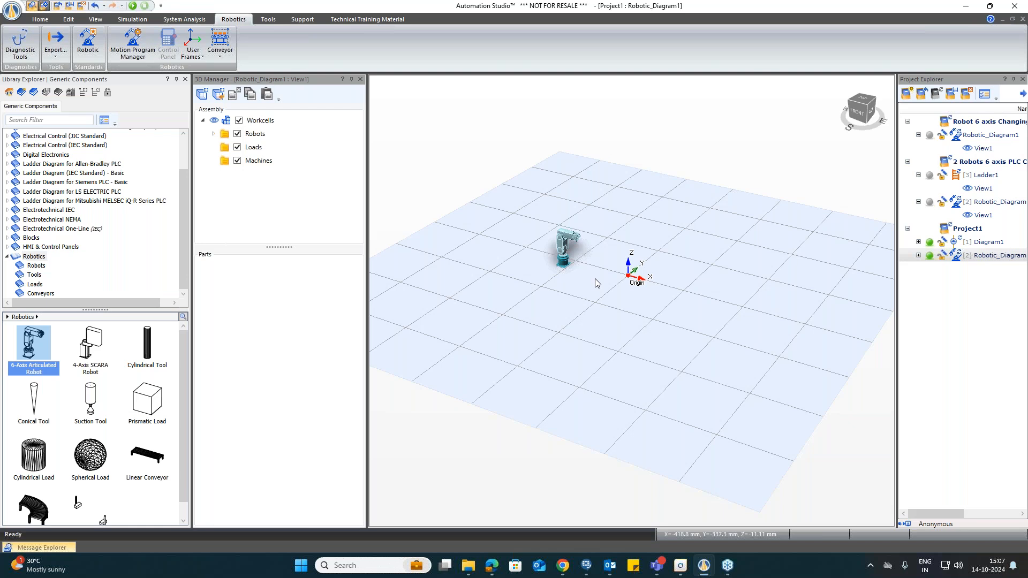
pyautogui.scroll(2, 595, 283)
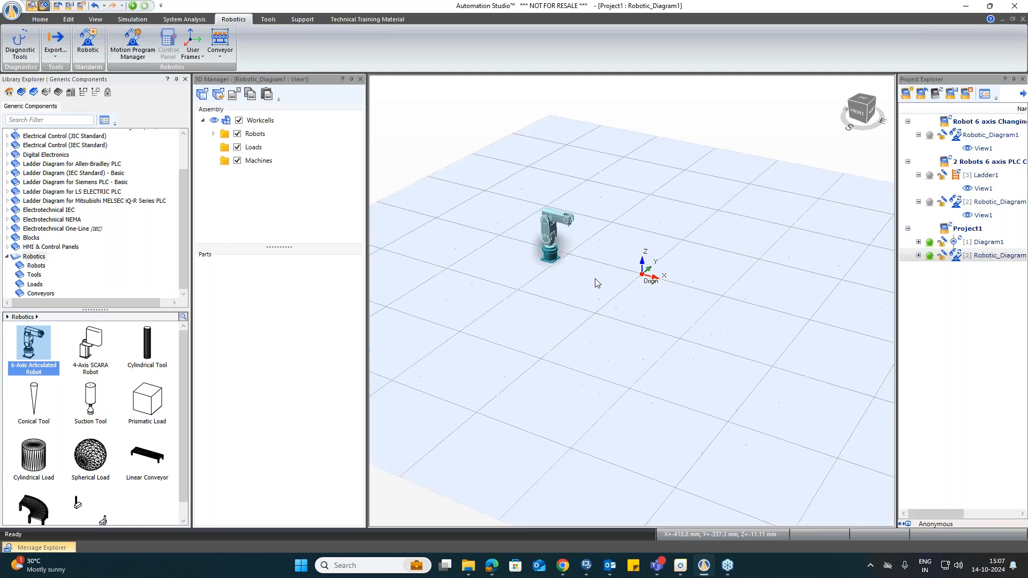
# Step: Place a 4-Axis SCARA Robot on the workcell floor at the origin
pyautogui.click(104, 348)
pyautogui.moveTo(105, 348); pyautogui.dragTo(632, 307)
pyautogui.scroll(-3, 592, 316)
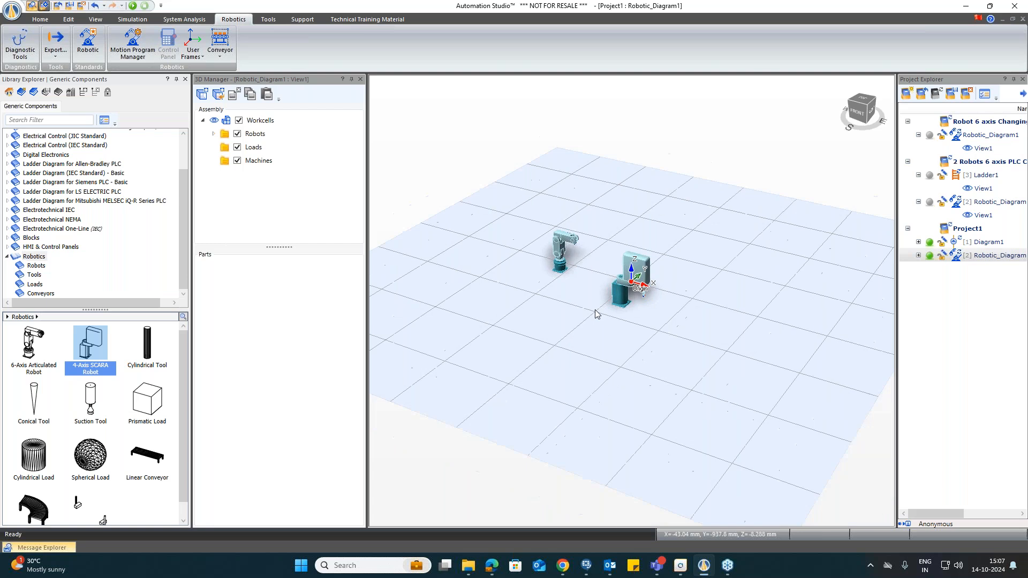
pyautogui.scroll(3, 573, 238)
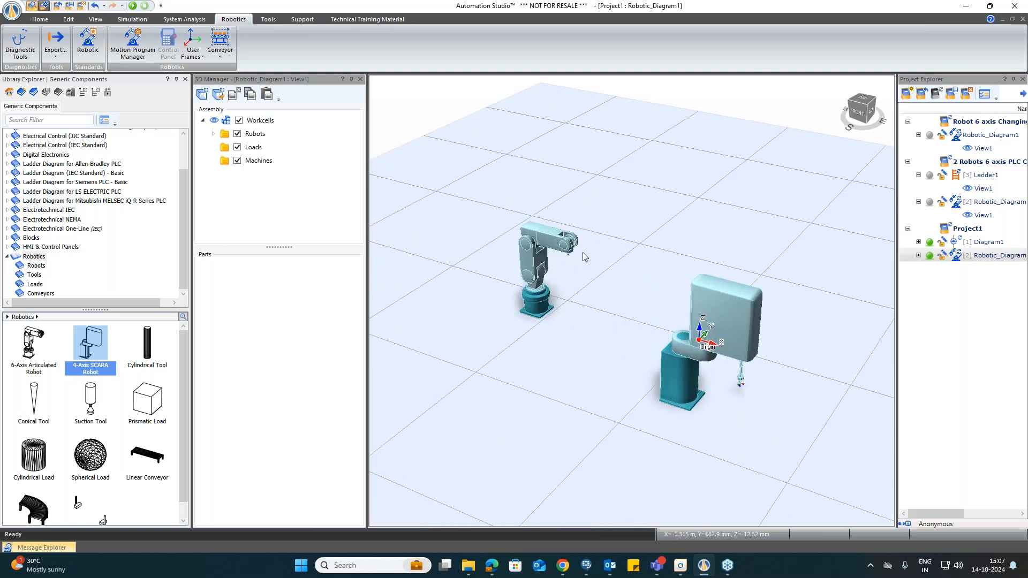
# Step: Unfix the 6-axis articulated robot and move it across the floor toward the SCARA robot
pyautogui.click(539, 312)
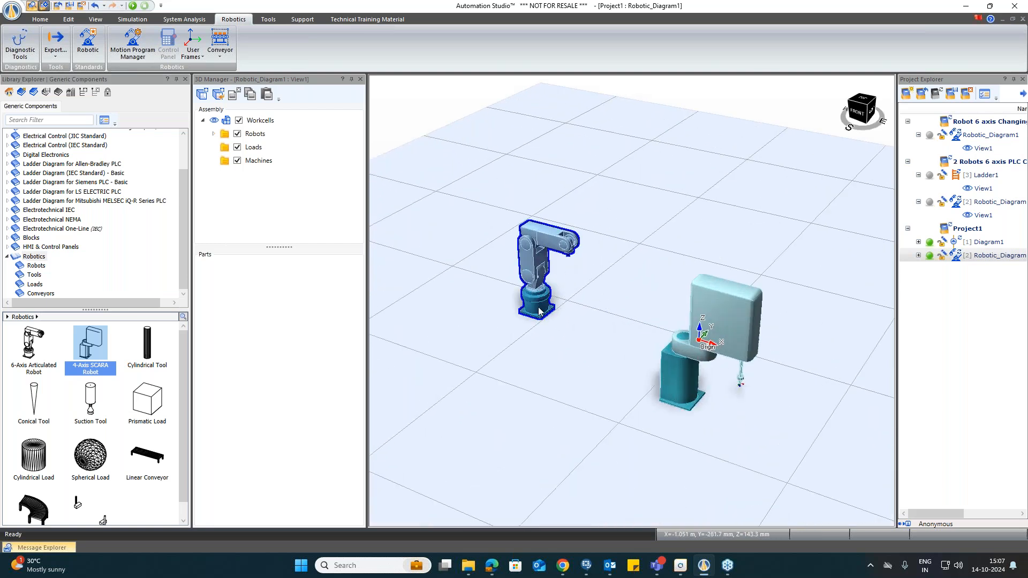
pyautogui.click(727, 304)
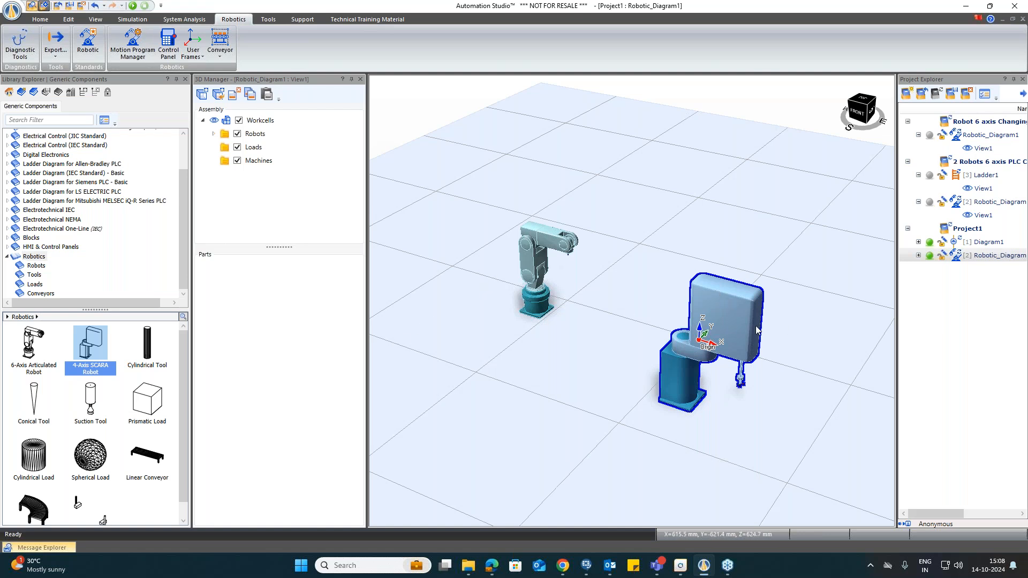
pyautogui.click(550, 244)
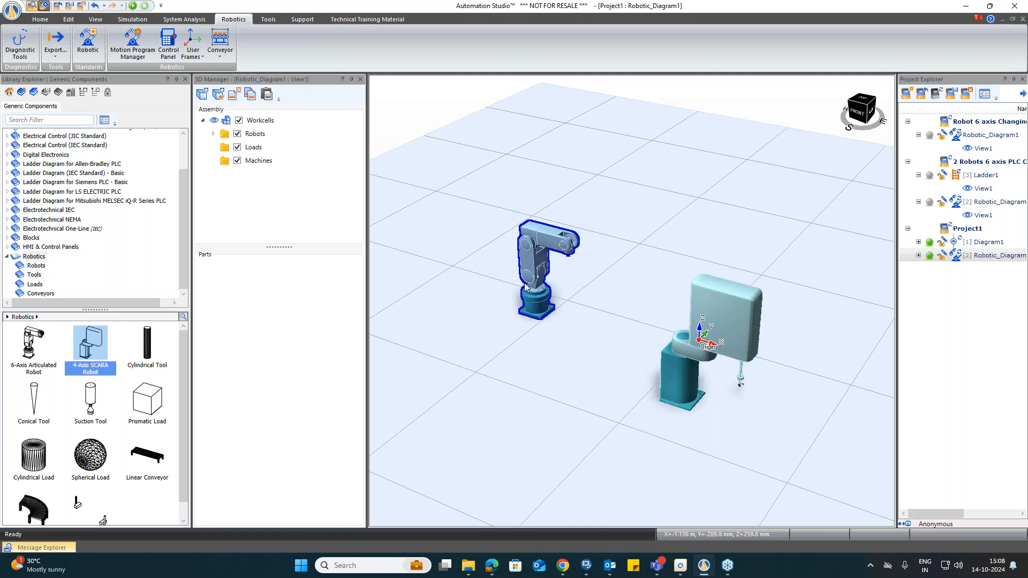
pyautogui.click(568, 299)
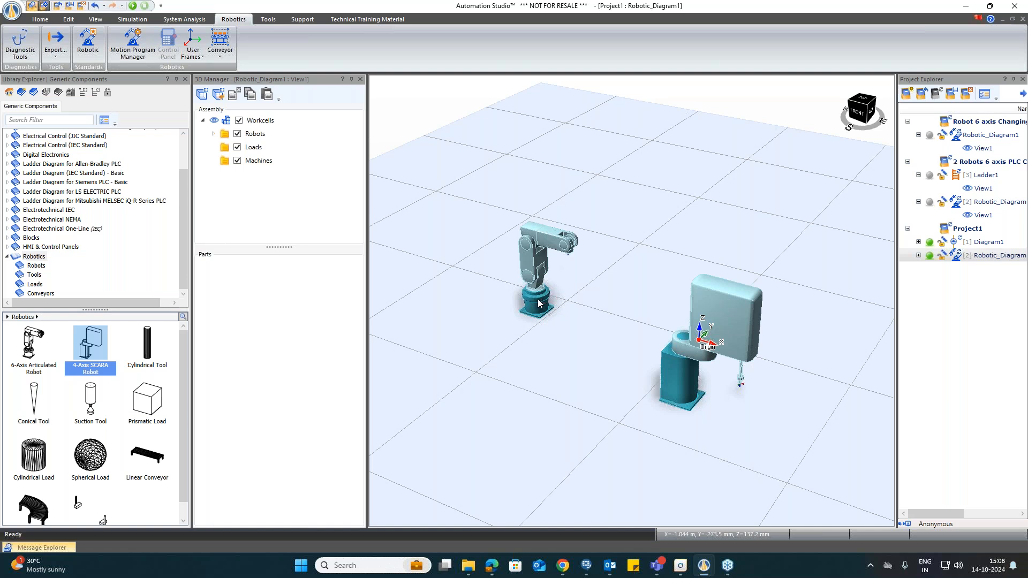
pyautogui.click(537, 259)
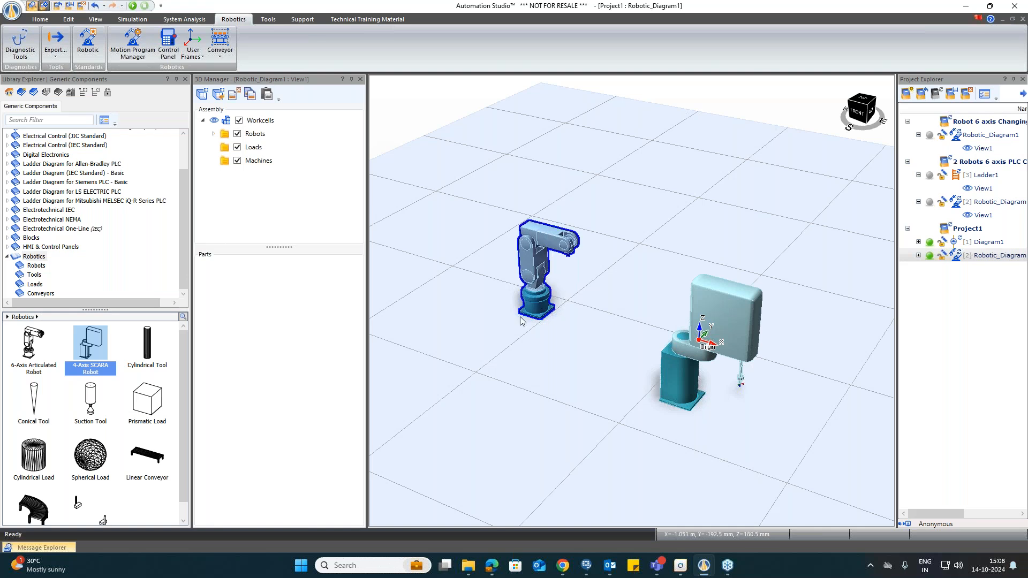
pyautogui.rightClick(530, 287)
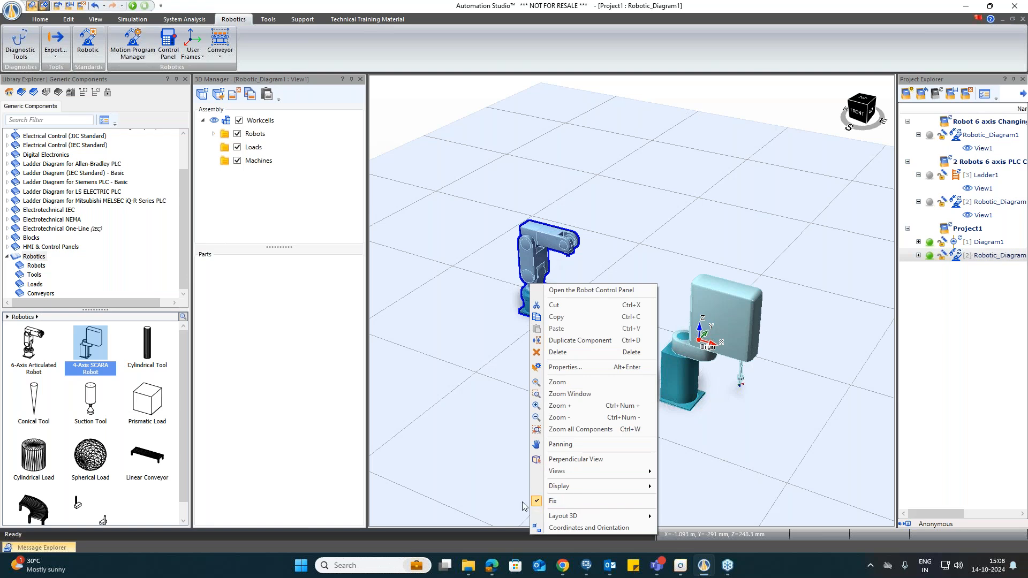
pyautogui.click(563, 503)
pyautogui.moveTo(534, 305); pyautogui.dragTo(616, 361)
# Step: Unfix the 4-Axis SCARA Robot and nudge it slightly on the floor
pyautogui.rightClick(680, 301)
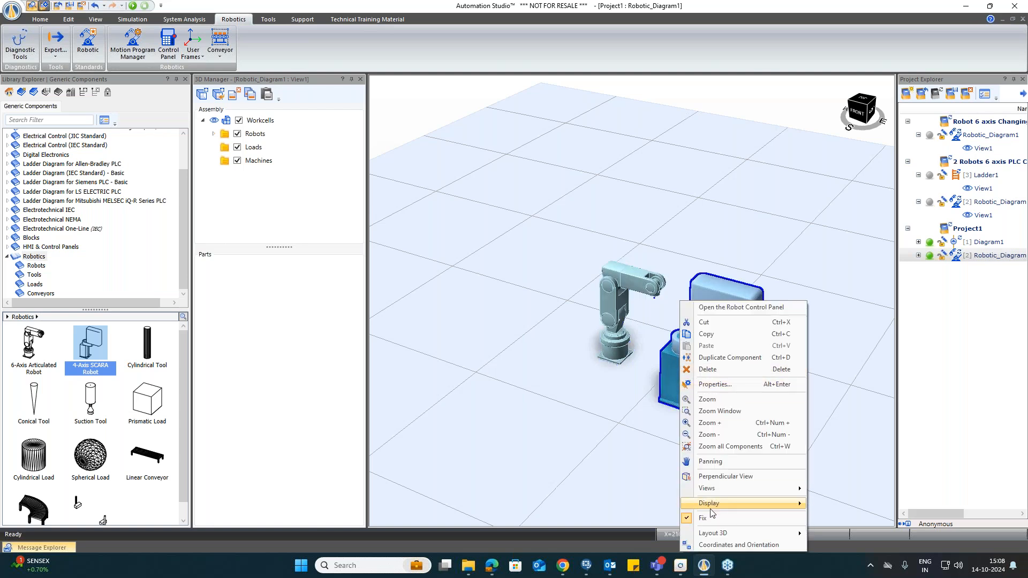
pyautogui.click(702, 518)
pyautogui.moveTo(705, 356); pyautogui.dragTo(705, 352)
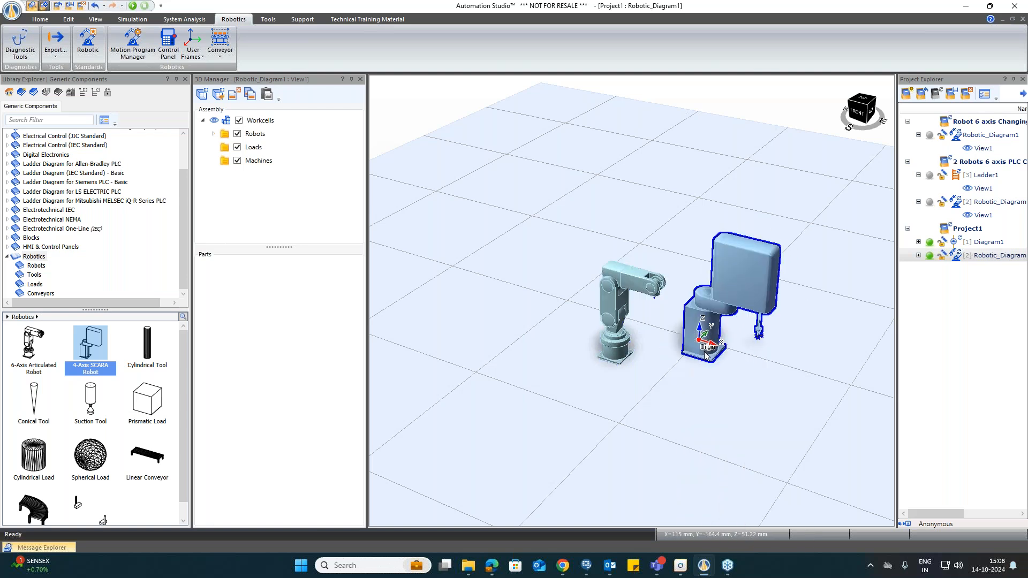
# Step: Delete the SCARA robot and reposition the 6-axis robot on the workcell floor
pyautogui.moveTo(617, 359); pyautogui.dragTo(573, 340)
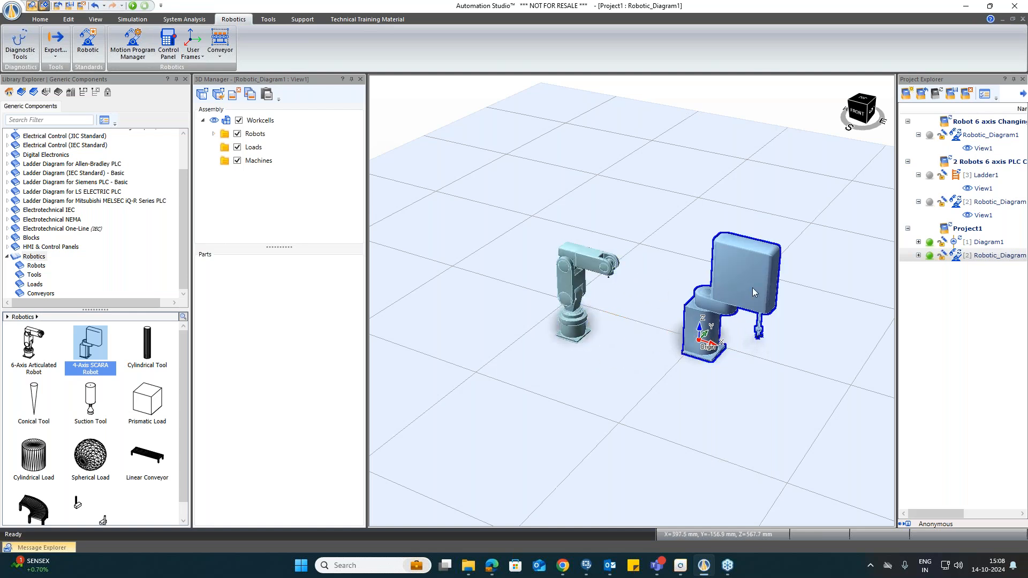
pyautogui.press('Delete')
pyautogui.moveTo(578, 293); pyautogui.dragTo(571, 362)
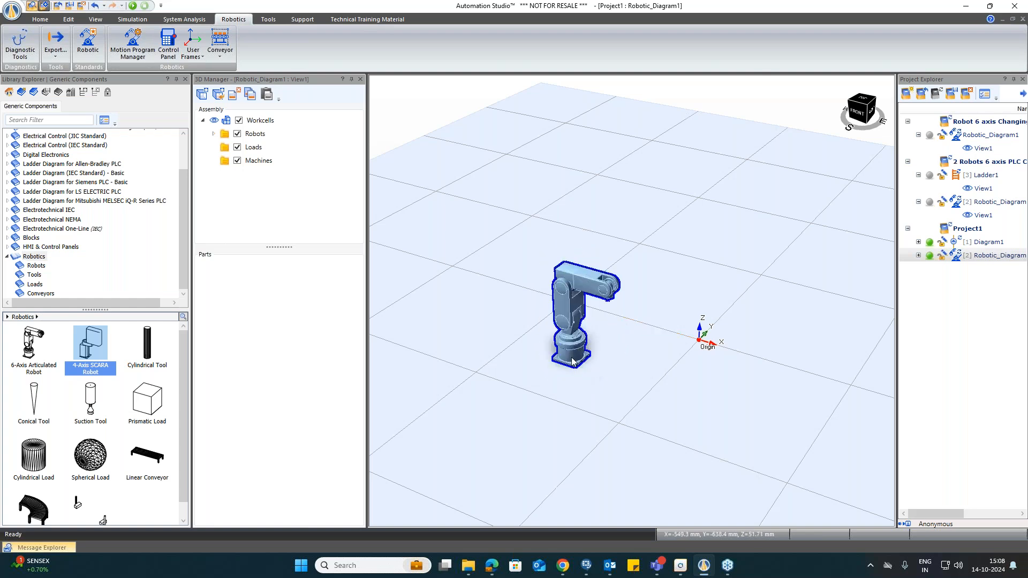
# Step: Expand the 6-axis robot's entry in the assembly tree to view its Tools and User Frames folders
pyautogui.click(214, 135)
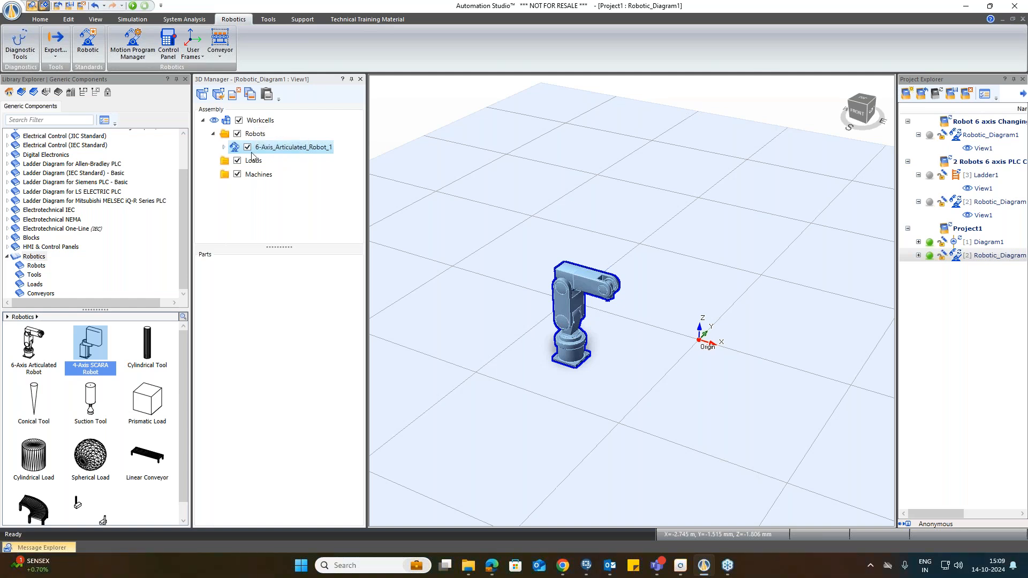
pyautogui.click(222, 148)
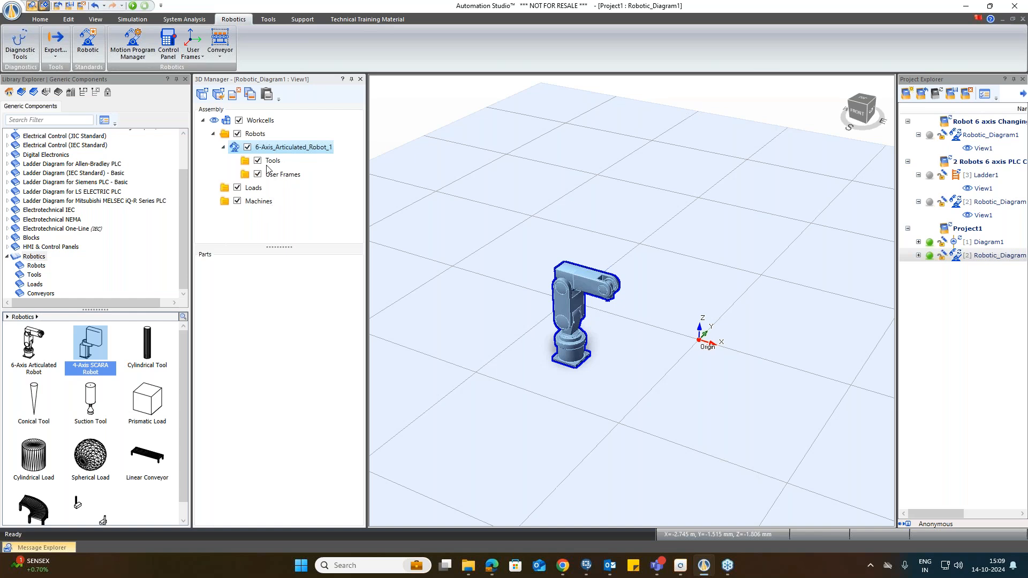
pyautogui.click(271, 161)
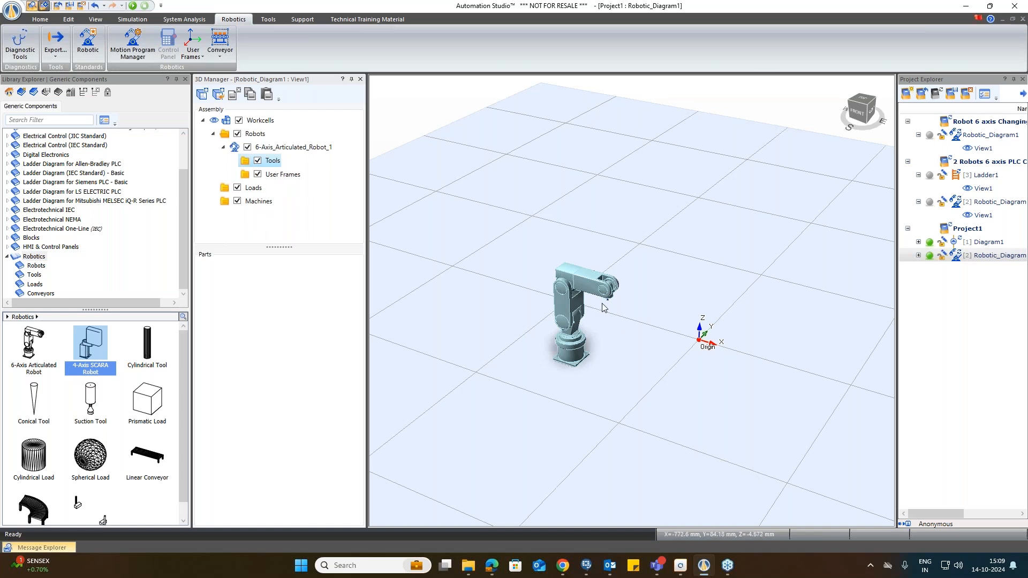
# Step: Open the 6-axis robot's component properties and review its Robot Simulation Mode and characteristic parameters
pyautogui.doubleClick(579, 300)
pyautogui.click(162, 105)
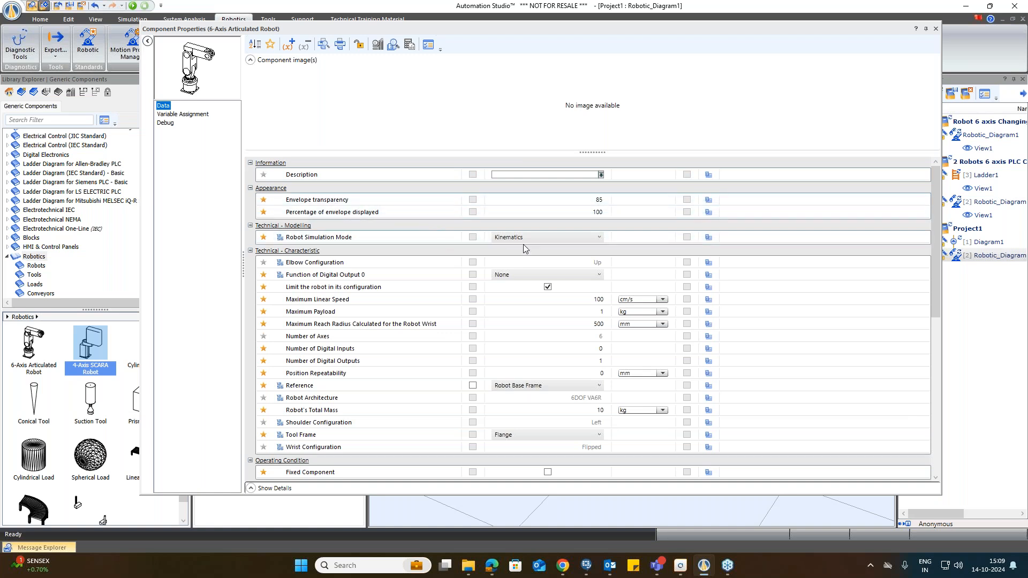
pyautogui.click(541, 243)
pyautogui.click(539, 238)
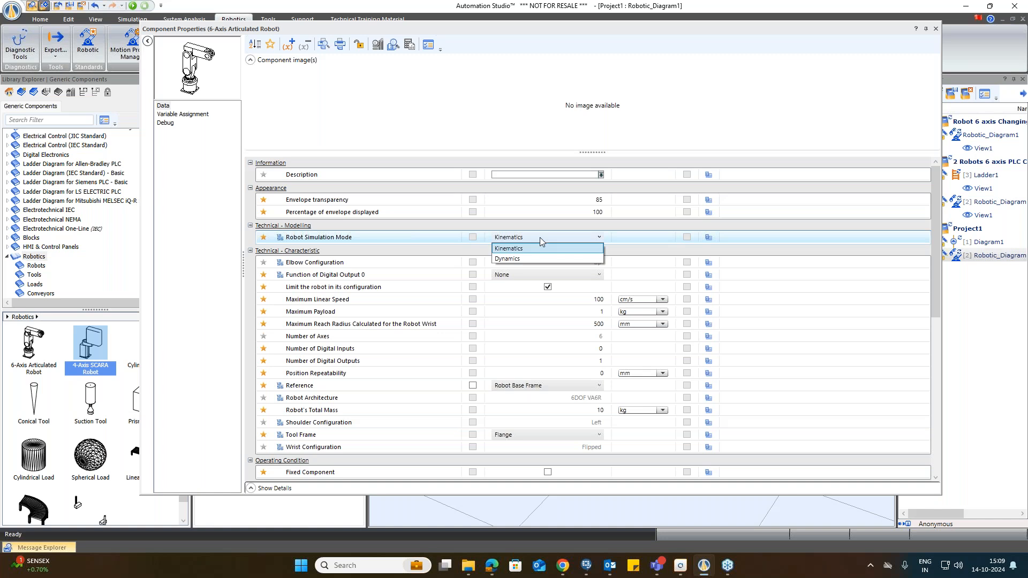
pyautogui.click(539, 237)
pyautogui.scroll(-3, 539, 236)
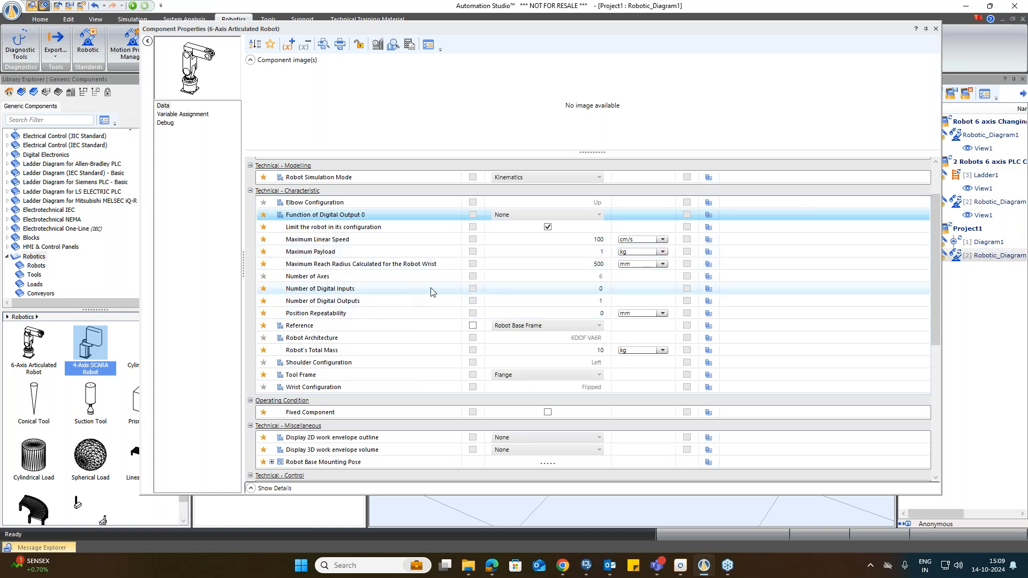
pyautogui.scroll(-2, 621, 292)
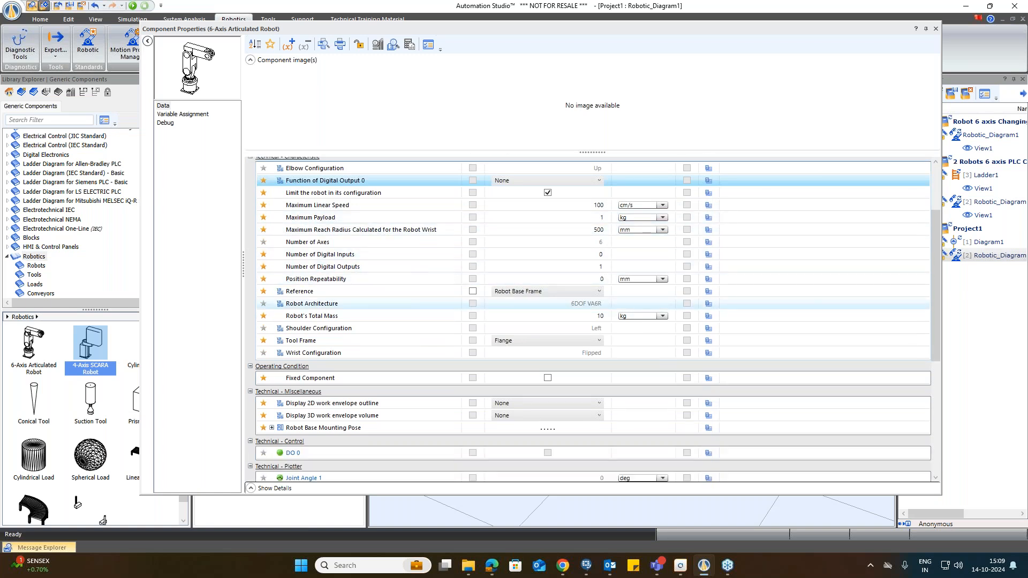
# Step: Set both the 2D work envelope outline and 3D work envelope volume displays to Tool Center Point
pyautogui.click(577, 292)
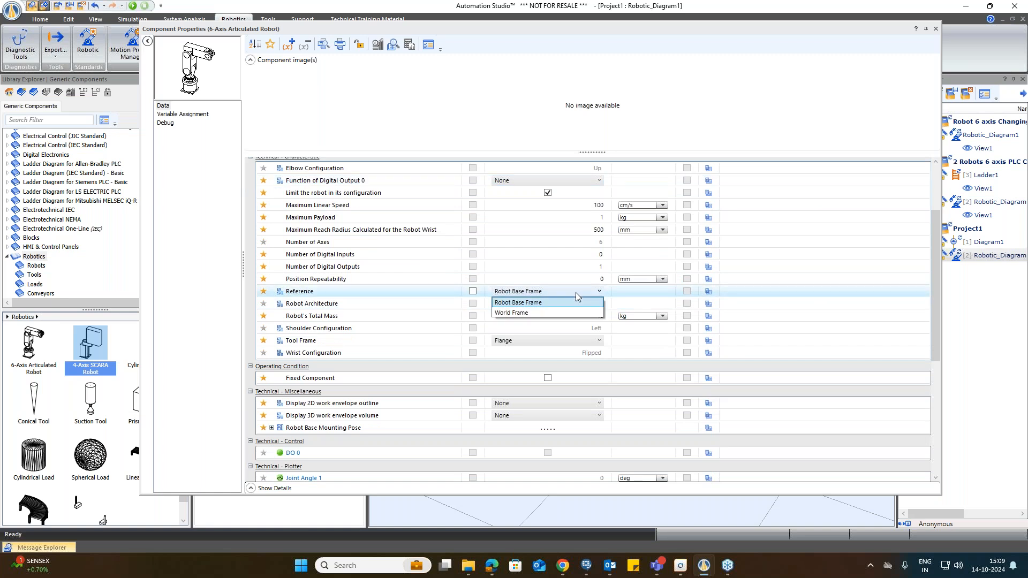
pyautogui.click(577, 319)
pyautogui.scroll(-1, 375, 359)
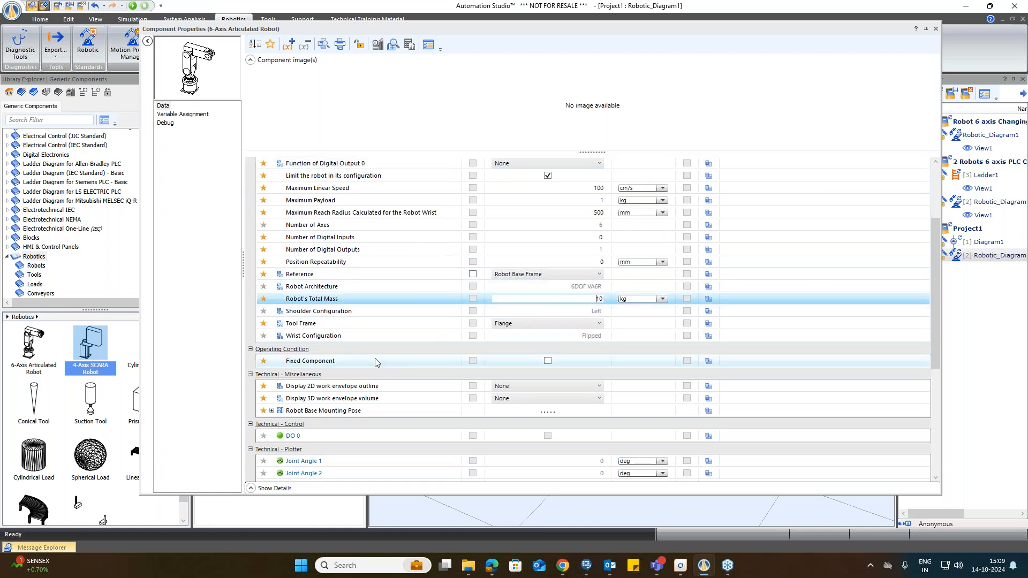
pyautogui.scroll(-6, 375, 362)
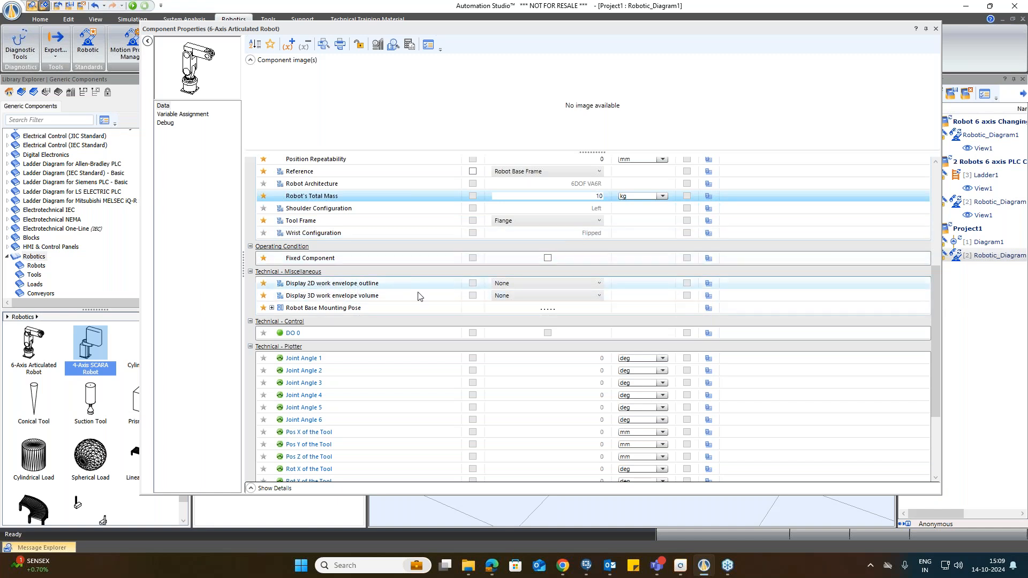
pyautogui.click(528, 285)
pyautogui.click(528, 285)
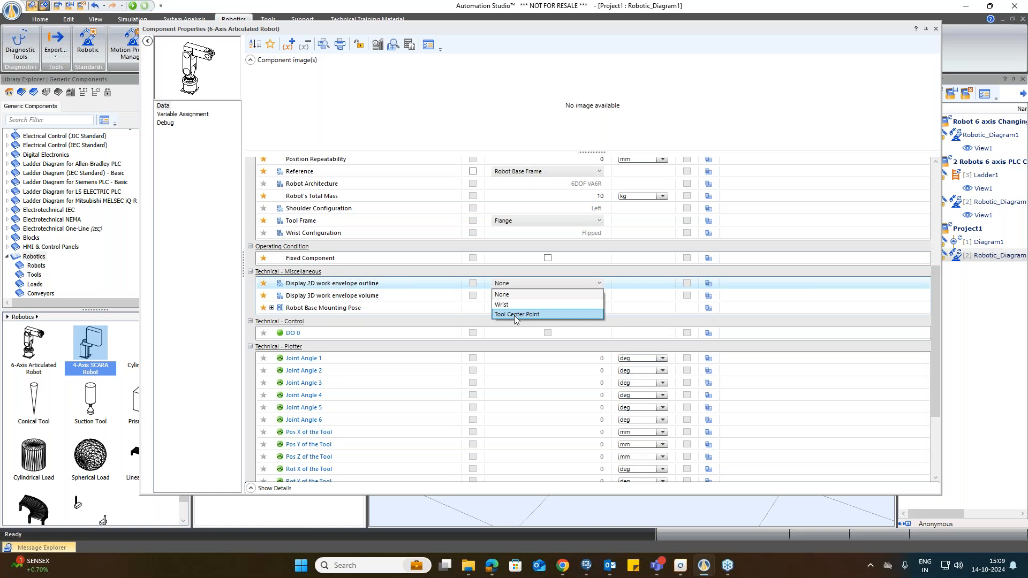
pyautogui.click(514, 315)
pyautogui.click(521, 295)
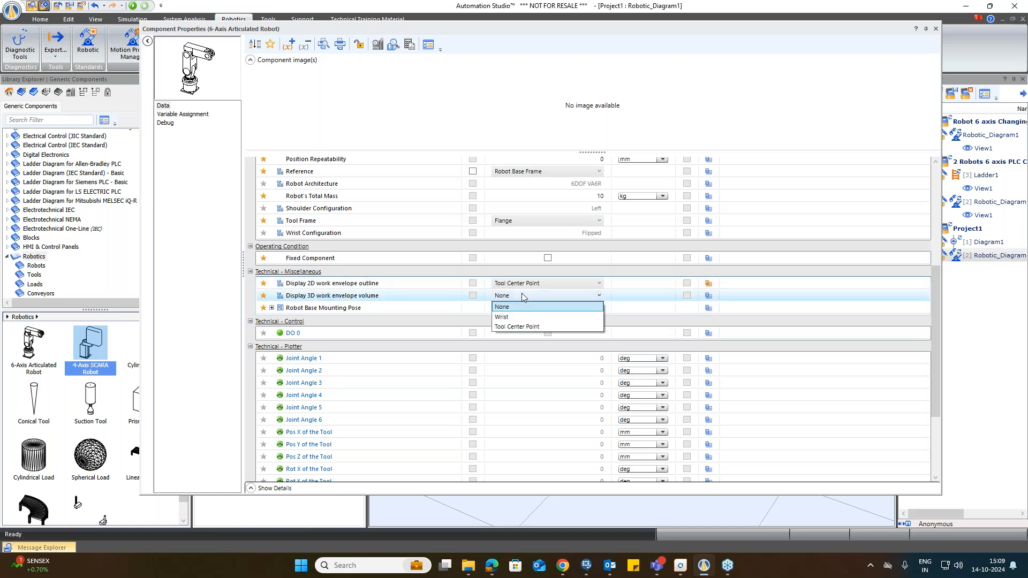
pyautogui.click(513, 327)
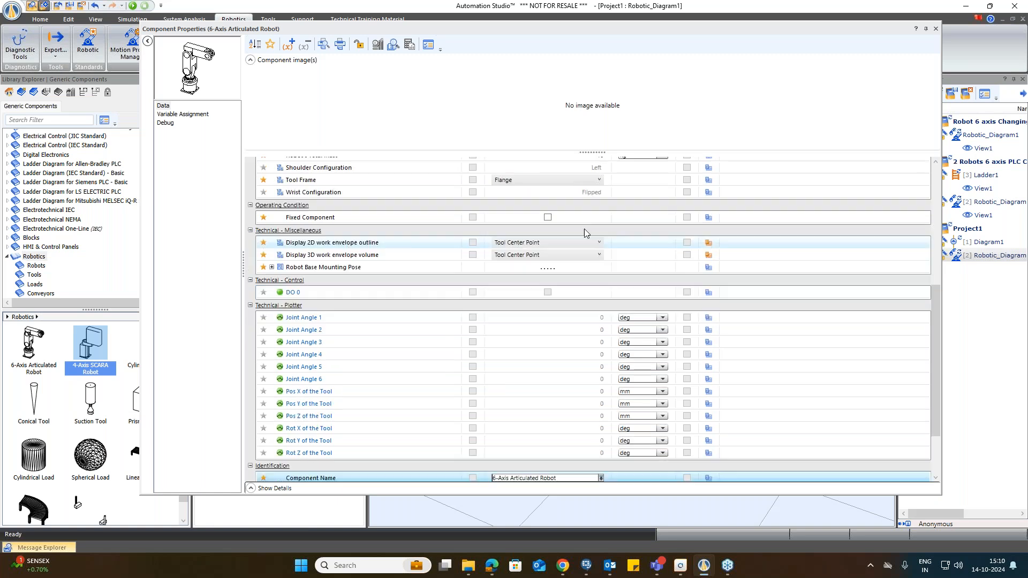
# Step: Close the properties dialog and inspect the robot's displayed work envelope in the 3D view
pyautogui.click(936, 29)
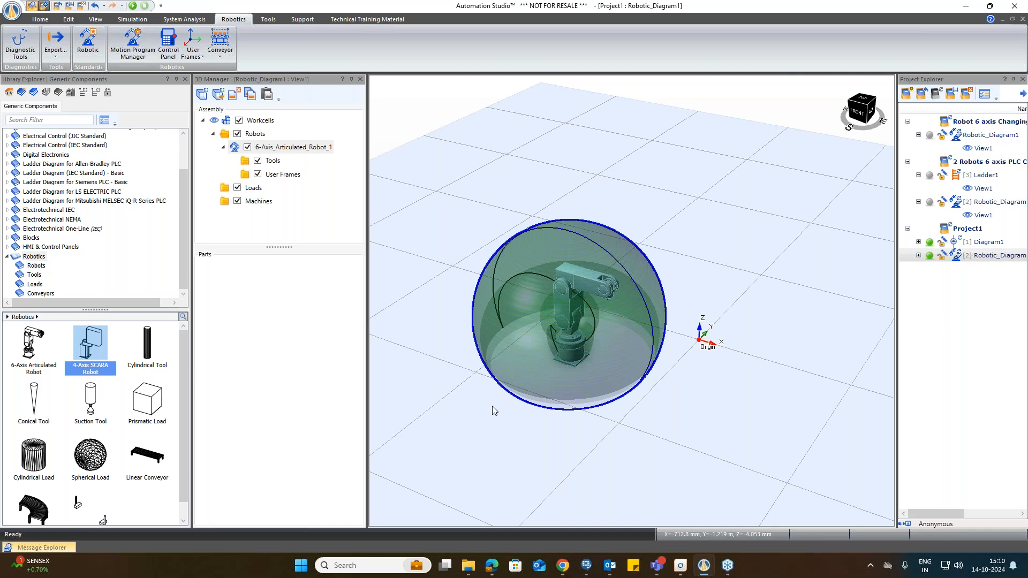
pyautogui.scroll(3, 492, 408)
pyautogui.moveTo(434, 399)
pyautogui.mouseDown(button='middle')
pyautogui.moveTo(463, 398)
pyautogui.moveTo(433, 406)
pyautogui.mouseUp(button='middle')
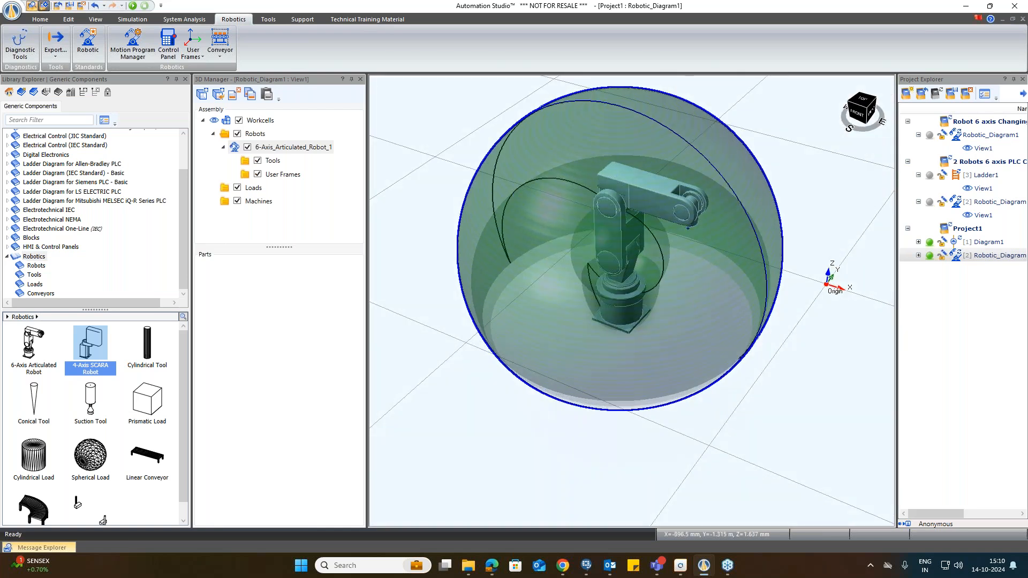
# Step: Reopen the robot's properties and set both 2D and 3D work envelope displays to None
pyautogui.doubleClick(600, 227)
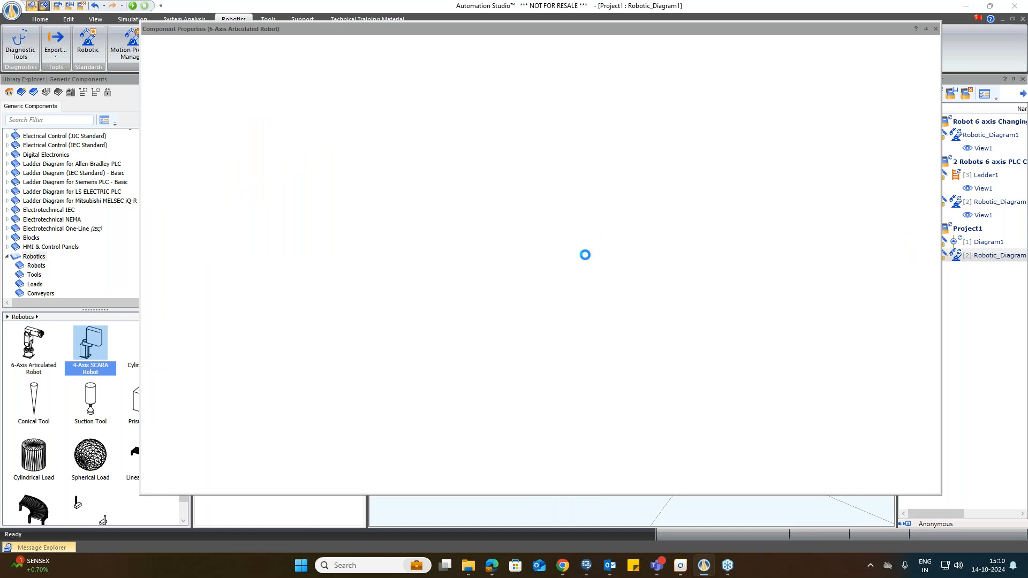
pyautogui.scroll(-5, 554, 370)
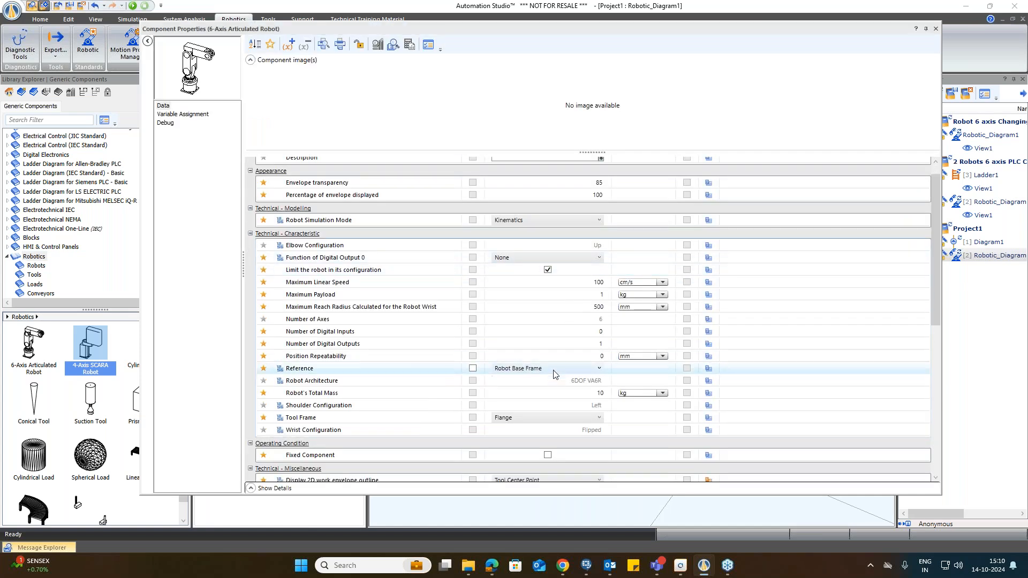
pyautogui.scroll(-3, 553, 370)
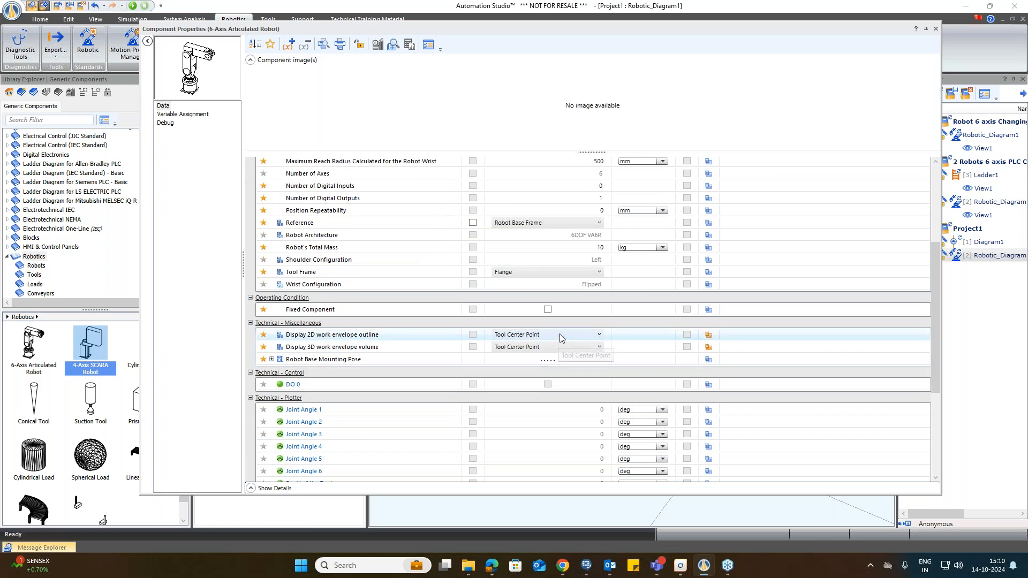
pyautogui.click(560, 337)
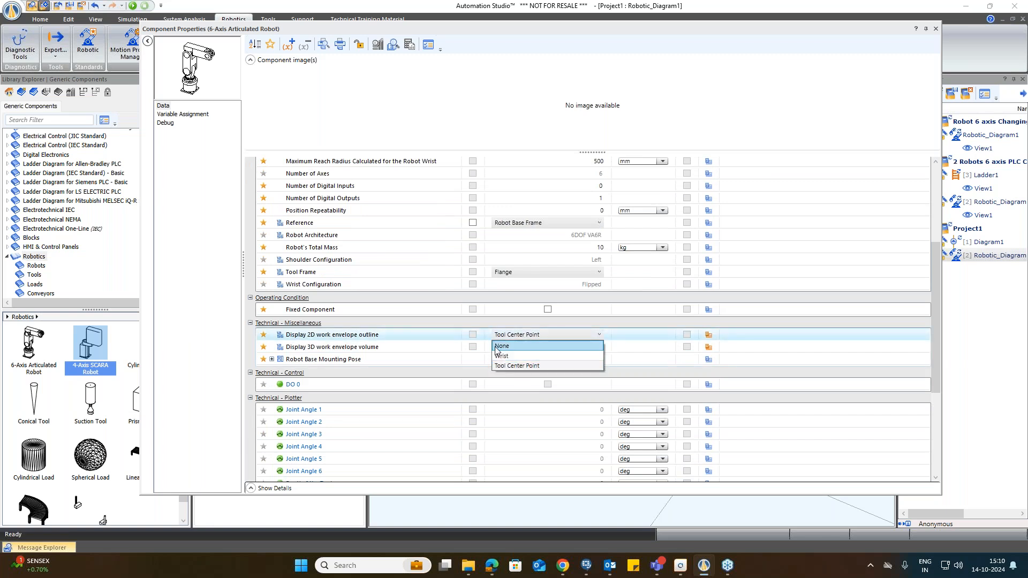
pyautogui.click(529, 349)
pyautogui.click(562, 347)
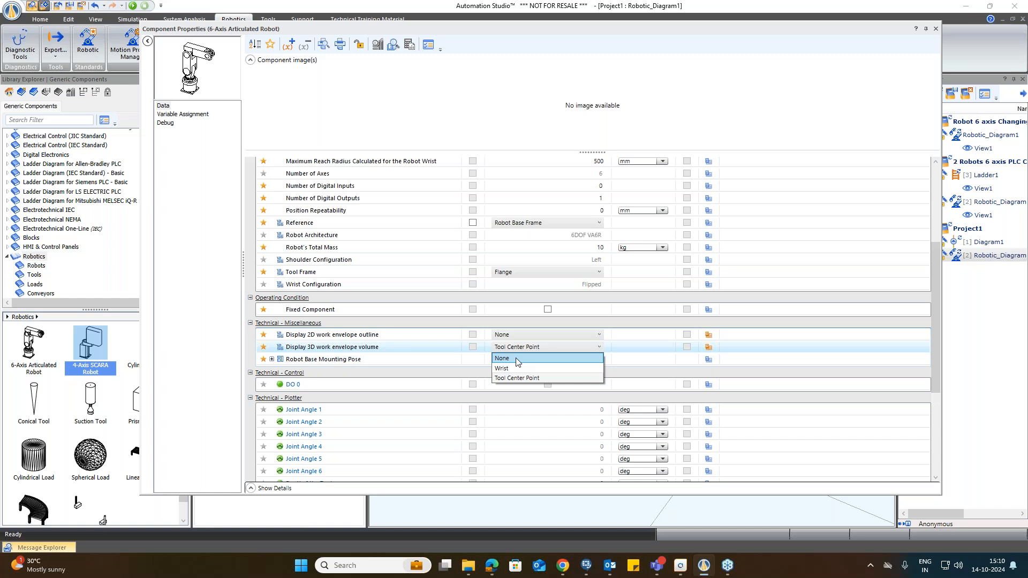
pyautogui.click(506, 359)
# Step: Rename the robot's Component Name to Robot-1
pyautogui.scroll(-3, 500, 353)
pyautogui.scroll(2, 493, 301)
pyautogui.scroll(-4, 448, 307)
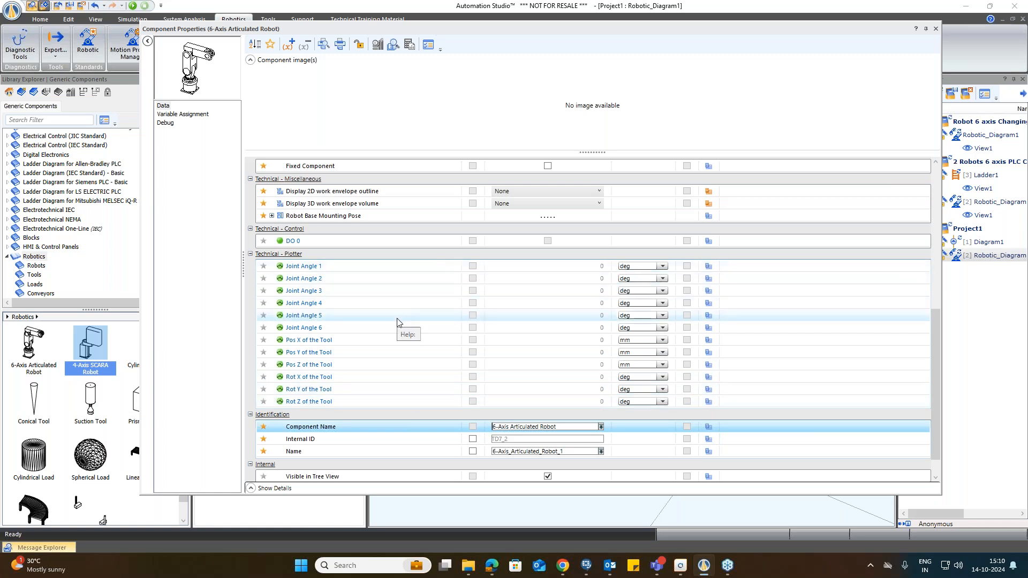
pyautogui.scroll(-1, 397, 321)
pyautogui.scroll(-1, 398, 325)
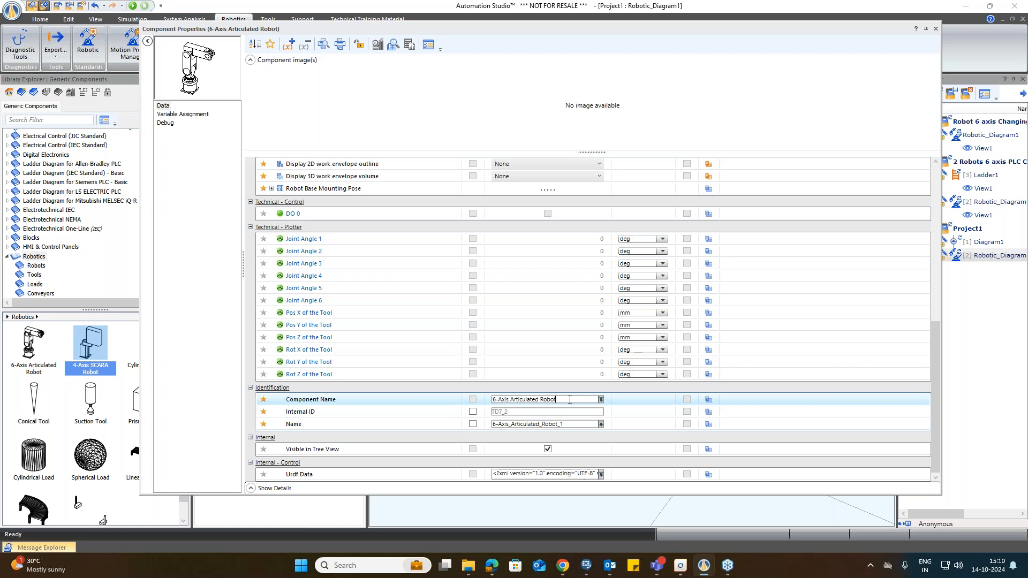
pyautogui.moveTo(569, 400); pyautogui.dragTo(497, 400)
pyautogui.write('Robot-1')
pyautogui.press('Return')
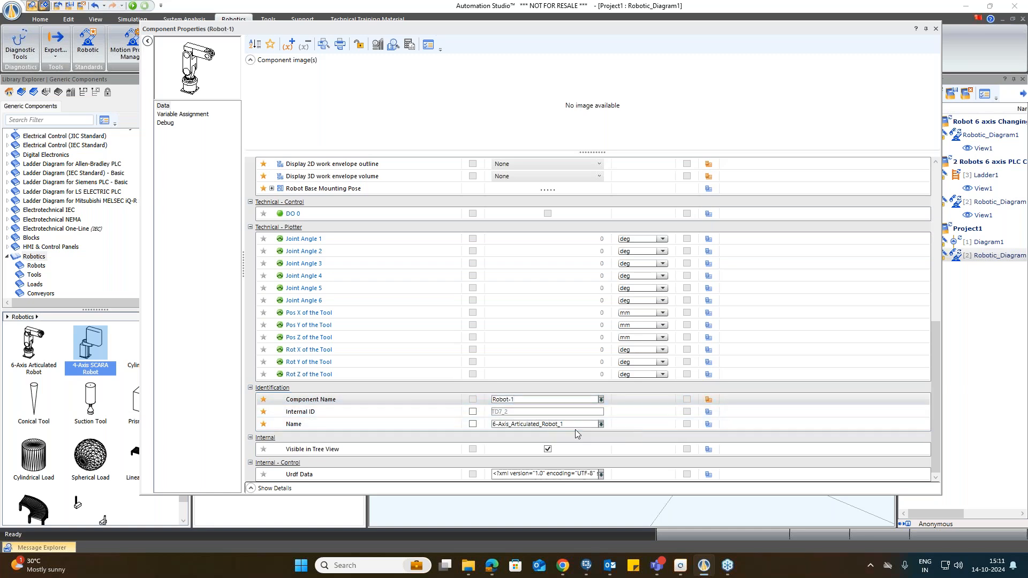
# Step: Set the robot's Name to Robot-1 and tick the option box beside it
pyautogui.moveTo(568, 424); pyautogui.dragTo(473, 427)
pyautogui.write('Roboa')
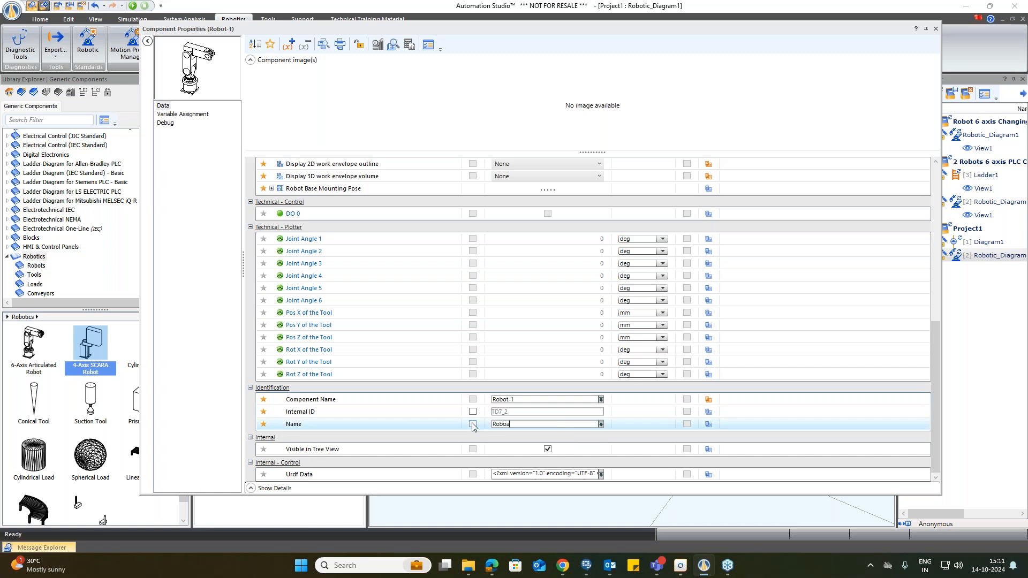
pyautogui.press('Return')
pyautogui.click(473, 424)
# Step: Set the Component Name back to 6-Axis Articulated Robot
pyautogui.press('Up')
pyautogui.press('Up')
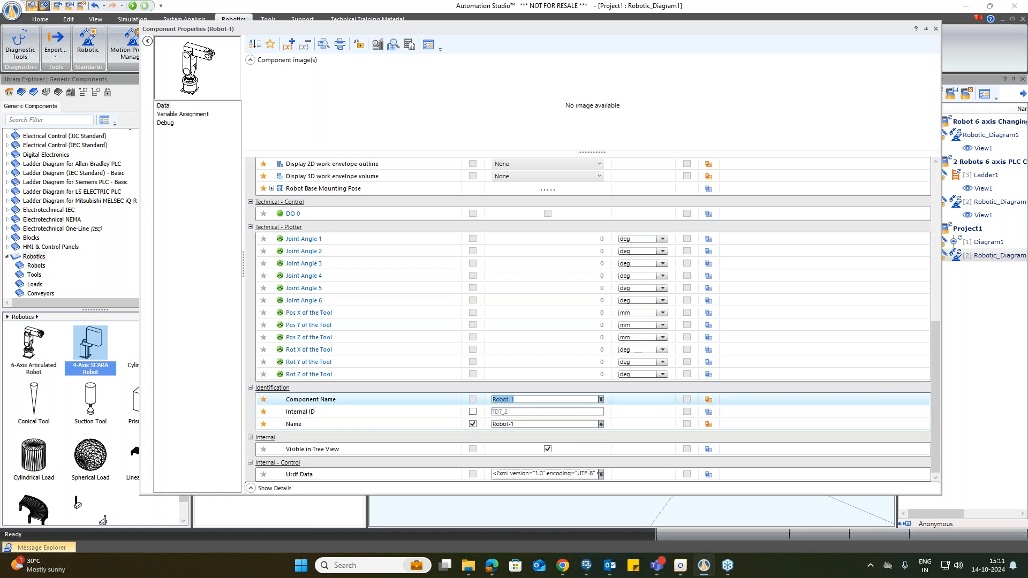
pyautogui.write('6-Axis Articulated Robot')
pyautogui.press('Return')
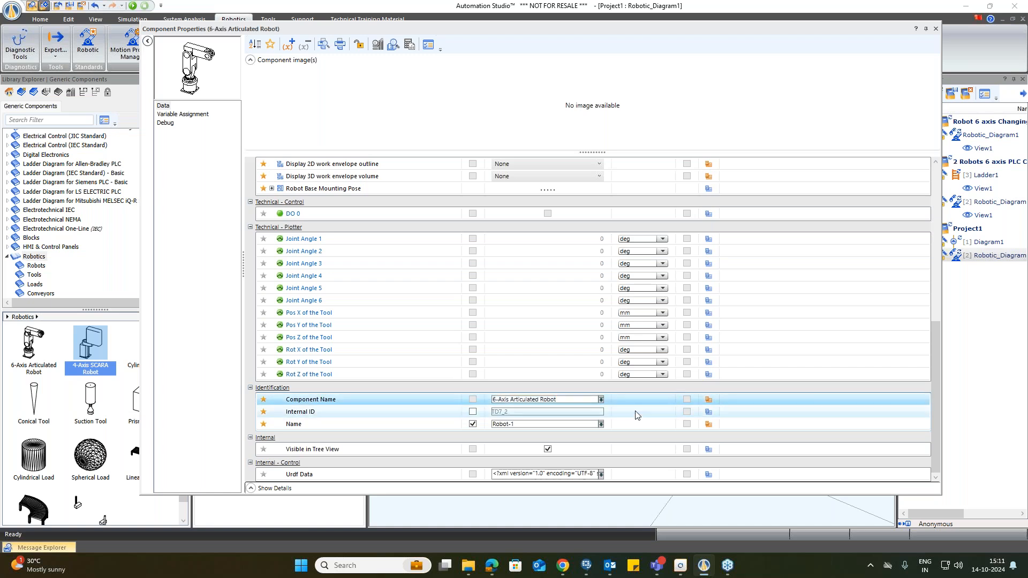
# Step: Show and hide the property details pane, then close the component properties dialog
pyautogui.click(252, 488)
pyautogui.click(254, 489)
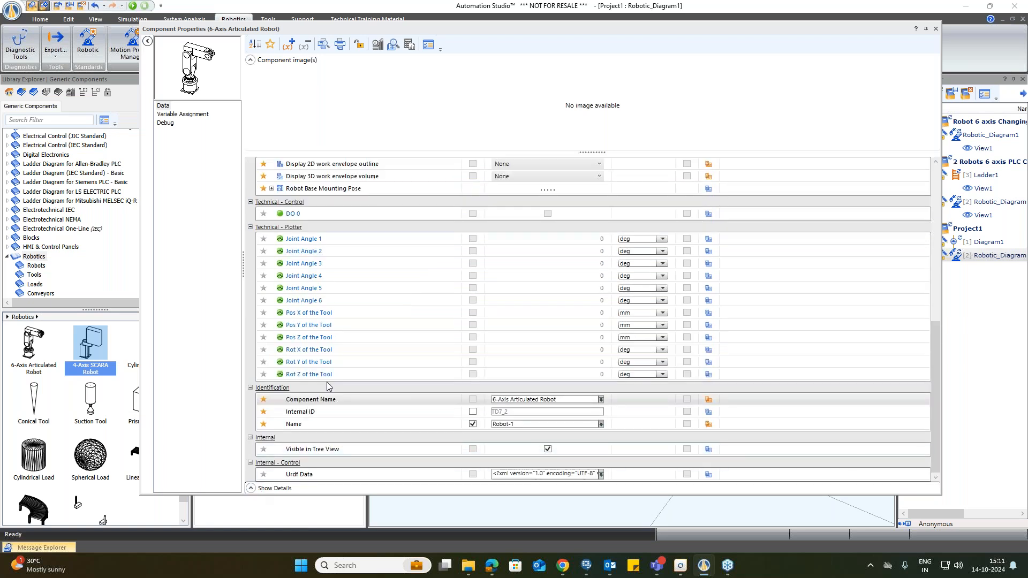
pyautogui.click(251, 488)
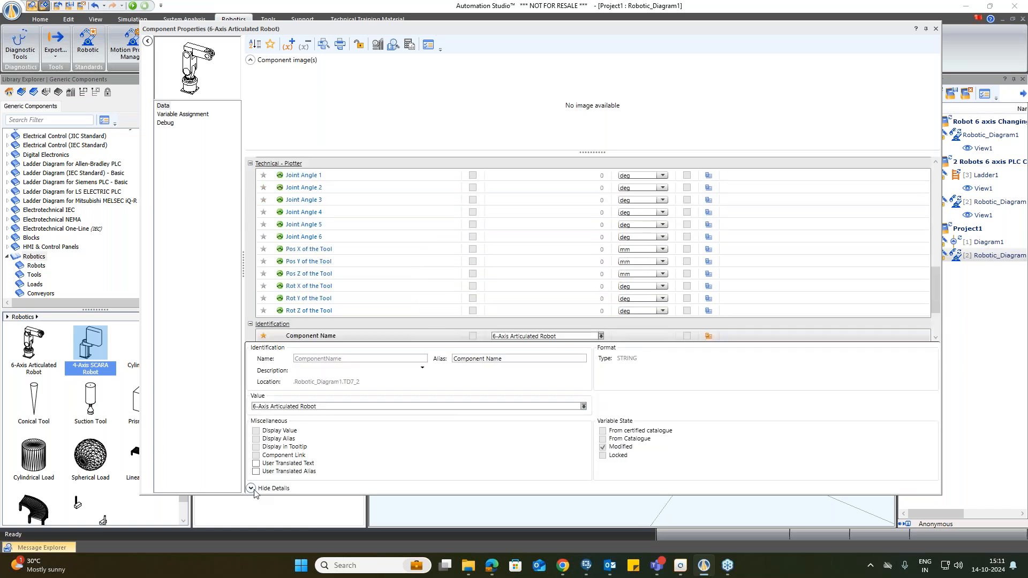
pyautogui.click(252, 489)
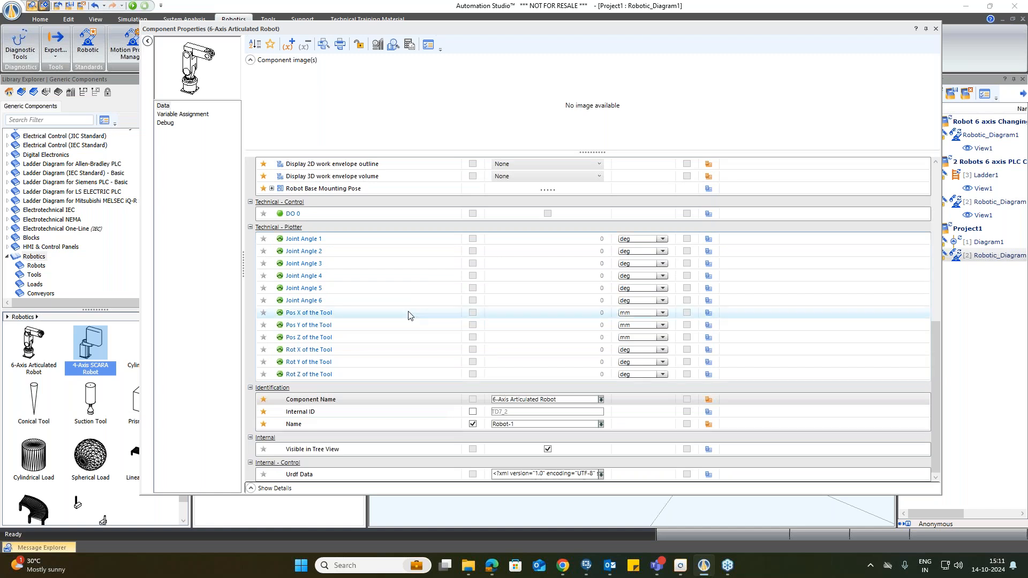
pyautogui.scroll(1, 426, 299)
pyautogui.click(935, 29)
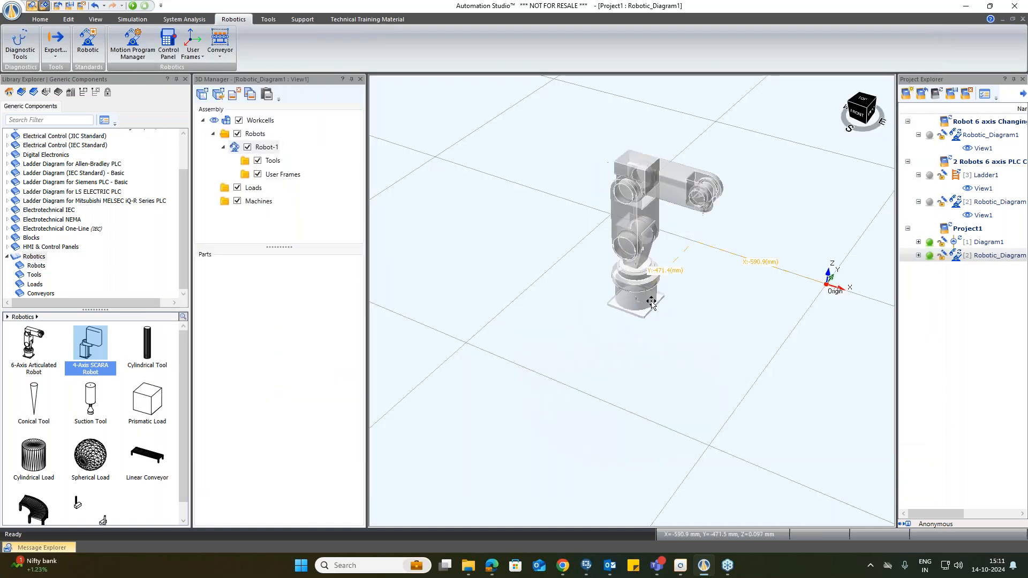
# Step: Reposition the robot slightly on the workcell floor
pyautogui.doubleClick(618, 302)
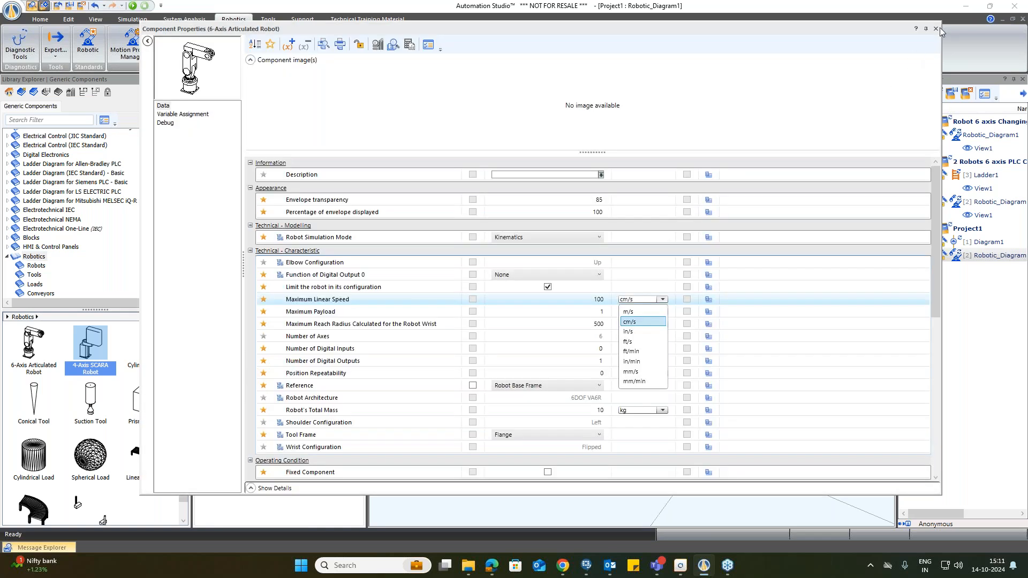
pyautogui.click(936, 29)
pyautogui.click(935, 28)
pyautogui.moveTo(630, 278); pyautogui.dragTo(618, 296)
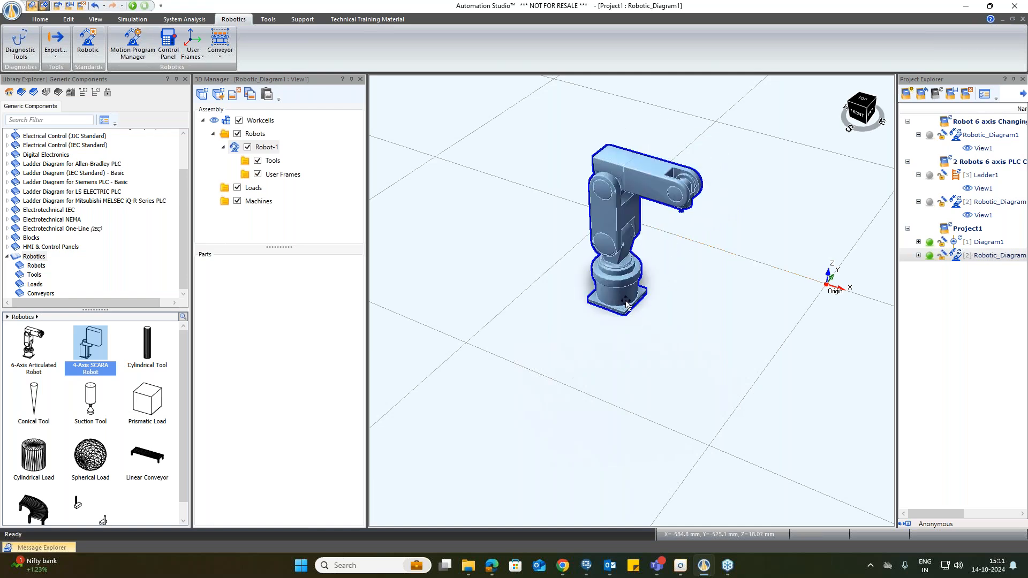
pyautogui.click(695, 358)
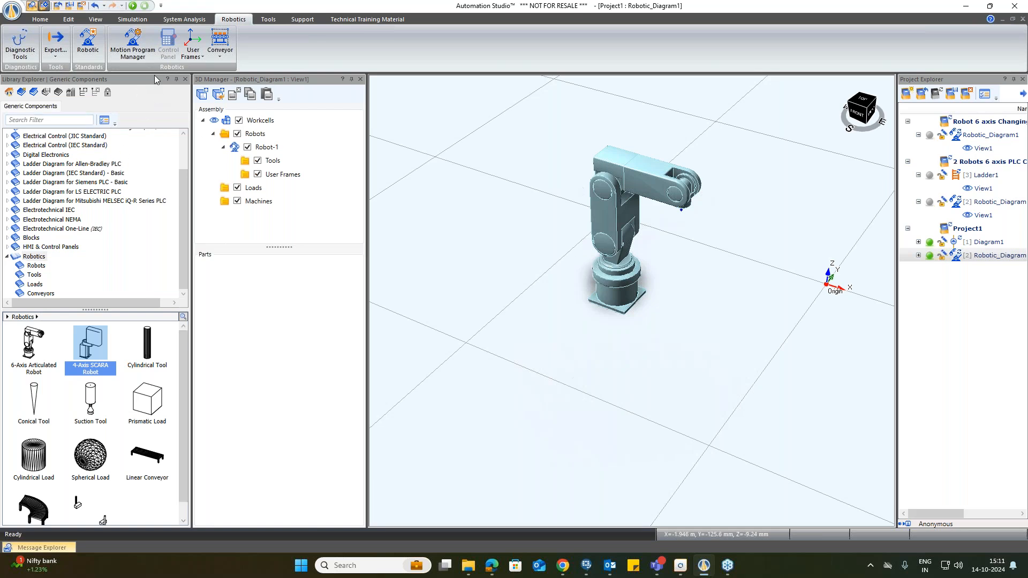
# Step: Select the robot and open its Robot Control Panel, placing and widening it beside the 3D view
pyautogui.click(605, 188)
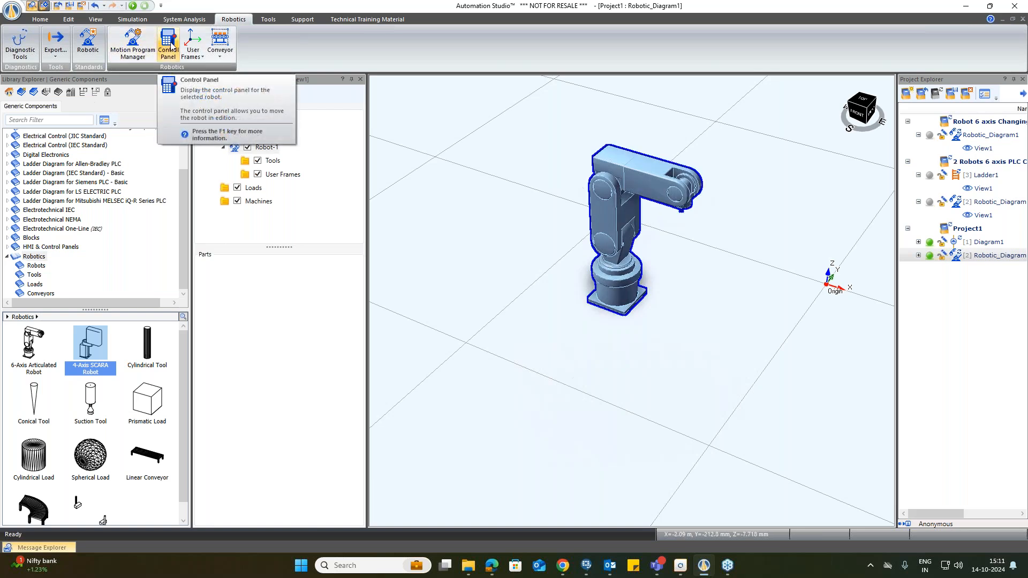
pyautogui.click(170, 47)
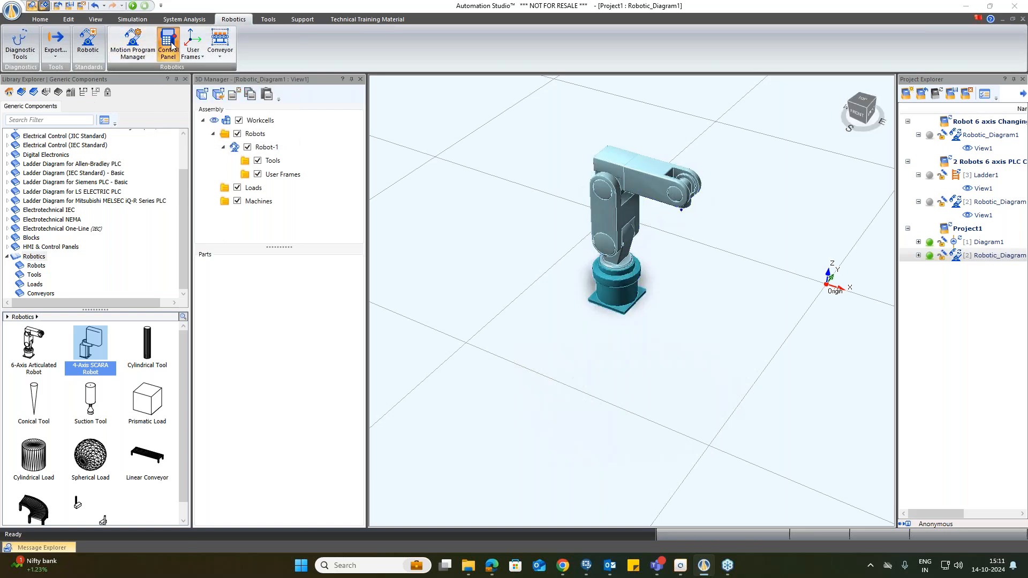
pyautogui.moveTo(152, 25); pyautogui.dragTo(365, 99)
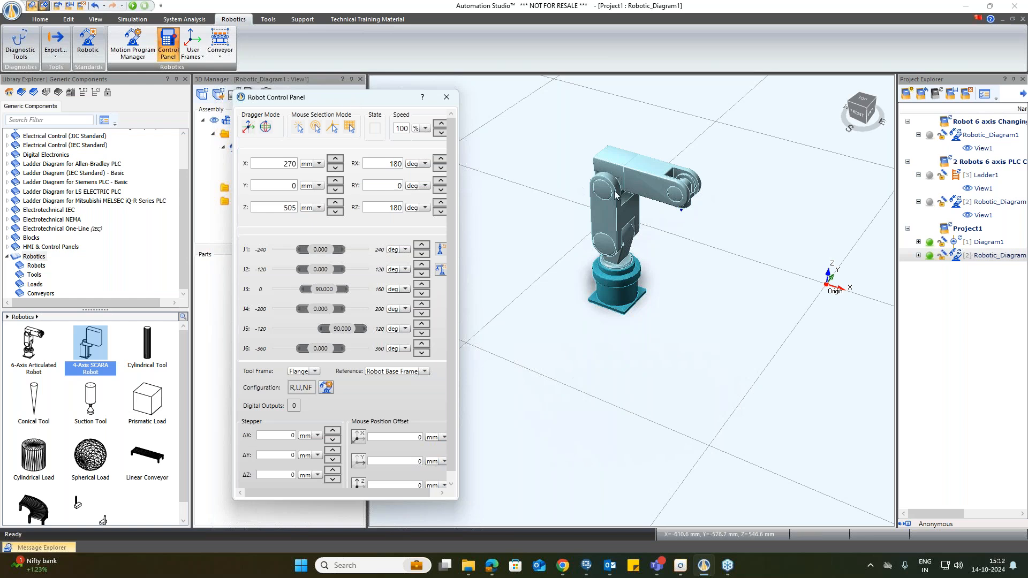
pyautogui.moveTo(316, 97); pyautogui.dragTo(293, 84)
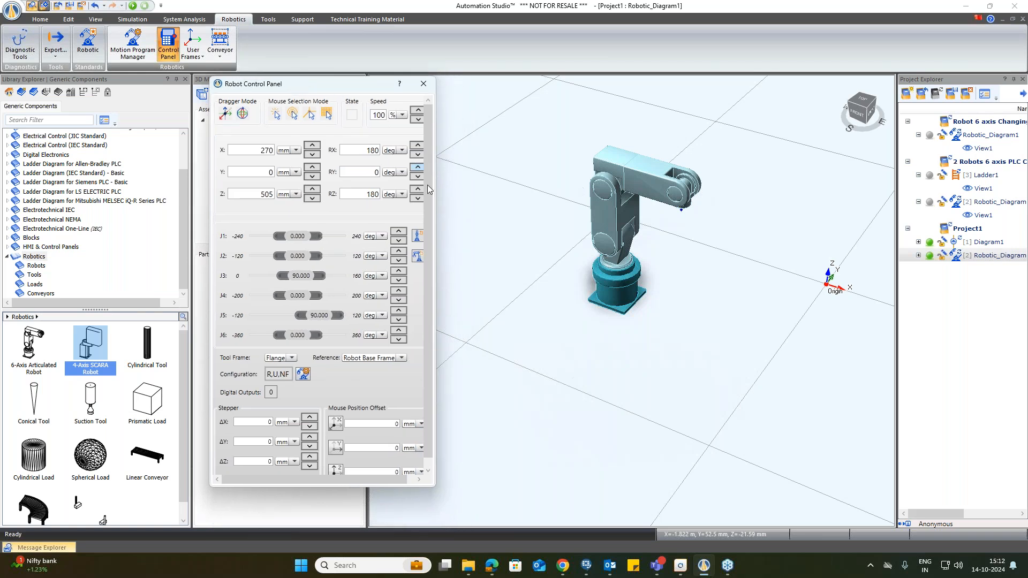
pyautogui.moveTo(436, 241); pyautogui.dragTo(452, 254)
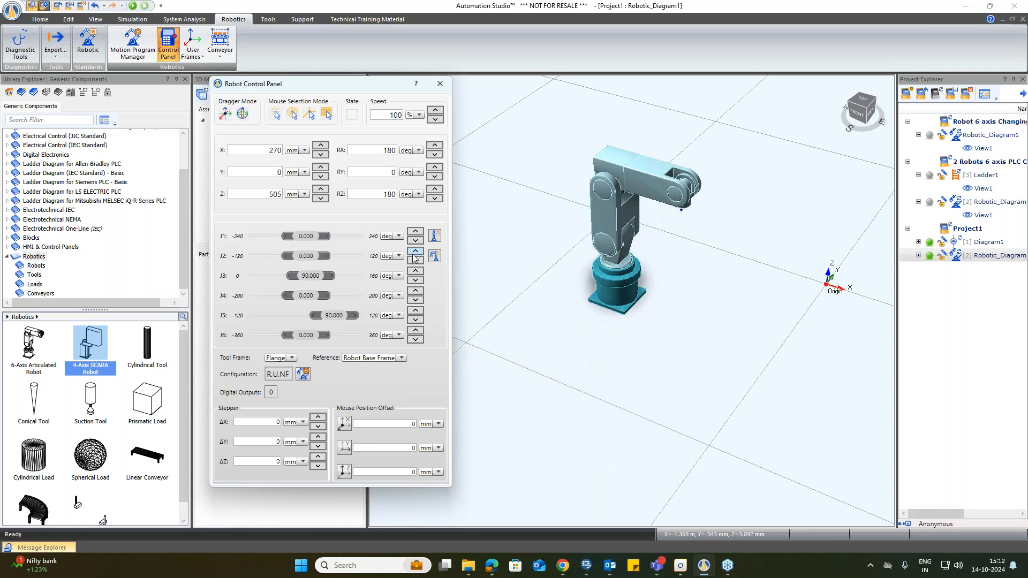
# Step: Rotate the robot's joint J1 to 35 degrees in the control panel
pyautogui.doubleClick(312, 236)
pyautogui.click(437, 258)
pyautogui.click(626, 210)
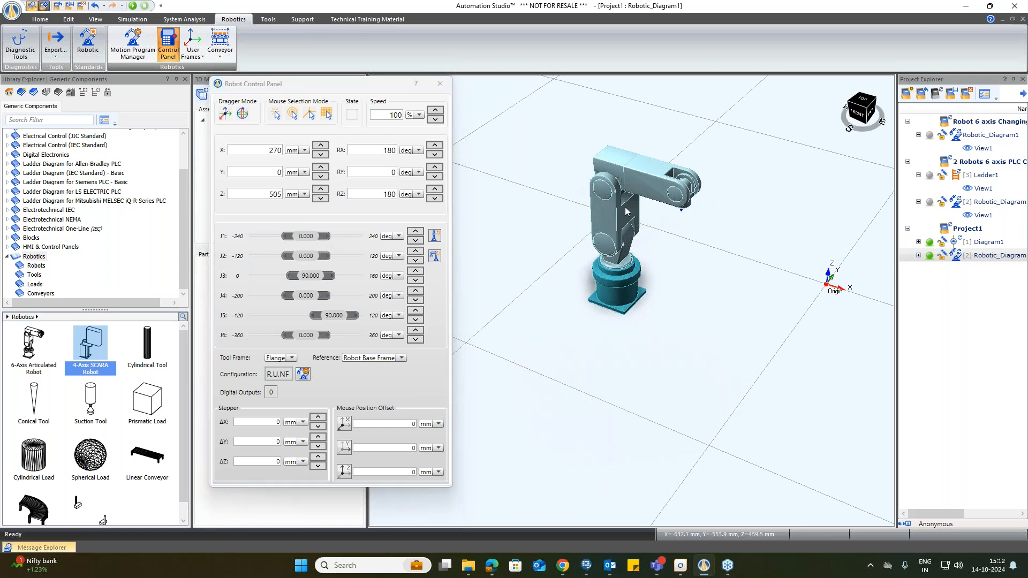
pyautogui.click(304, 236)
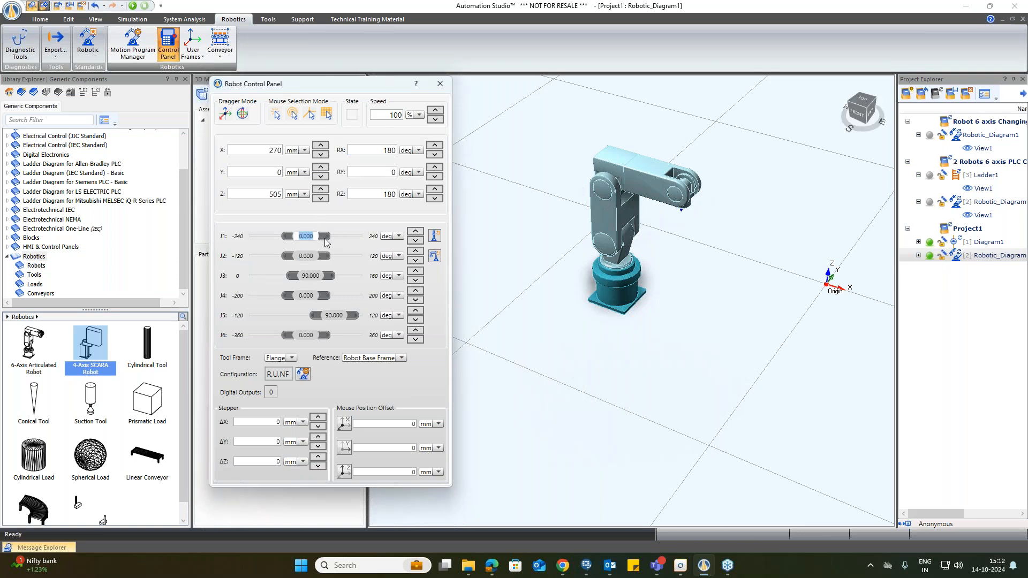
pyautogui.write('60')
pyautogui.press('Return')
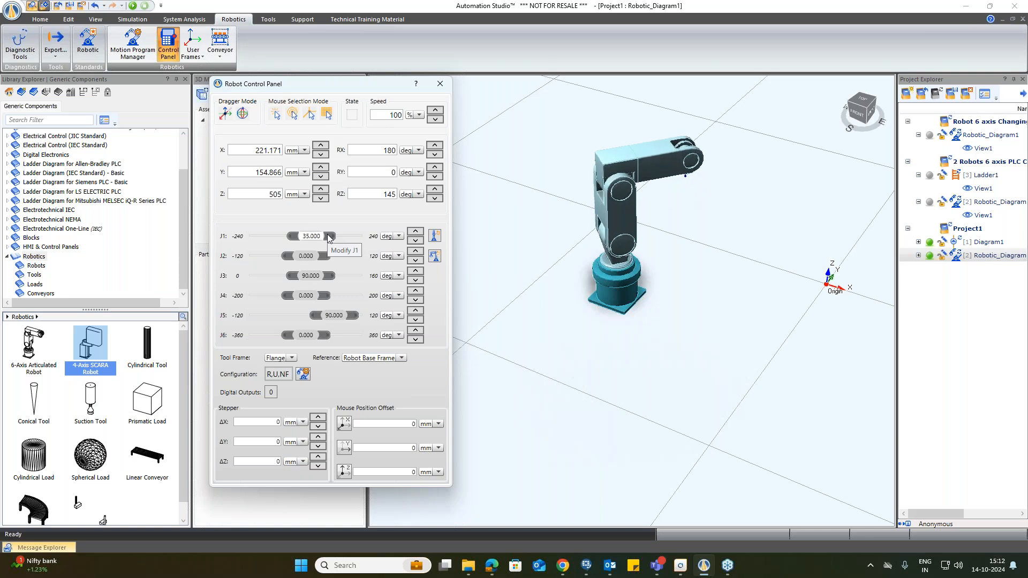
pyautogui.scroll(-20, 329, 239)
pyautogui.scroll(9, 329, 239)
pyautogui.scroll(8, 329, 238)
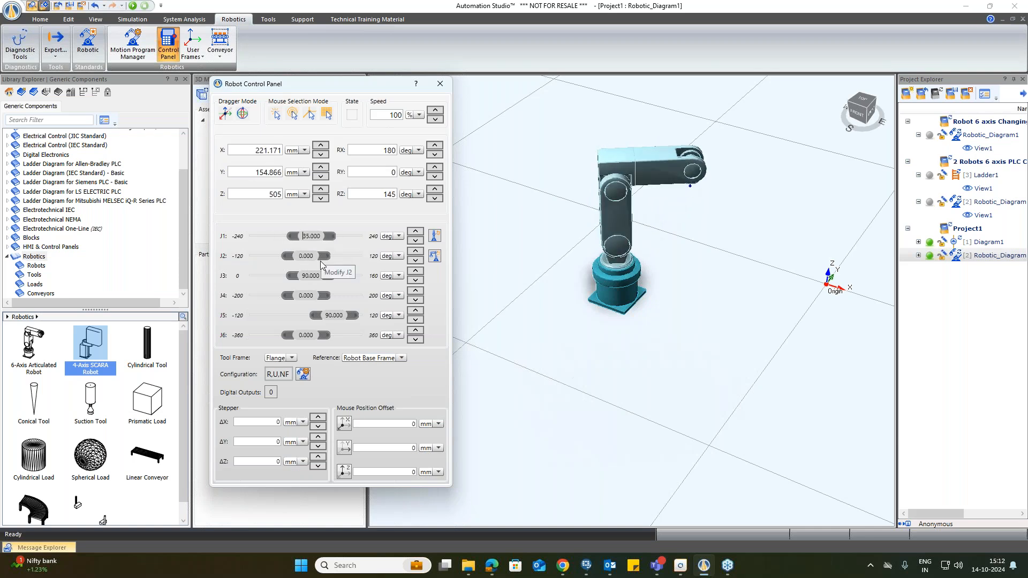
# Step: Jog joint J2 to -15 degrees and joint J3 to 45 degrees in the Robot Control Panel
pyautogui.scroll(-3, 332, 257)
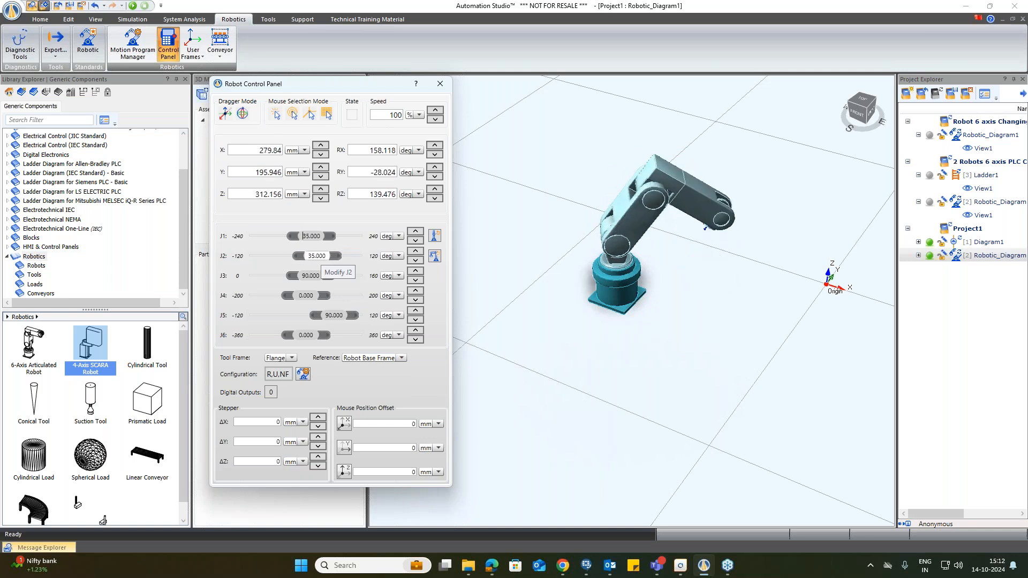
pyautogui.scroll(11, 333, 274)
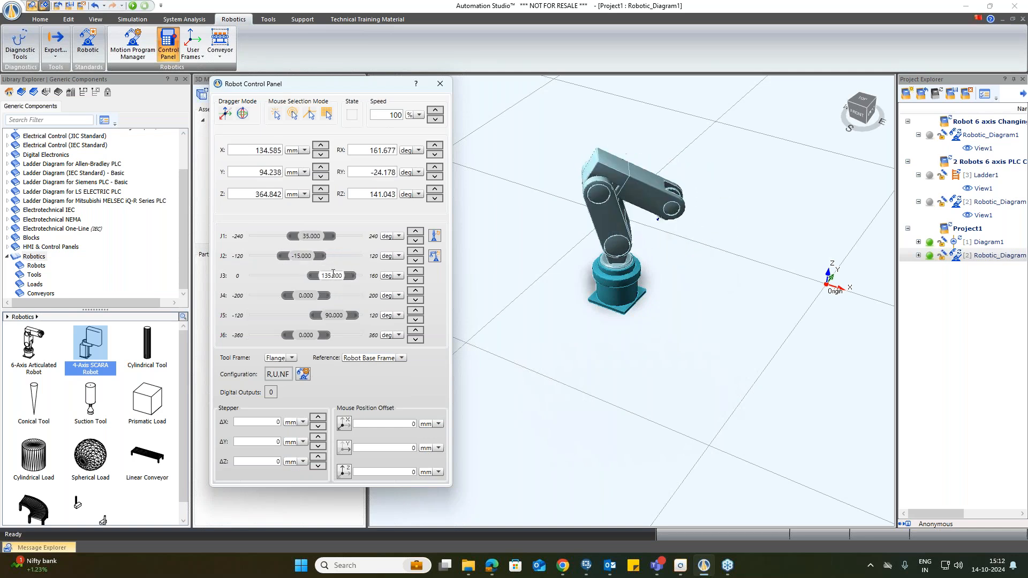
pyautogui.scroll(-20, 333, 274)
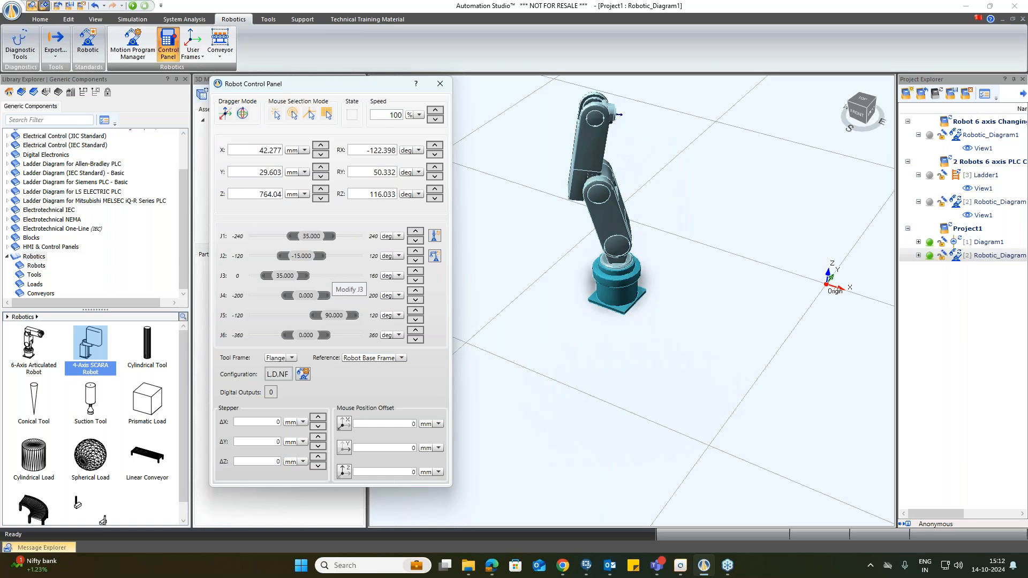
pyautogui.scroll(4, 333, 274)
# Step: Jog joint J4 back and forth through several angles, ending at 20 degrees
pyautogui.scroll(17, 326, 296)
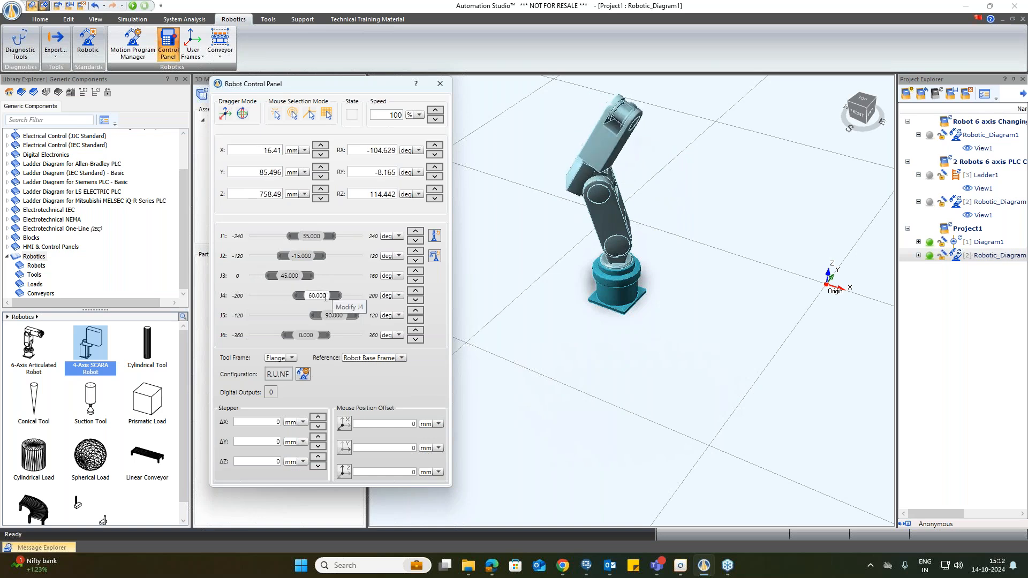
pyautogui.scroll(-20, 325, 296)
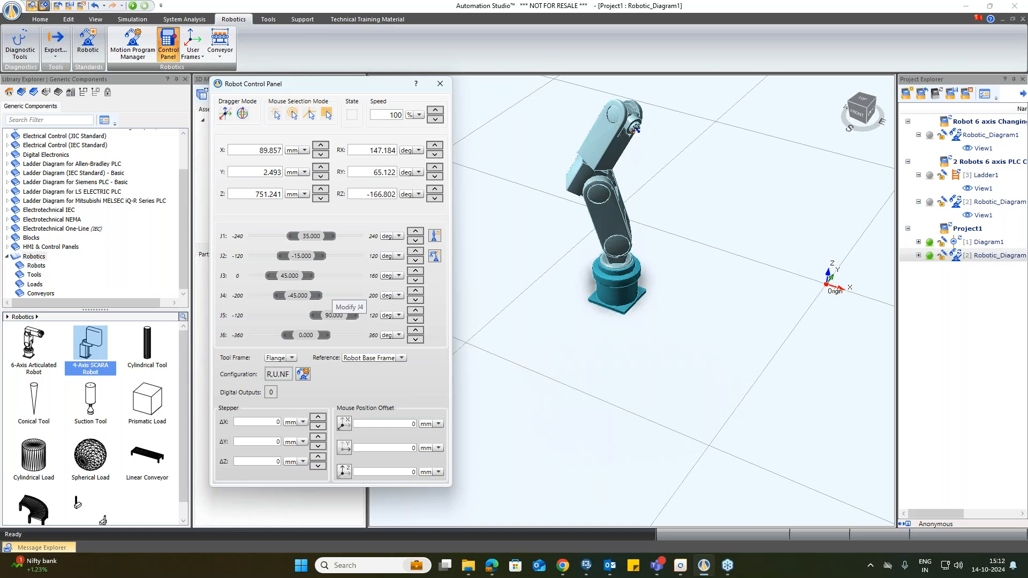
pyautogui.scroll(18, 326, 297)
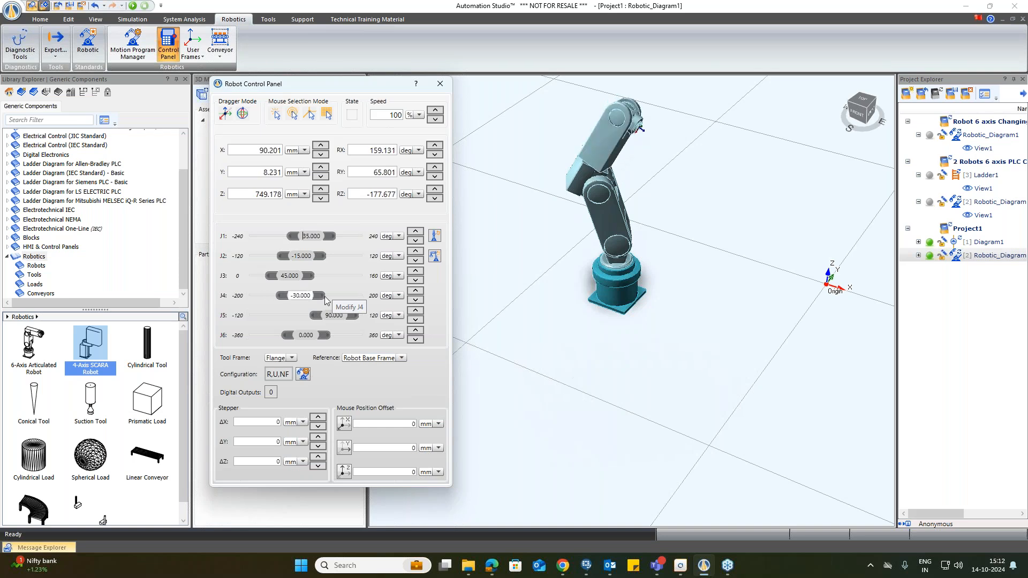
pyautogui.scroll(4, 325, 297)
# Step: Set joint J5 to 90 degrees and jog joint J6 to 205 degrees
pyautogui.scroll(4, 356, 319)
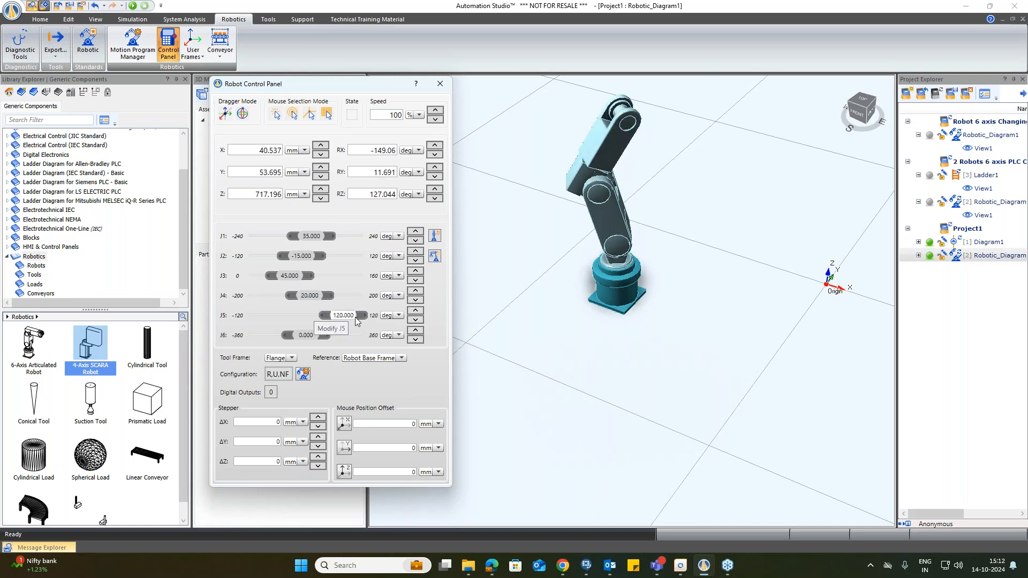
pyautogui.scroll(-12, 321, 317)
pyautogui.doubleClick(316, 315)
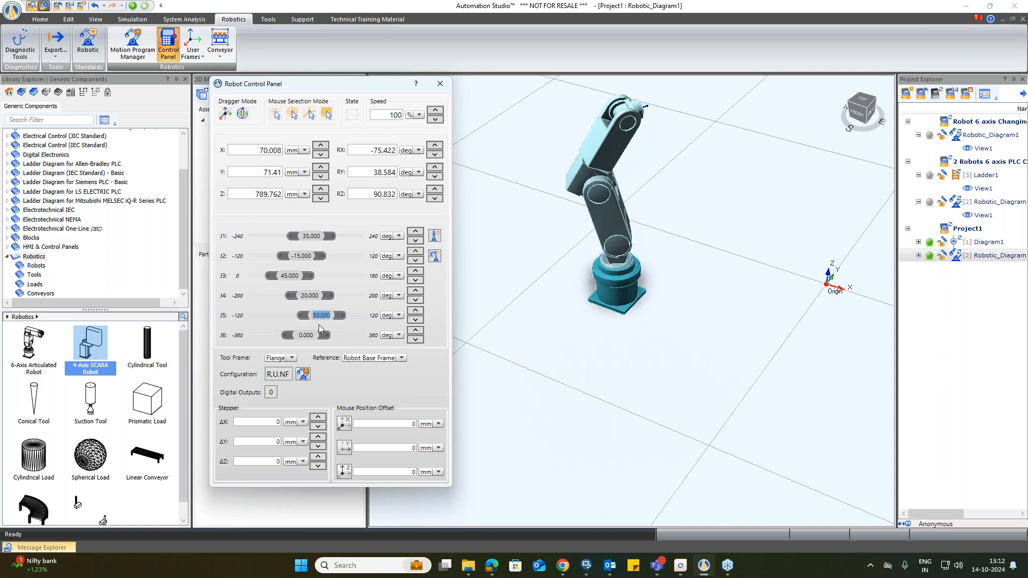
pyautogui.write('90')
pyautogui.press('Return')
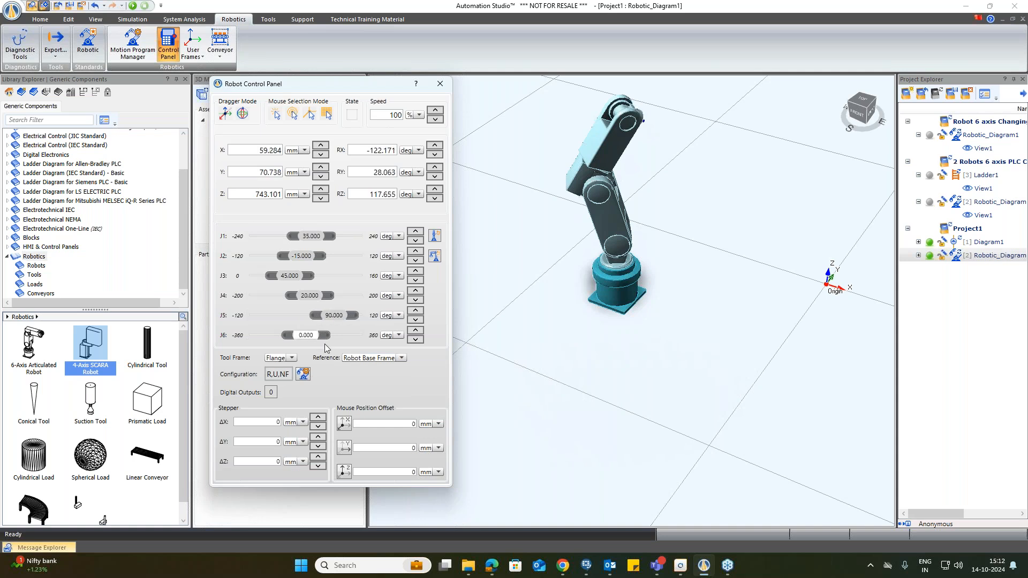
pyautogui.scroll(20, 323, 335)
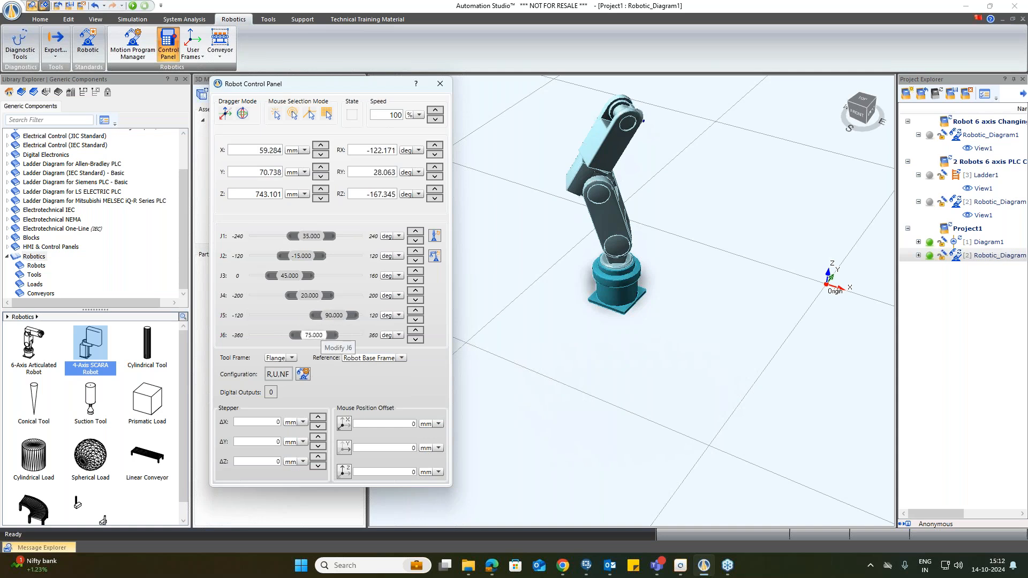
pyautogui.scroll(5, 324, 335)
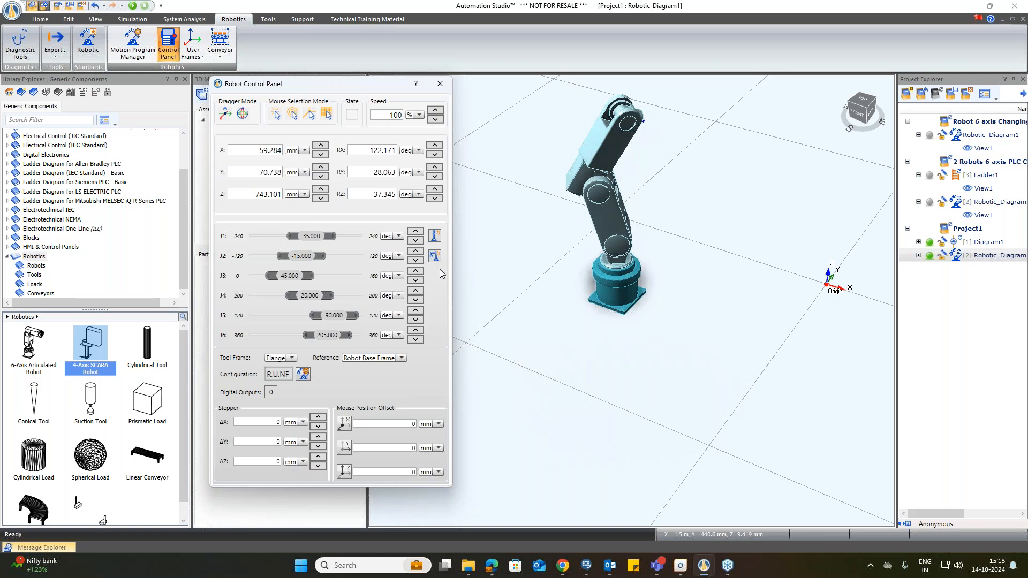
# Step: Reset all robot joints to zero, then return the robot to its home position
pyautogui.click(435, 239)
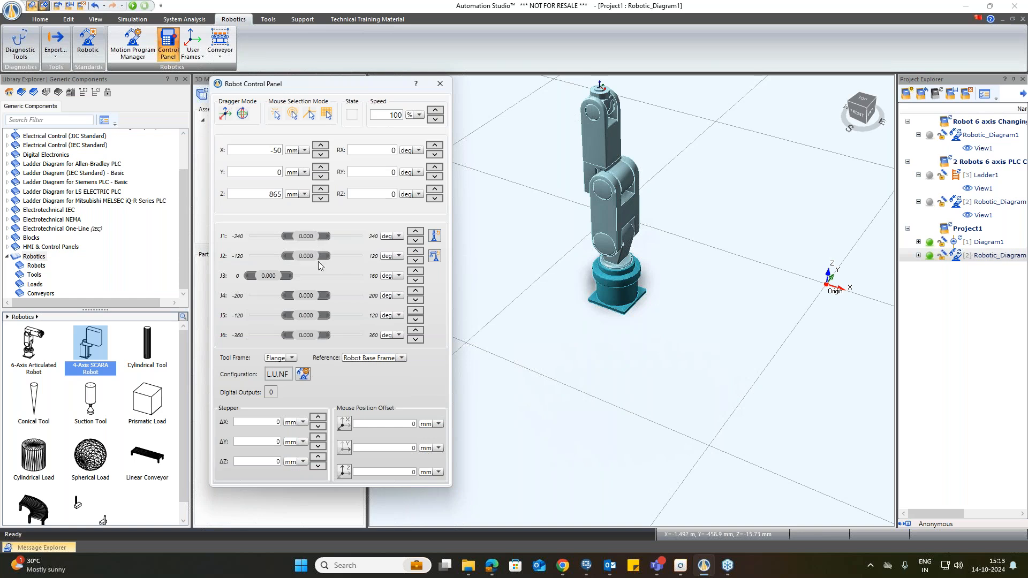
pyautogui.click(434, 257)
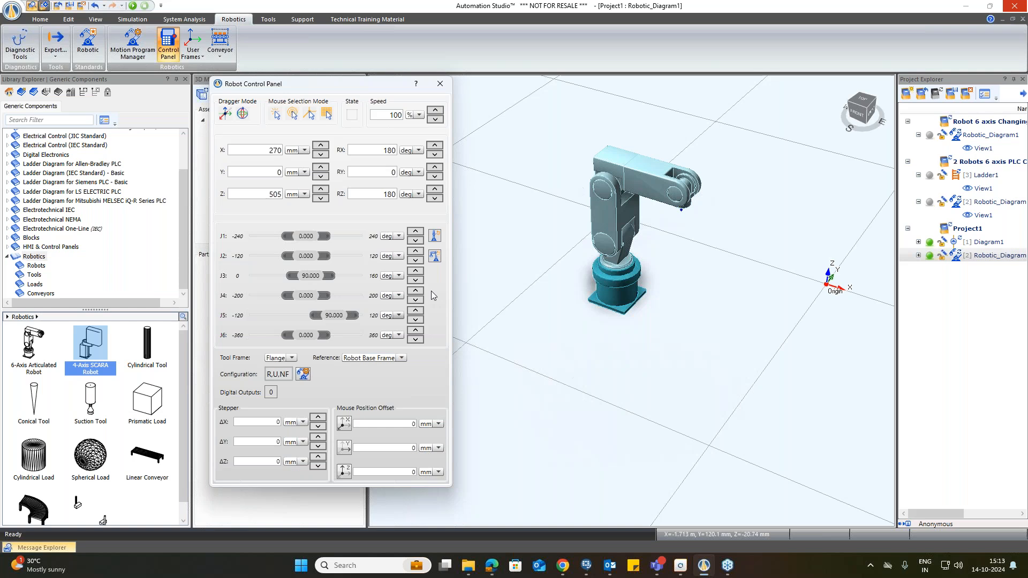
# Step: Reposition the Robot Control Panel, toggle its dragger mode, and close the panel
pyautogui.moveTo(346, 86); pyautogui.dragTo(364, 95)
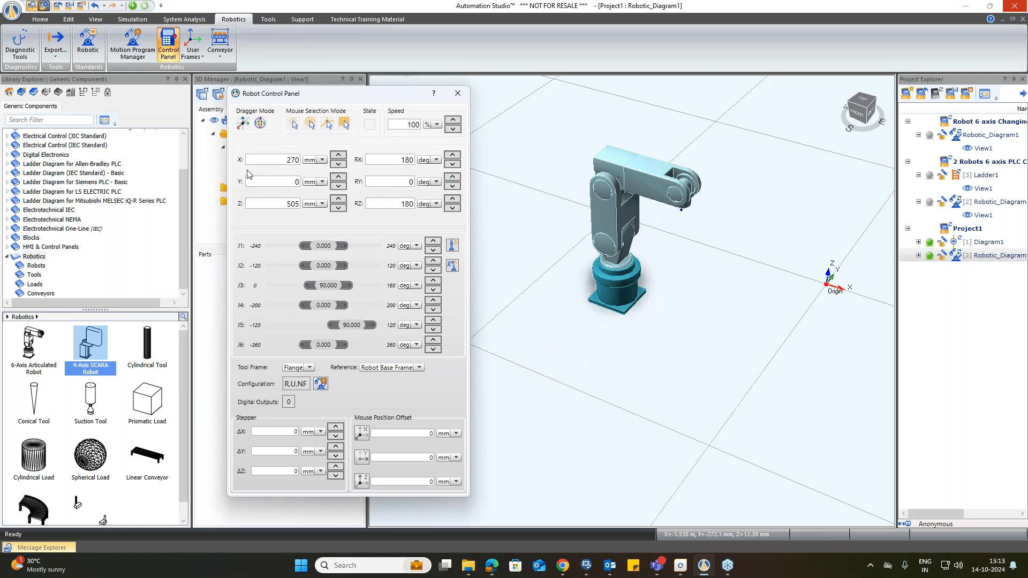
pyautogui.click(244, 124)
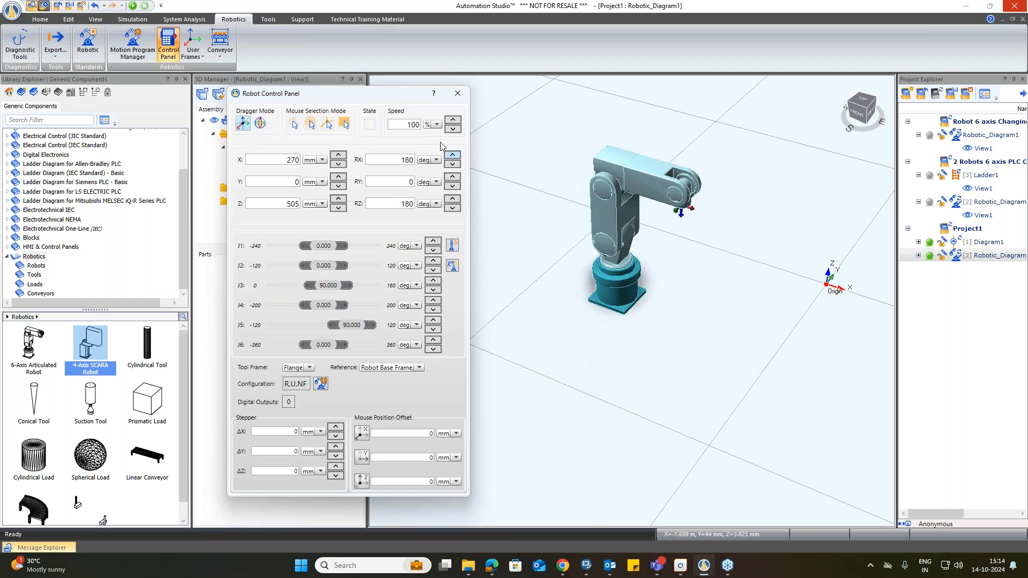
pyautogui.click(244, 125)
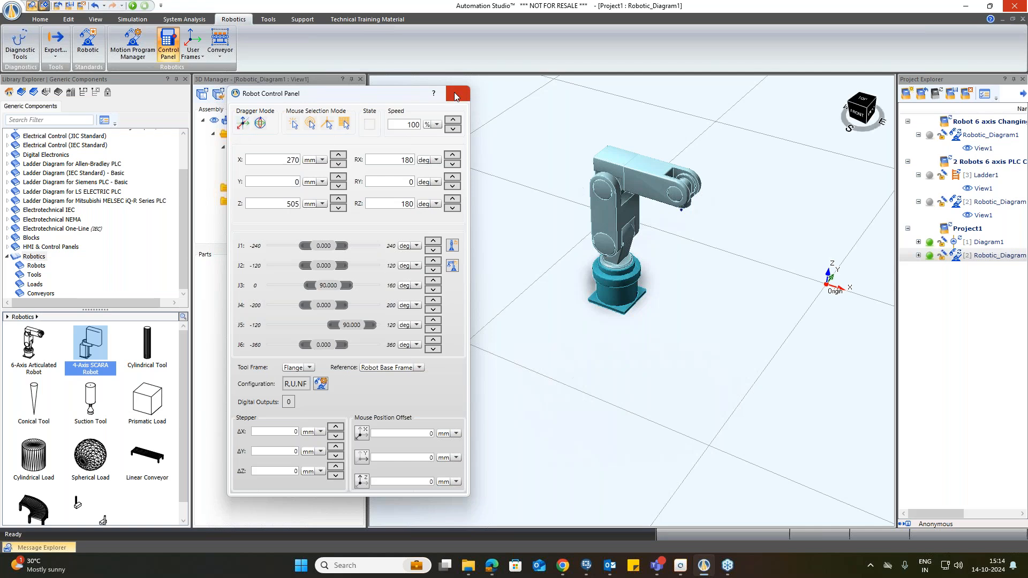
pyautogui.click(458, 93)
# Step: Attach a Cylindrical Tool from the Robotics Tools library to the robot and zoom in on it
pyautogui.click(34, 275)
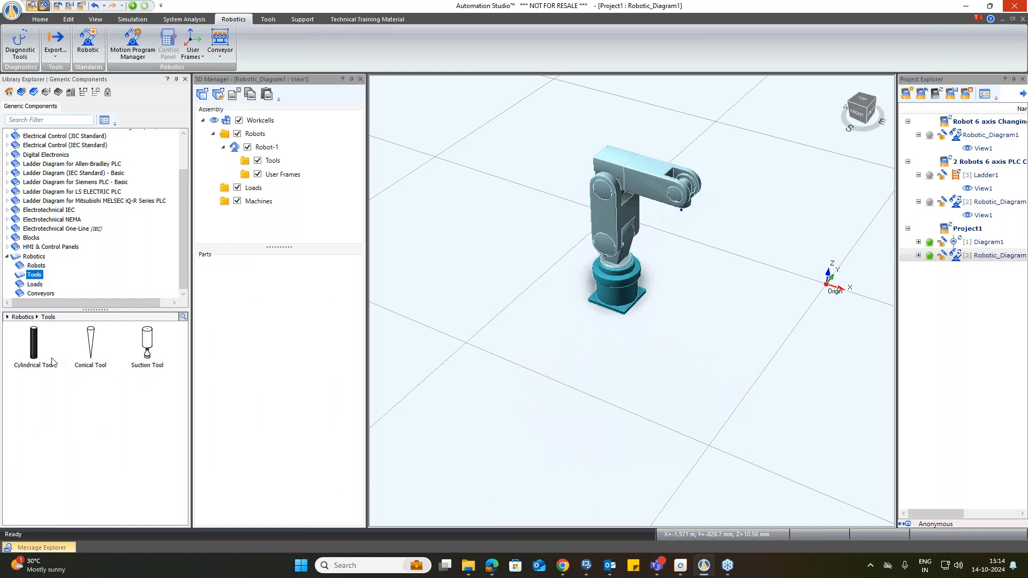
pyautogui.click(33, 345)
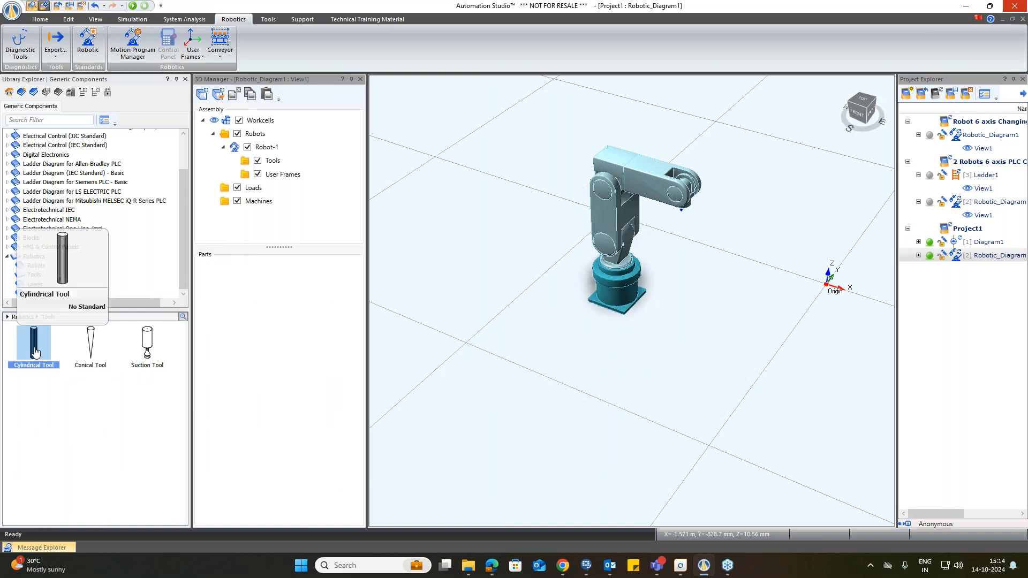
pyautogui.moveTo(33, 350); pyautogui.dragTo(269, 162)
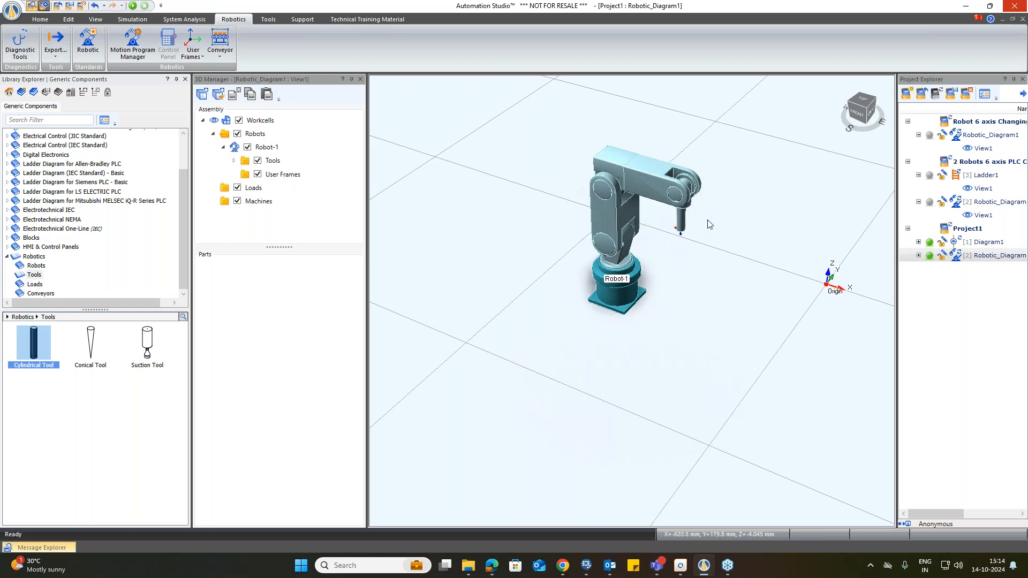
pyautogui.scroll(3, 681, 226)
pyautogui.scroll(2, 683, 225)
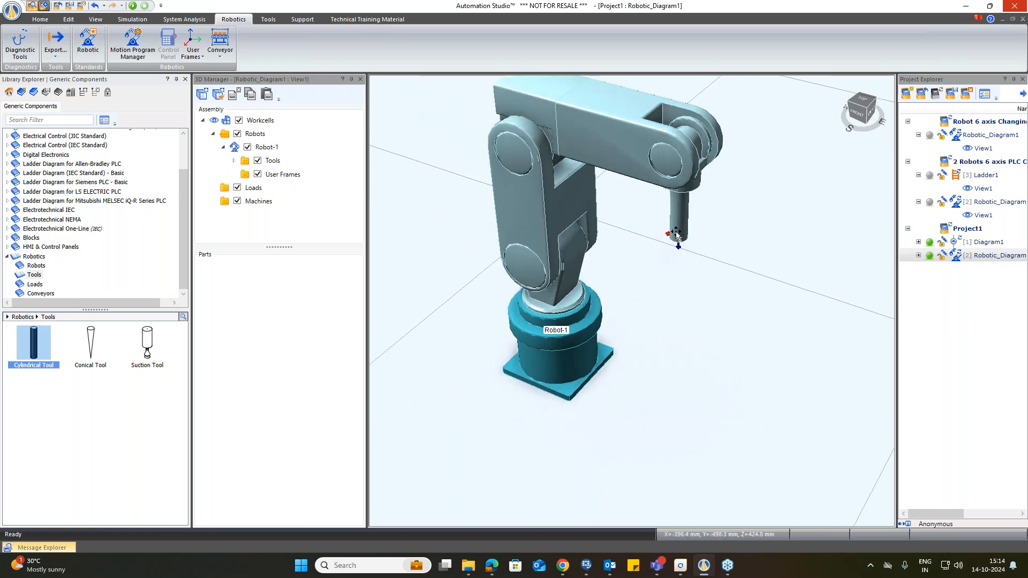
# Step: Open the cylindrical tool's properties and review its center of gravity, TCP function, orientation and inertia settings, then close it
pyautogui.doubleClick(677, 230)
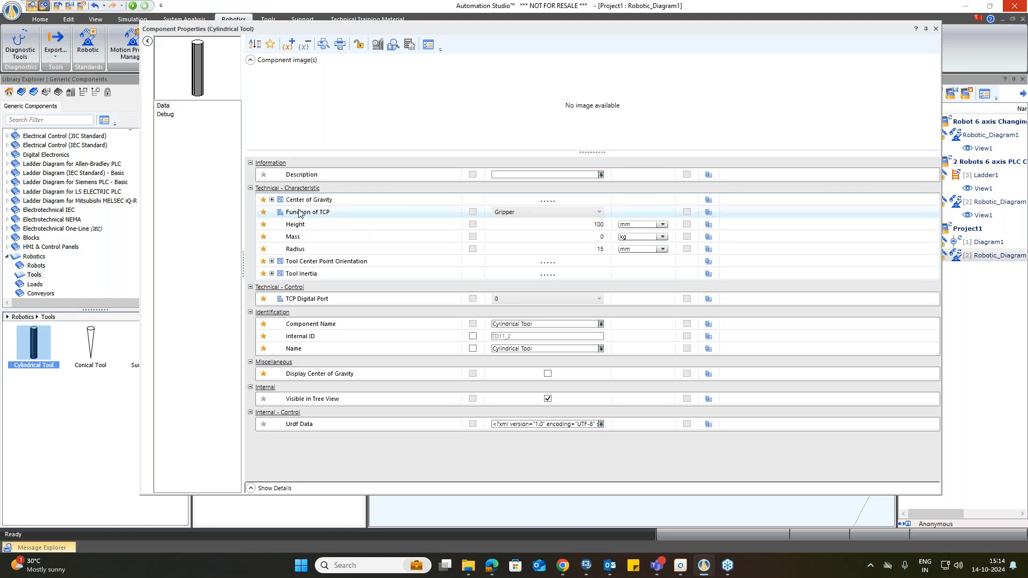
pyautogui.click(272, 200)
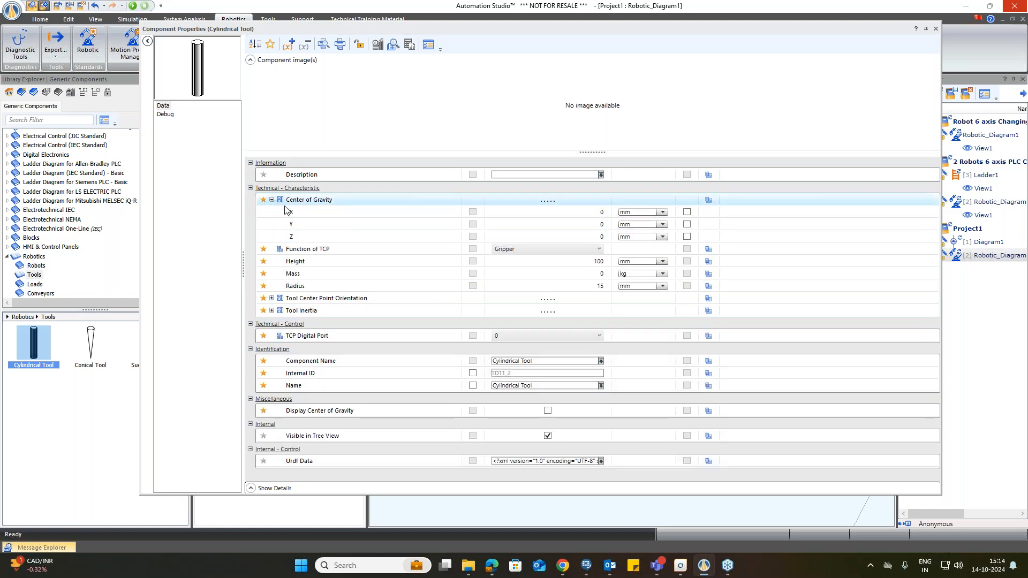
pyautogui.click(272, 200)
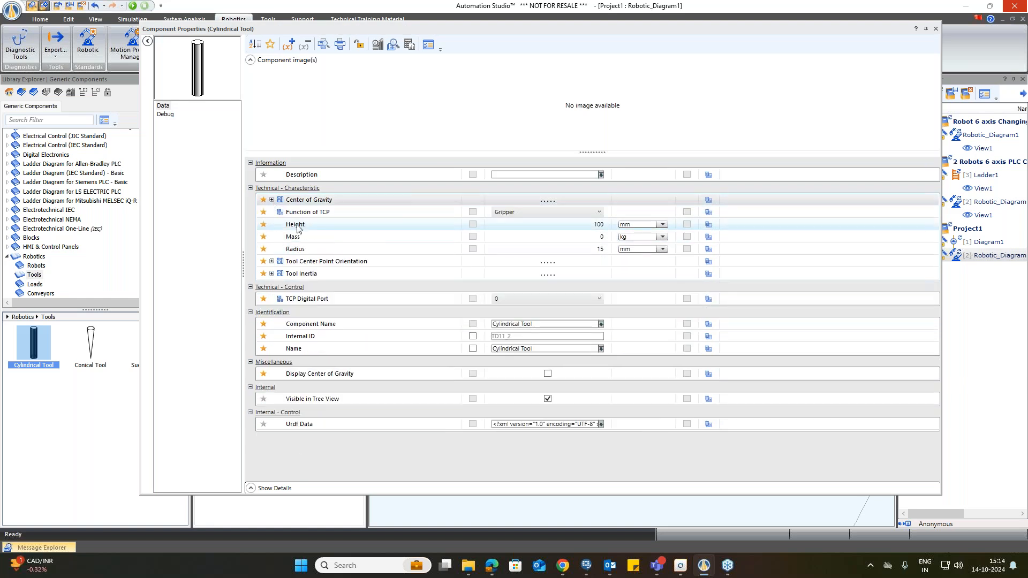
pyautogui.click(501, 212)
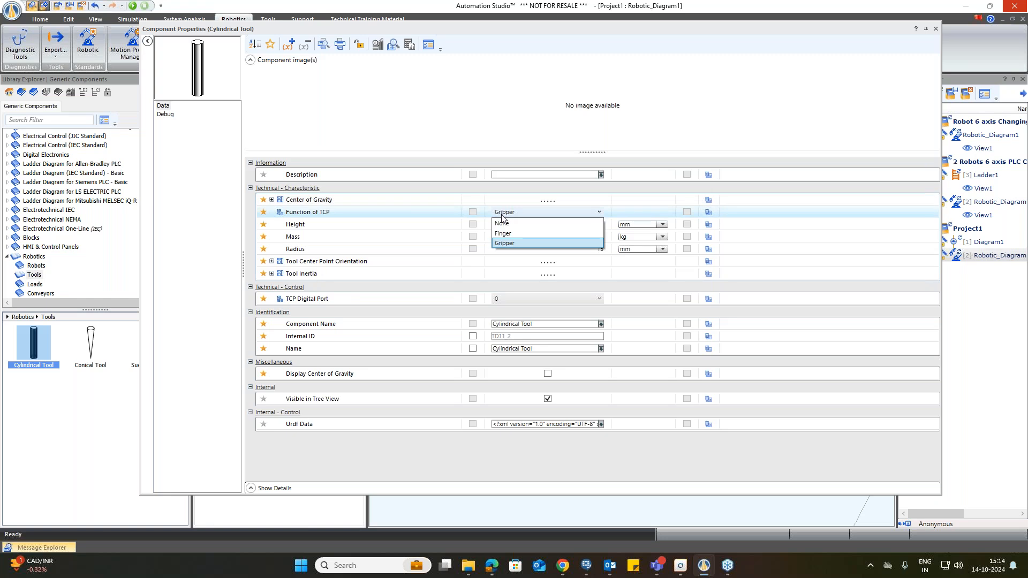
pyautogui.click(501, 214)
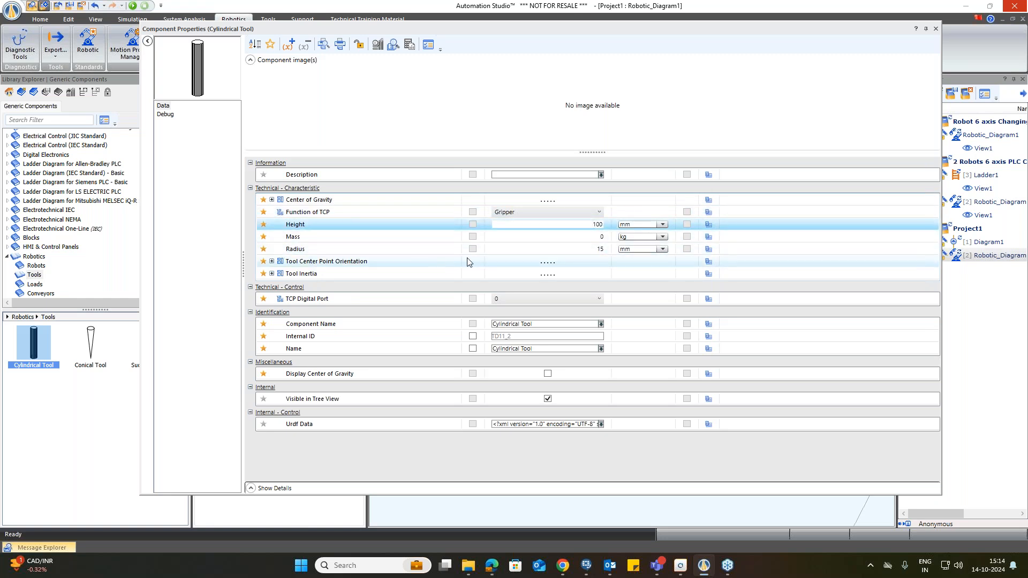
pyautogui.click(272, 261)
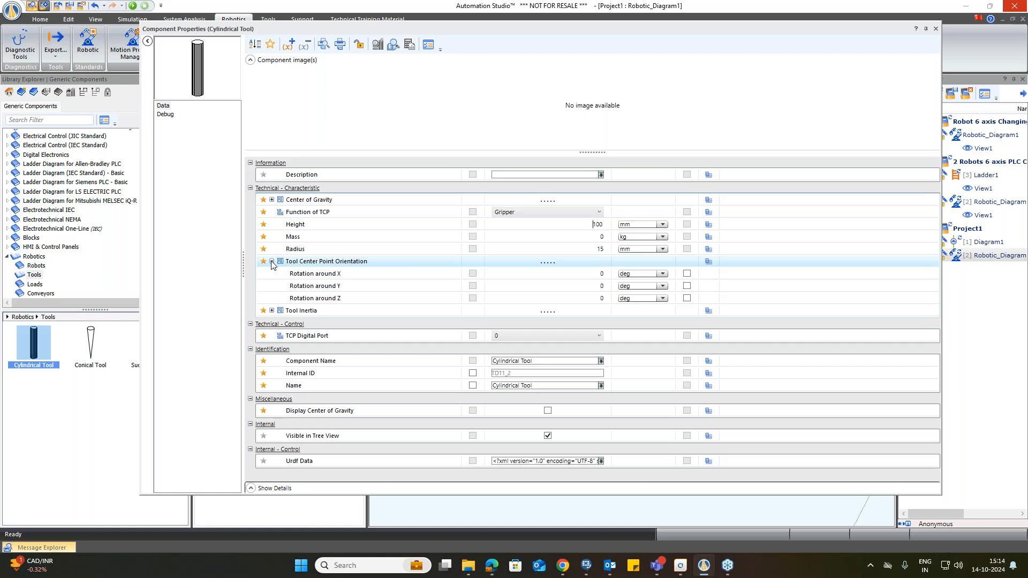
pyautogui.click(272, 261)
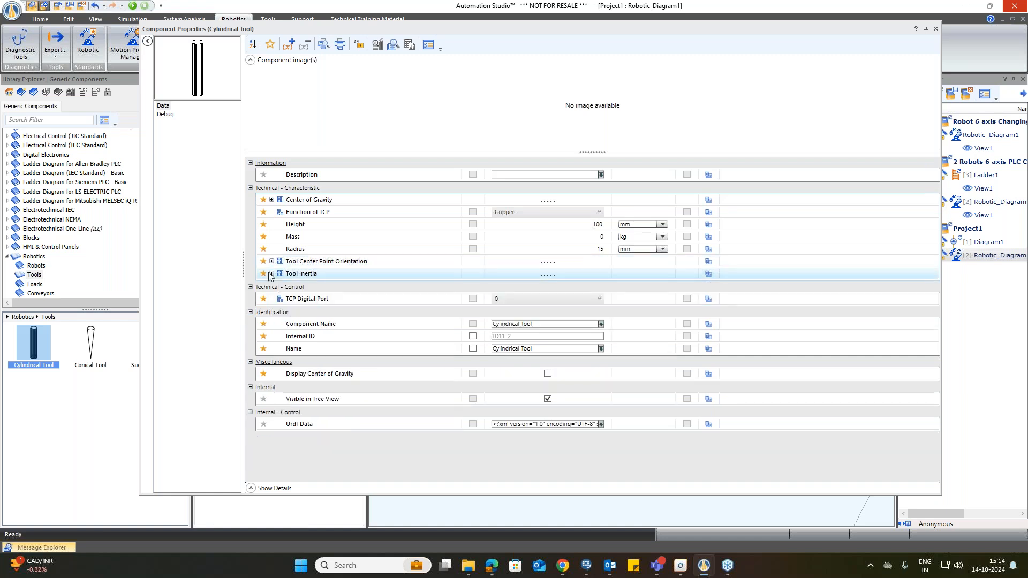
pyautogui.click(272, 274)
pyautogui.click(272, 273)
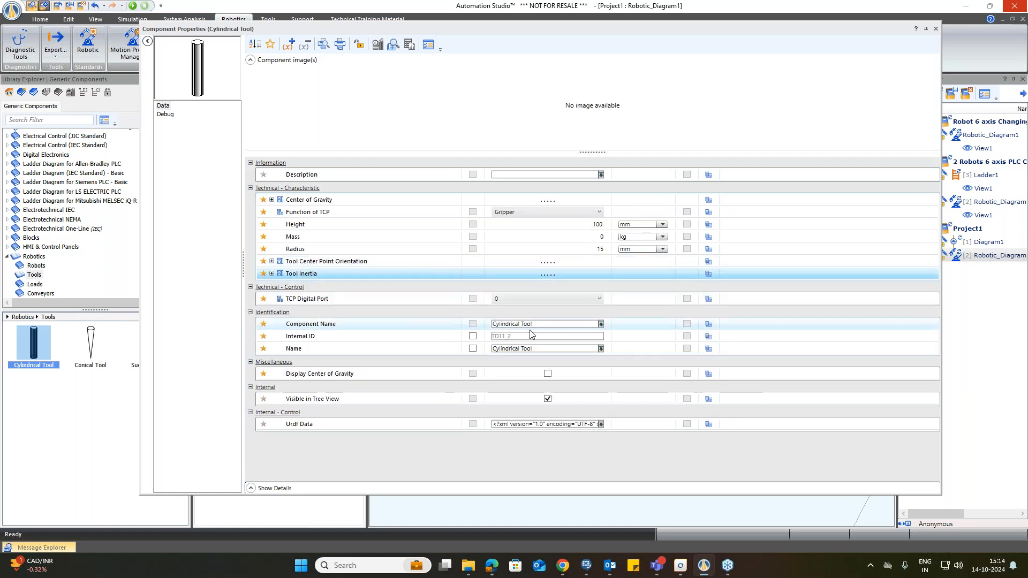
pyautogui.click(935, 29)
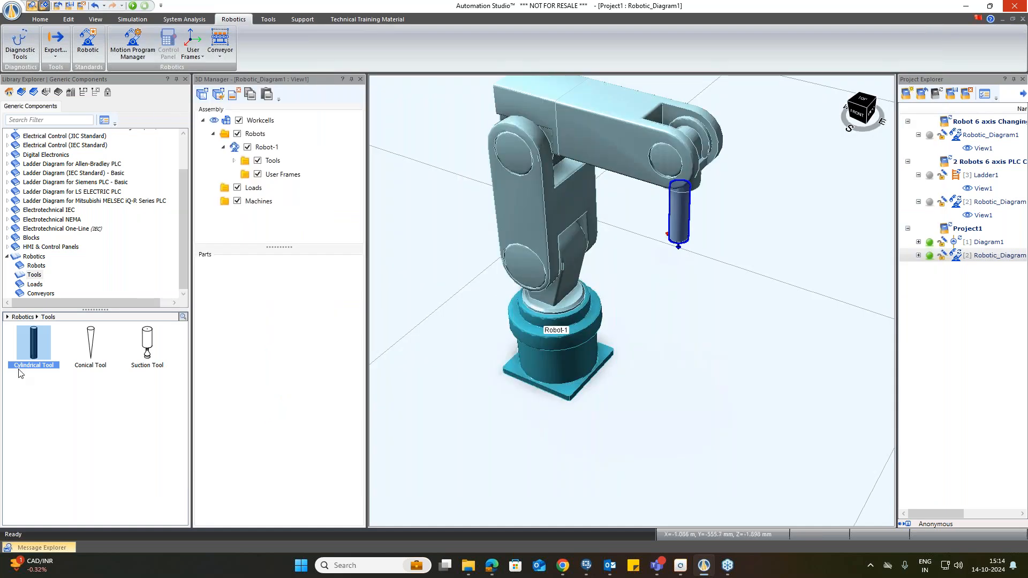
# Step: Replace the robot's tool with a Conical Tool from the Tools library
pyautogui.moveTo(93, 340); pyautogui.dragTo(296, 162)
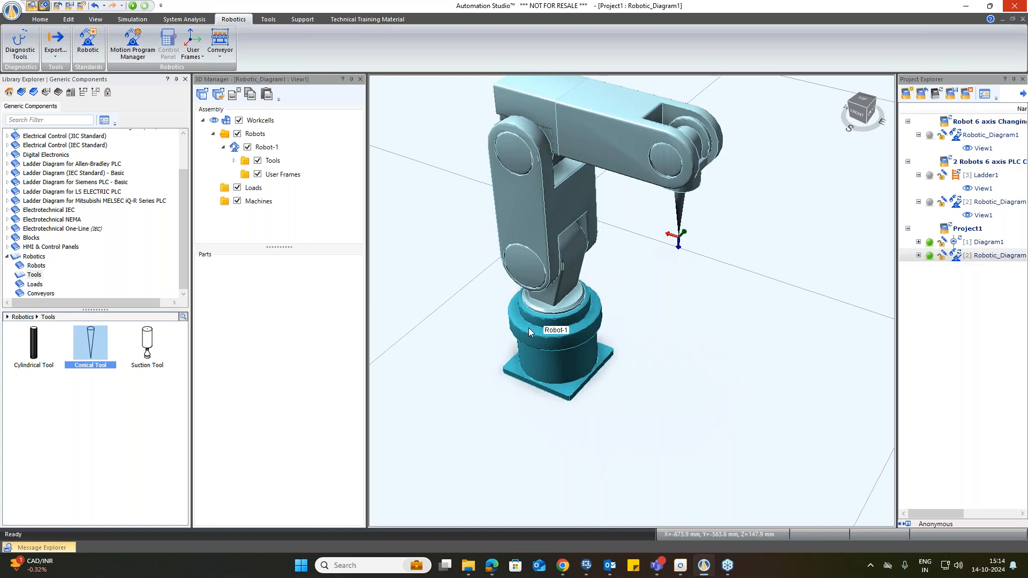
pyautogui.scroll(-2, 444, 345)
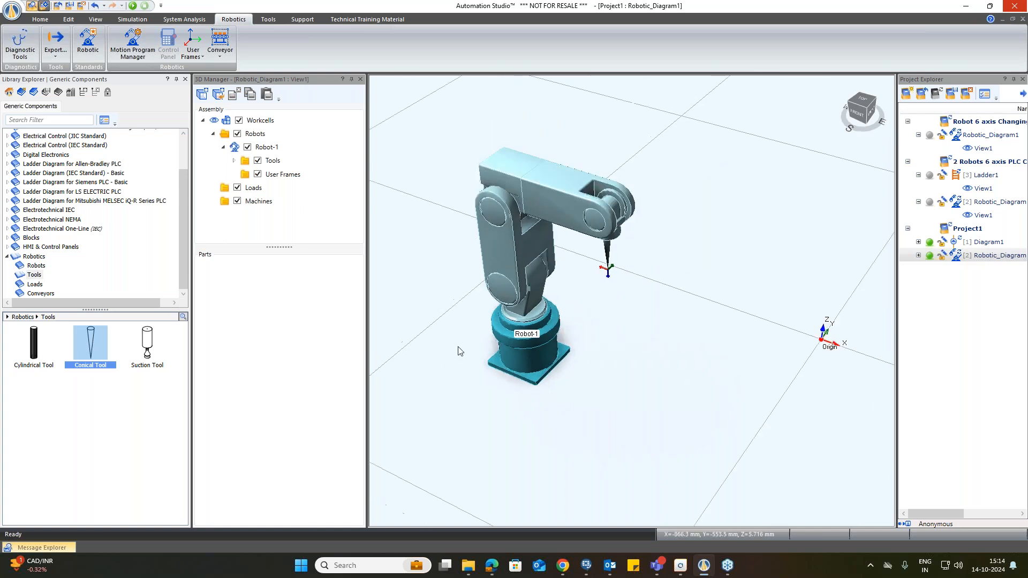
pyautogui.scroll(1, 458, 351)
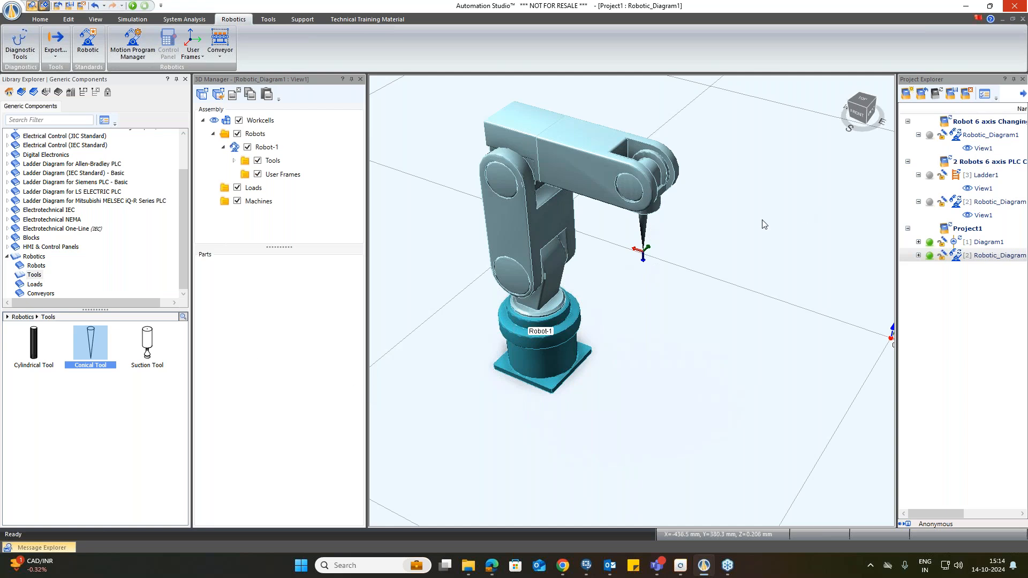
# Step: Place a Prismatic Load and two Cylindrical Loads from the Loads library on the floor around the robot
pyautogui.click(34, 286)
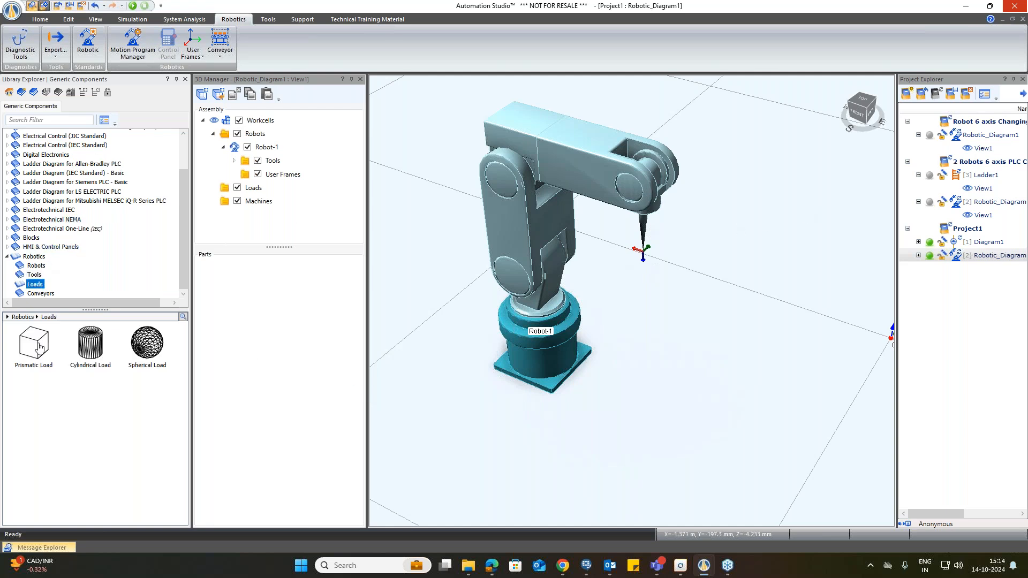
pyautogui.moveTo(39, 347)
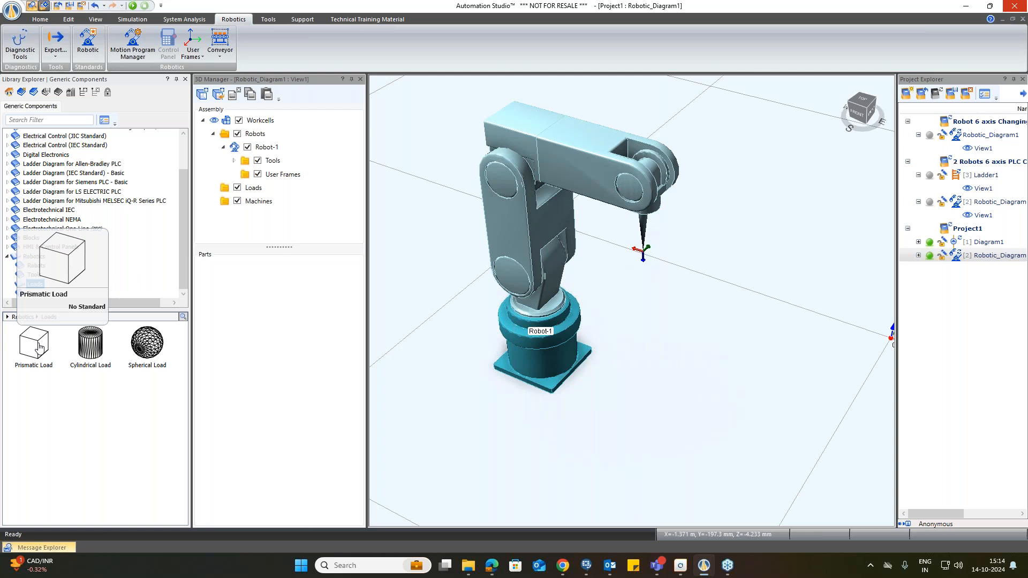
pyautogui.moveTo(39, 346); pyautogui.dragTo(549, 428)
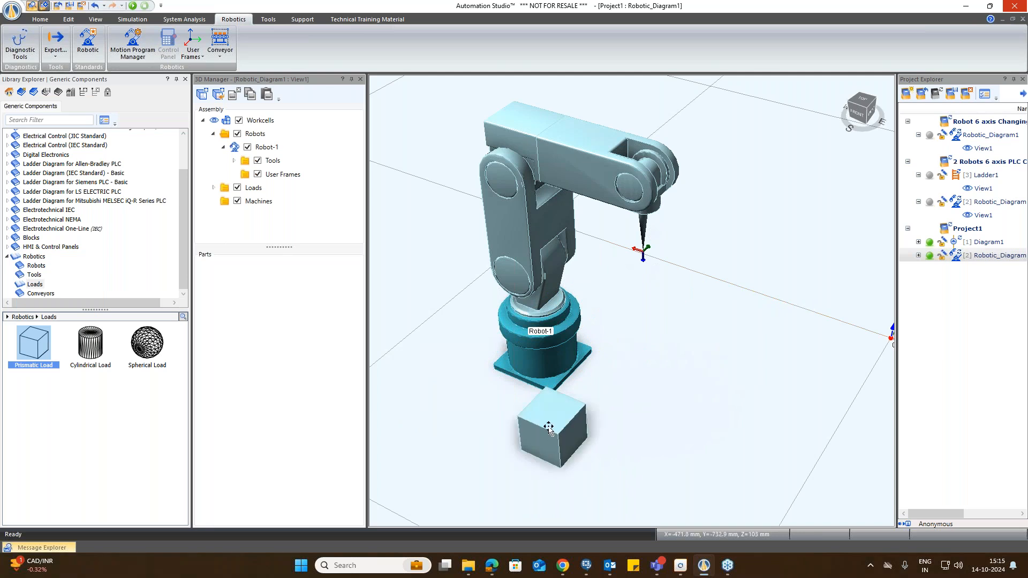
pyautogui.moveTo(91, 348); pyautogui.dragTo(632, 377)
pyautogui.moveTo(90, 350); pyautogui.dragTo(691, 412)
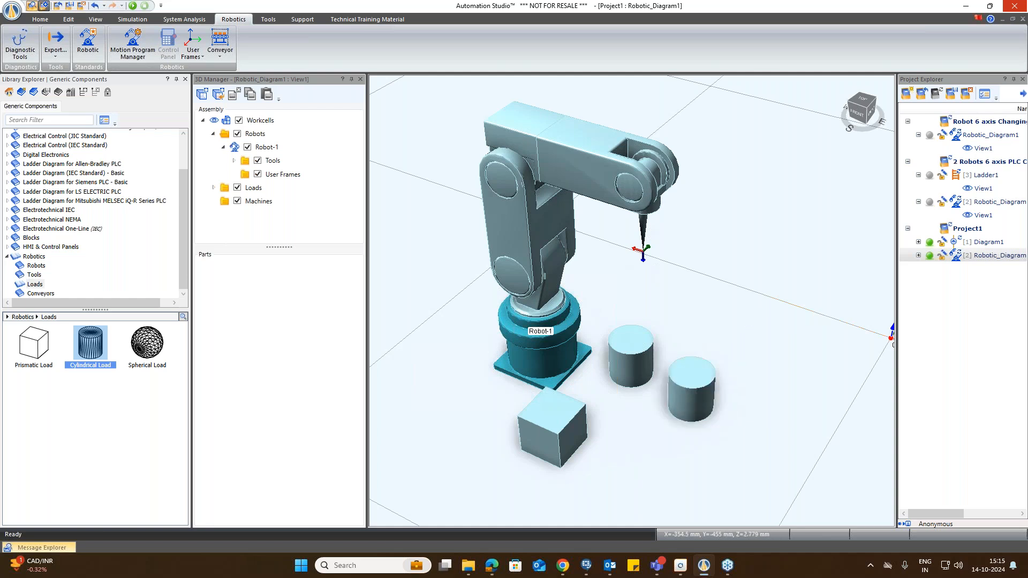
# Step: Place a Spherical Load from the Loads library behind the cylinders and nudge the second cylindrical load into position
pyautogui.moveTo(144, 349); pyautogui.dragTo(695, 320)
pyautogui.moveTo(686, 400)
pyautogui.mouseDown()
pyautogui.moveTo(701, 397)
pyautogui.moveTo(700, 406)
pyautogui.mouseUp()
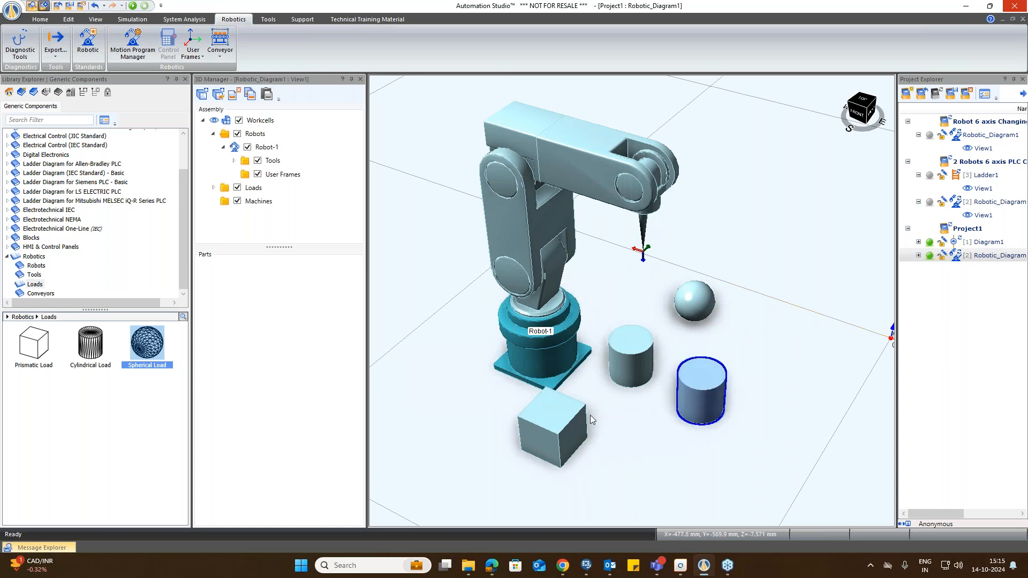
# Step: Set the prismatic load's part colour to yellow
pyautogui.click(547, 418)
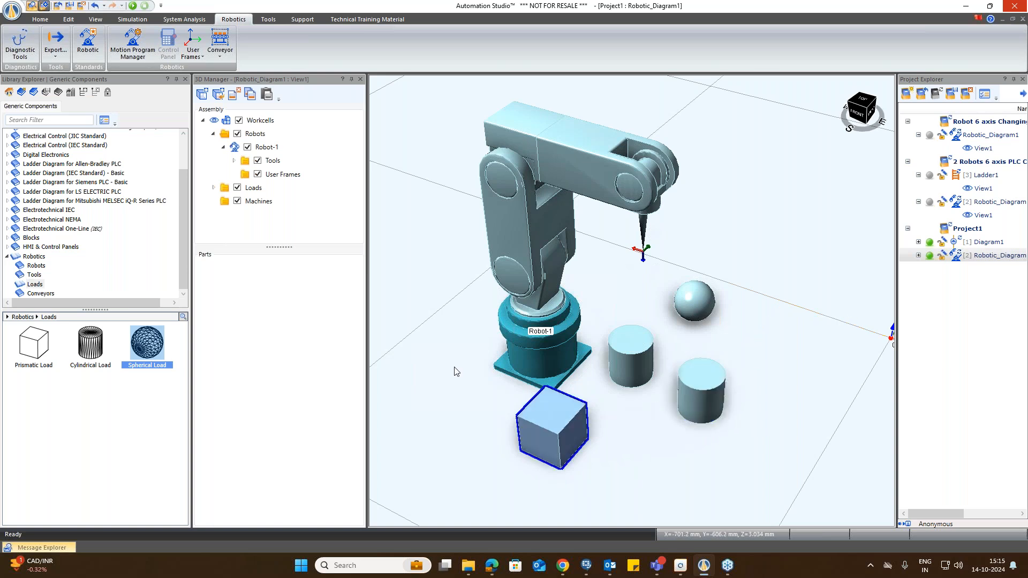
pyautogui.click(69, 20)
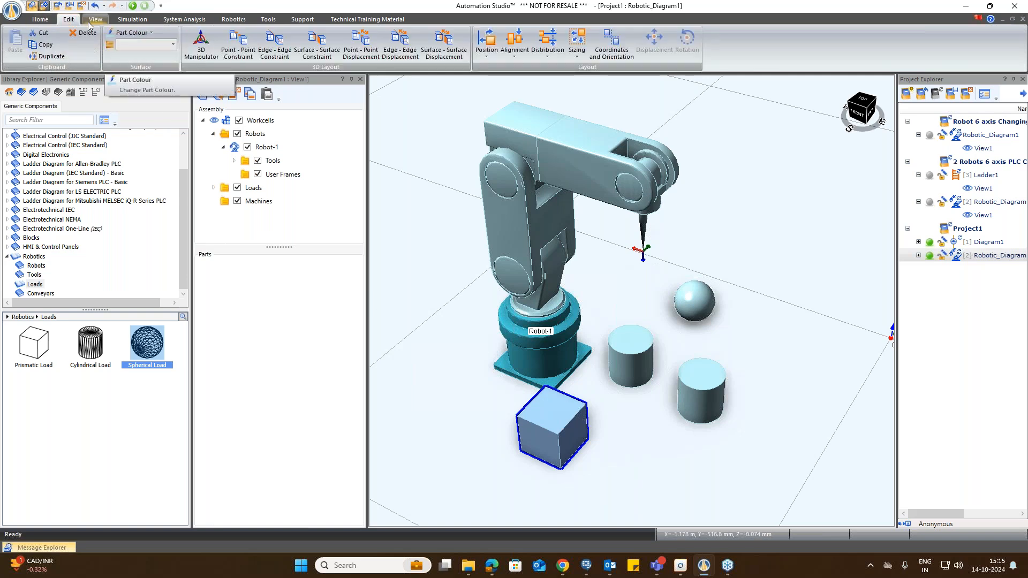
pyautogui.click(134, 35)
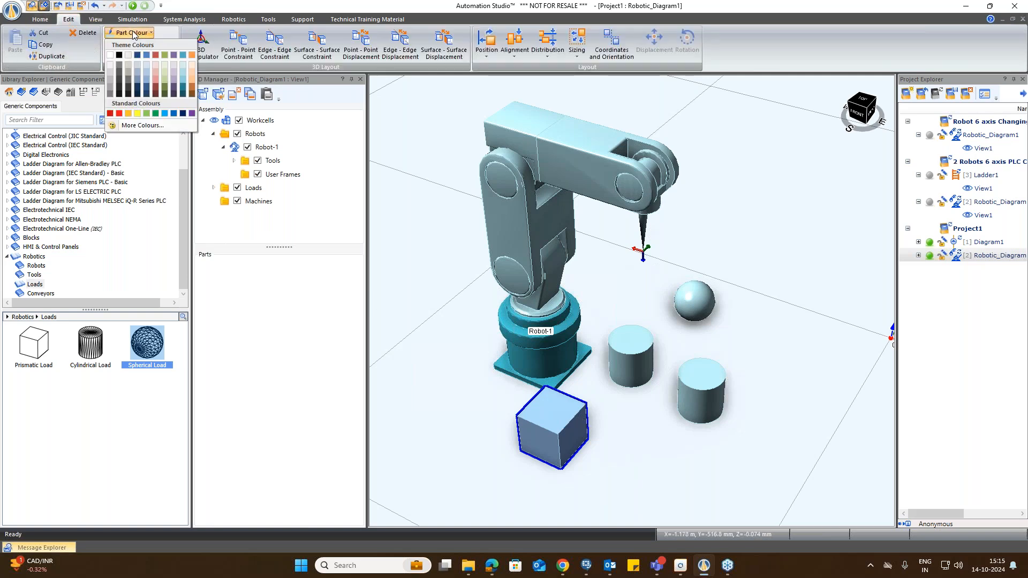
pyautogui.click(137, 126)
# Step: Set both cylindrical loads' part colour to green and the spherical load's part colour to red
pyautogui.click(642, 345)
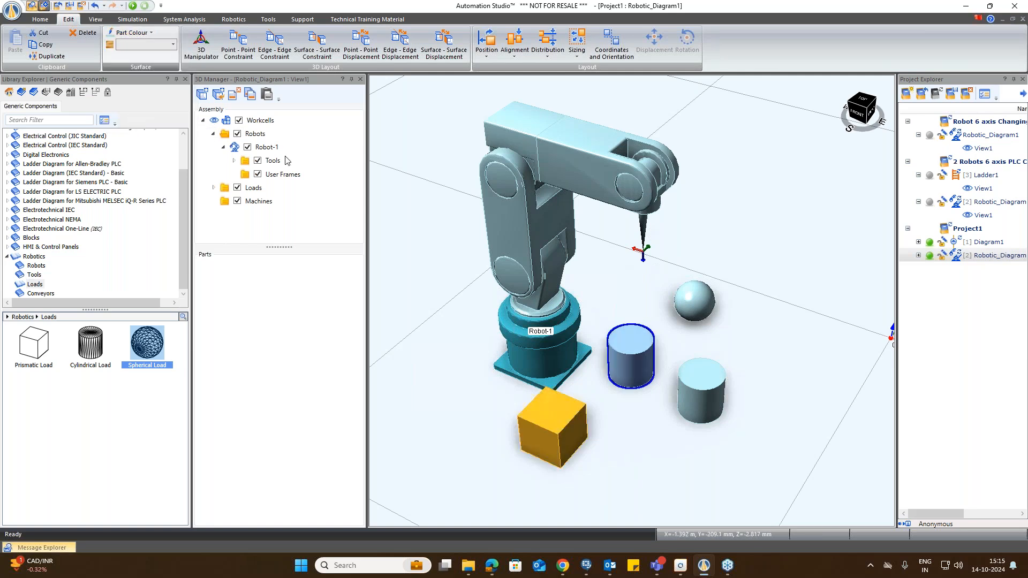
pyautogui.click(133, 33)
pyautogui.click(156, 113)
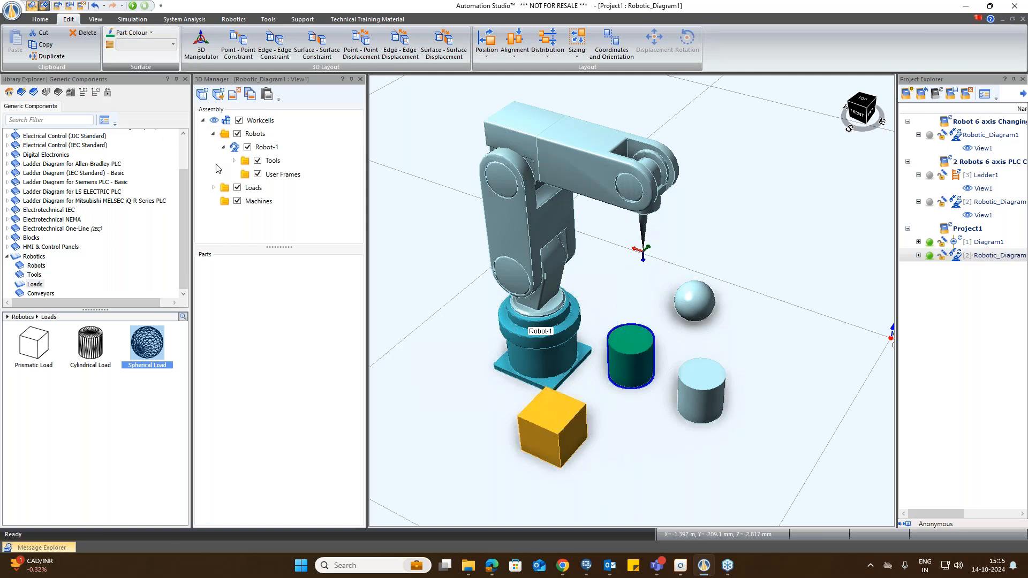
pyautogui.click(131, 33)
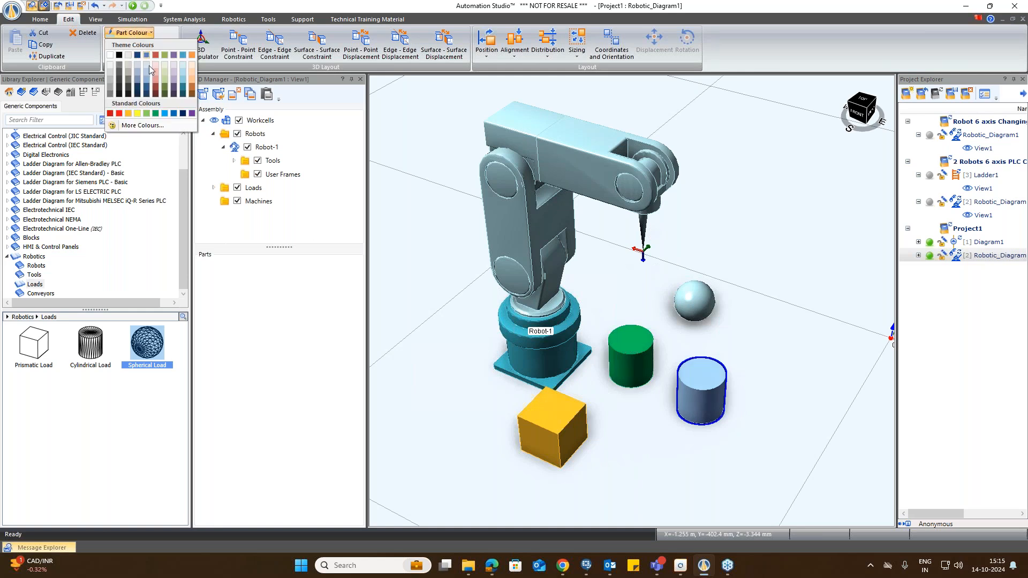
pyautogui.click(154, 113)
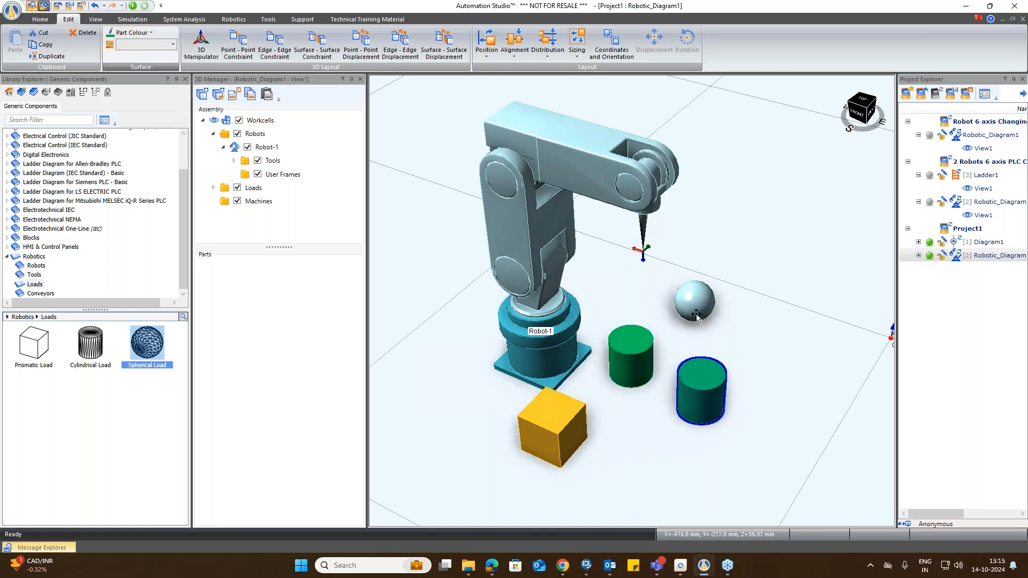
pyautogui.click(131, 32)
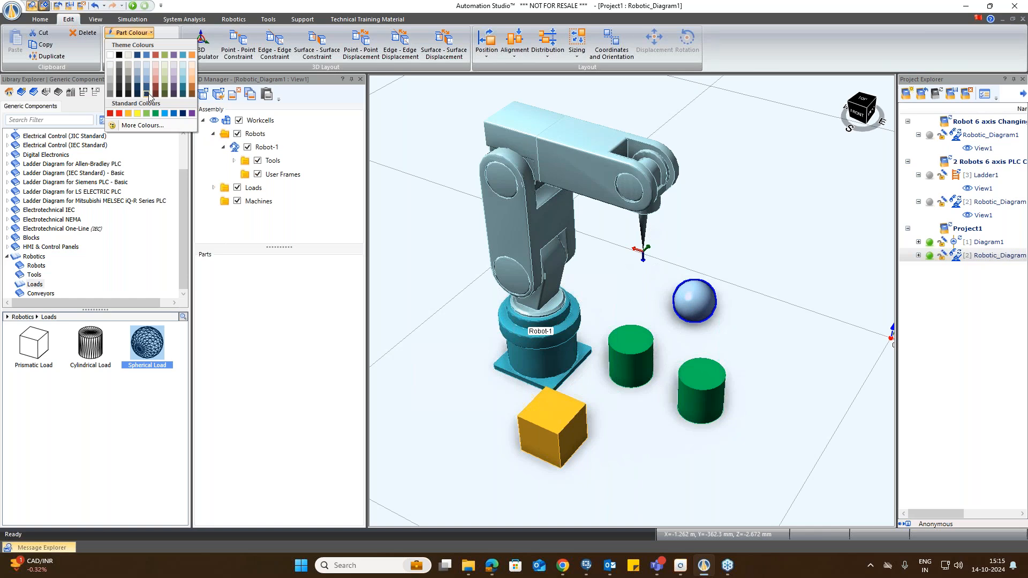
pyautogui.click(118, 113)
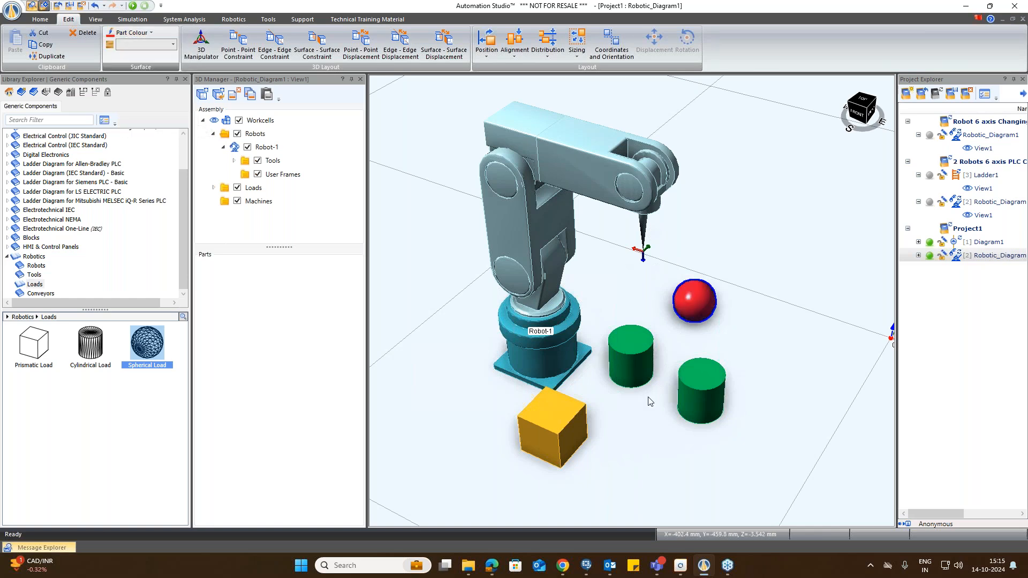
# Step: Open the prismatic load's component properties to review its mass and size, then close them
pyautogui.click(548, 435)
pyautogui.doubleClick(548, 435)
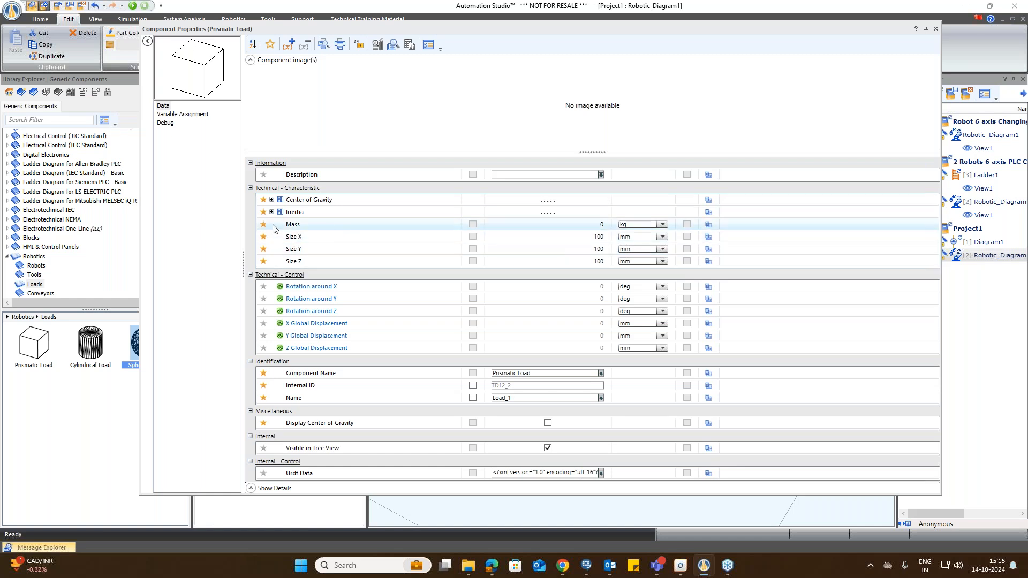
pyautogui.click(935, 30)
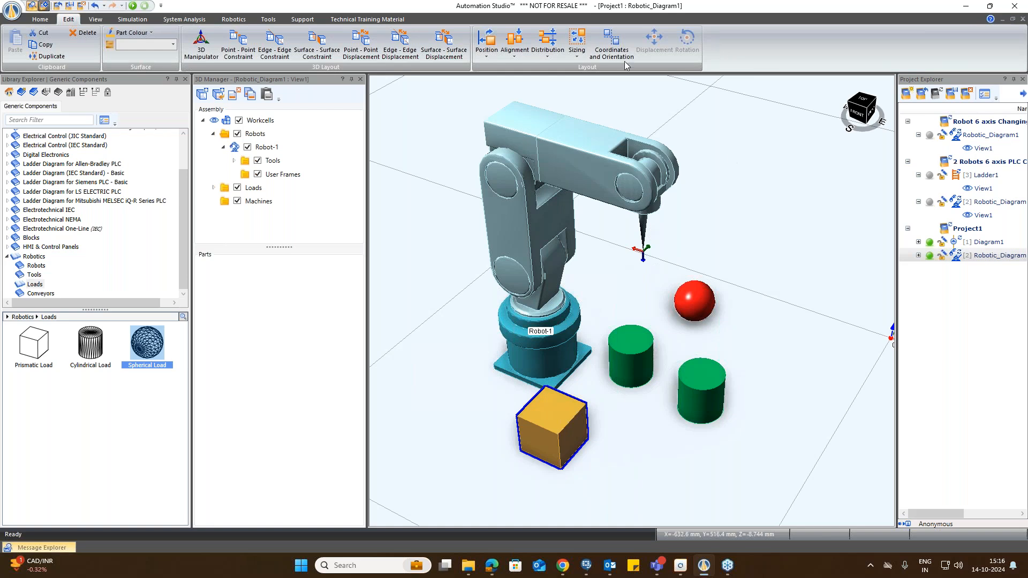
# Step: Open the Robot Control Panel for the robot and jog its tool frame slightly with the translation handle dragger
pyautogui.click(234, 160)
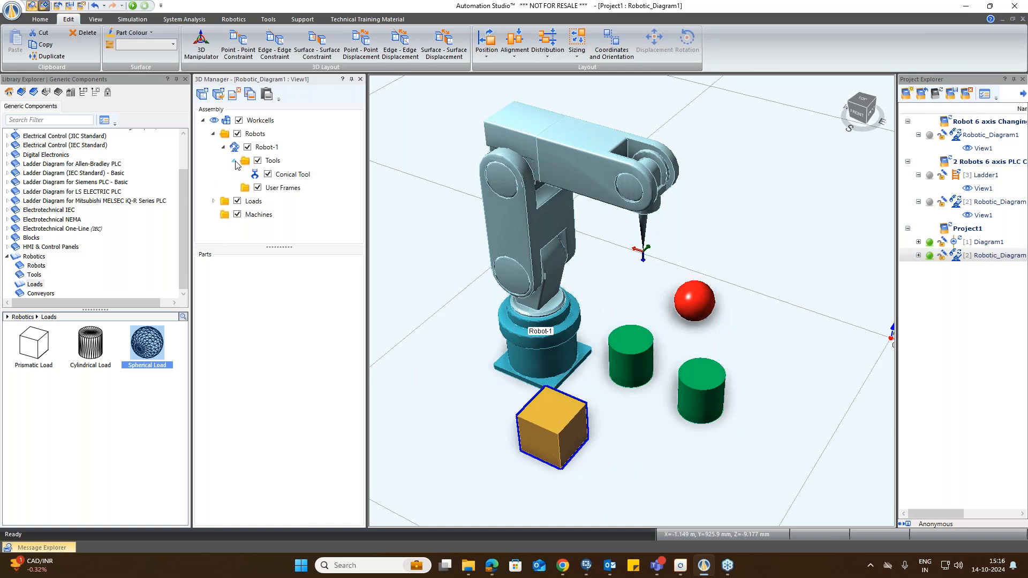
pyautogui.click(744, 320)
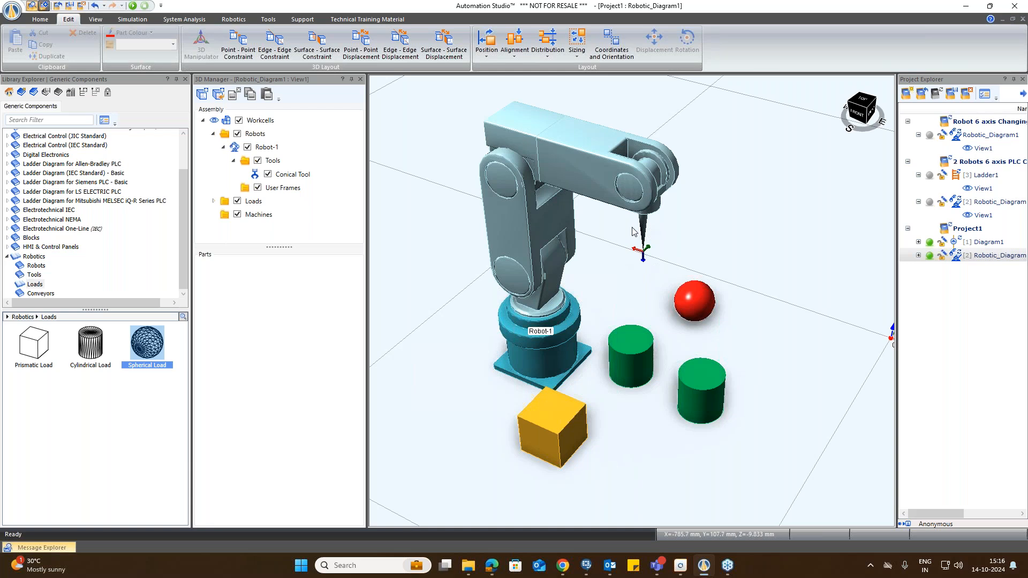
pyautogui.click(233, 19)
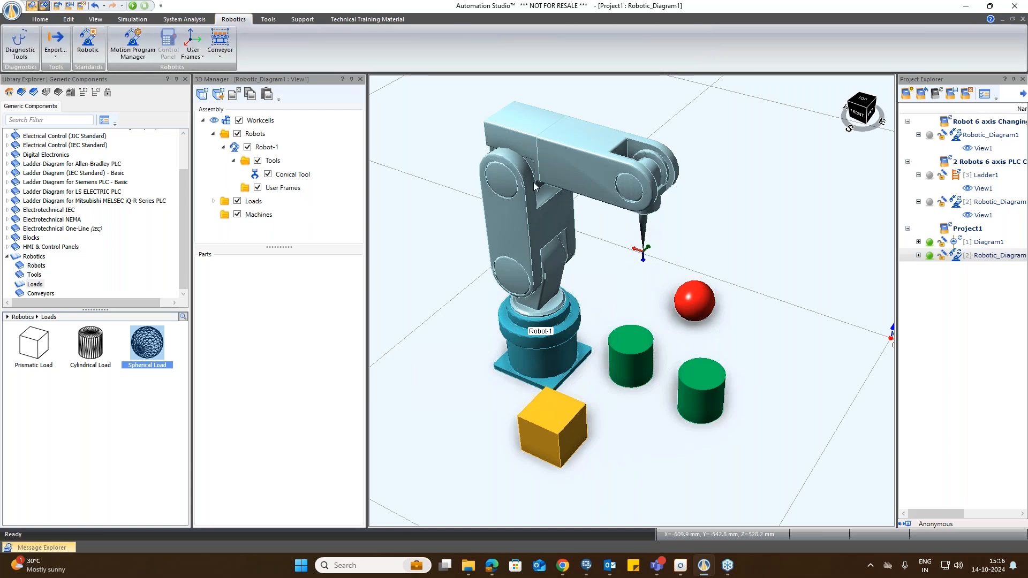
pyautogui.click(539, 199)
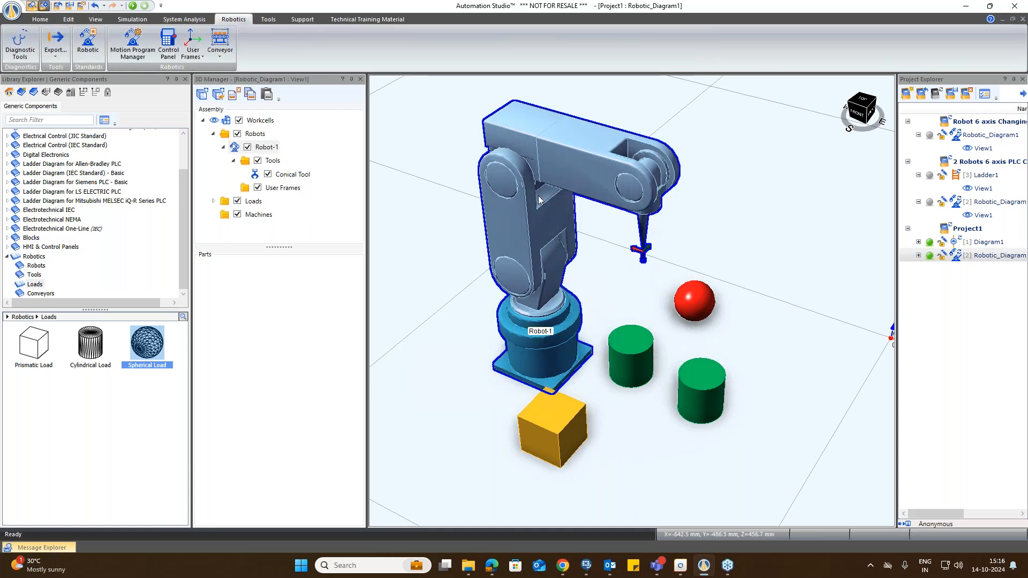
pyautogui.click(169, 52)
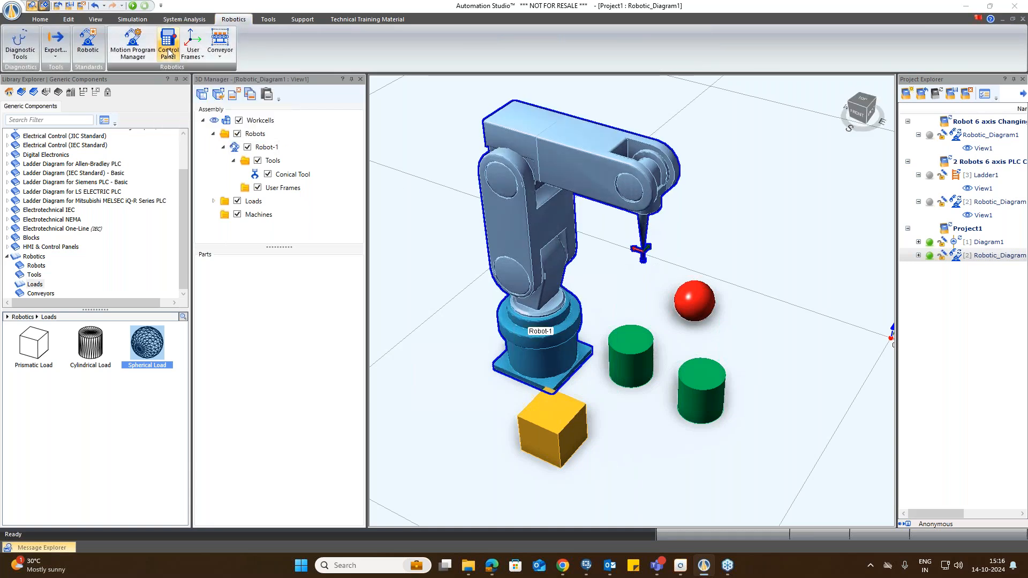
pyautogui.moveTo(348, 140); pyautogui.dragTo(307, 78)
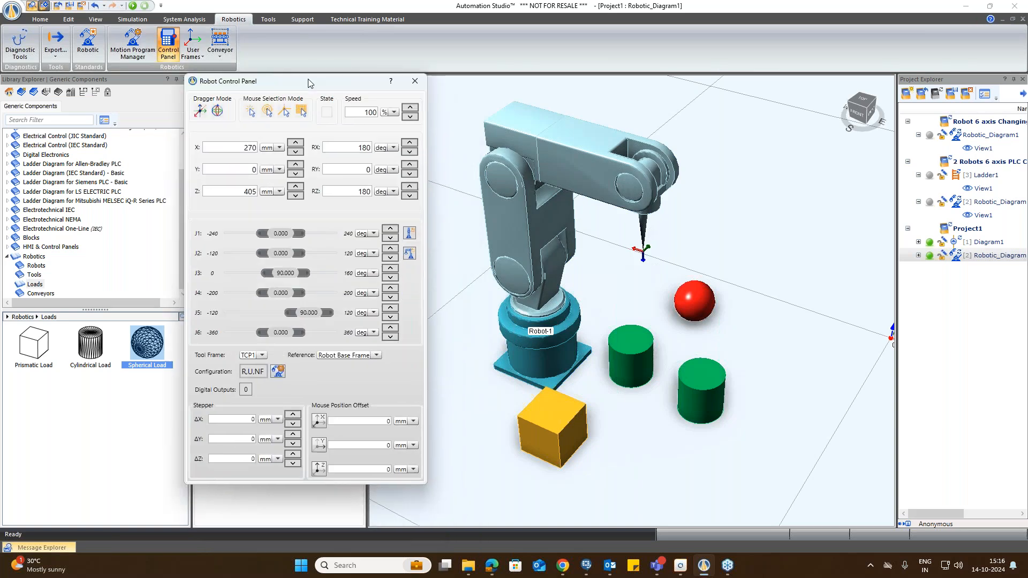
pyautogui.click(204, 114)
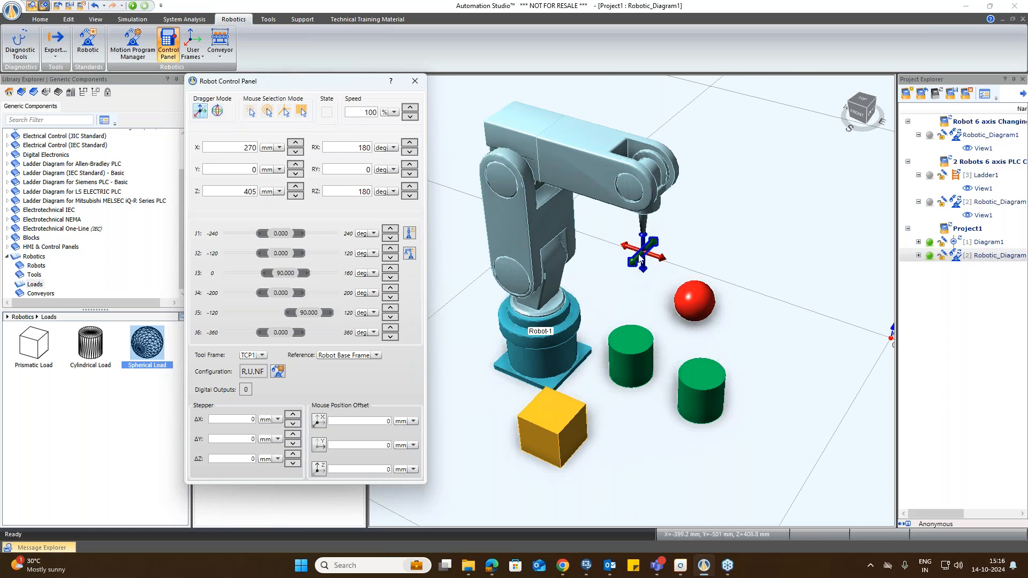
pyautogui.moveTo(641, 262)
pyautogui.mouseDown()
pyautogui.moveTo(488, 299)
pyautogui.moveTo(701, 251)
pyautogui.moveTo(677, 249)
pyautogui.moveTo(598, 291)
pyautogui.moveTo(657, 272)
pyautogui.moveTo(694, 293)
pyautogui.moveTo(666, 281)
pyautogui.moveTo(708, 318)
pyautogui.moveTo(626, 249)
pyautogui.moveTo(640, 261)
pyautogui.moveTo(644, 343)
pyautogui.moveTo(640, 241)
pyautogui.moveTo(643, 270)
pyautogui.mouseUp()
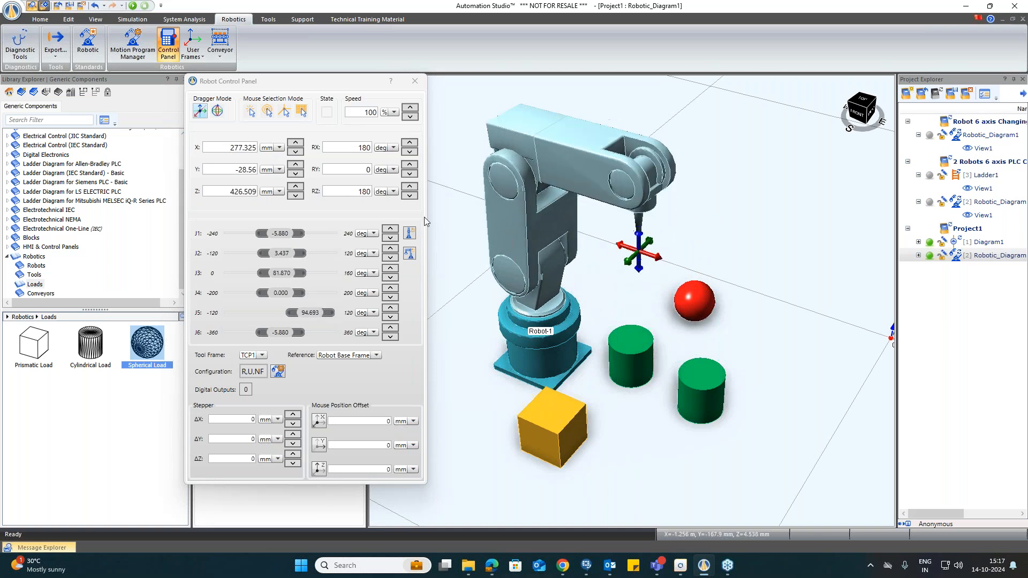
# Step: Switch to the rotation dragger and rotate the robot's tool frame slightly with its rings
pyautogui.click(218, 111)
pyautogui.scroll(5, 666, 271)
pyautogui.scroll(-4, 667, 270)
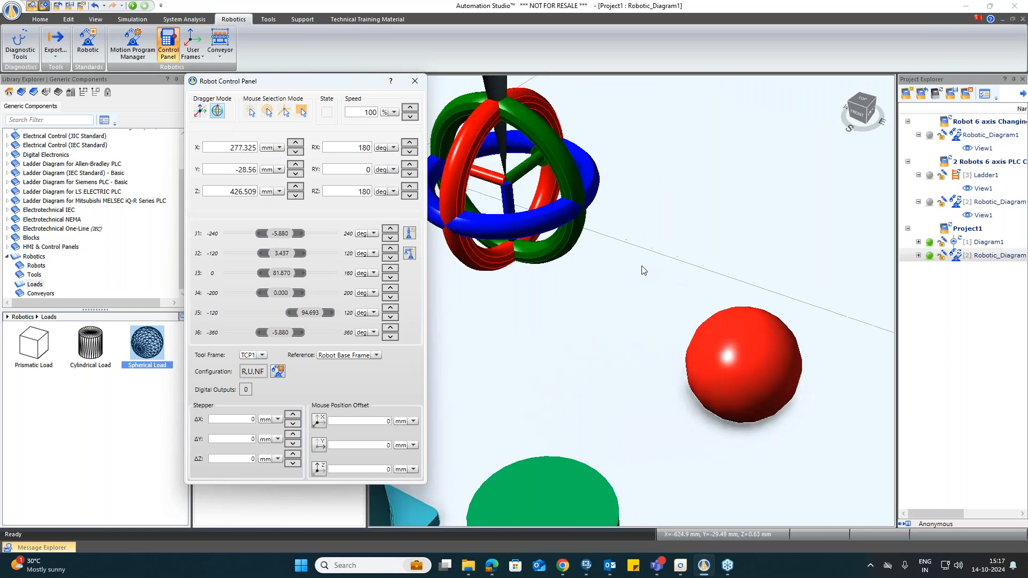
pyautogui.scroll(5, 472, 161)
pyautogui.scroll(-4, 487, 170)
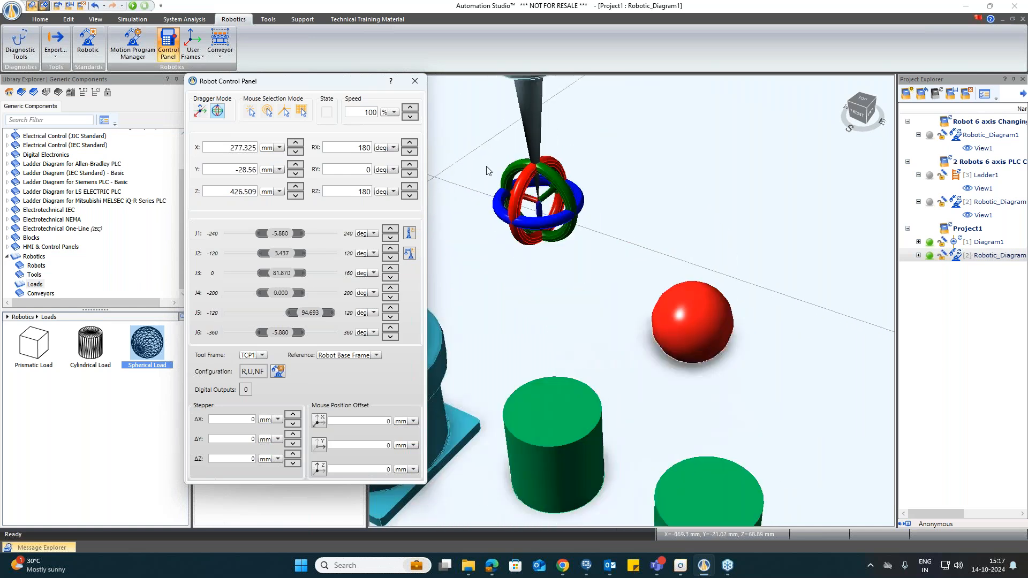
pyautogui.scroll(-1, 481, 303)
pyautogui.scroll(-2, 482, 305)
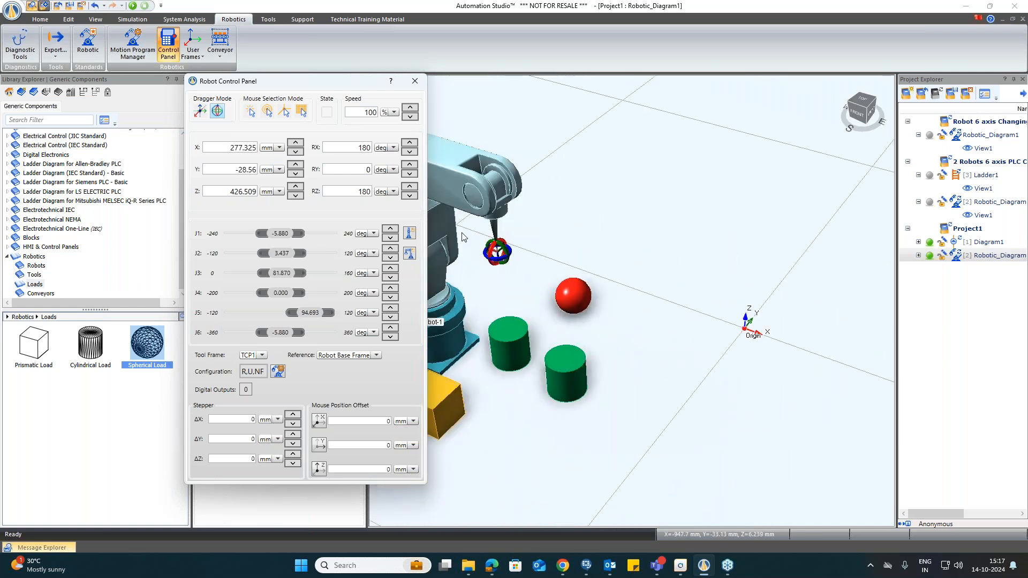
pyautogui.scroll(3, 464, 235)
pyautogui.scroll(-1, 589, 341)
pyautogui.scroll(-3, 589, 341)
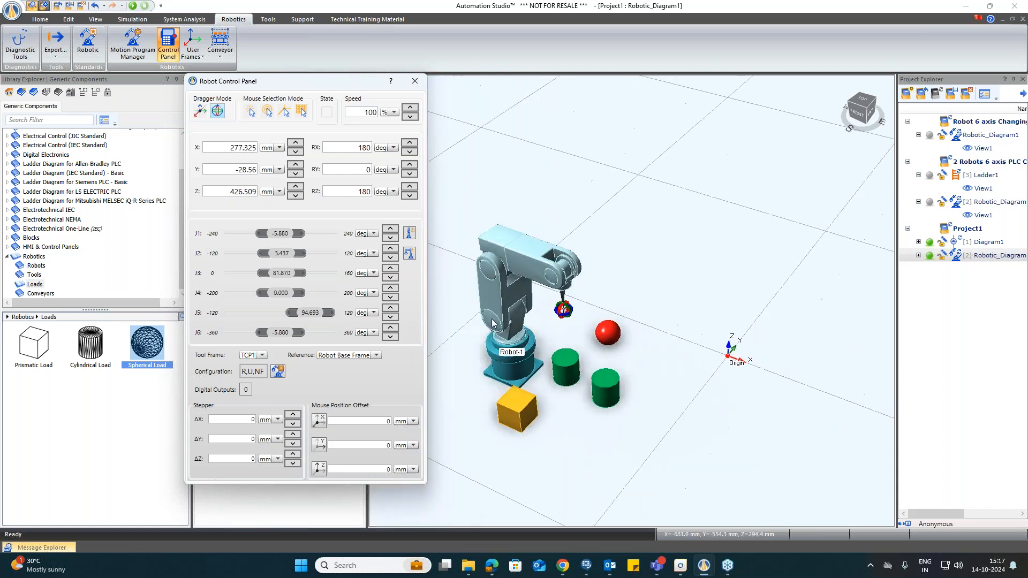
pyautogui.scroll(5, 569, 324)
pyautogui.scroll(-2, 580, 313)
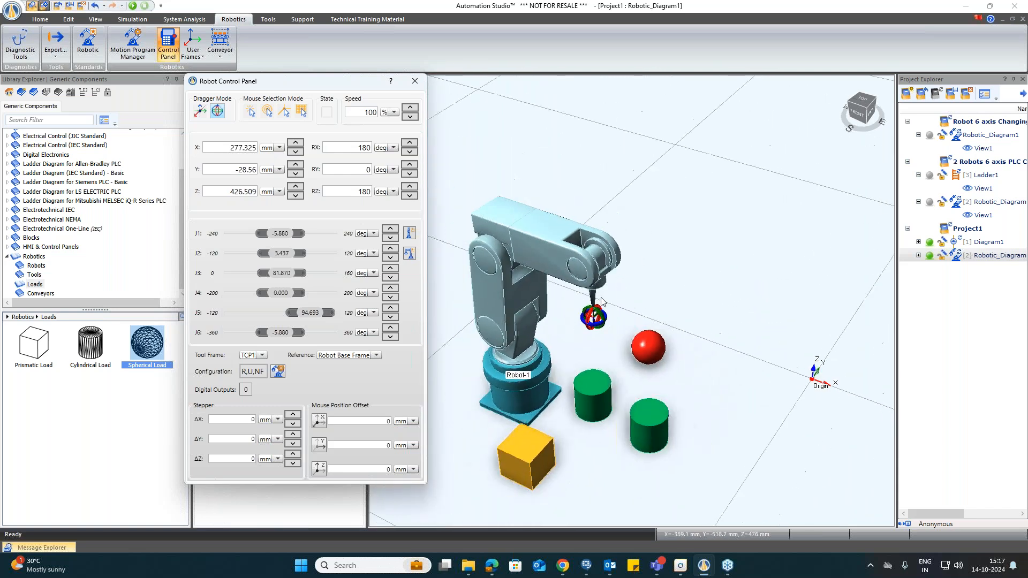
pyautogui.scroll(2, 630, 283)
pyautogui.scroll(-3, 594, 383)
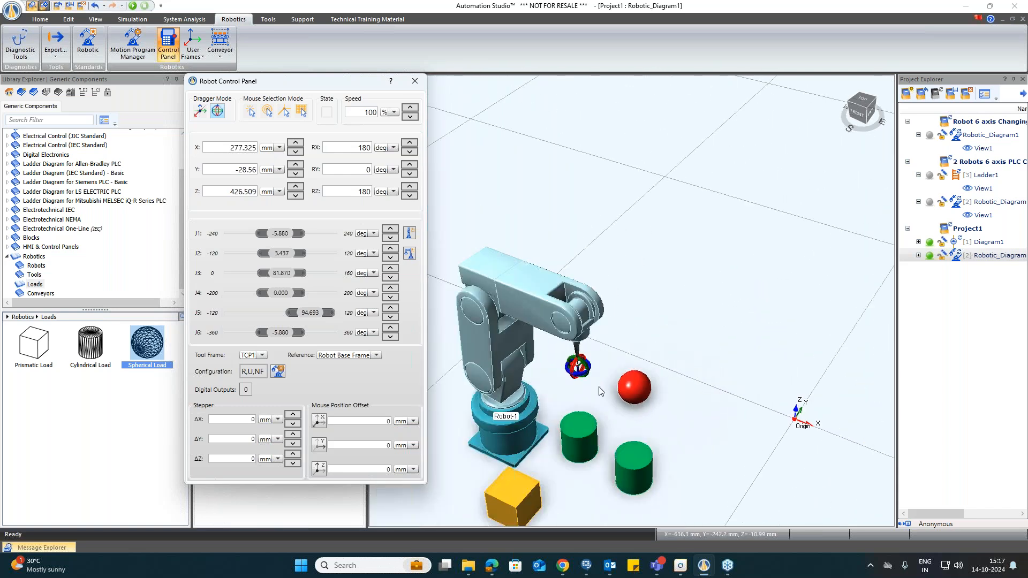
pyautogui.scroll(-2, 774, 442)
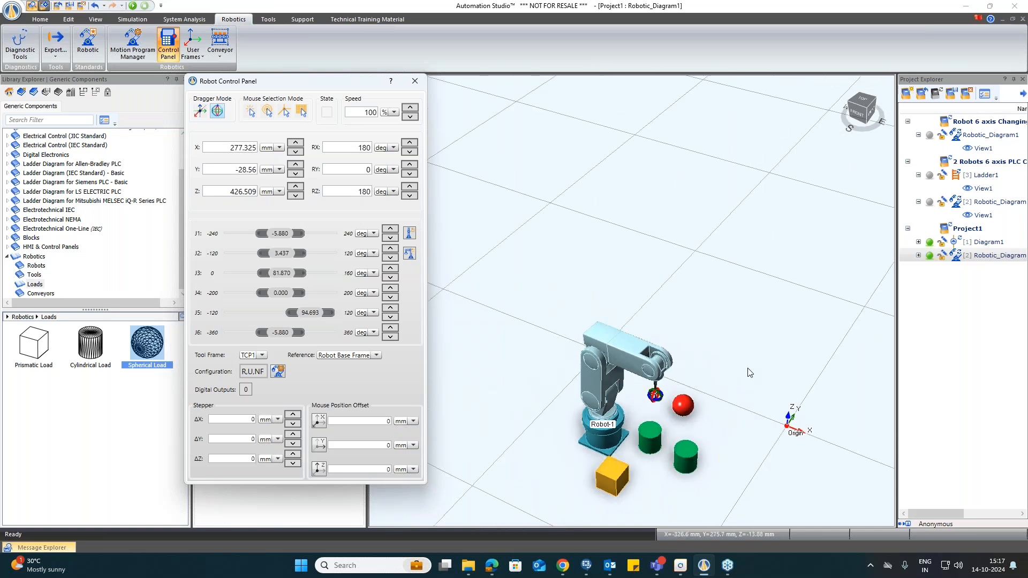
pyautogui.scroll(2, 750, 372)
pyautogui.scroll(-2, 730, 345)
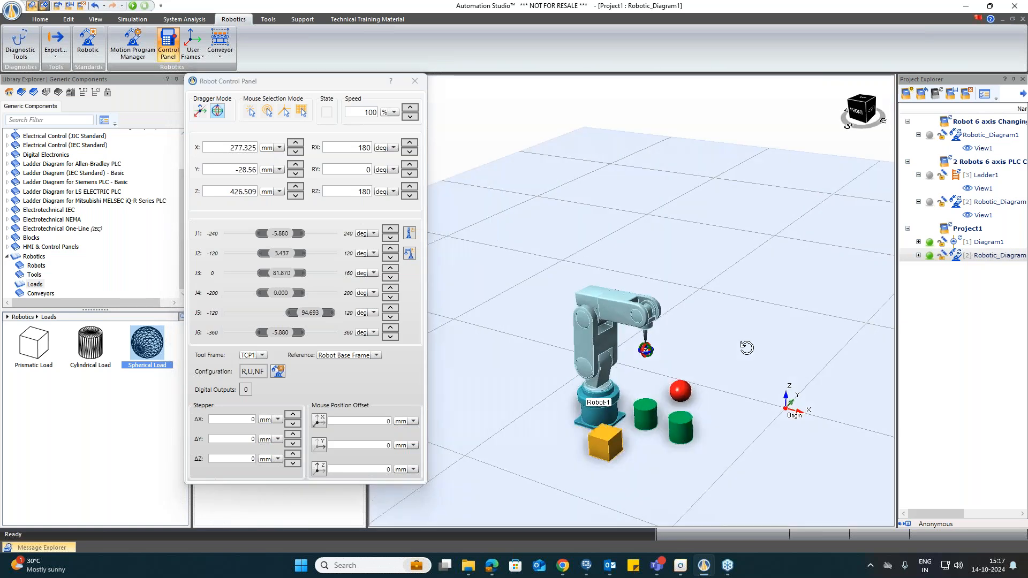
pyautogui.scroll(4, 722, 365)
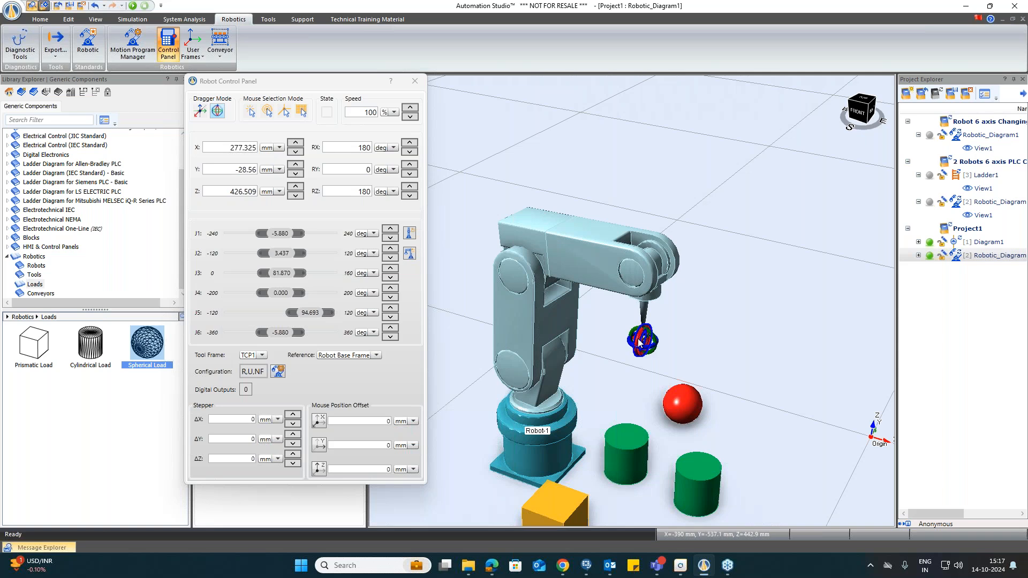
pyautogui.moveTo(639, 341); pyautogui.dragTo(646, 363)
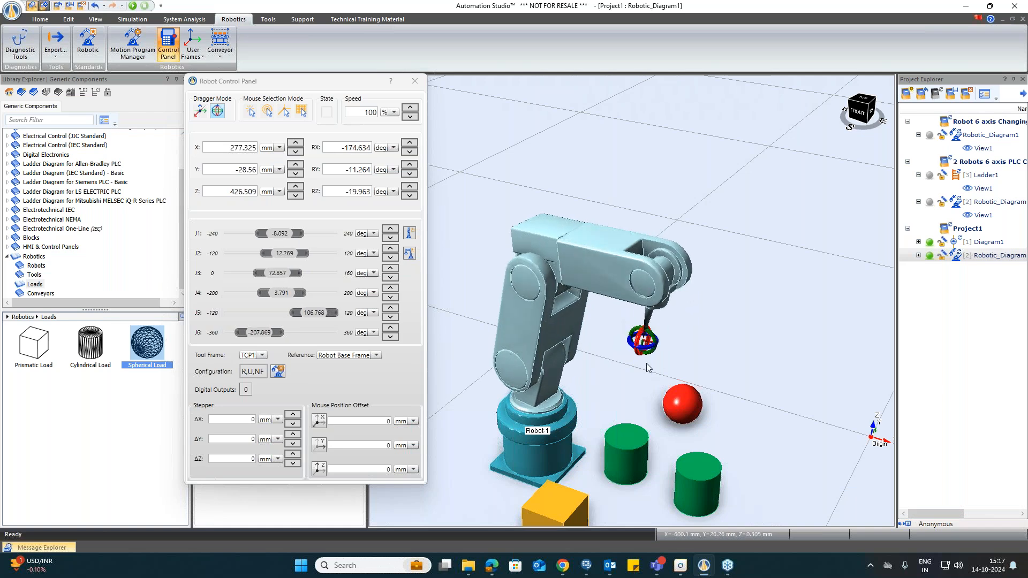
# Step: Reset the robot to its home pose and use mouse selection mode to send the tool onto the cylinders, sphere and floor
pyautogui.click(409, 251)
pyautogui.click(249, 112)
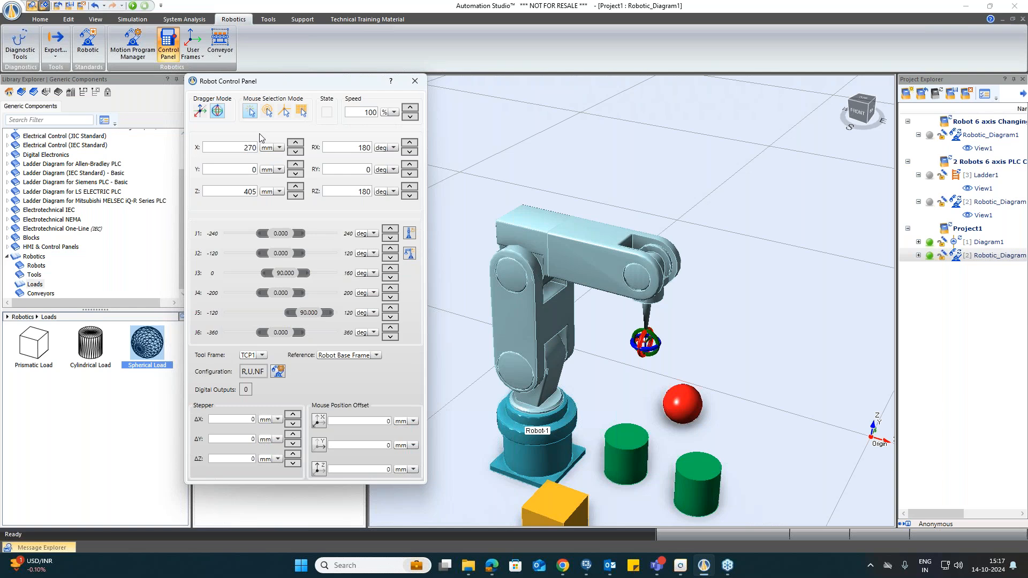
pyautogui.click(551, 489)
pyautogui.click(622, 436)
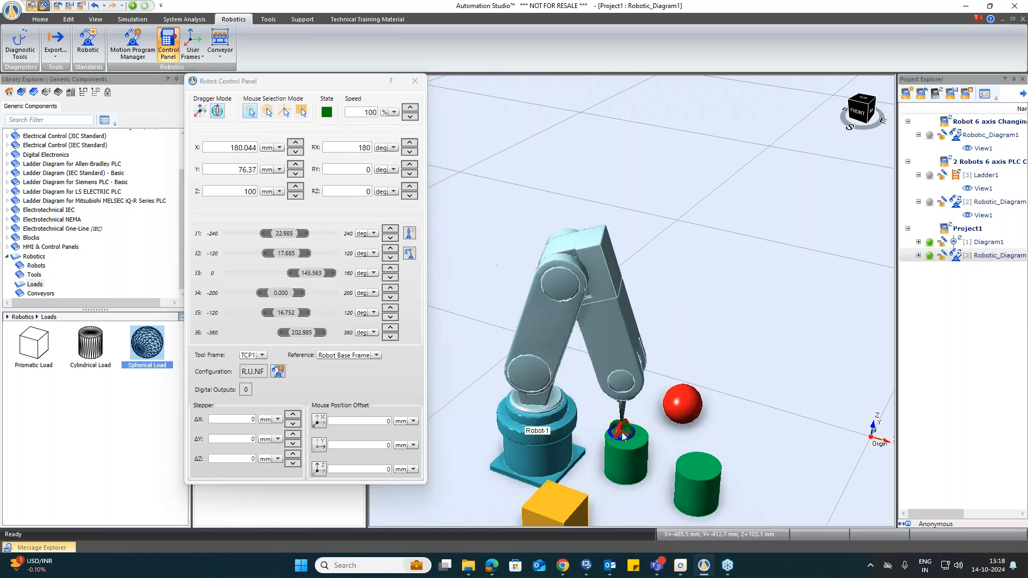
pyautogui.click(686, 393)
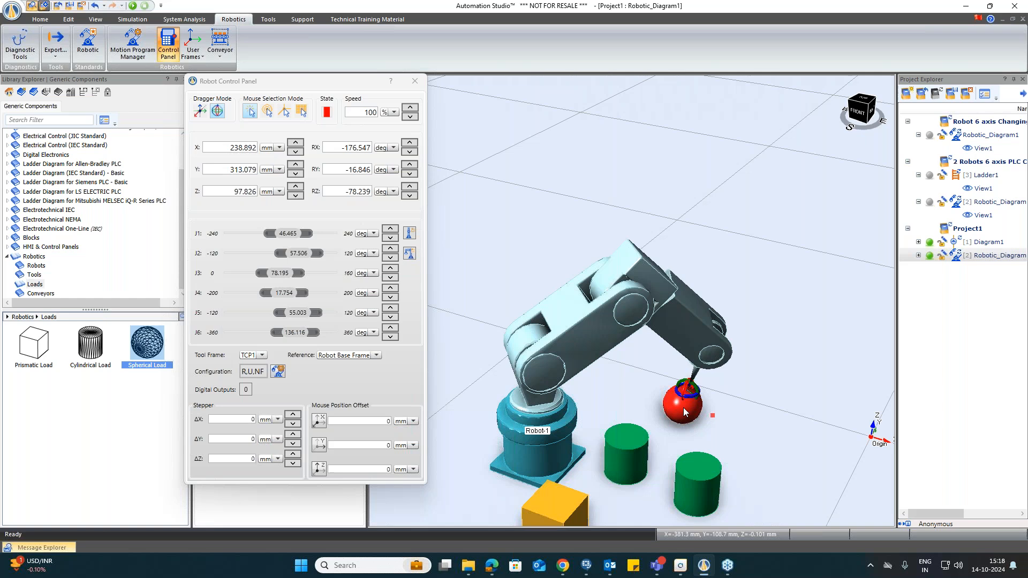
pyautogui.click(651, 396)
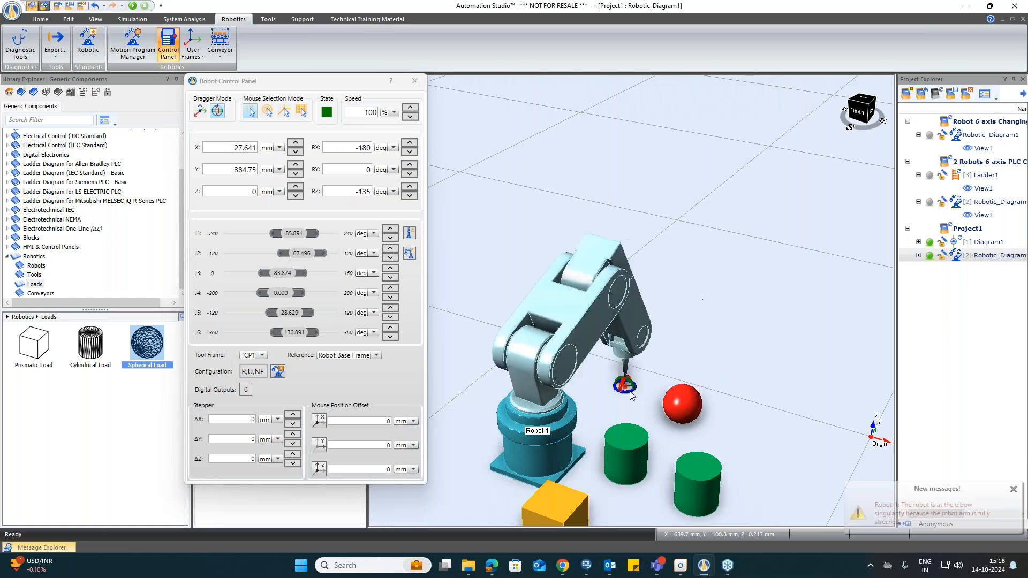
pyautogui.click(669, 435)
pyautogui.click(699, 470)
pyautogui.click(666, 469)
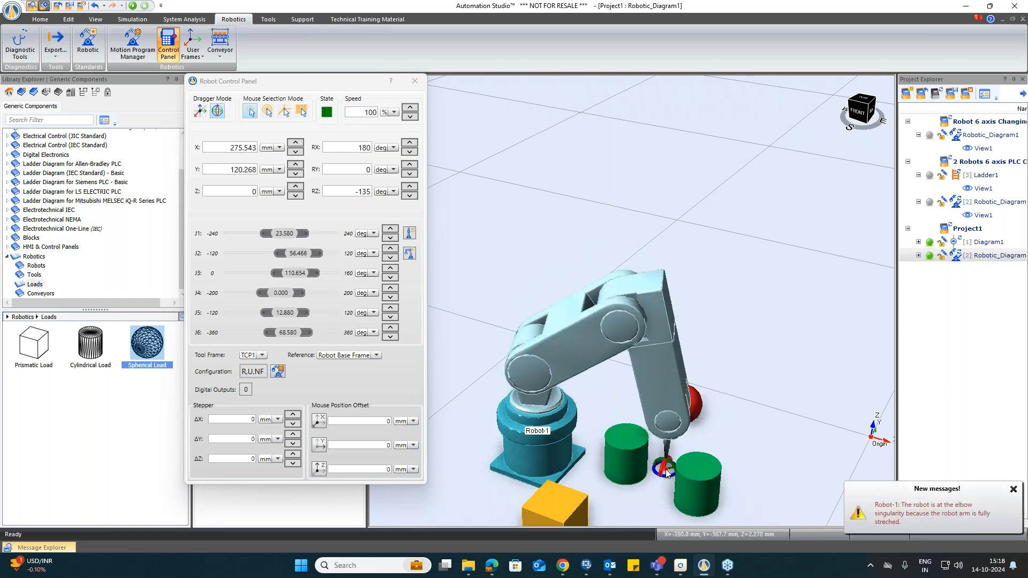
# Step: In mouse selection mode, send the robot's tool onto the cube, the cylinders, the sphere and the floor beside them
pyautogui.click(642, 490)
pyautogui.click(574, 477)
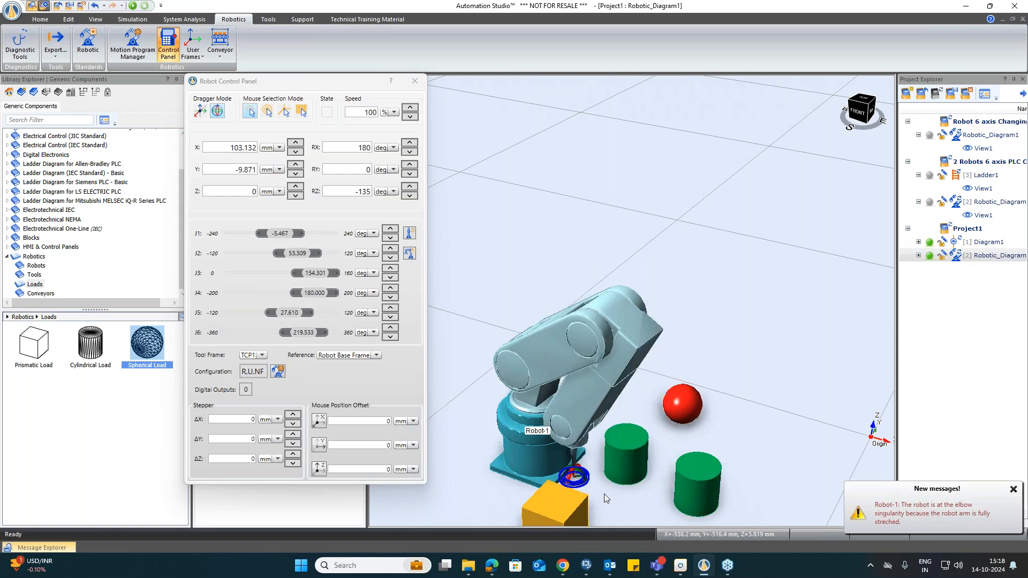
pyautogui.click(632, 502)
pyautogui.click(658, 462)
pyautogui.click(686, 439)
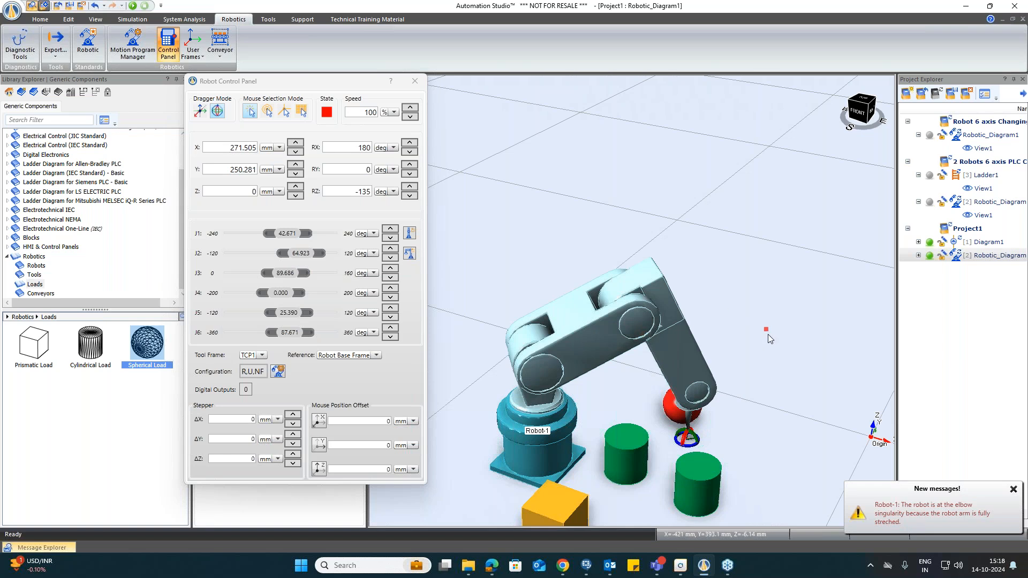
pyautogui.click(328, 113)
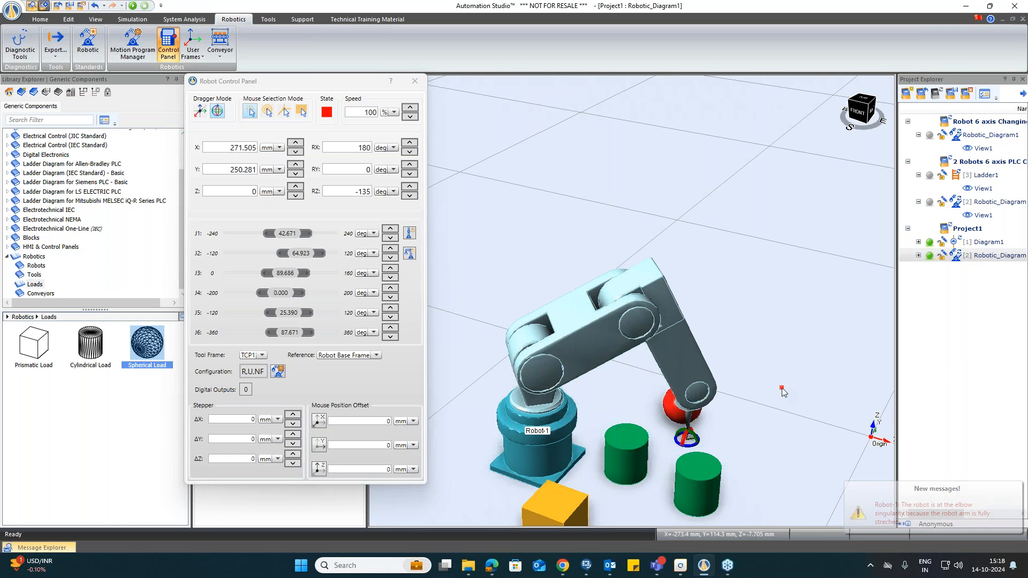
pyautogui.click(659, 441)
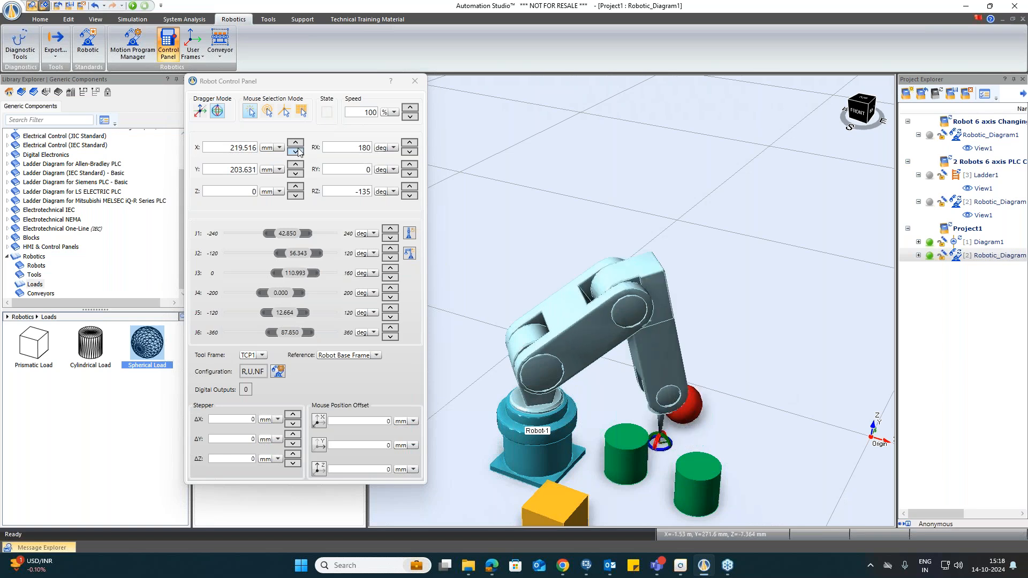
pyautogui.click(715, 429)
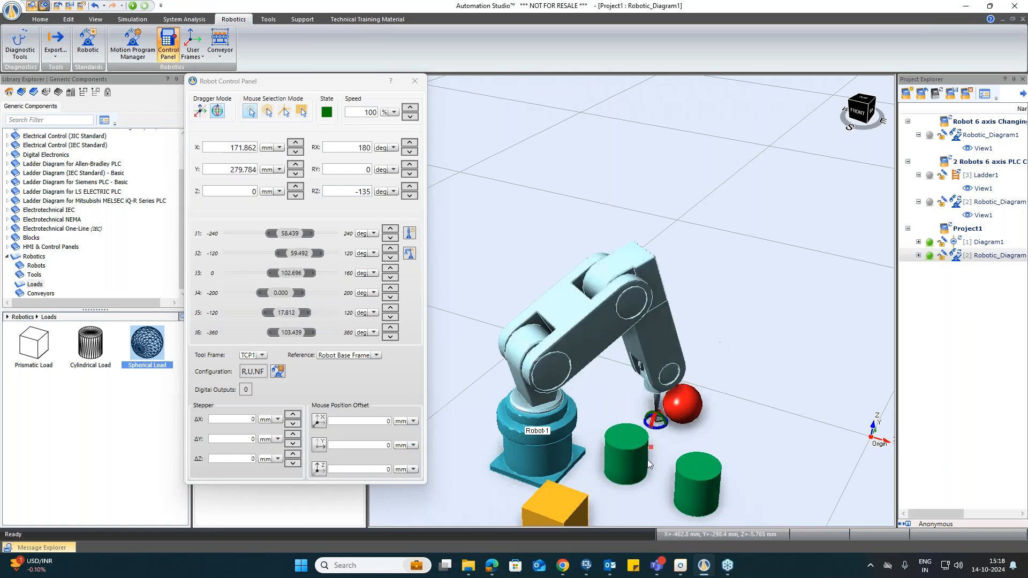
pyautogui.click(596, 496)
pyautogui.click(617, 499)
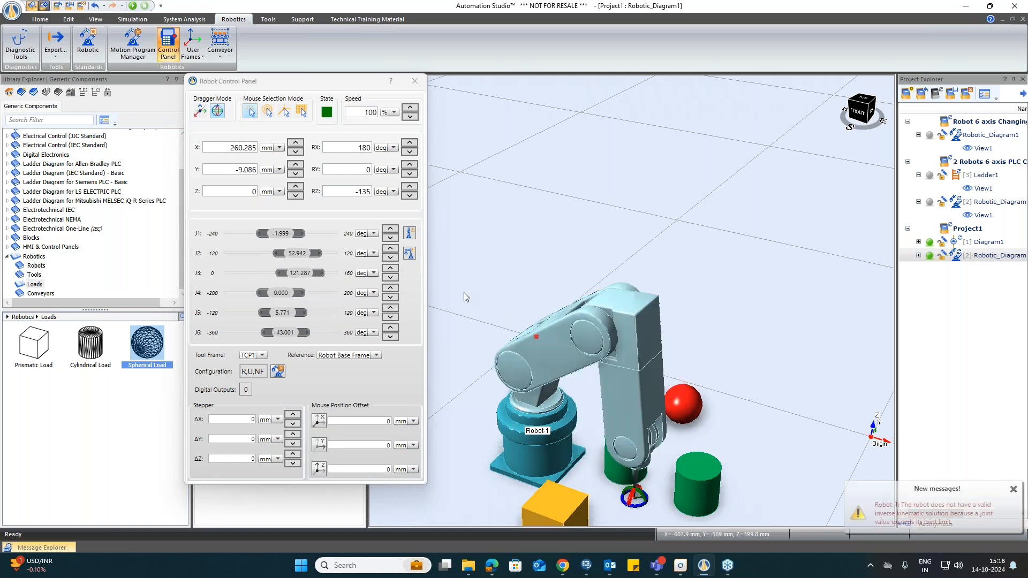
# Step: Switch to the second mouse selection mode and send the tool above the cube, both cylinders and the sphere
pyautogui.click(264, 113)
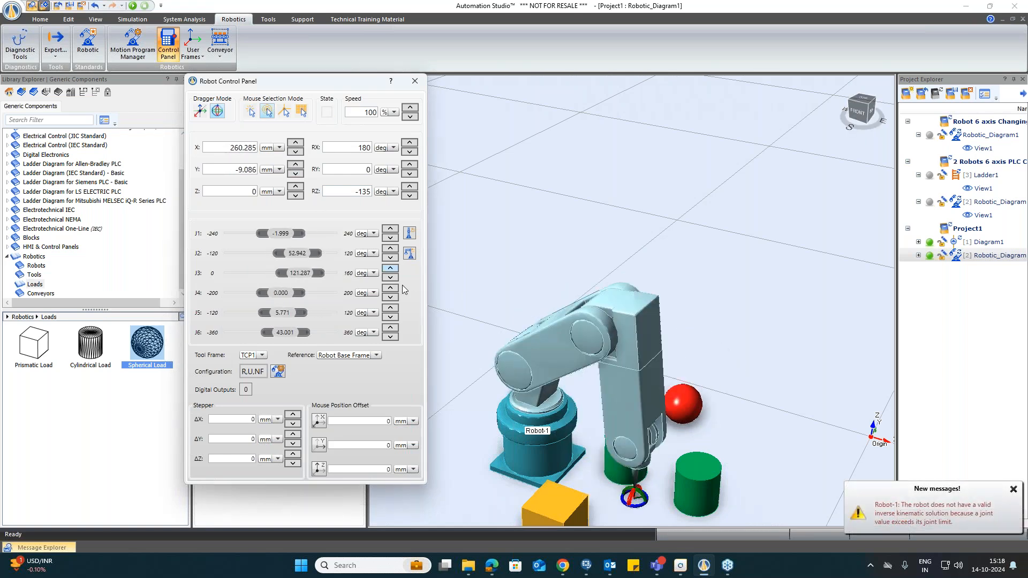
pyautogui.click(557, 503)
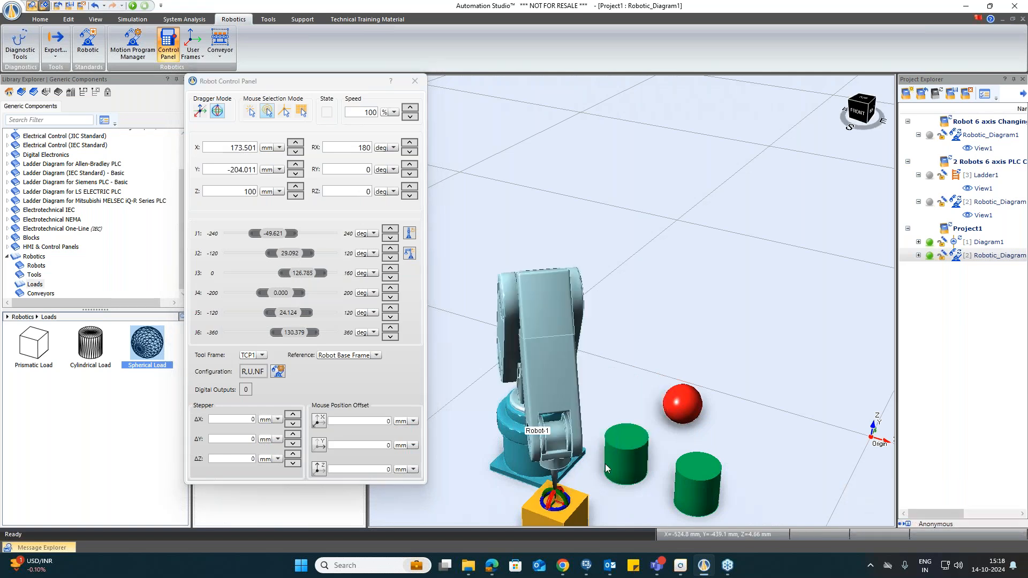
pyautogui.click(626, 437)
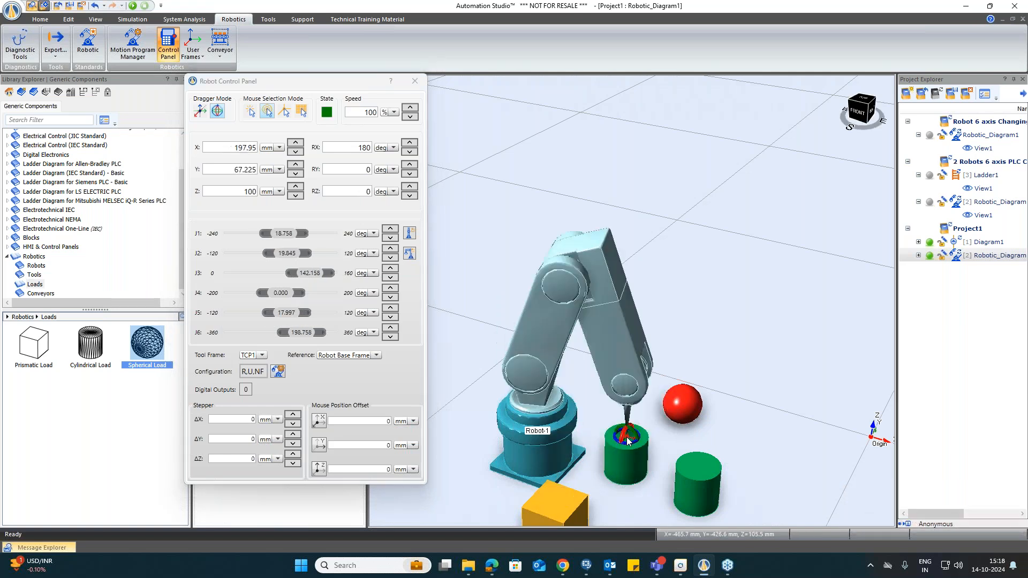
pyautogui.click(685, 399)
pyautogui.click(695, 465)
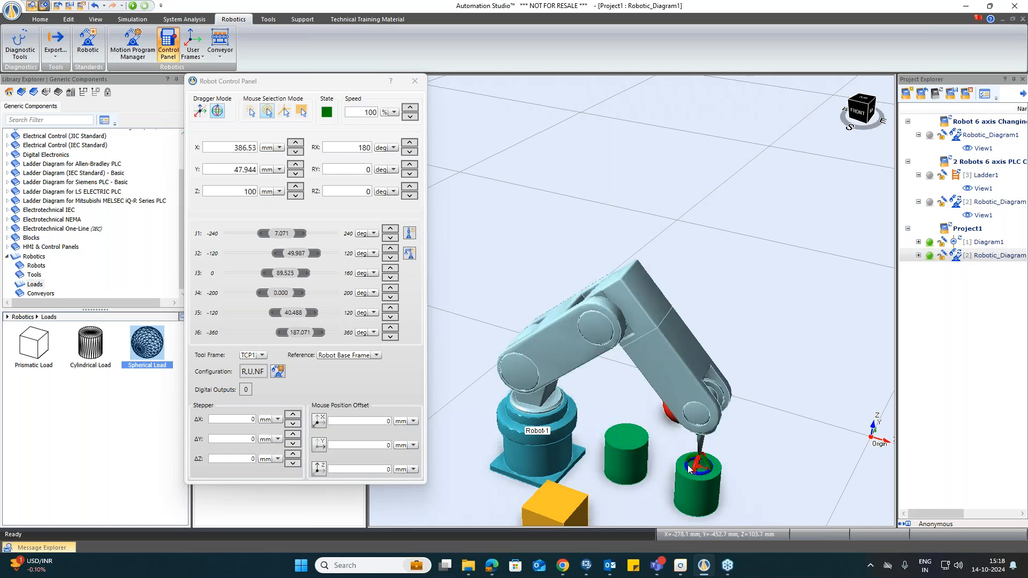
pyautogui.click(618, 439)
pyautogui.click(547, 503)
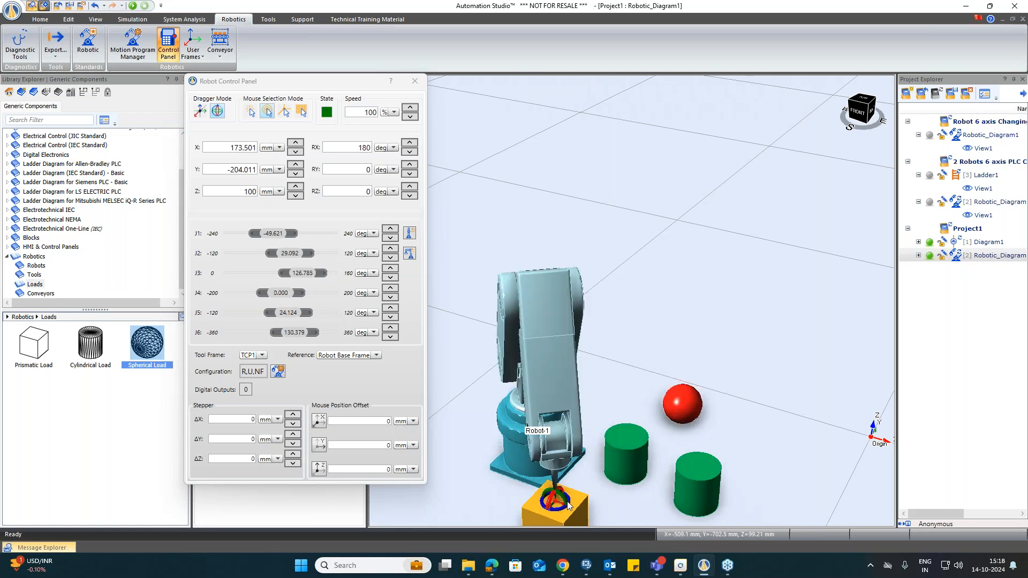
pyautogui.click(628, 439)
pyautogui.click(676, 408)
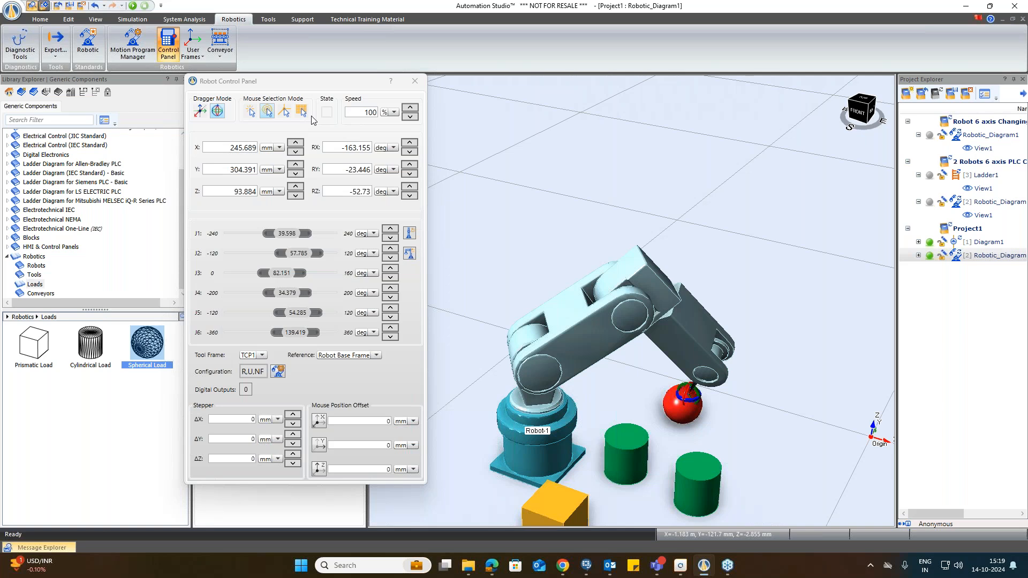
pyautogui.click(627, 432)
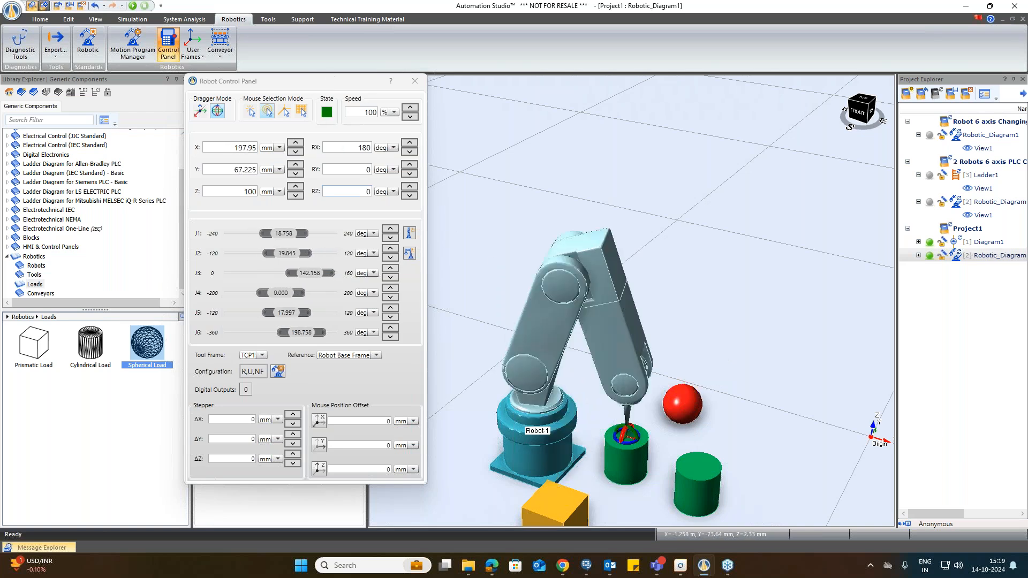
# Step: Switch to the third mouse selection mode and send the tool onto the cube's faces and both cylinders
pyautogui.click(285, 111)
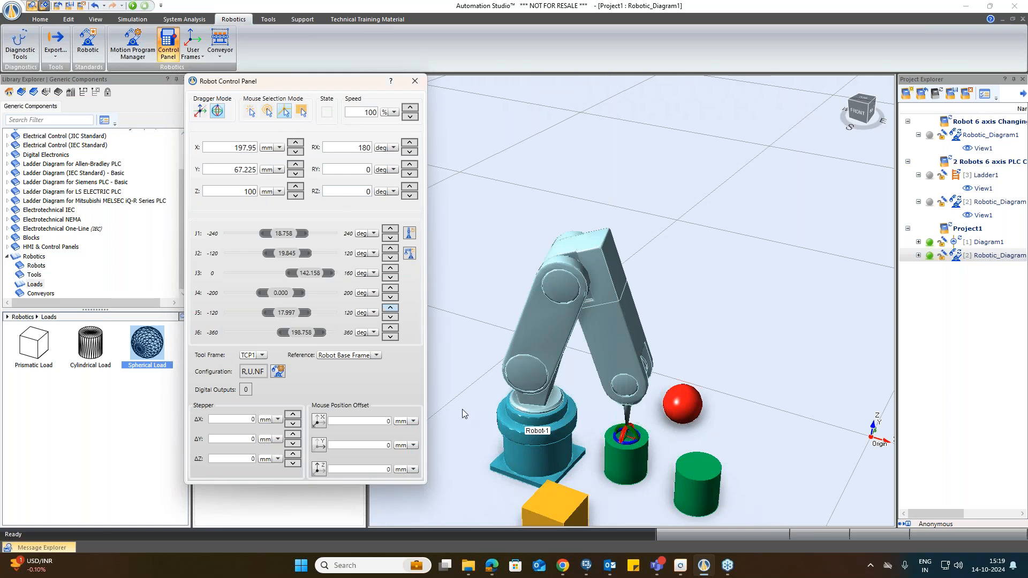
pyautogui.click(561, 486)
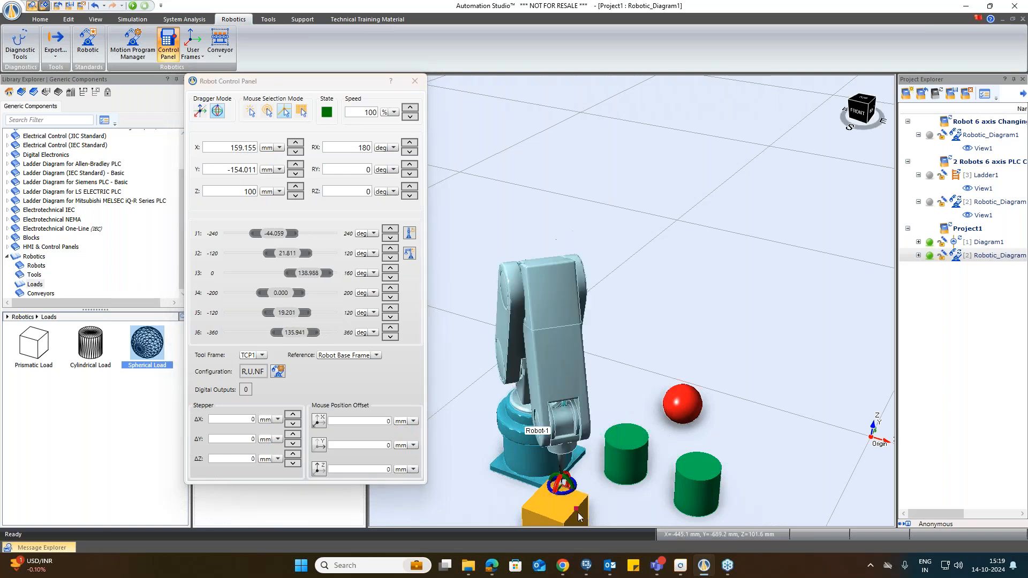
pyautogui.click(575, 509)
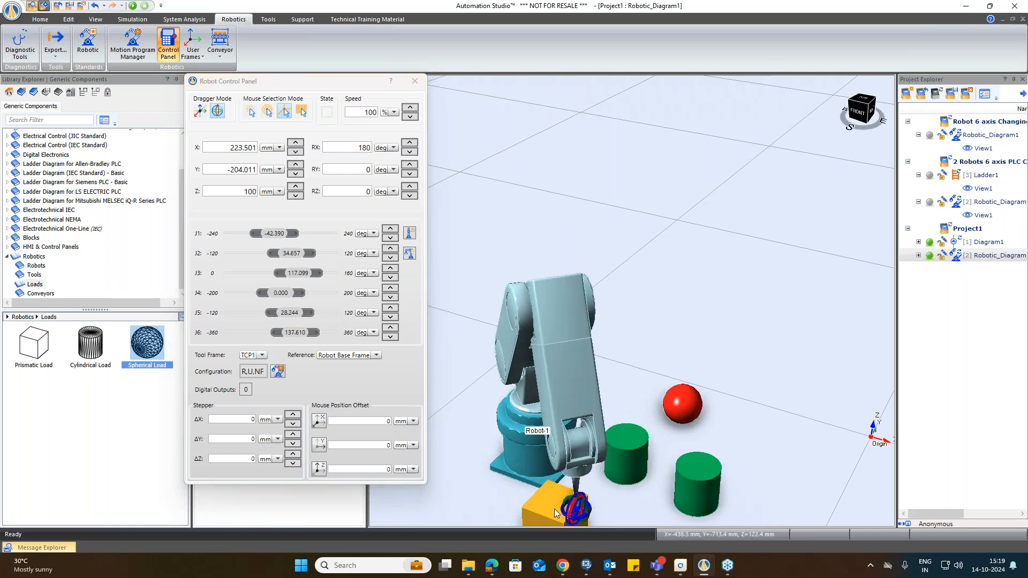
pyautogui.click(543, 513)
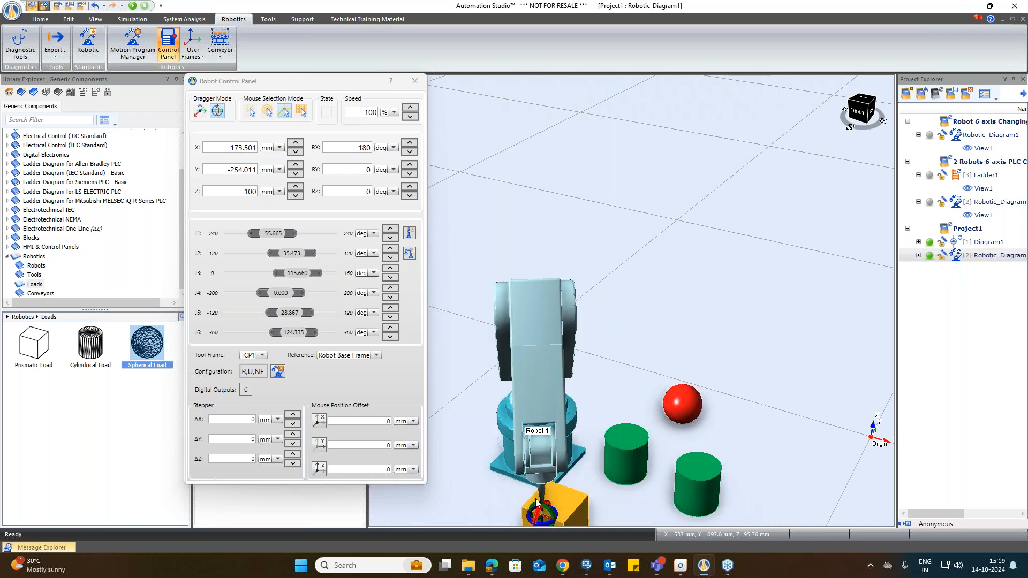
pyautogui.click(529, 497)
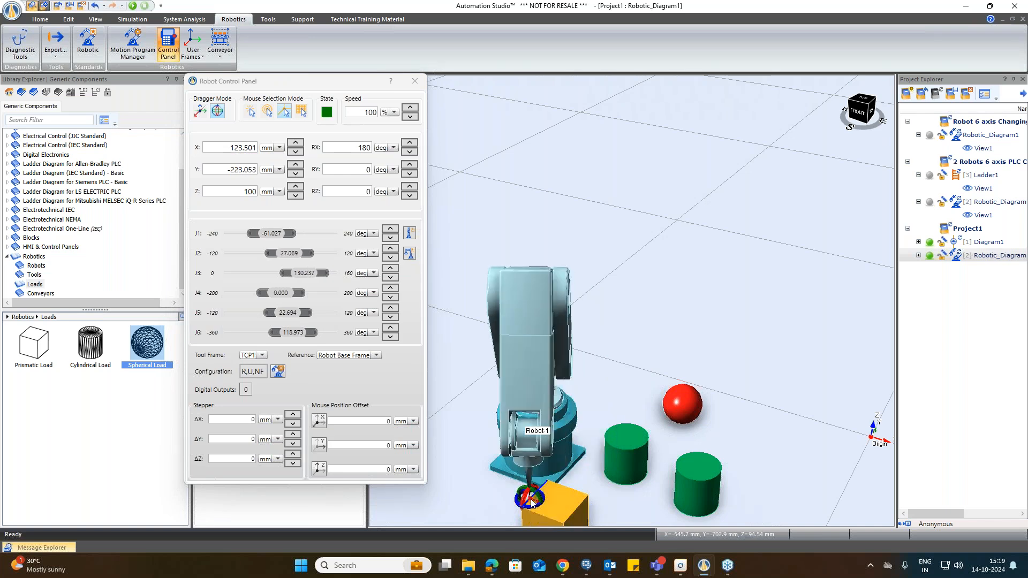
pyautogui.click(625, 453)
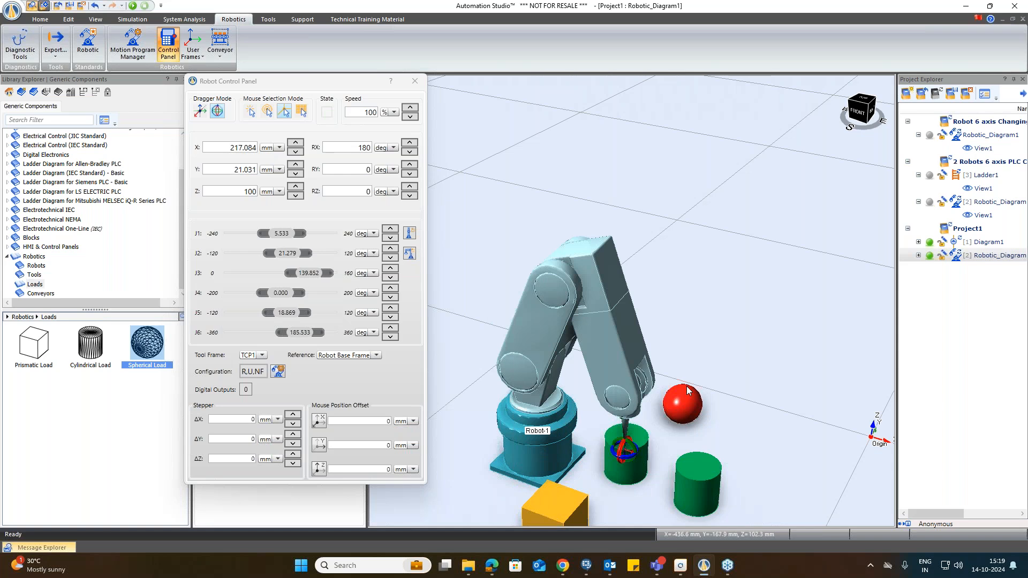
pyautogui.click(690, 476)
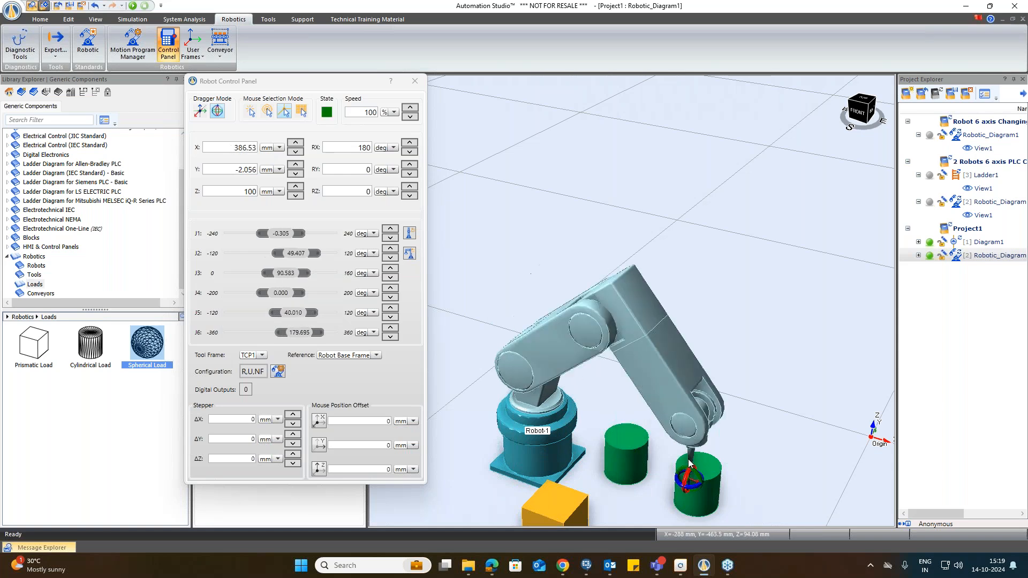
# Step: Reset the robot to its home pose and close the Robot Control Panel
pyautogui.click(302, 111)
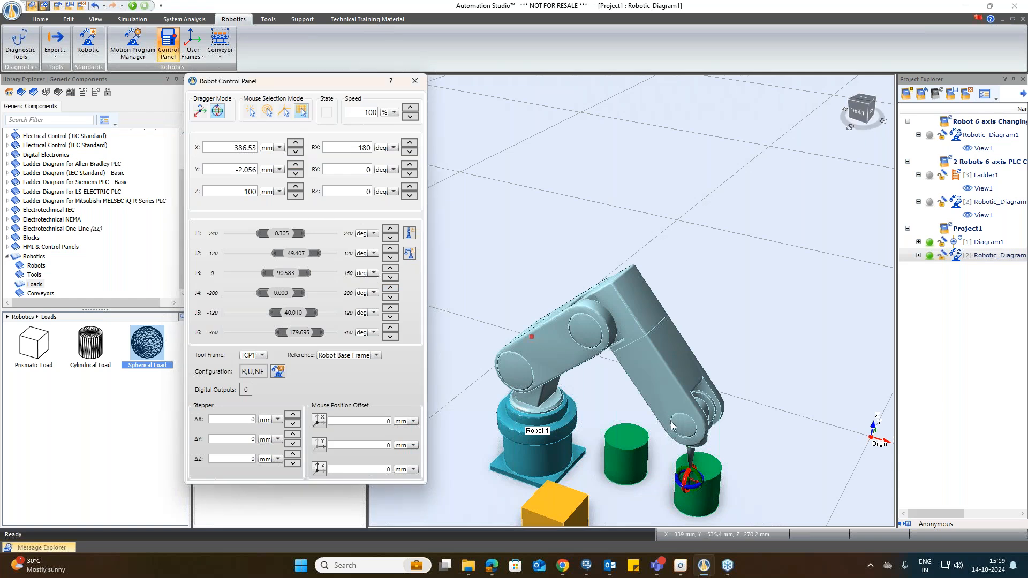
pyautogui.click(700, 427)
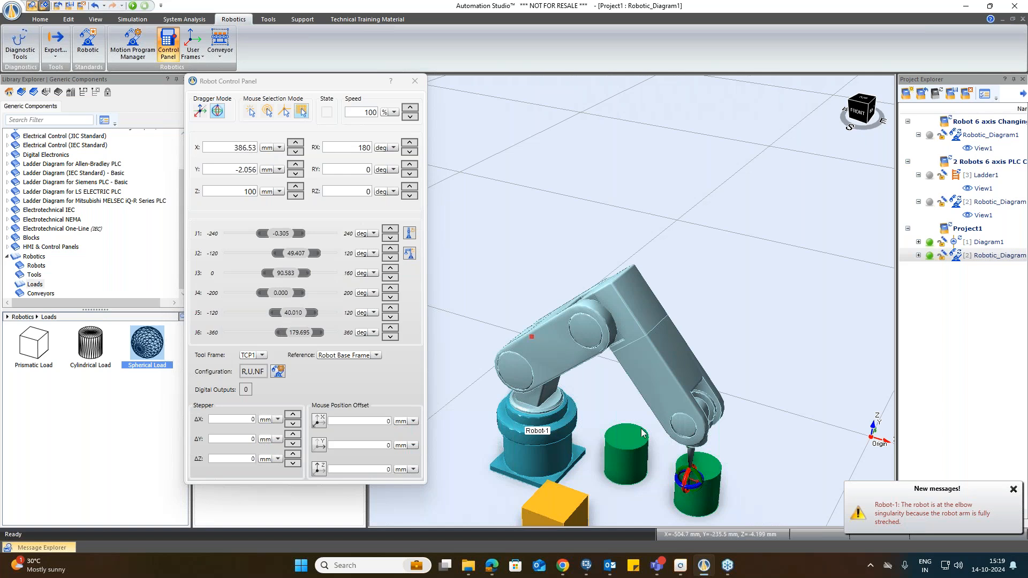
pyautogui.click(253, 111)
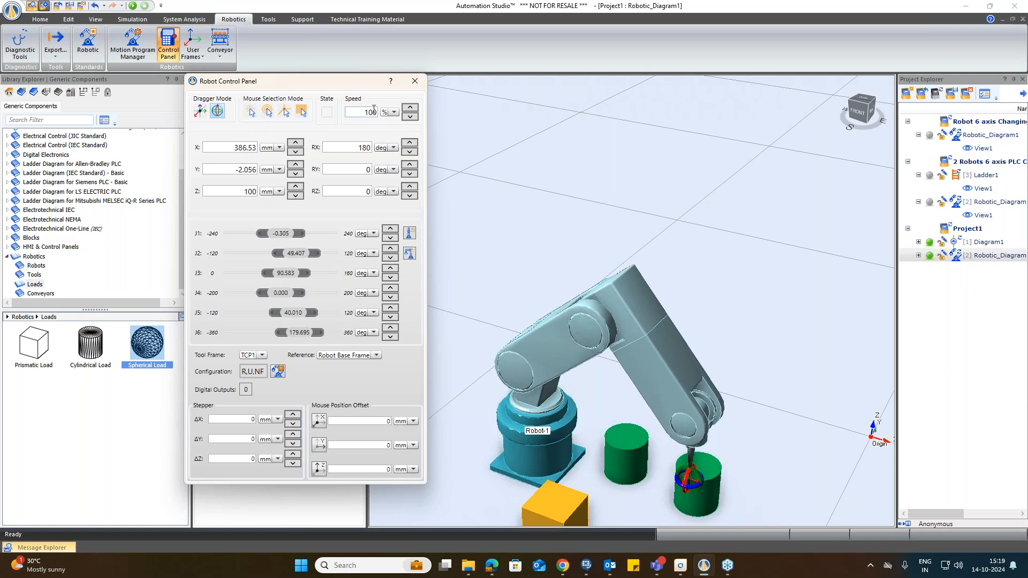
pyautogui.click(390, 112)
pyautogui.click(411, 254)
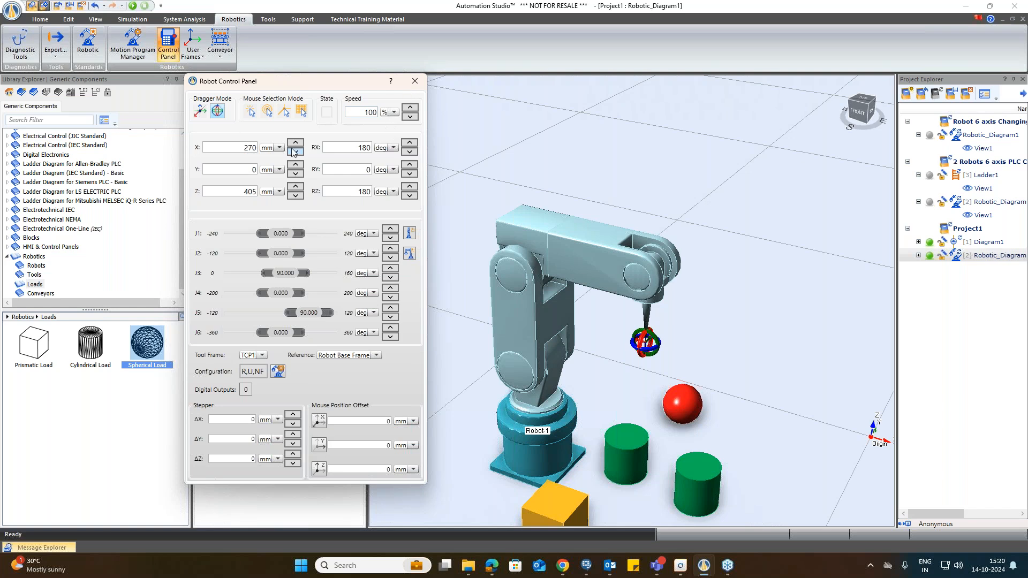
pyautogui.click(222, 113)
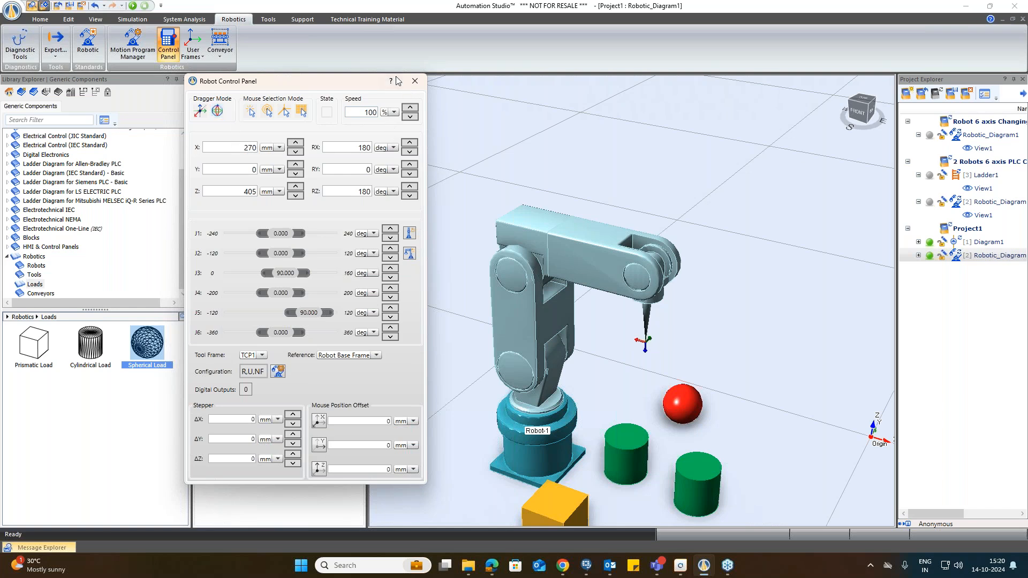
pyautogui.click(424, 80)
# Step: Open the Motion Program Manager with Robot-1 as the selected robot
pyautogui.scroll(-4, 664, 403)
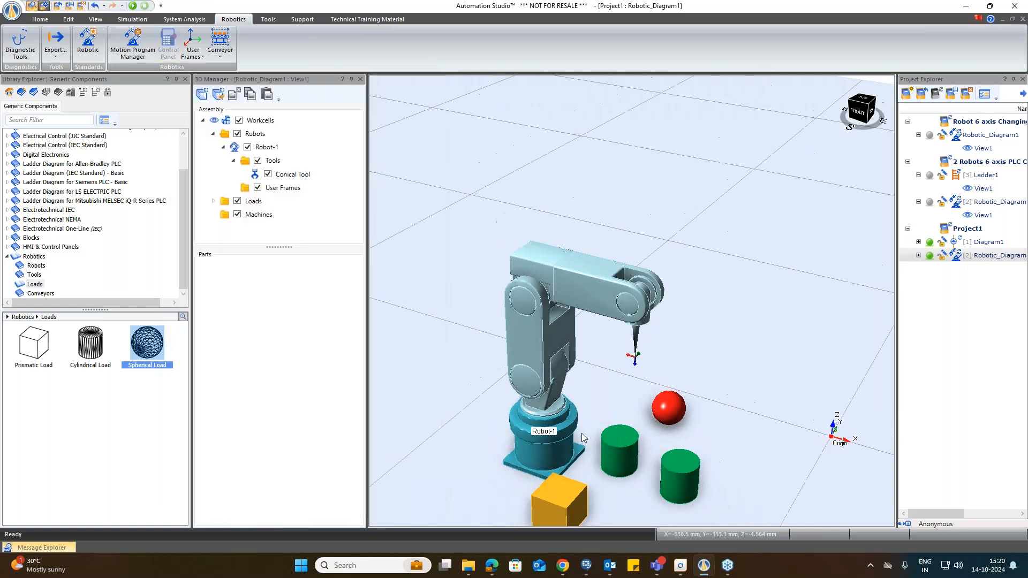
pyautogui.scroll(-1, 663, 399)
pyautogui.scroll(-1, 667, 484)
pyautogui.scroll(2, 645, 484)
pyautogui.scroll(1, 645, 484)
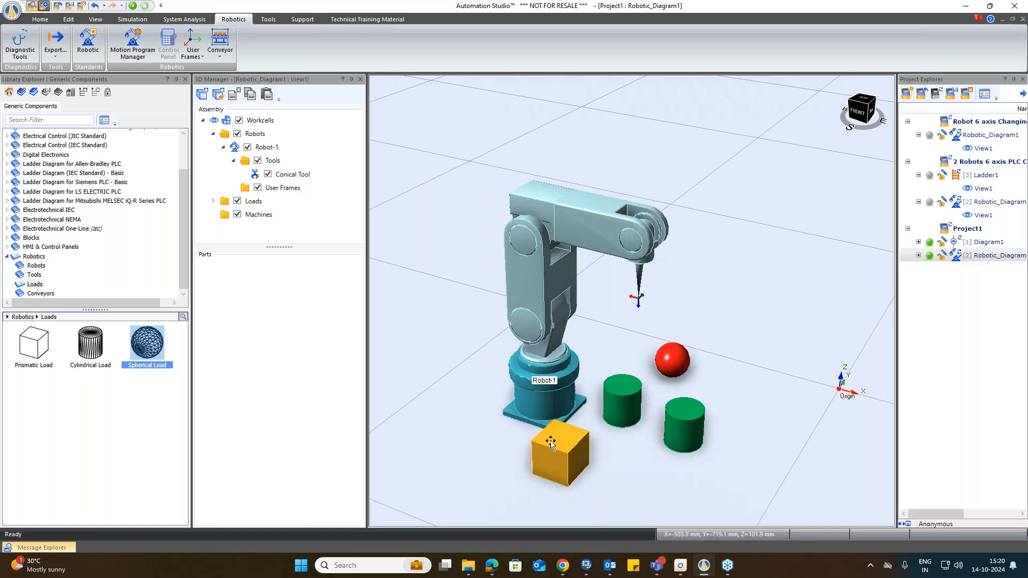
pyautogui.click(573, 229)
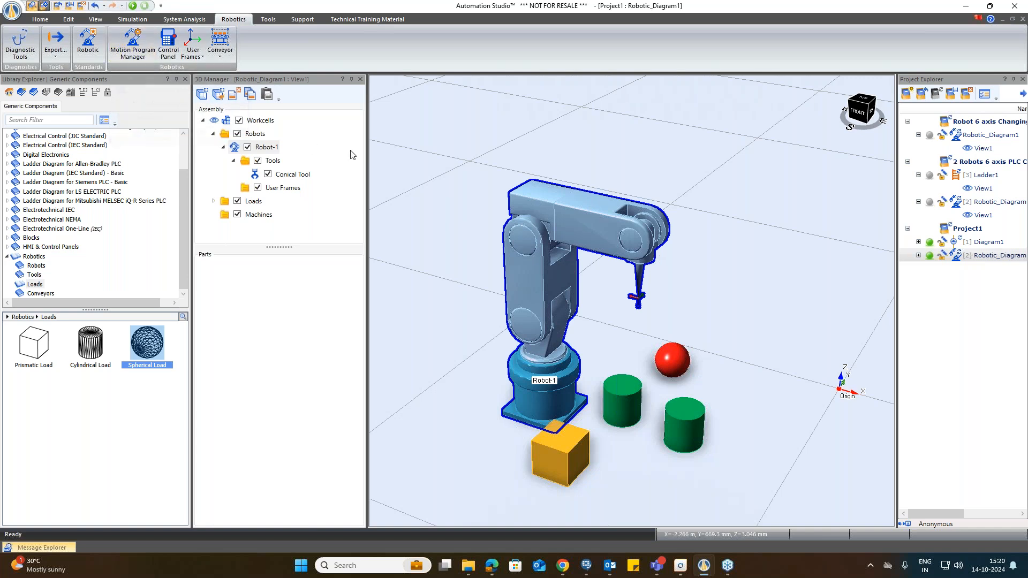
pyautogui.click(122, 40)
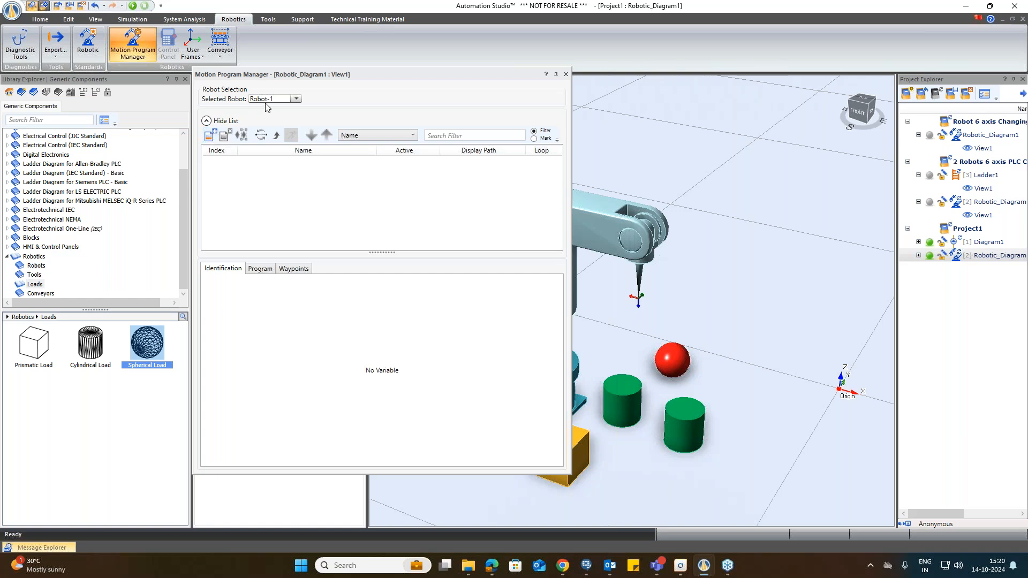
pyautogui.click(296, 100)
pyautogui.click(275, 111)
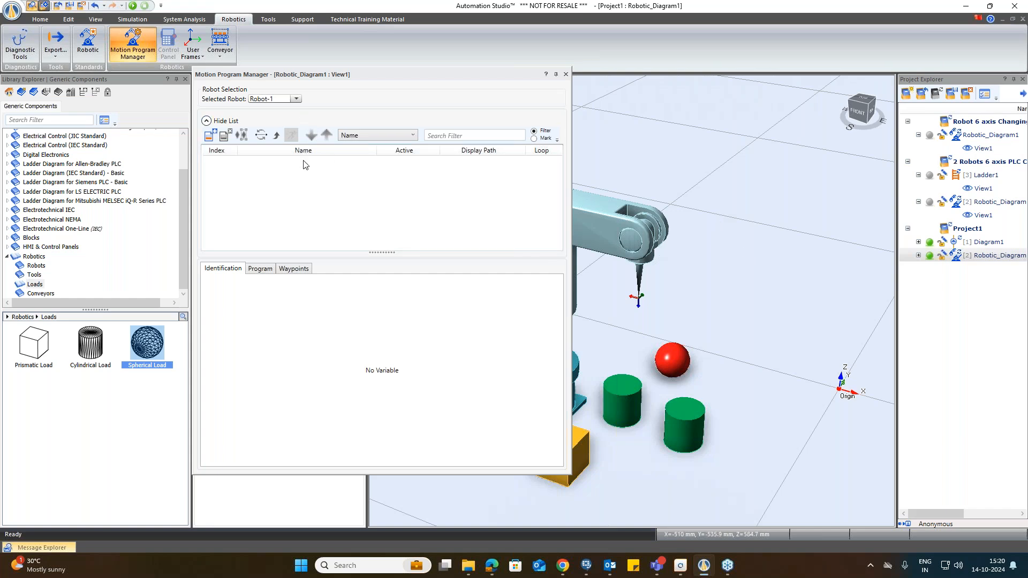
pyautogui.click(296, 99)
pyautogui.click(293, 106)
# Step: Add four new motion programs for Robot-1
pyautogui.click(209, 137)
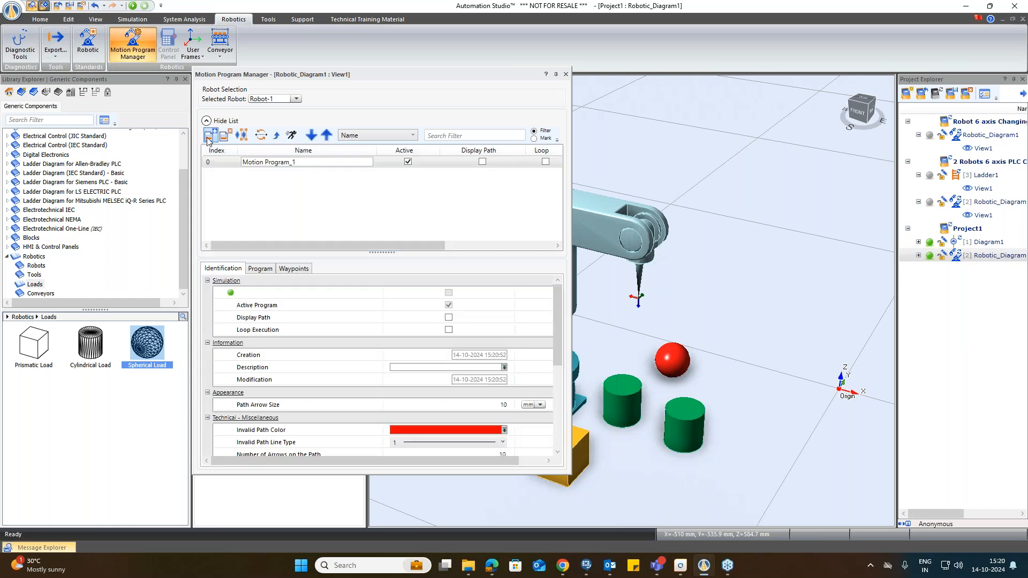
pyautogui.click(208, 137)
pyautogui.click(209, 137)
pyautogui.click(208, 137)
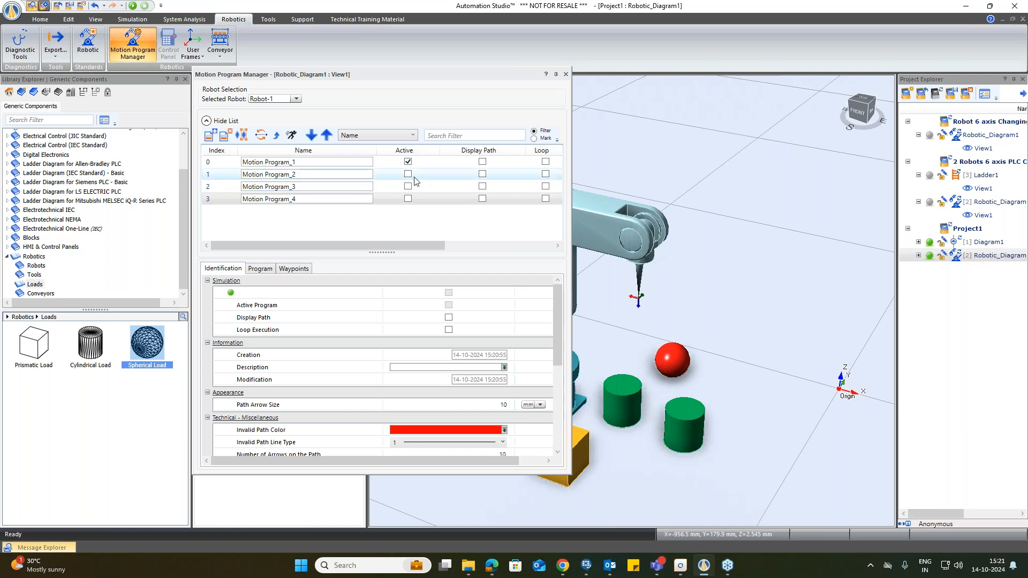
# Step: Delete Motion Program_4, Motion Program_3 and Motion Program_2, leaving only Motion Program_1
pyautogui.rightClick(294, 203)
pyautogui.click(368, 232)
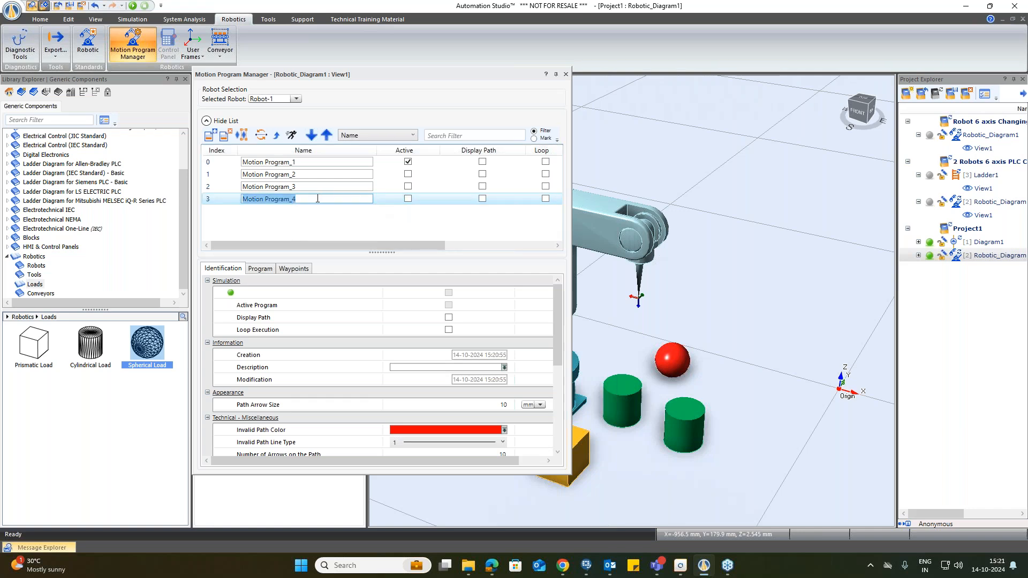
pyautogui.click(225, 135)
pyautogui.click(274, 187)
pyautogui.click(225, 135)
pyautogui.click(291, 174)
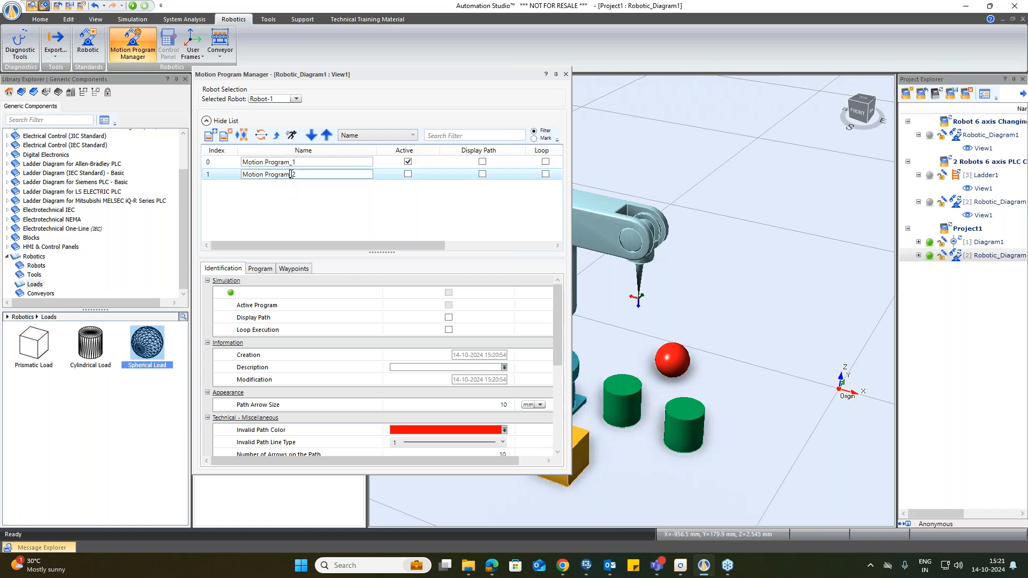
pyautogui.click(225, 134)
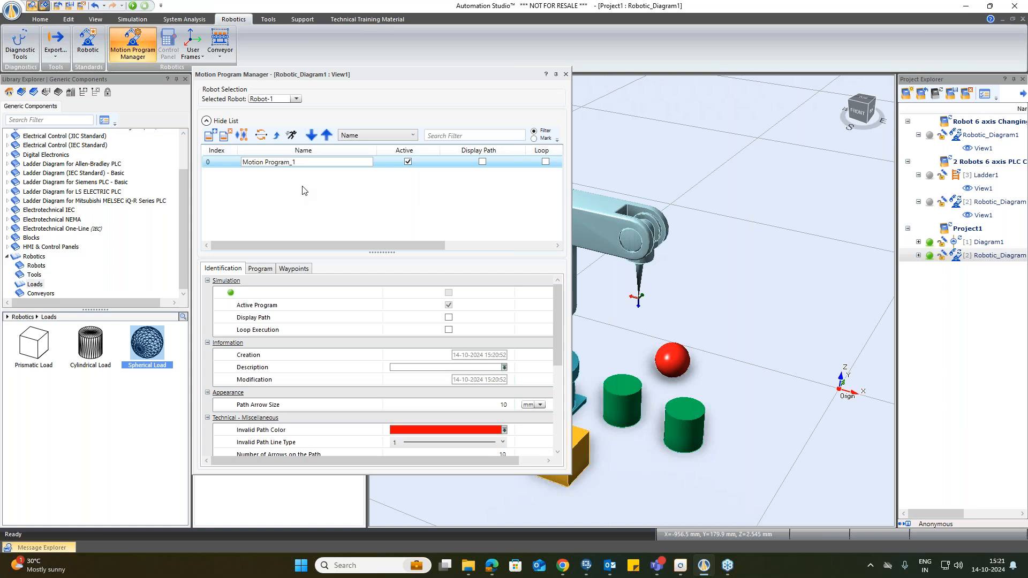
# Step: Browse the Identification, Waypoints and Program tabs of Motion Program_1
pyautogui.click(261, 273)
pyautogui.click(293, 270)
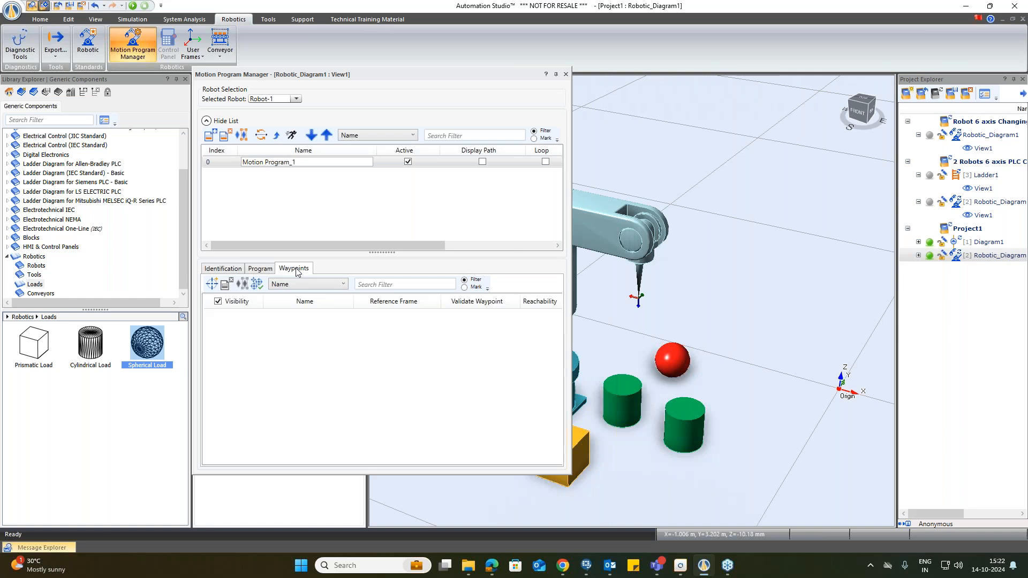
pyautogui.click(258, 271)
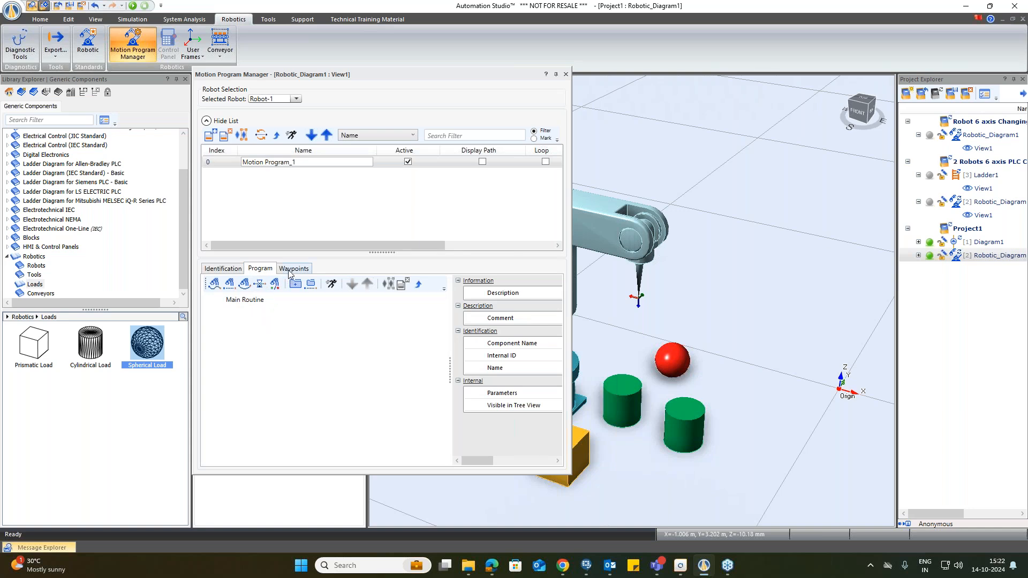
# Step: Undock the Motion Program Manager into a floating window beside the 3D workcell view
pyautogui.moveTo(362, 77); pyautogui.dragTo(386, 83)
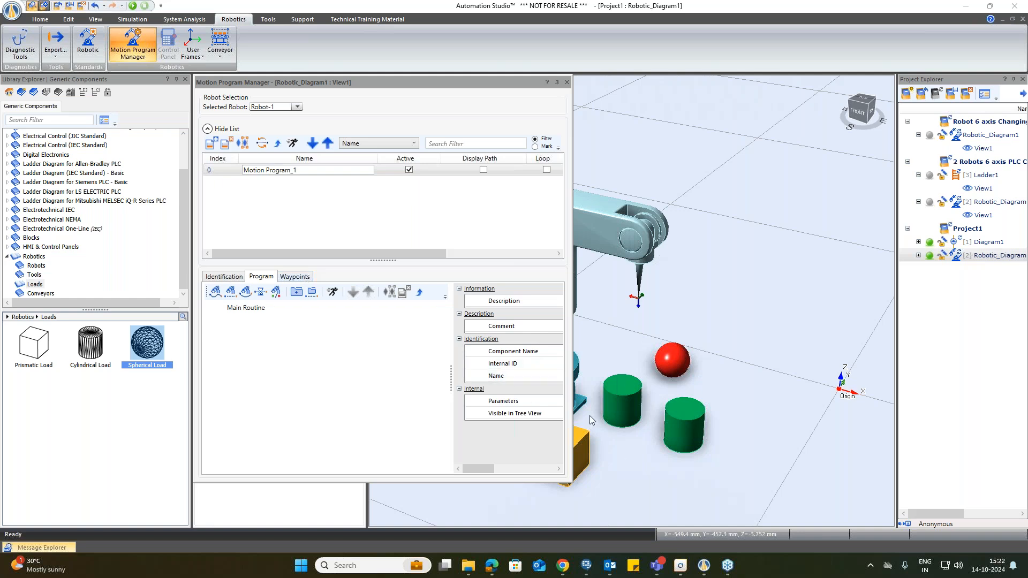
pyautogui.moveTo(410, 81); pyautogui.dragTo(301, 84)
pyautogui.moveTo(309, 90); pyautogui.dragTo(310, 81)
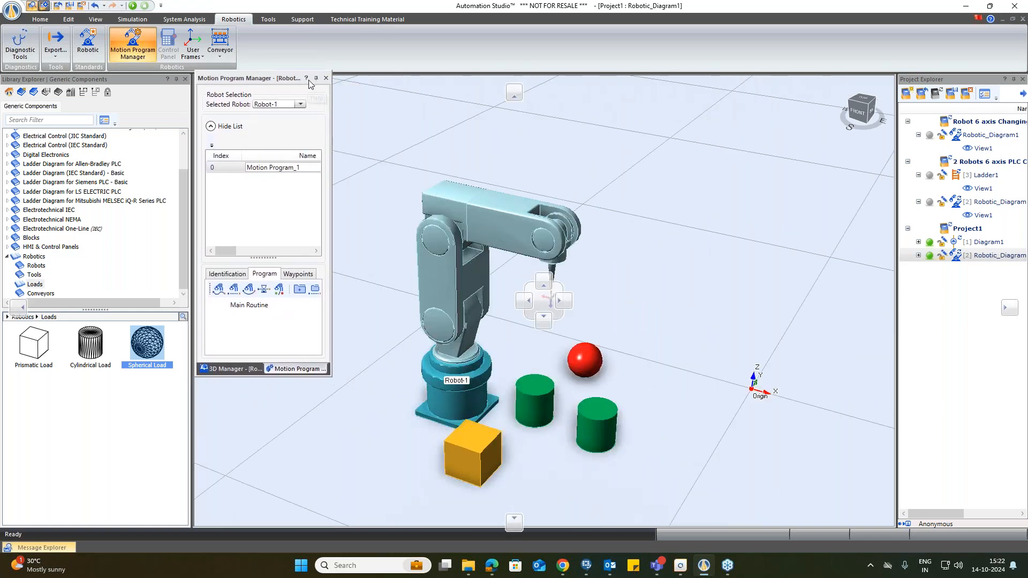
pyautogui.click(231, 368)
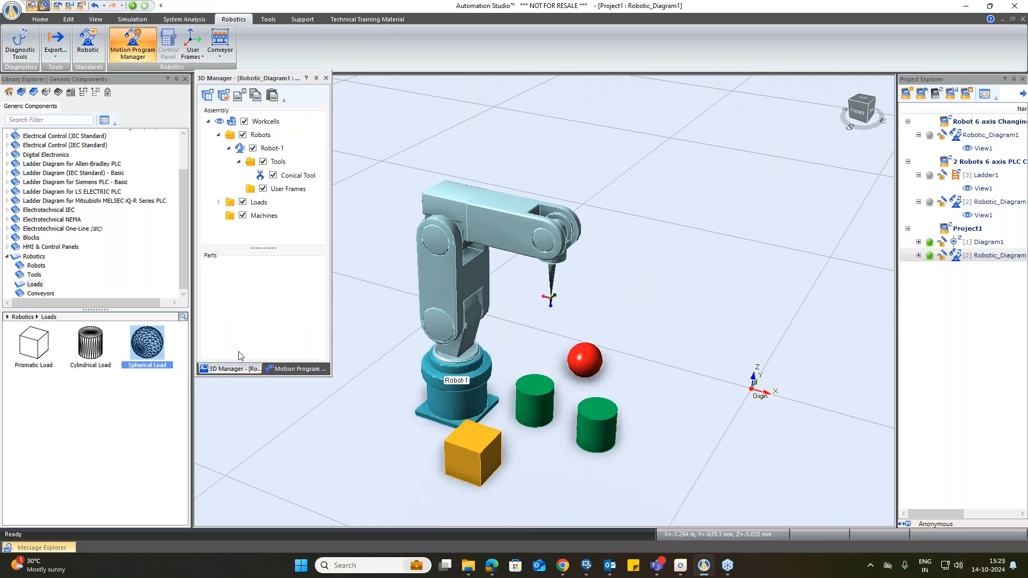
pyautogui.moveTo(297, 368); pyautogui.dragTo(632, 113)
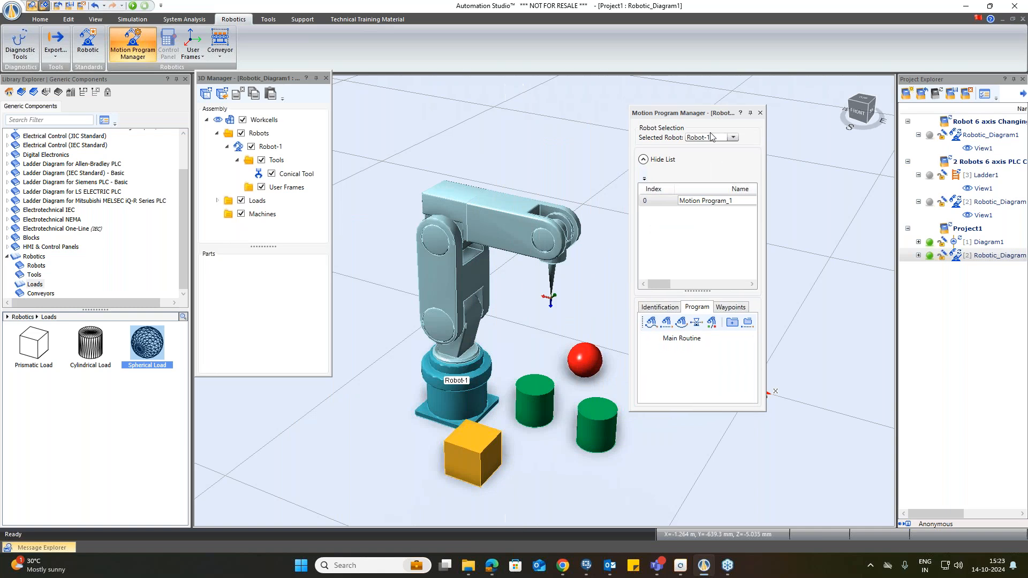
pyautogui.moveTo(630, 214); pyautogui.dragTo(463, 214)
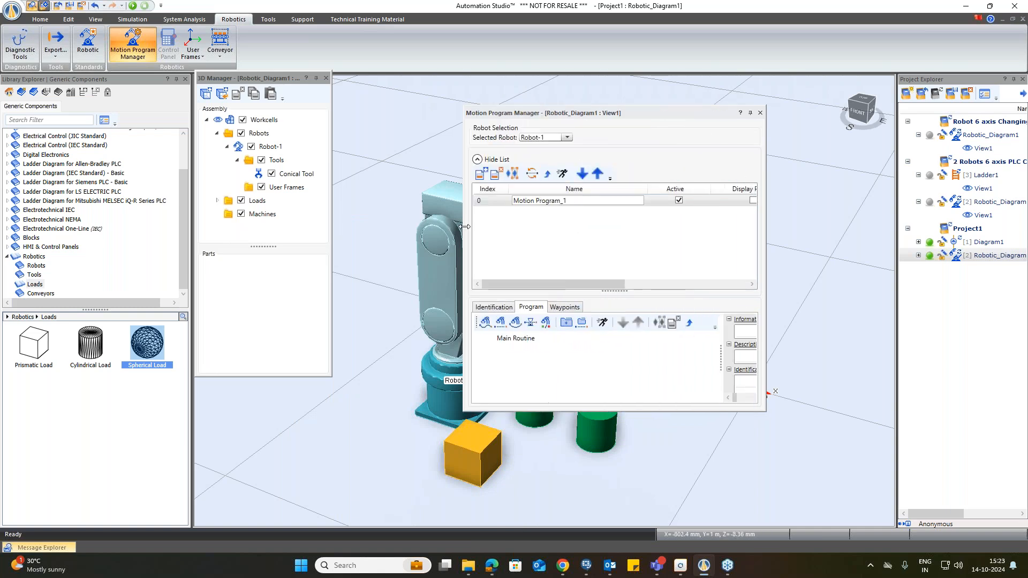
pyautogui.moveTo(637, 115); pyautogui.dragTo(275, 168)
pyautogui.scroll(-2, 492, 377)
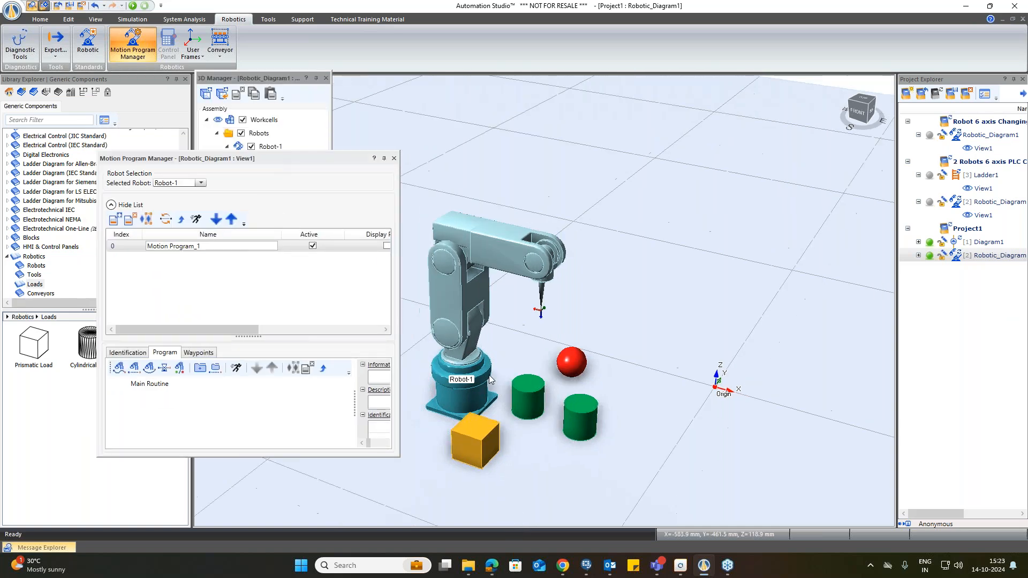
pyautogui.scroll(4, 406, 299)
pyautogui.scroll(-2, 406, 300)
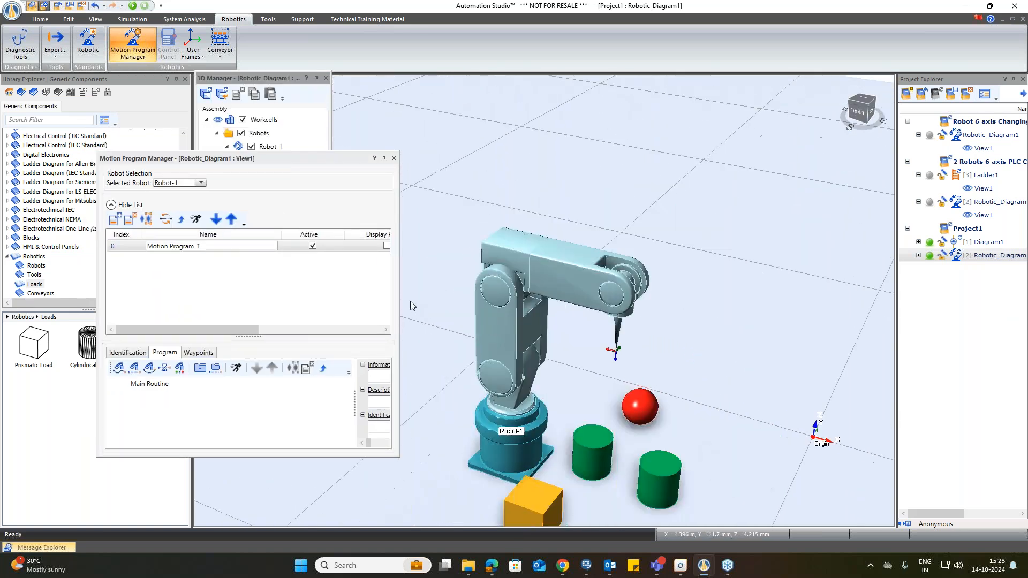
pyautogui.scroll(-1, 444, 364)
pyautogui.scroll(-1, 482, 439)
pyautogui.scroll(3, 446, 482)
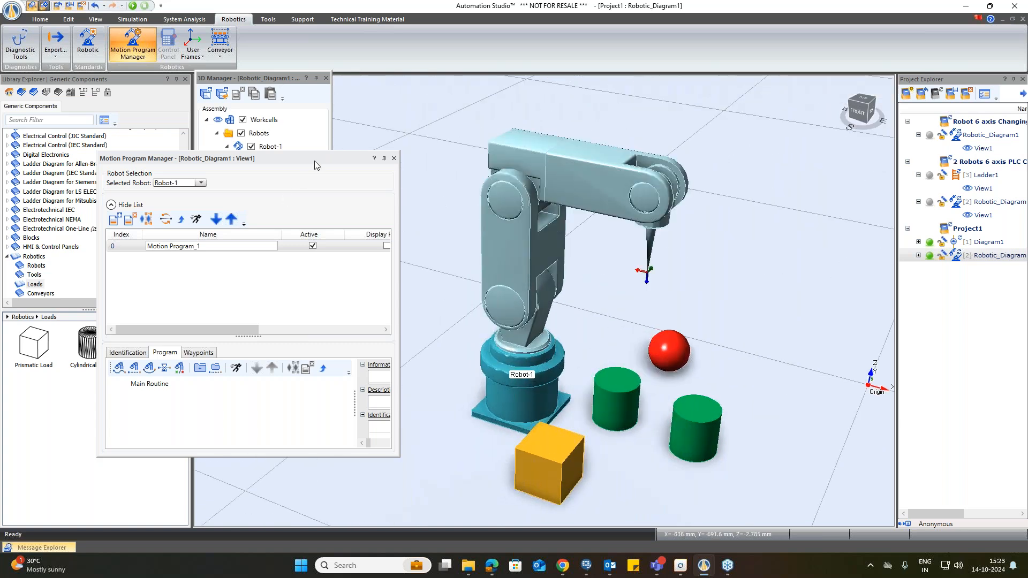
pyautogui.moveTo(325, 165); pyautogui.dragTo(403, 182)
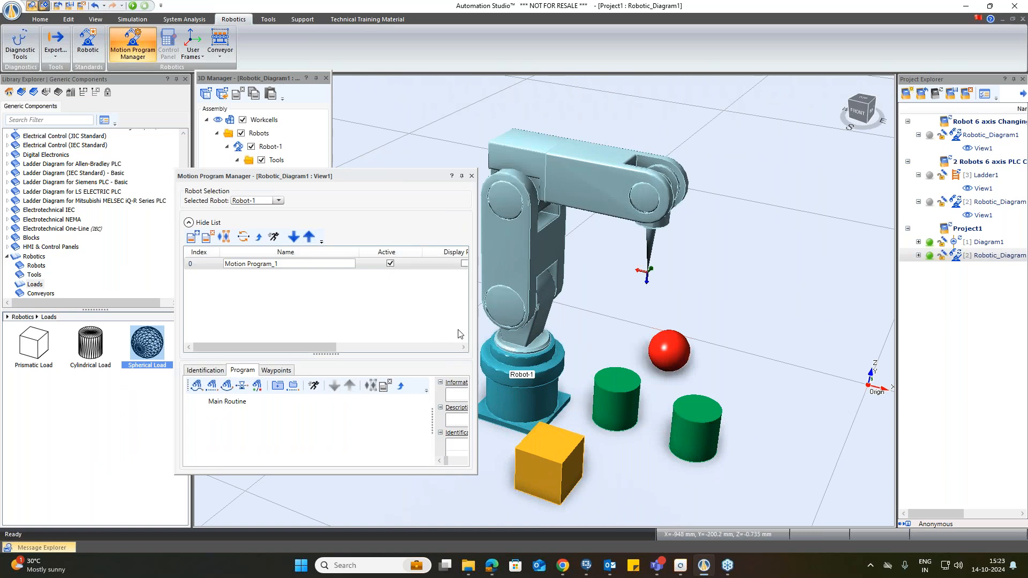
# Step: Open the Create Waypoint dialog for Motion Program_1 and pick the surface-centre mouse selection mode
pyautogui.click(279, 371)
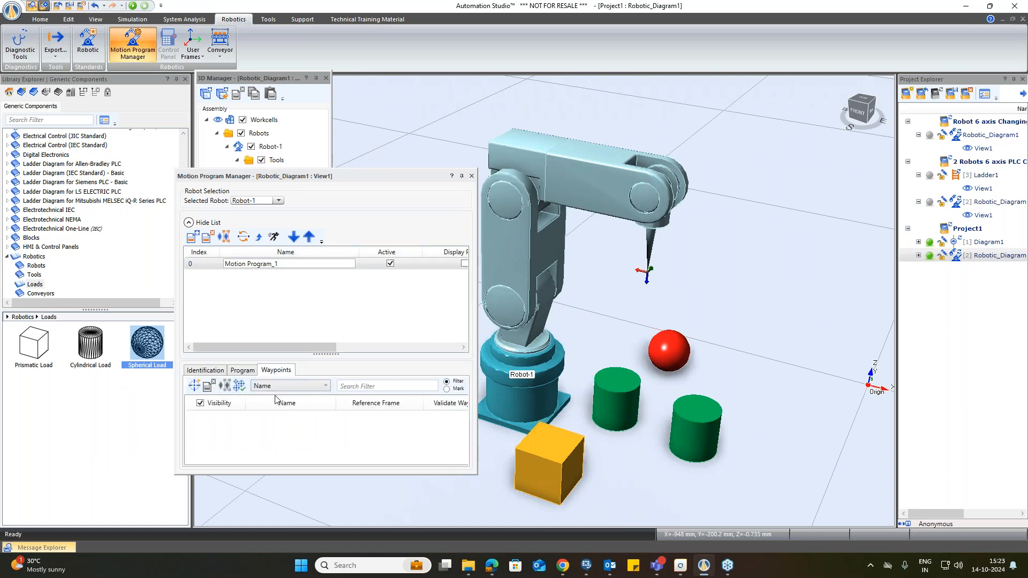
pyautogui.click(195, 386)
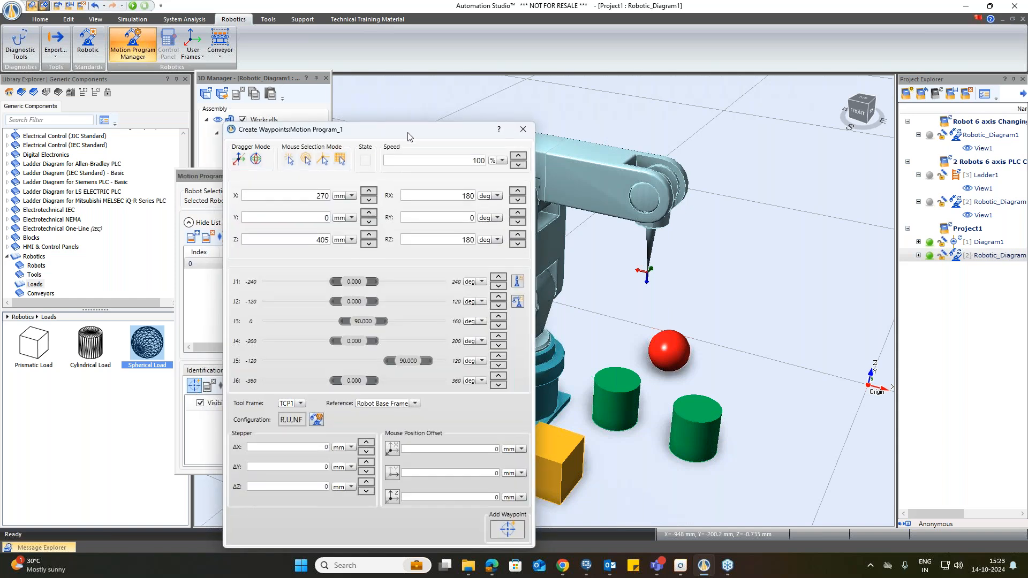
pyautogui.moveTo(406, 137); pyautogui.dragTo(345, 102)
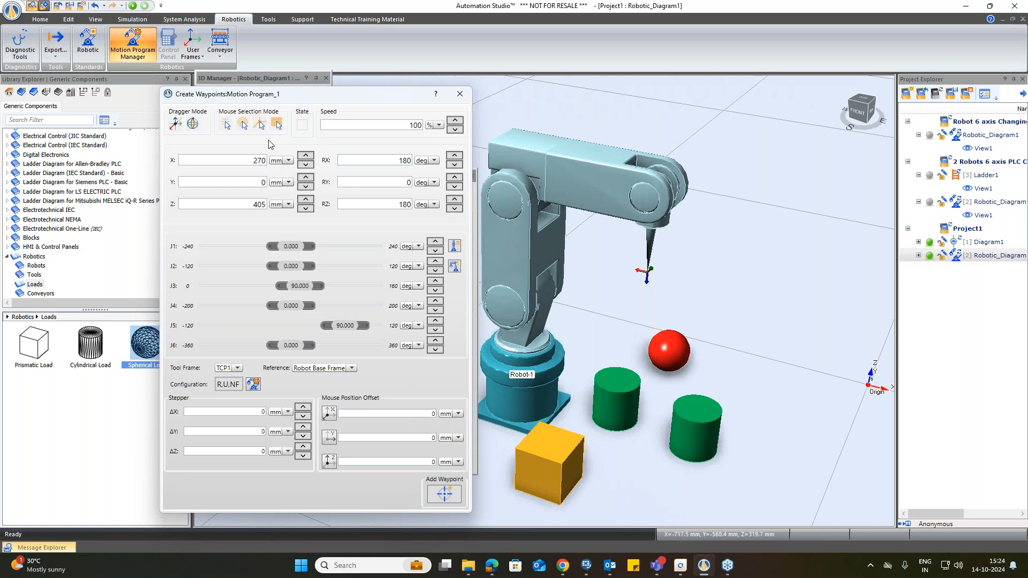
pyautogui.click(243, 126)
# Step: Add a waypoint at the centre of the box's top face named Waypoint_Box
pyautogui.click(547, 444)
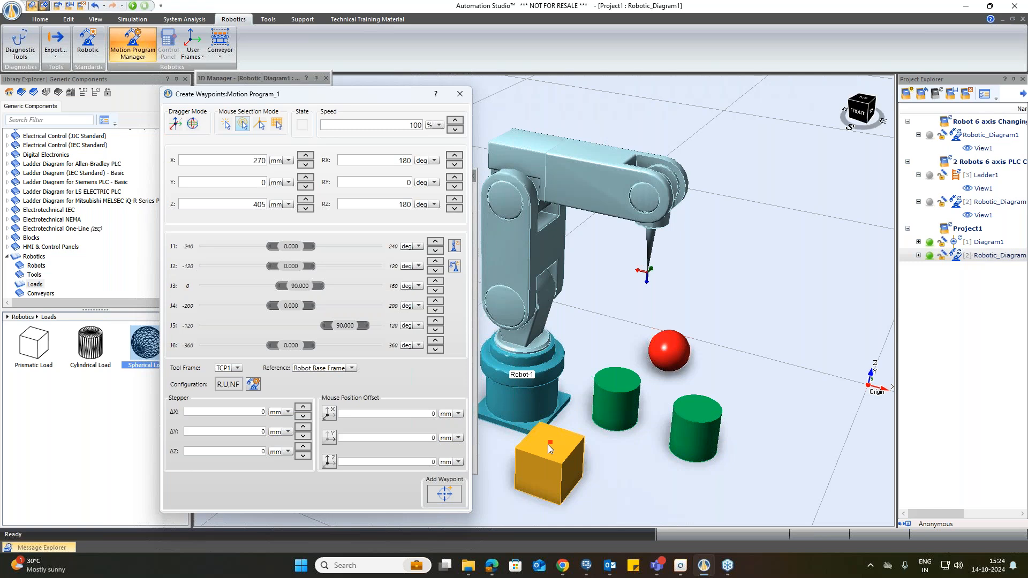
pyautogui.click(547, 445)
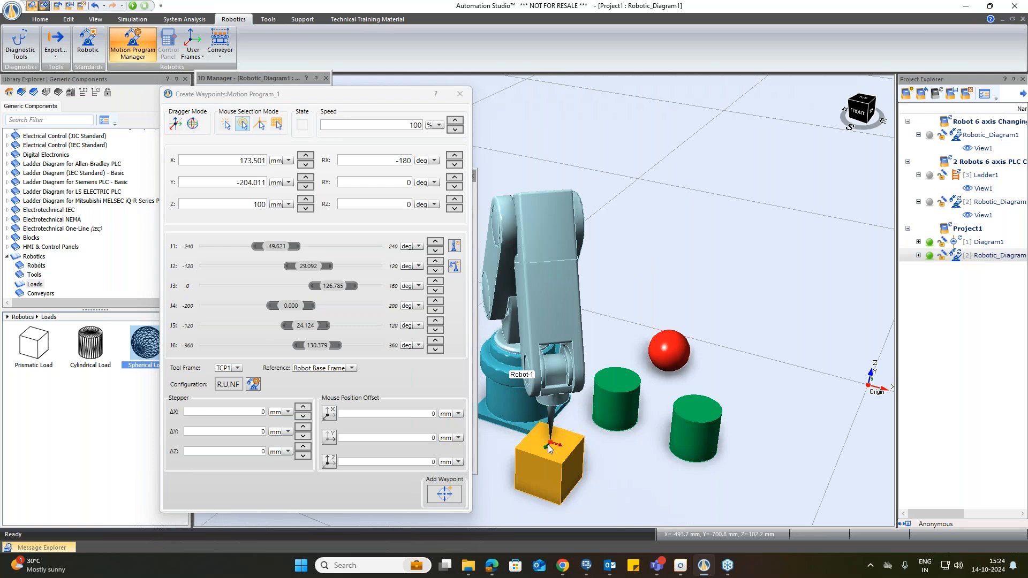
pyautogui.click(442, 494)
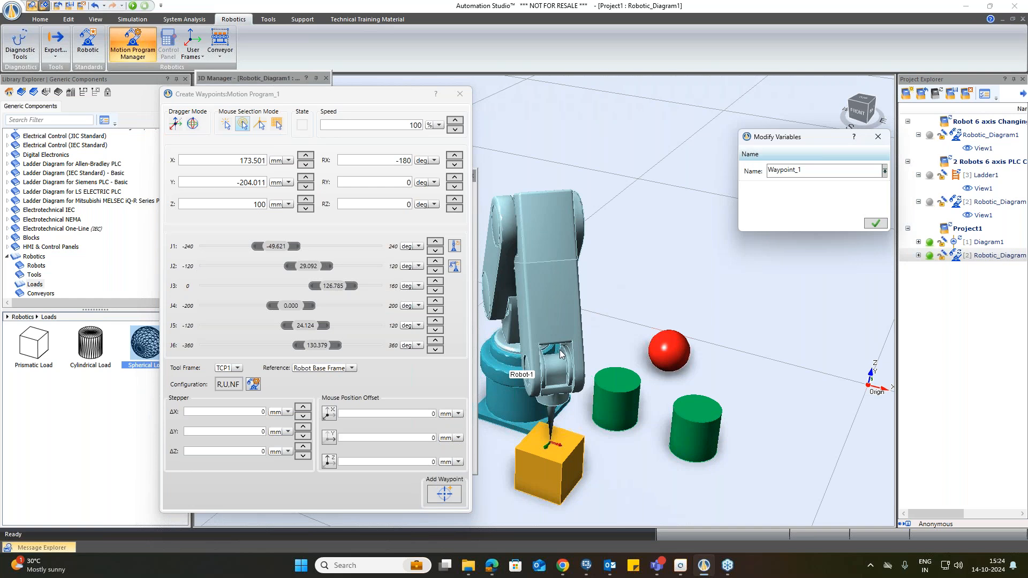
pyautogui.moveTo(796, 143); pyautogui.dragTo(715, 147)
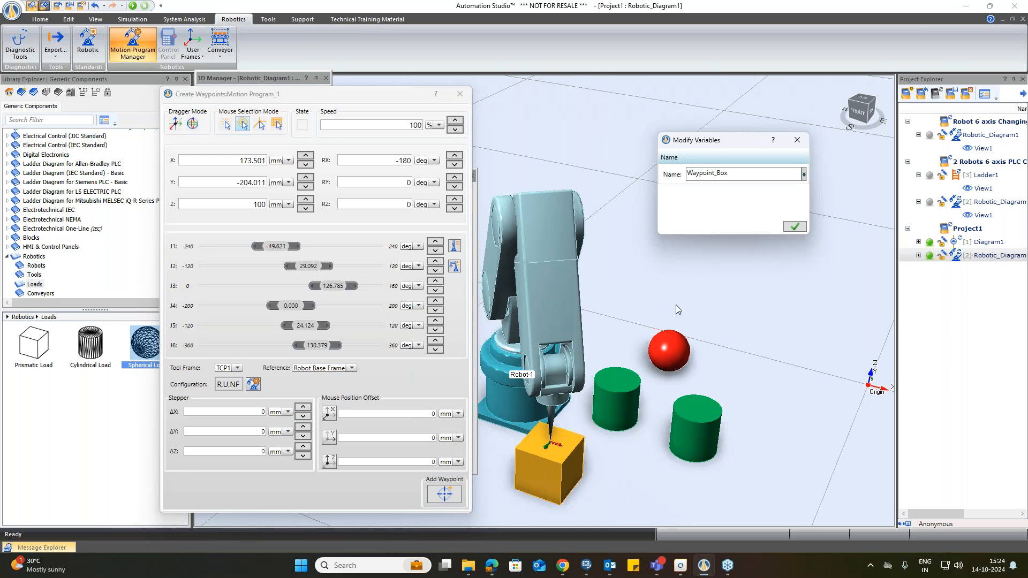
pyautogui.click(794, 227)
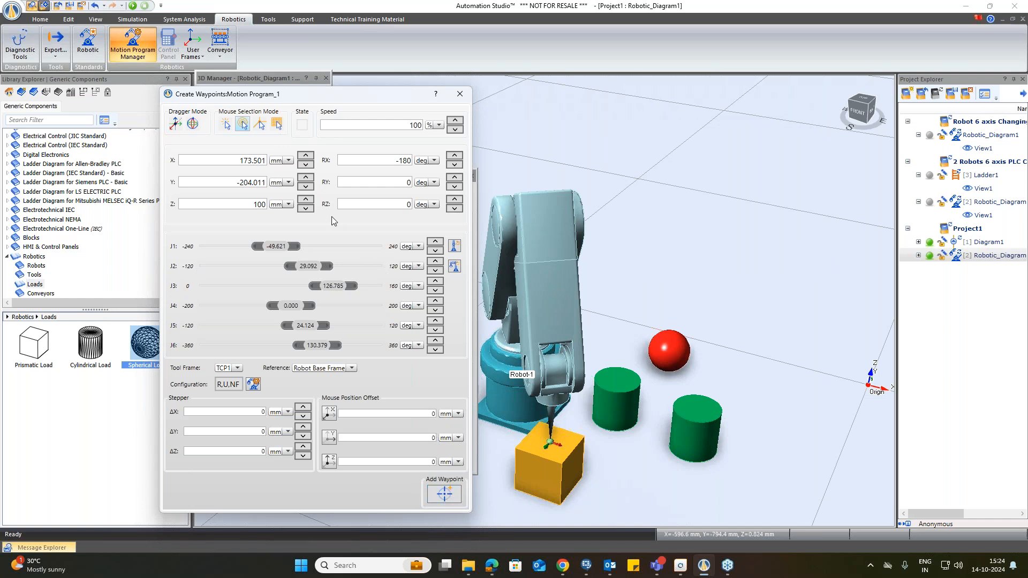
# Step: Add a waypoint on top of the nearer green cylinder named Waypoint_Cylinder1
pyautogui.click(622, 387)
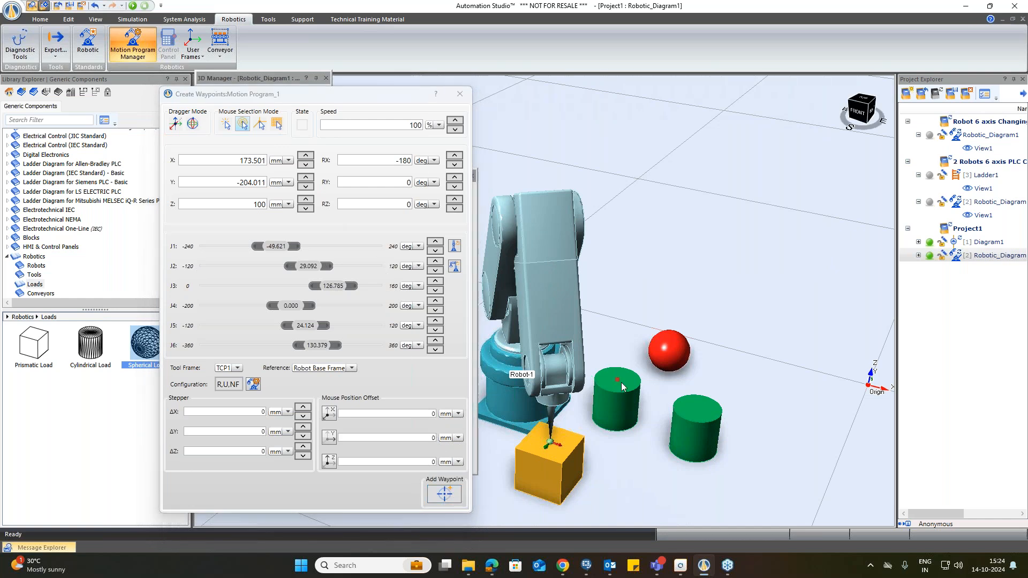
pyautogui.click(443, 495)
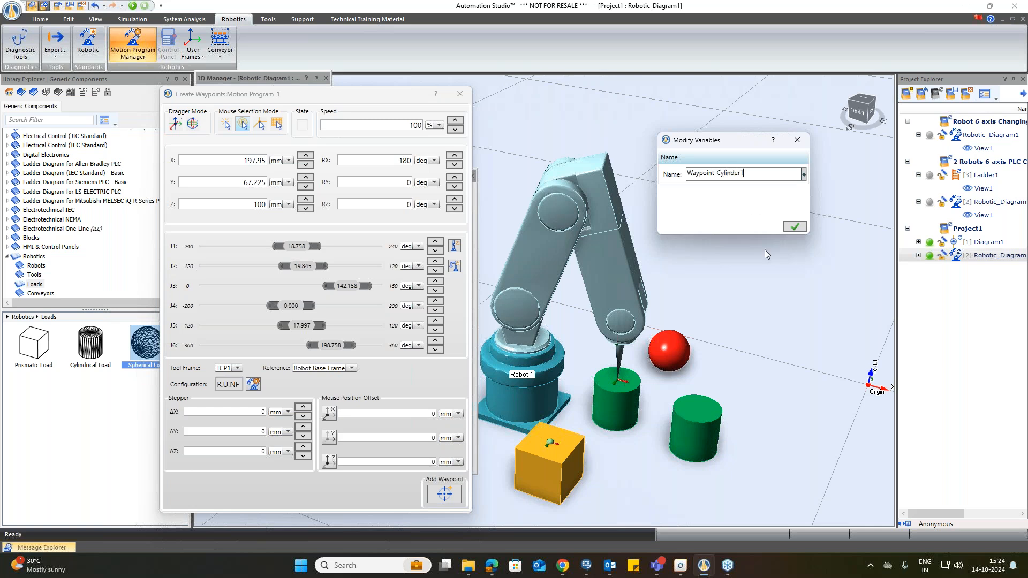
pyautogui.click(794, 227)
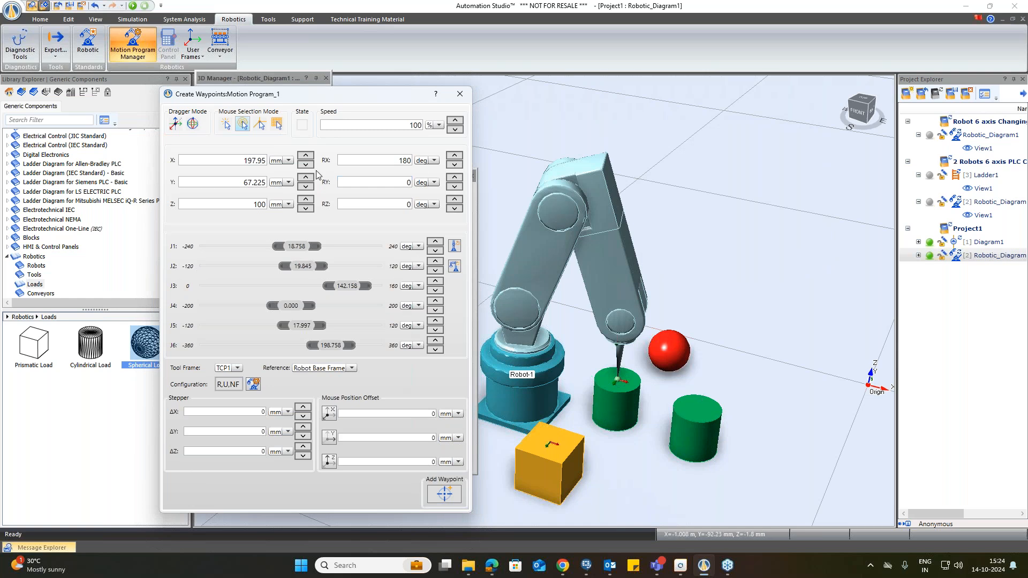
# Step: Switch the selection mode and add a waypoint on the red sphere named Waypoint_Sphere
pyautogui.click(225, 123)
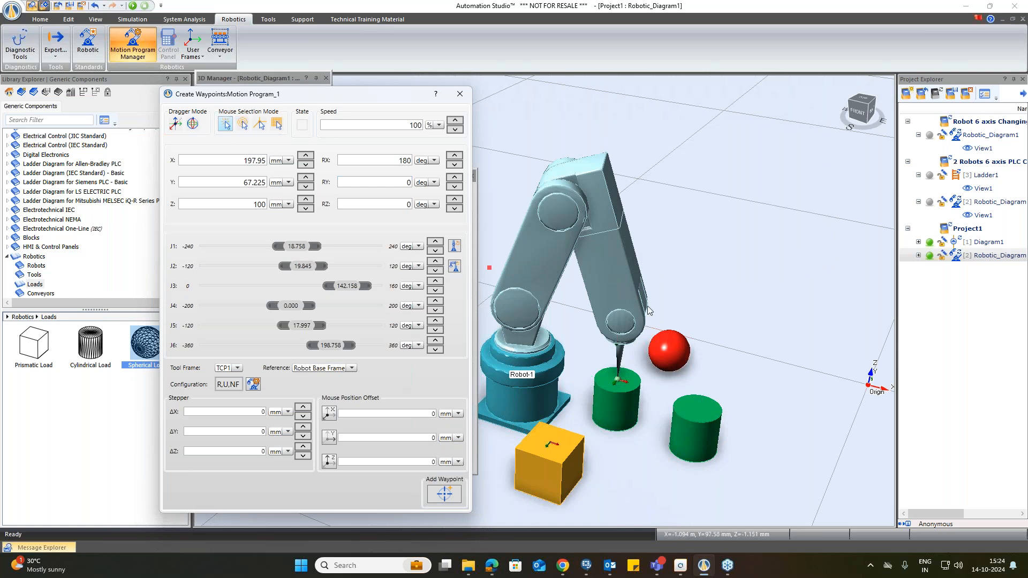
pyautogui.click(673, 348)
pyautogui.click(672, 346)
pyautogui.click(444, 493)
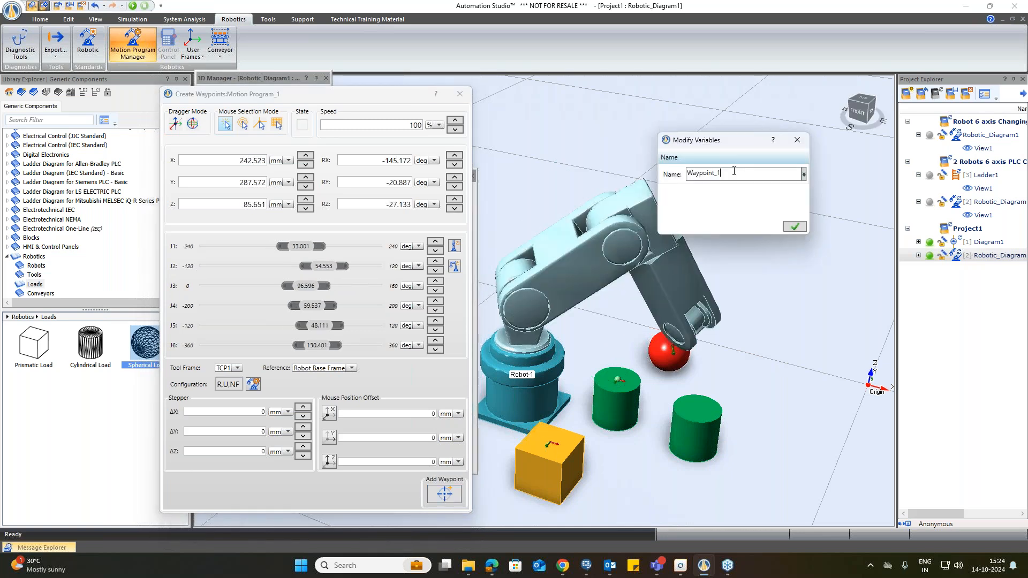
pyautogui.write('Sphere')
pyautogui.press('Return')
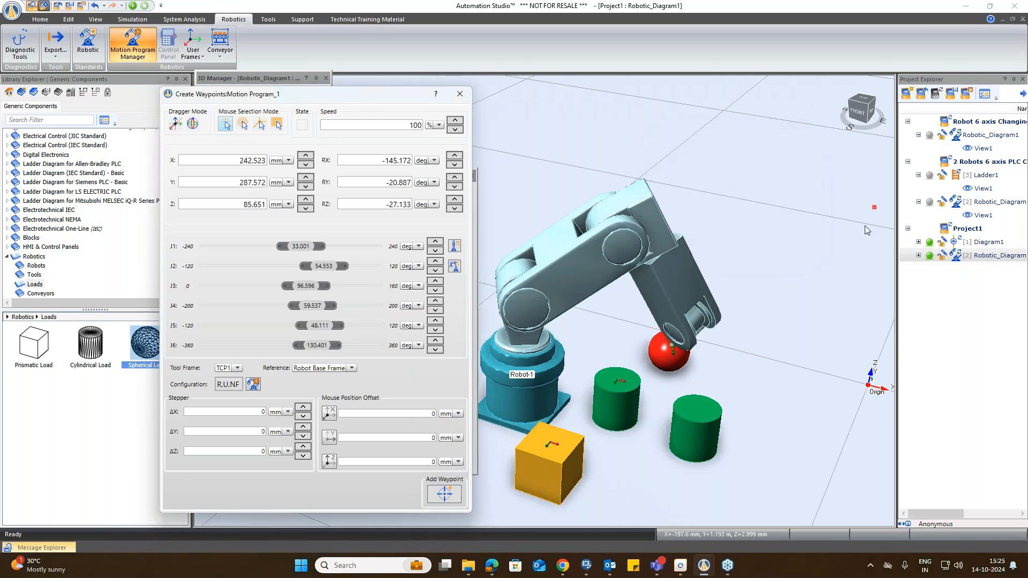
# Step: Add a waypoint on top of the farther green cylinder named Waypoint_cylinder2 and close the dialog
pyautogui.click(693, 409)
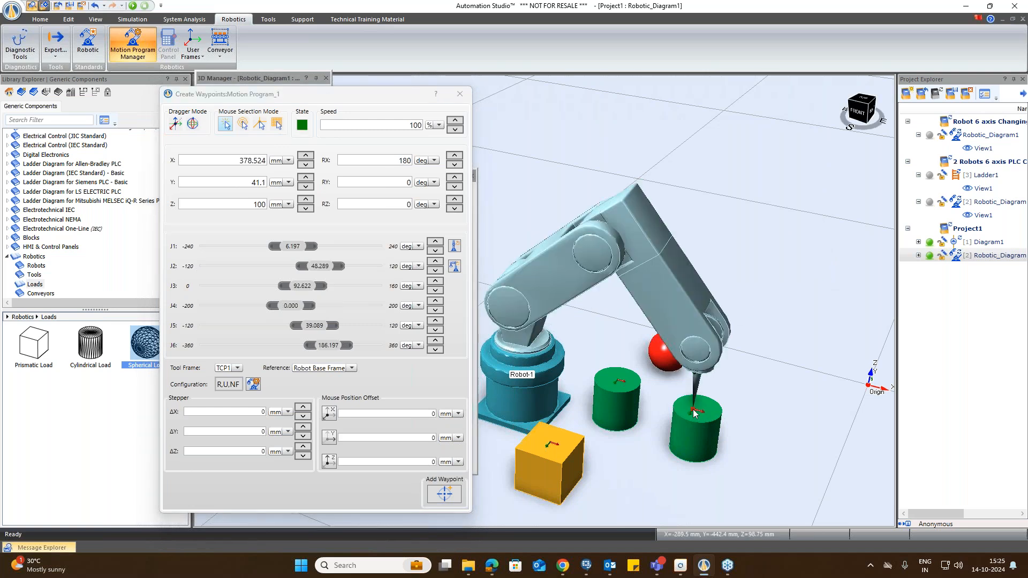
pyautogui.click(443, 494)
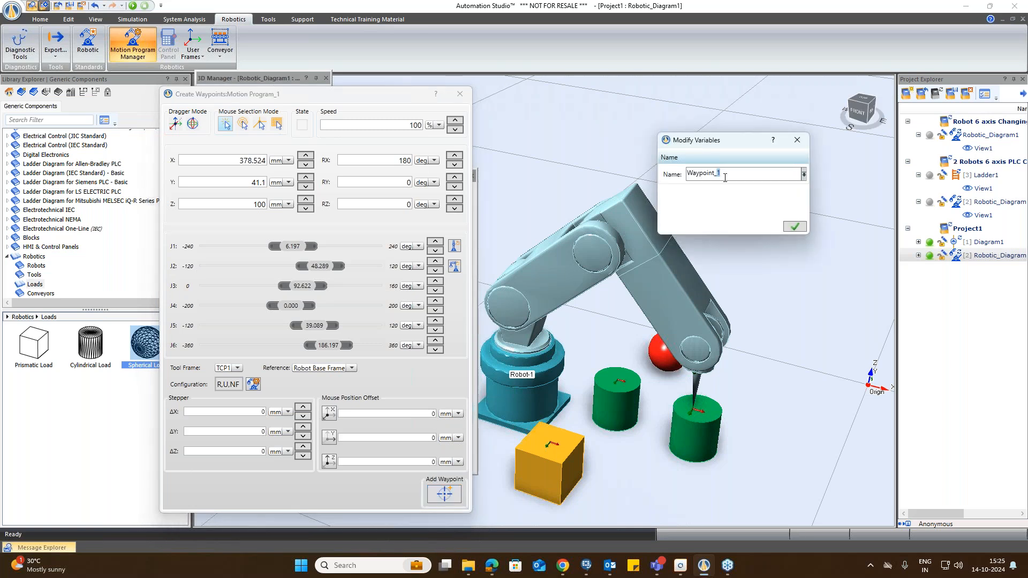
pyautogui.write('cylinder2')
pyautogui.click(794, 230)
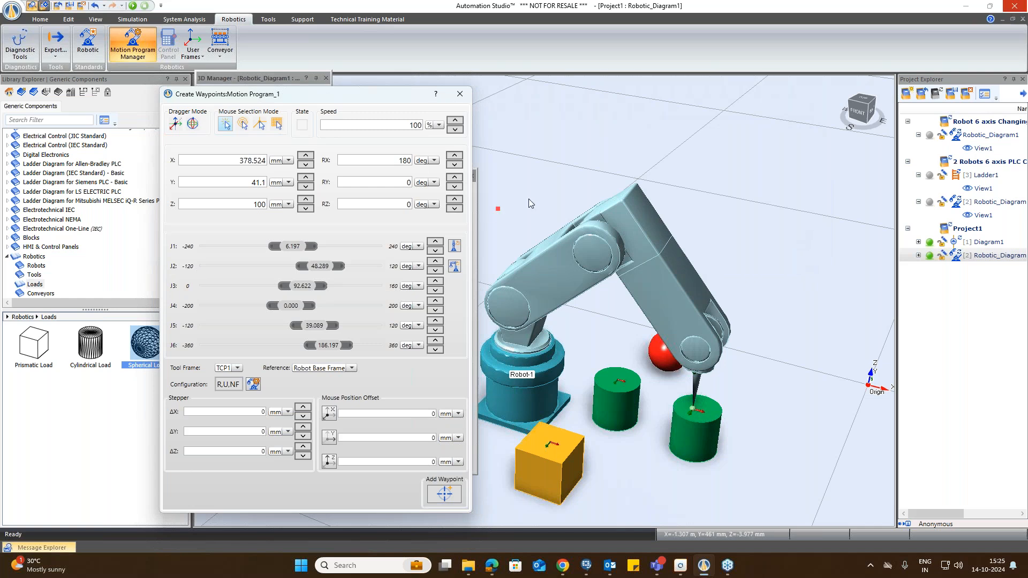
pyautogui.click(460, 95)
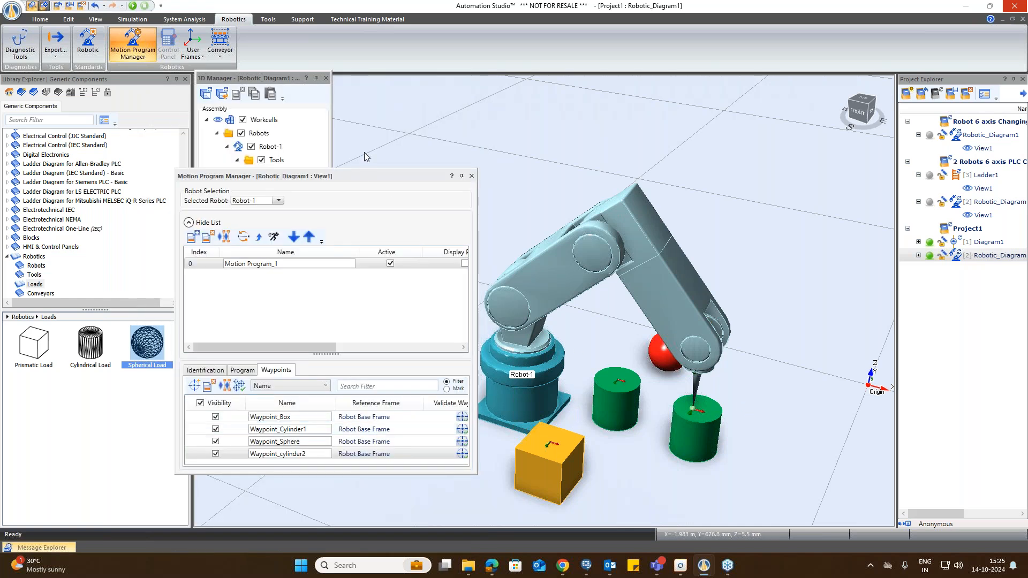
# Step: Resize and dock the Motion Program Manager on the left, then select Waypoint_Box in the waypoint list
pyautogui.moveTo(355, 172); pyautogui.dragTo(366, 104)
pyautogui.moveTo(328, 405)
pyautogui.mouseDown()
pyautogui.moveTo(329, 428)
pyautogui.moveTo(328, 410)
pyautogui.mouseUp()
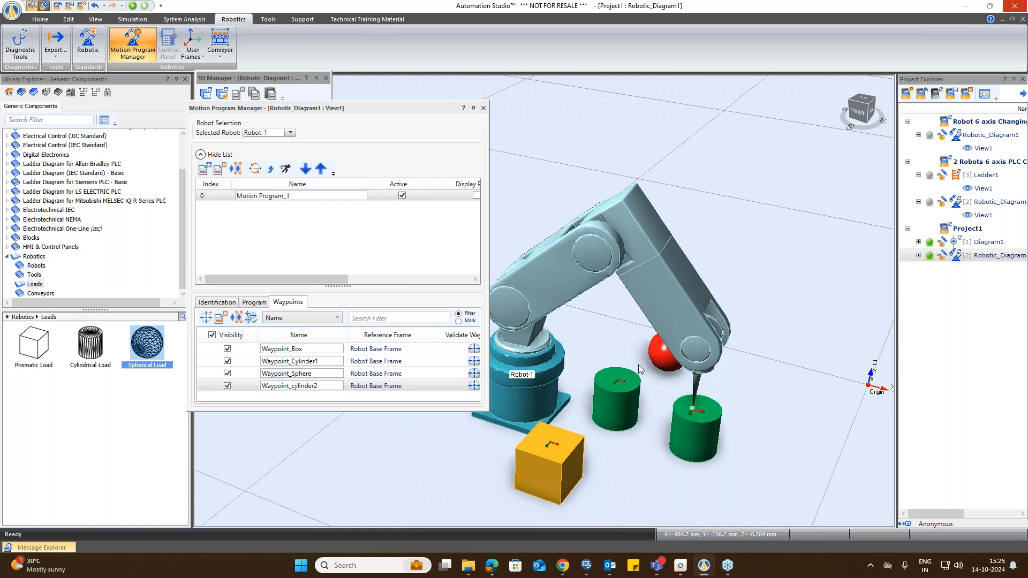
pyautogui.moveTo(485, 308); pyautogui.dragTo(915, 308)
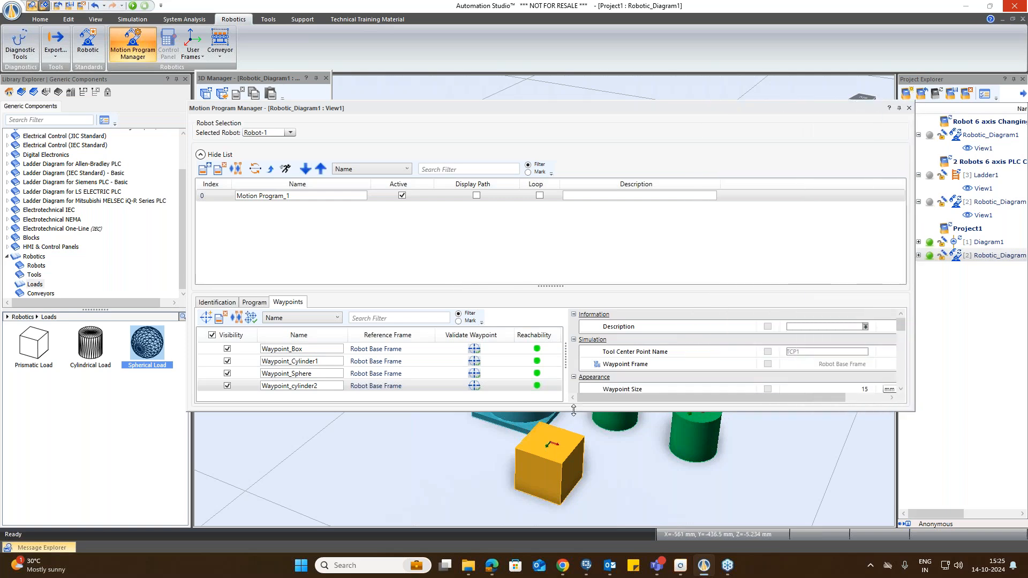
pyautogui.moveTo(570, 410); pyautogui.dragTo(570, 517)
pyautogui.moveTo(473, 106); pyautogui.dragTo(451, 36)
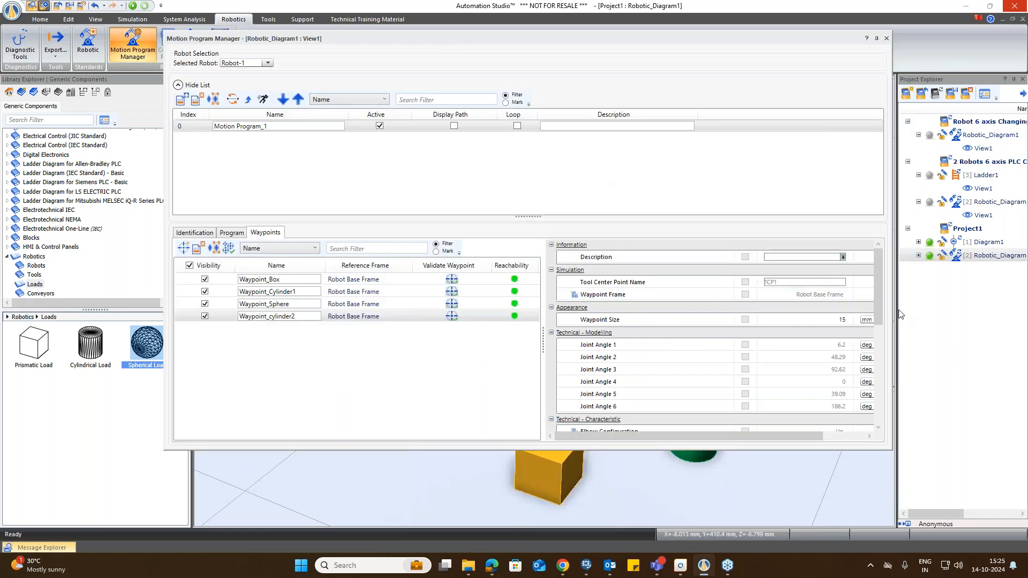
pyautogui.moveTo(898, 321); pyautogui.dragTo(958, 351)
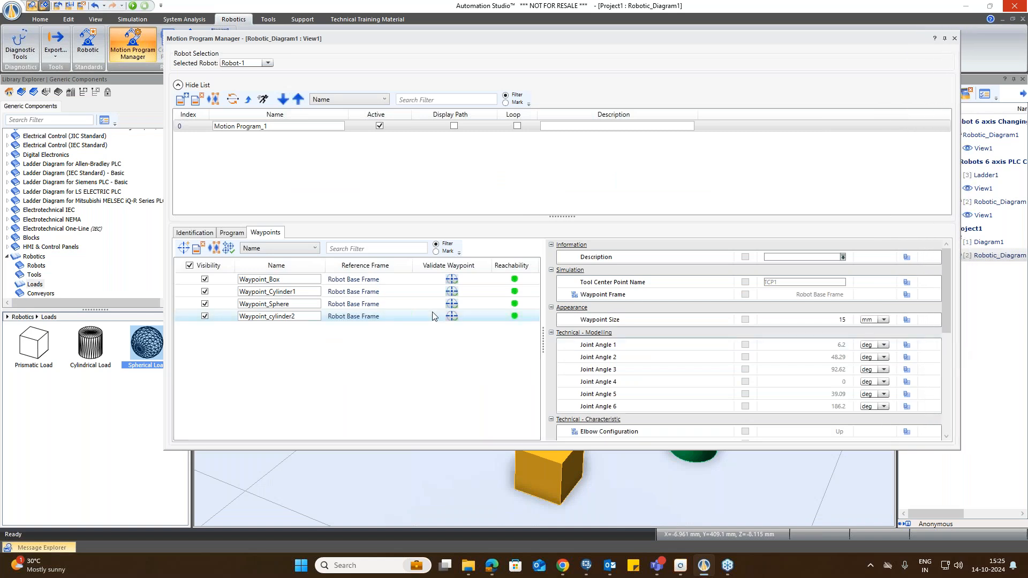
pyautogui.moveTo(541, 38); pyautogui.dragTo(408, 109)
pyautogui.moveTo(799, 265); pyautogui.dragTo(459, 277)
pyautogui.click(291, 332)
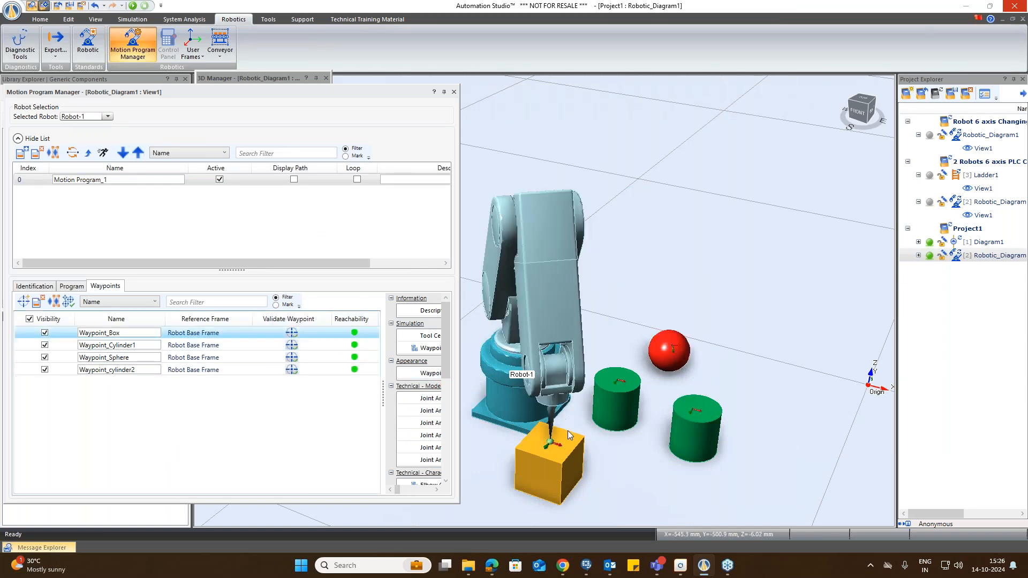
# Step: Validate the Cylinder1, Sphere and cylinder2 waypoints to send the robot to each in turn
pyautogui.click(291, 345)
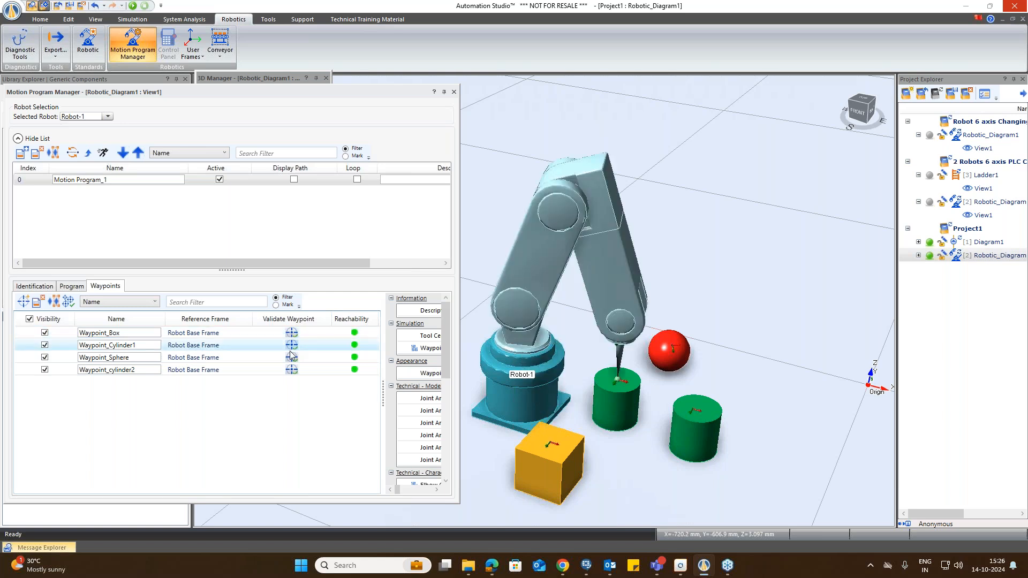
pyautogui.click(292, 357)
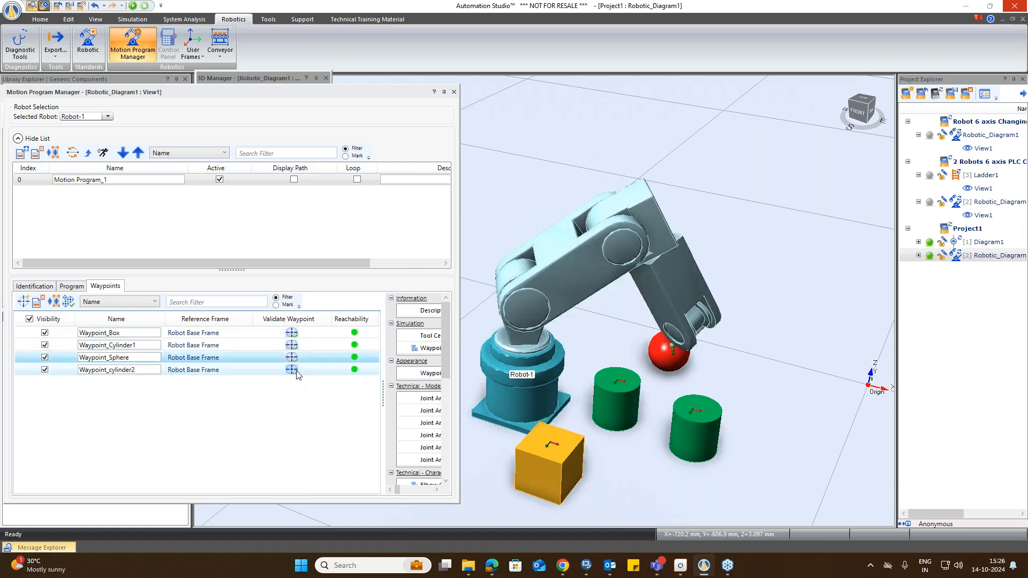
pyautogui.click(293, 370)
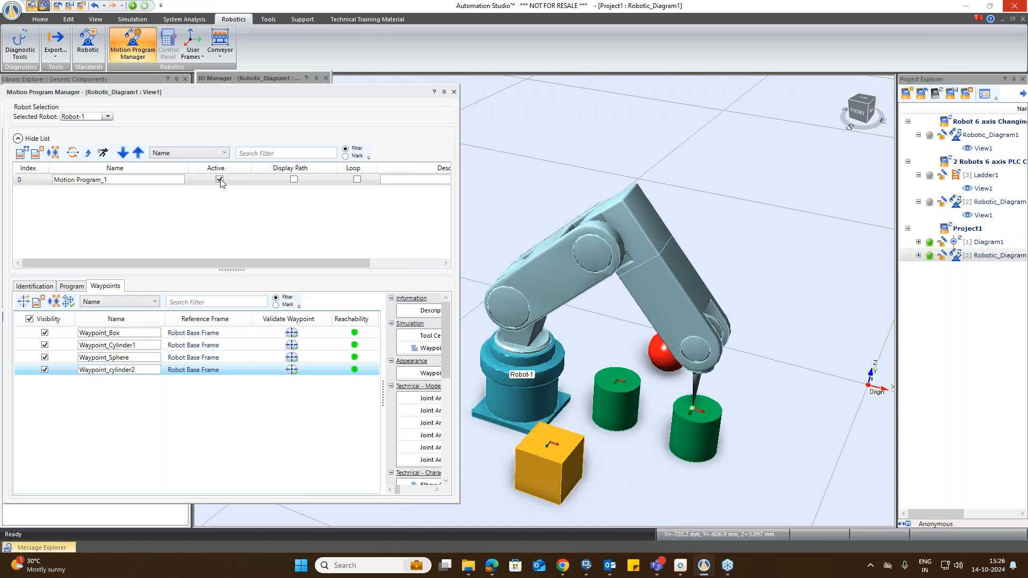
# Step: Add a waypoint on the floor beside the red sphere named Waypoint_Home and close the dialog
pyautogui.click(27, 303)
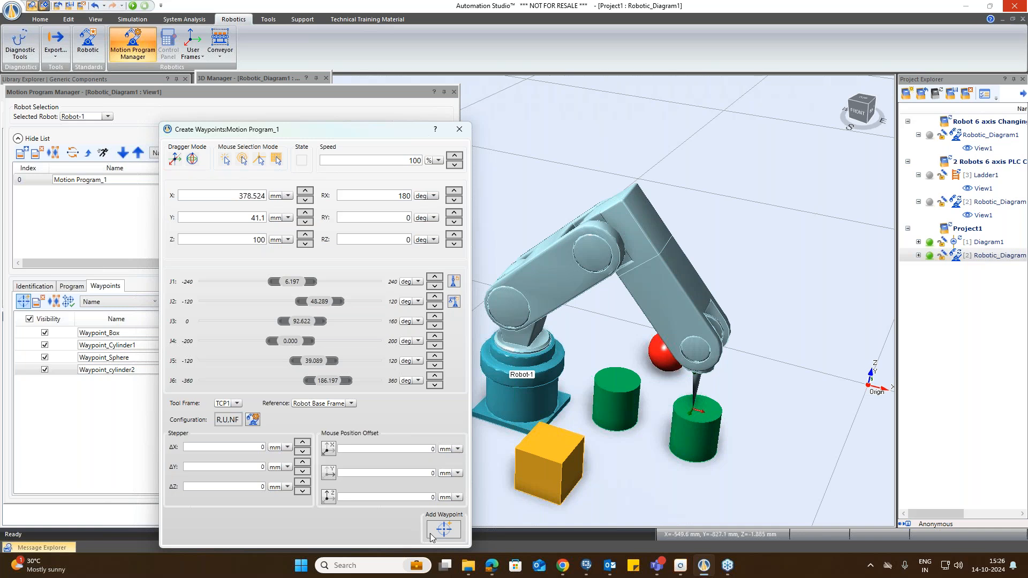
pyautogui.click(225, 159)
pyautogui.click(665, 394)
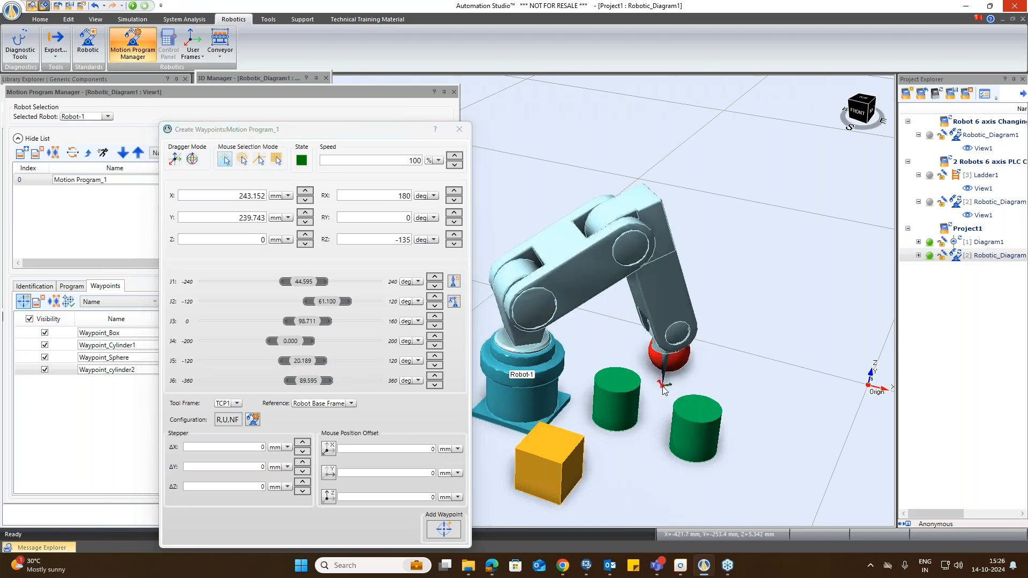
pyautogui.click(666, 391)
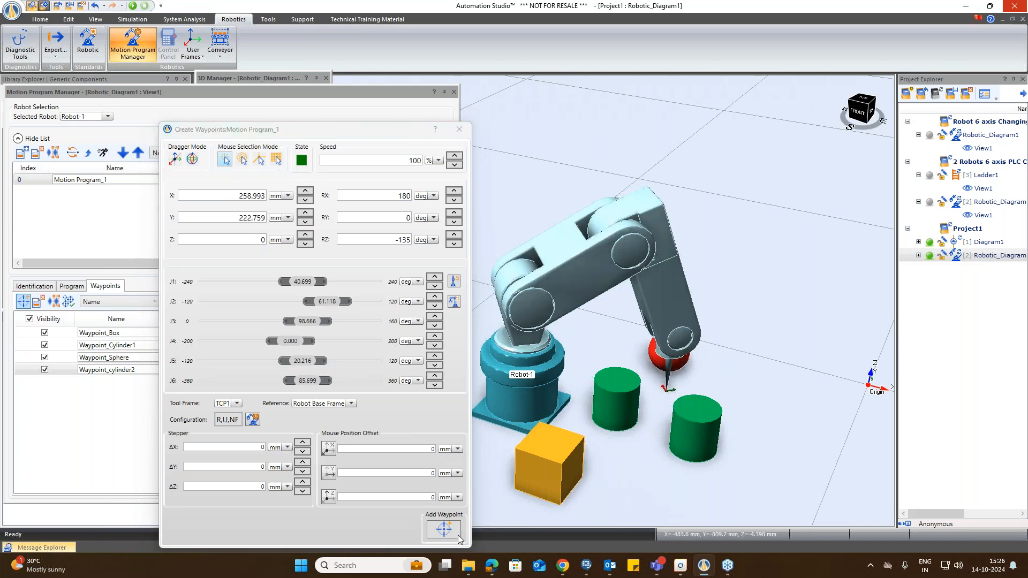
pyautogui.click(445, 530)
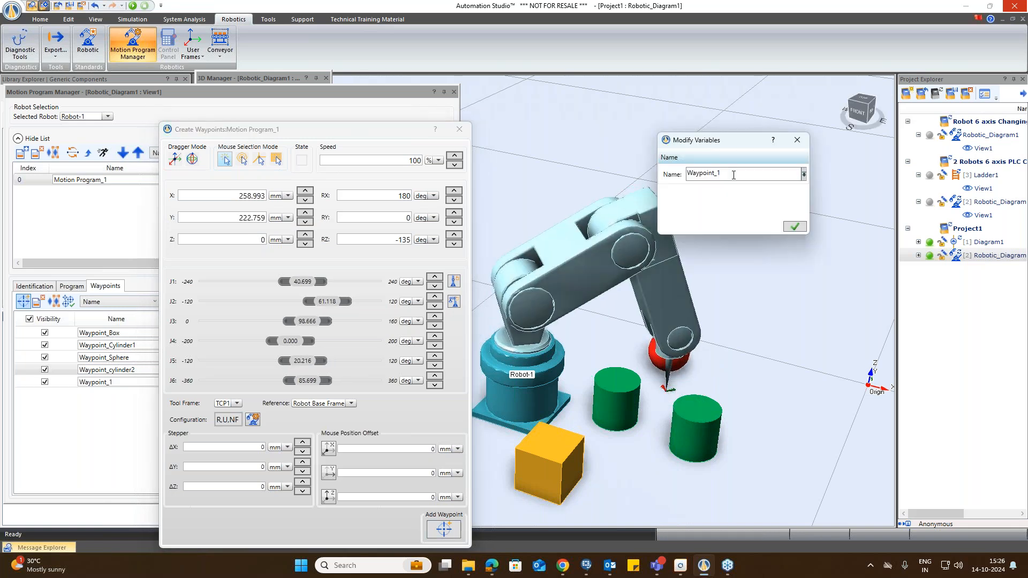
pyautogui.write('Home')
pyautogui.click(795, 226)
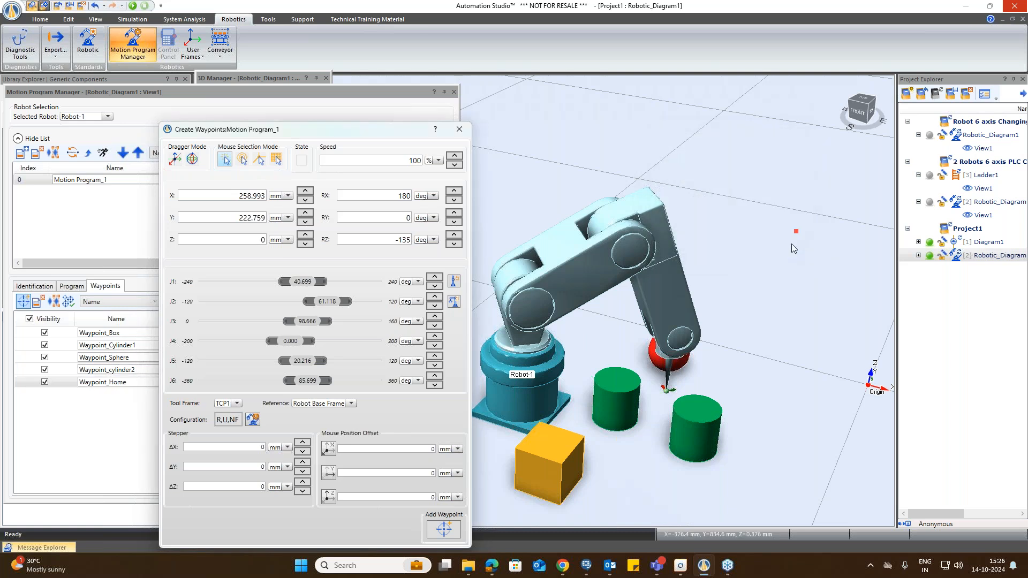
pyautogui.click(460, 129)
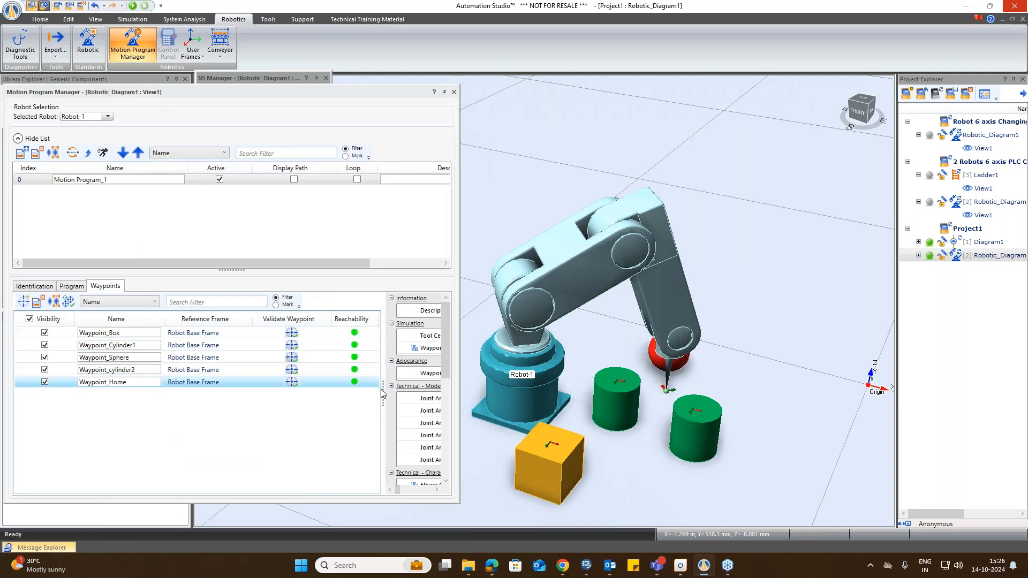
# Step: Widen the Motion Program Manager and review the properties of Waypoint_Box, Waypoint_Cylinder1 and Waypoint_Sphere
pyautogui.moveTo(382, 394); pyautogui.dragTo(403, 397)
pyautogui.click(402, 397)
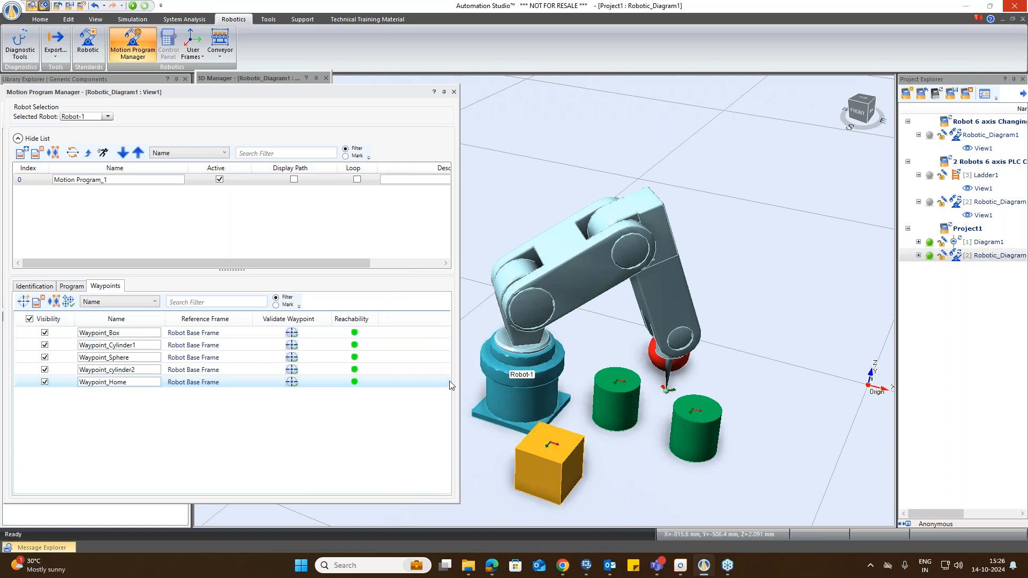
pyautogui.moveTo(460, 373); pyautogui.dragTo(571, 374)
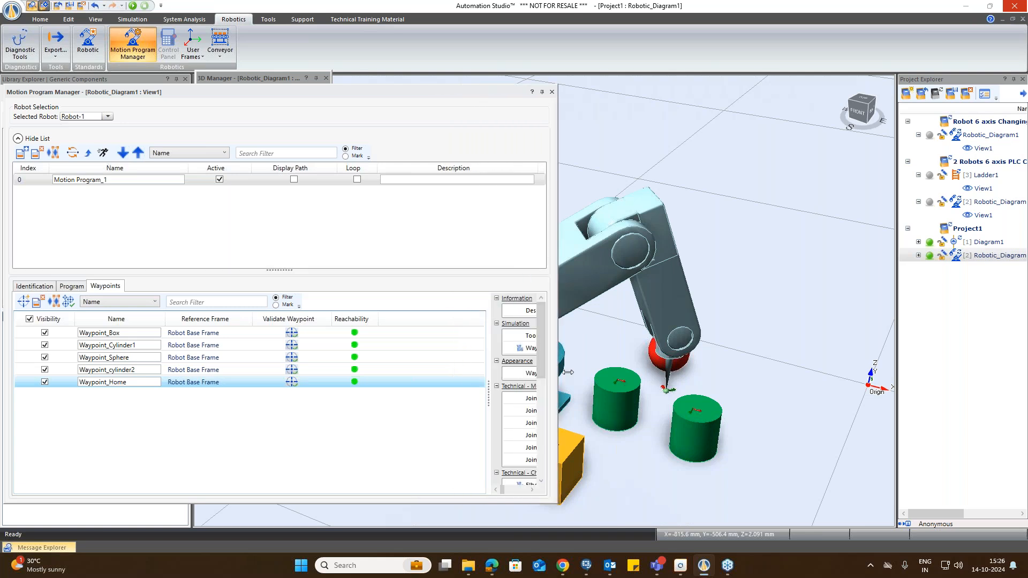
pyautogui.moveTo(488, 399); pyautogui.dragTo(374, 400)
pyautogui.moveTo(571, 349); pyautogui.dragTo(867, 332)
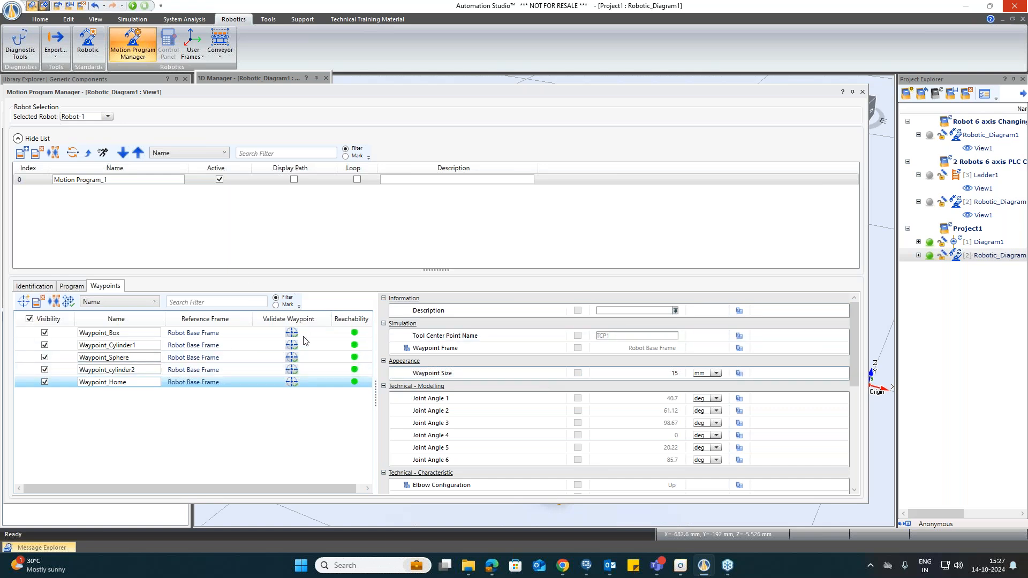
pyautogui.click(234, 333)
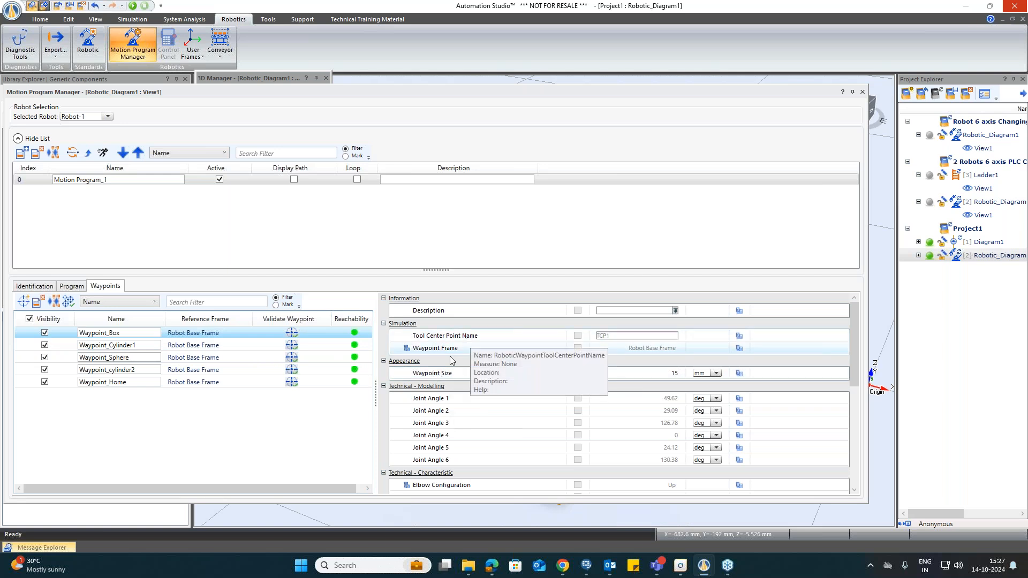
pyautogui.scroll(-1, 589, 383)
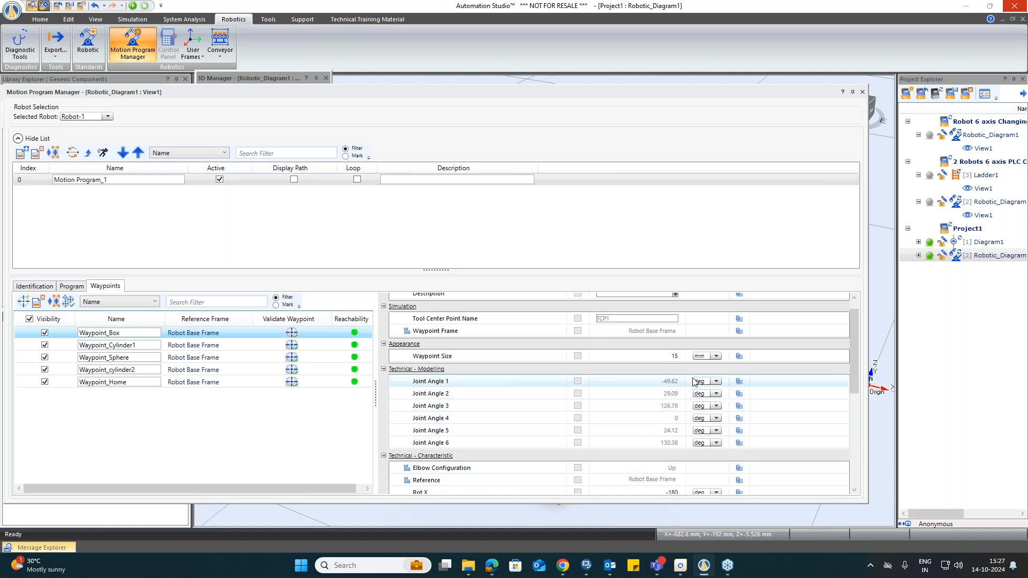
pyautogui.scroll(-3, 694, 407)
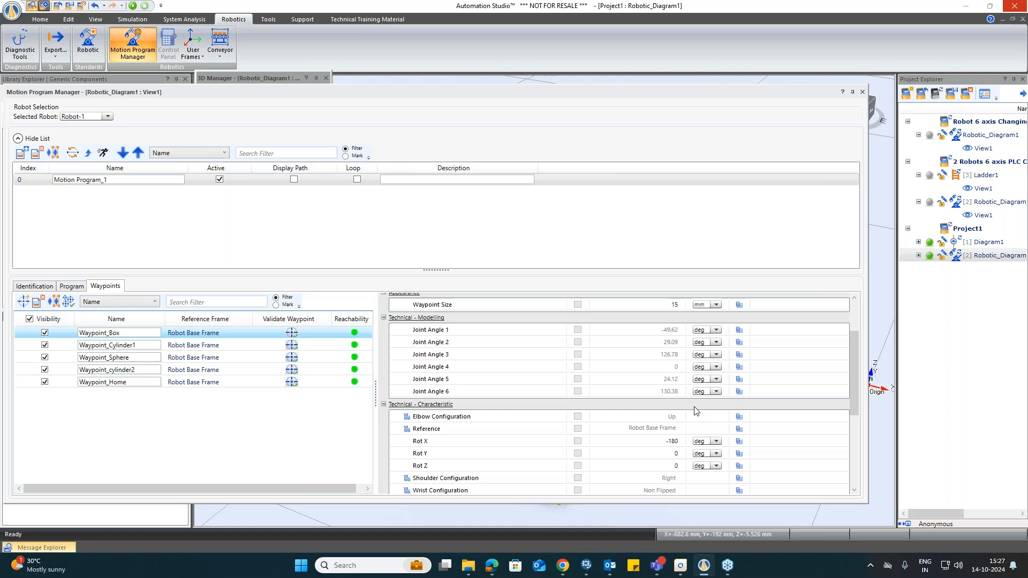
pyautogui.scroll(-5, 694, 411)
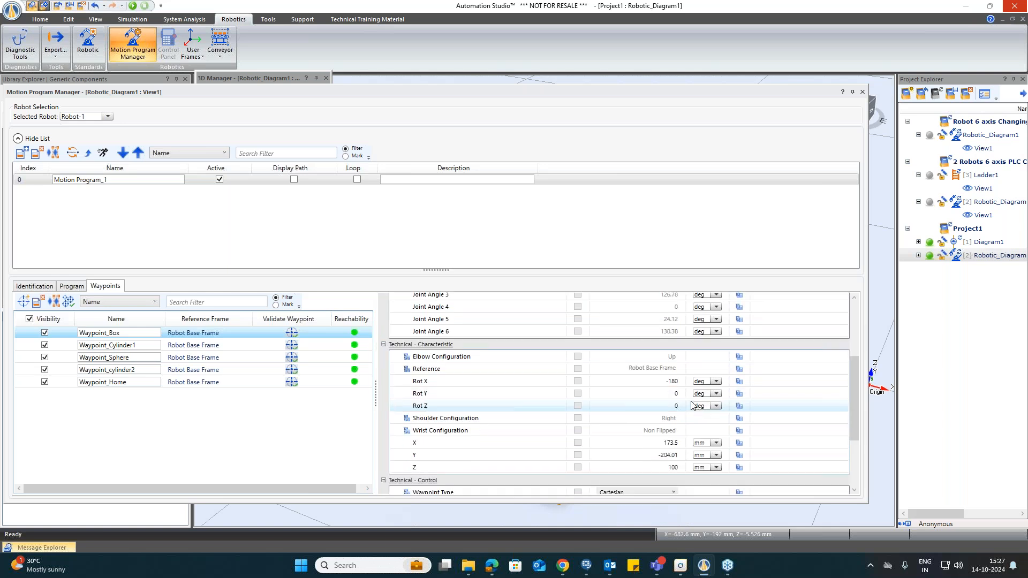
pyautogui.scroll(-1, 692, 407)
pyautogui.scroll(-4, 691, 405)
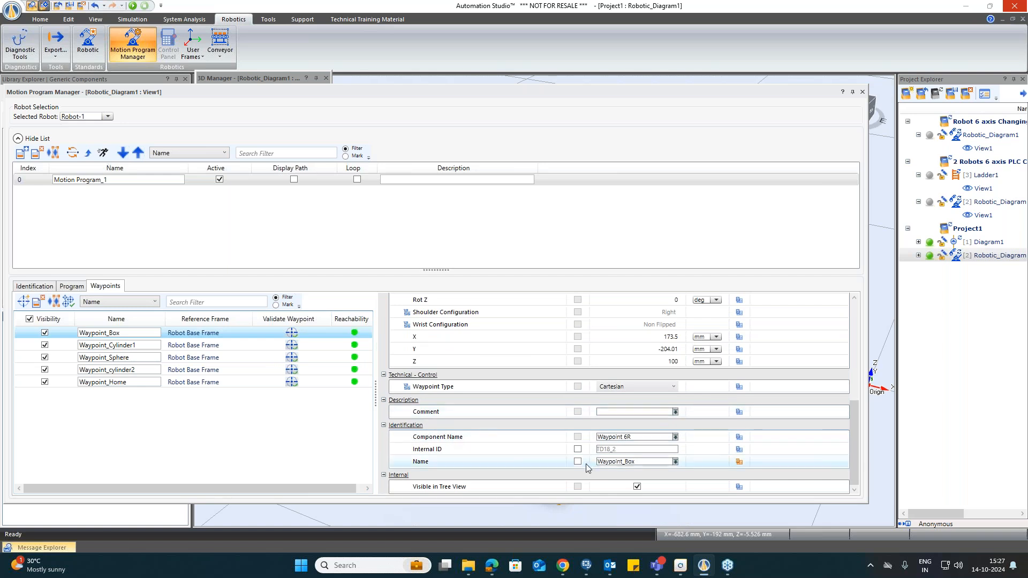
pyautogui.scroll(10, 483, 429)
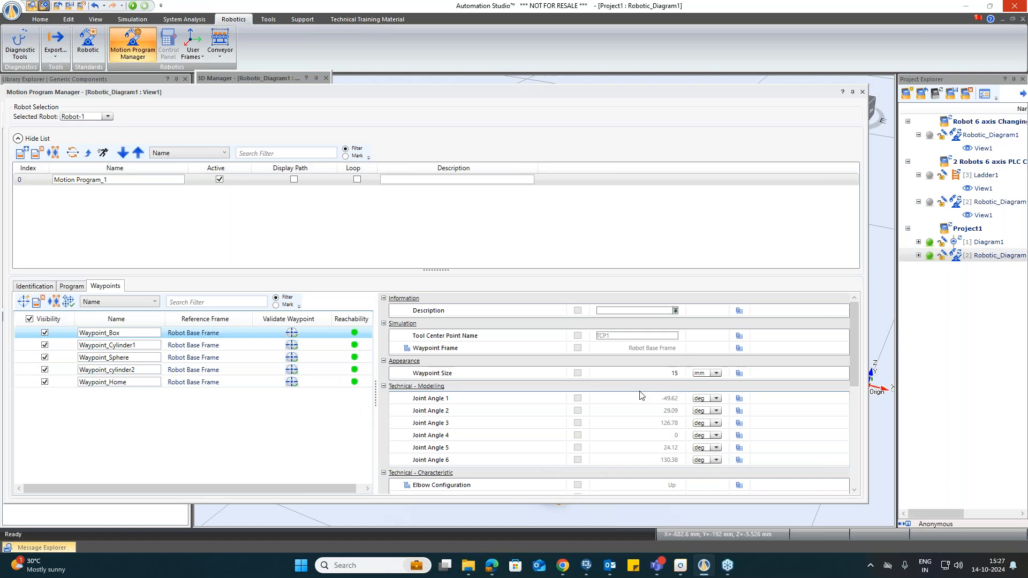
pyautogui.click(218, 348)
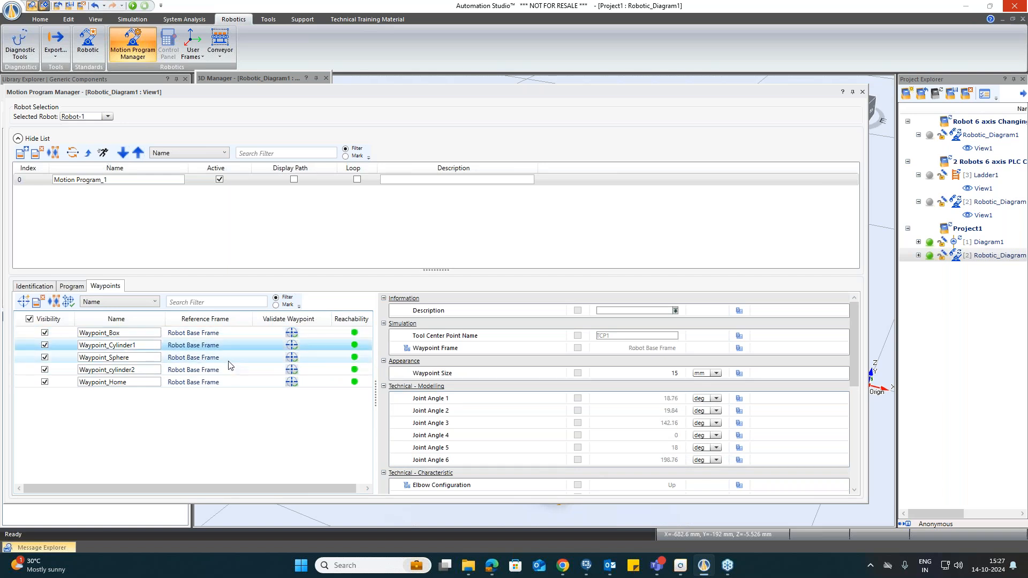
pyautogui.click(229, 361)
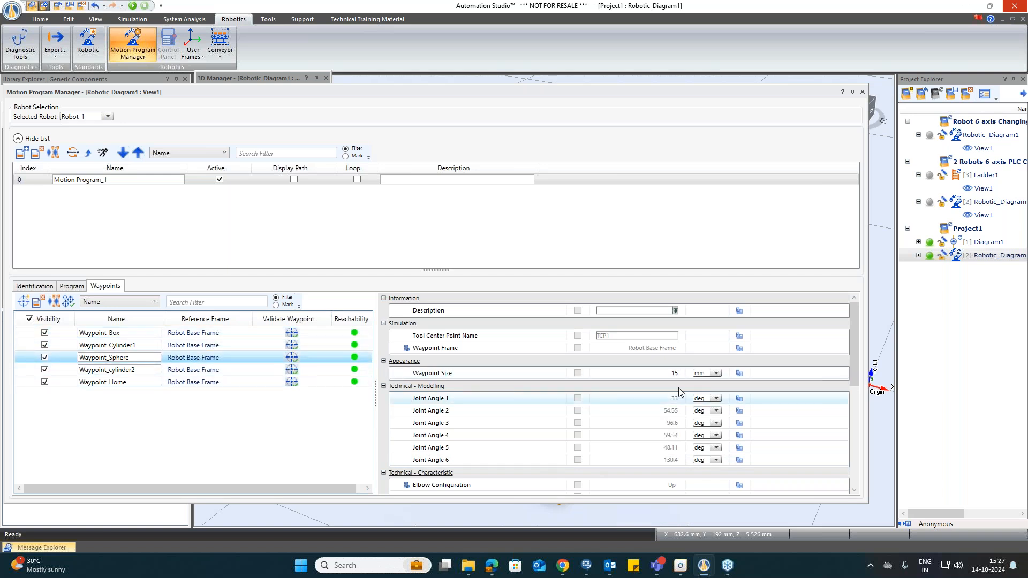
# Step: Narrow the Motion Program Manager, open the Program tab of Motion Program_1 and add a Move L instruction
pyautogui.moveTo(867, 296); pyautogui.dragTo(401, 298)
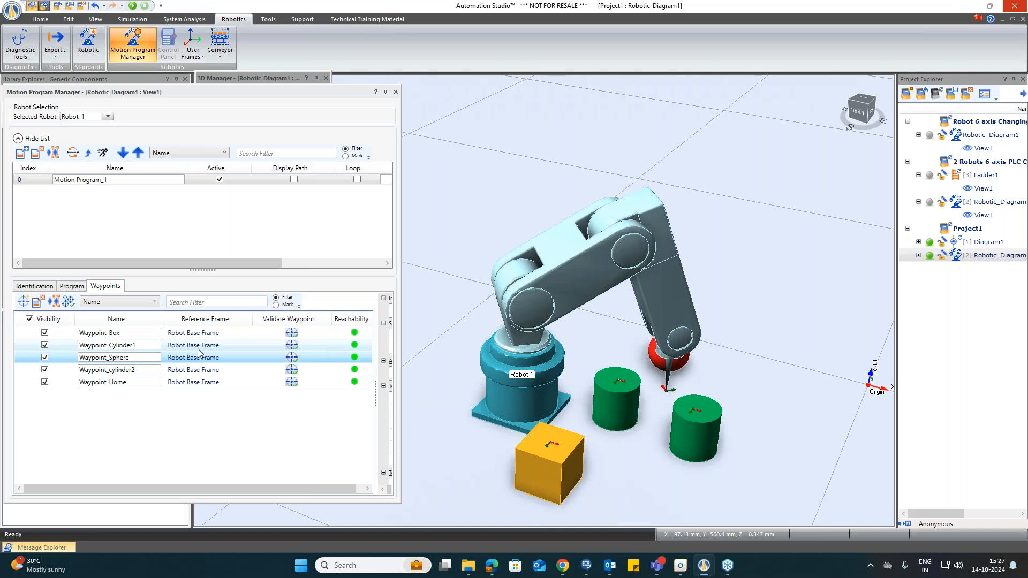
pyautogui.click(246, 345)
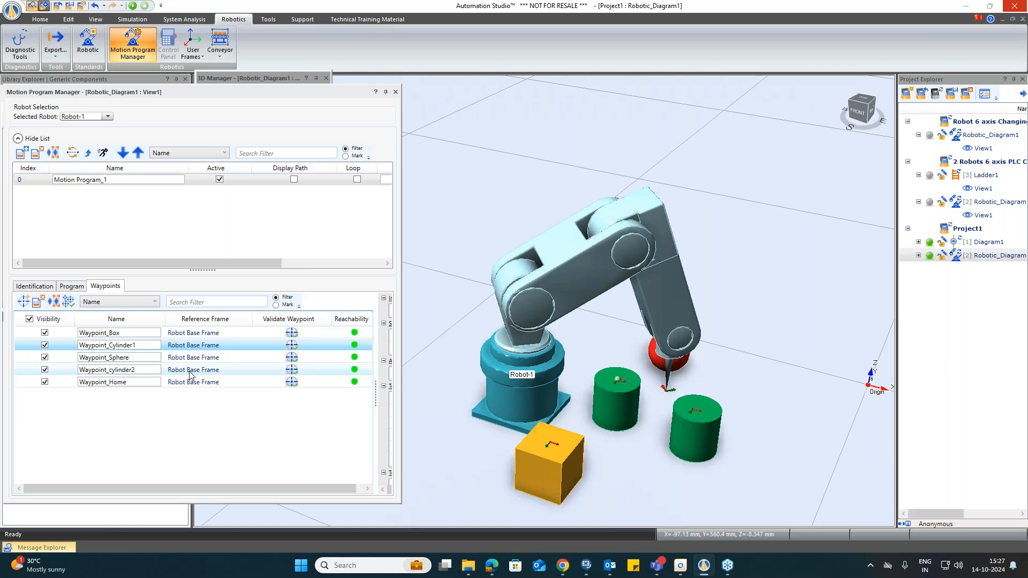
pyautogui.click(72, 287)
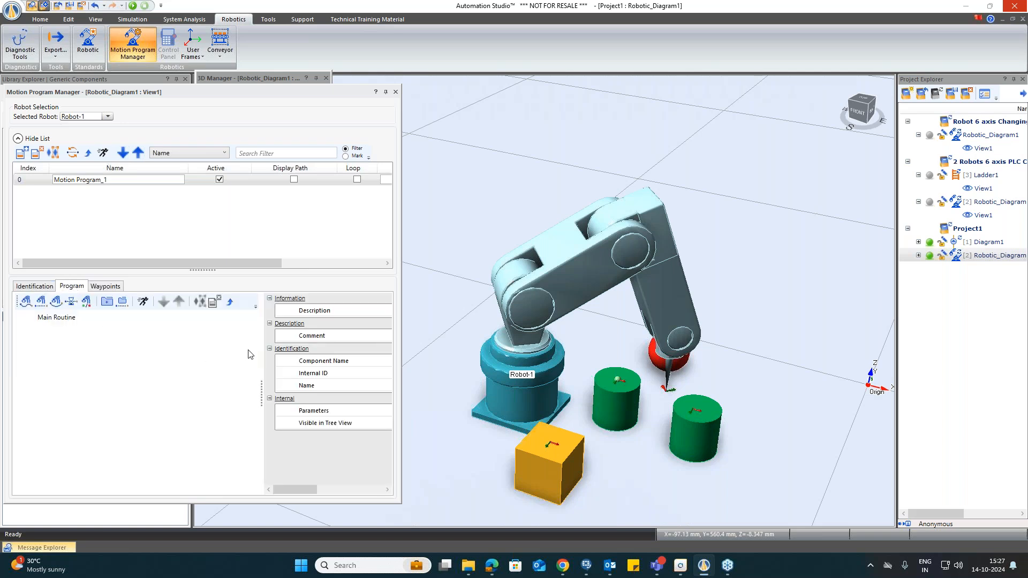
pyautogui.moveTo(261, 397); pyautogui.dragTo(272, 394)
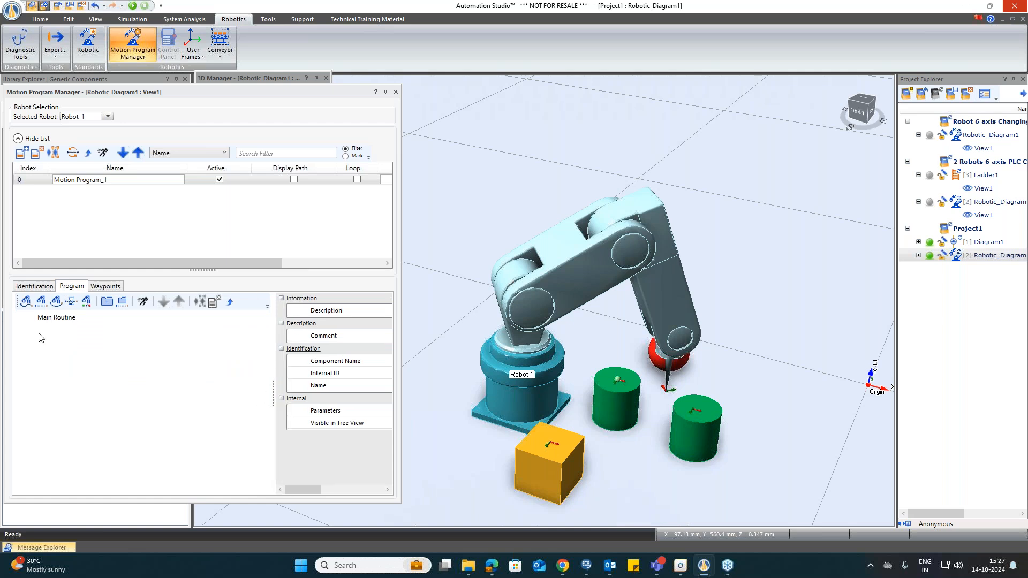
pyautogui.click(41, 301)
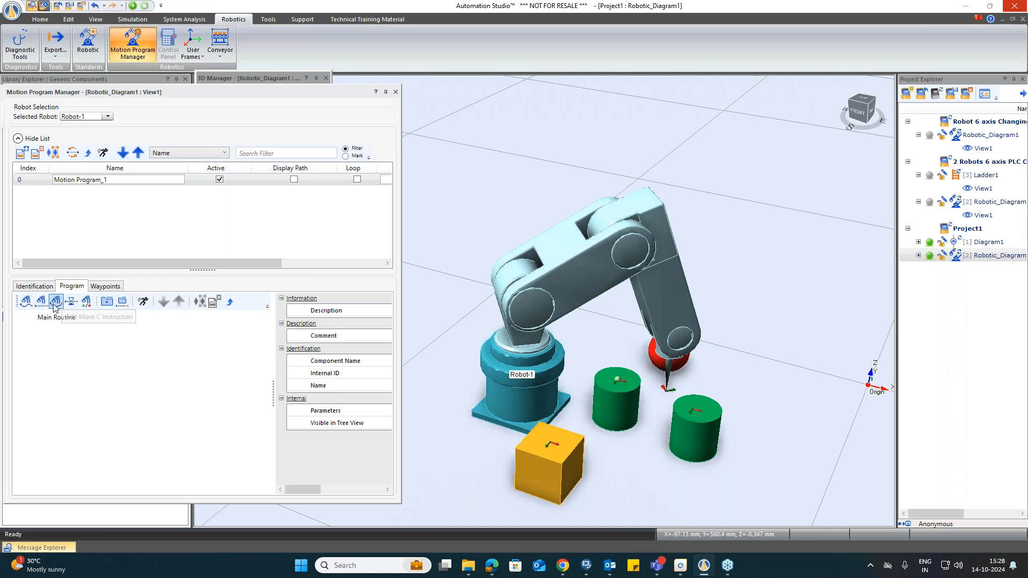
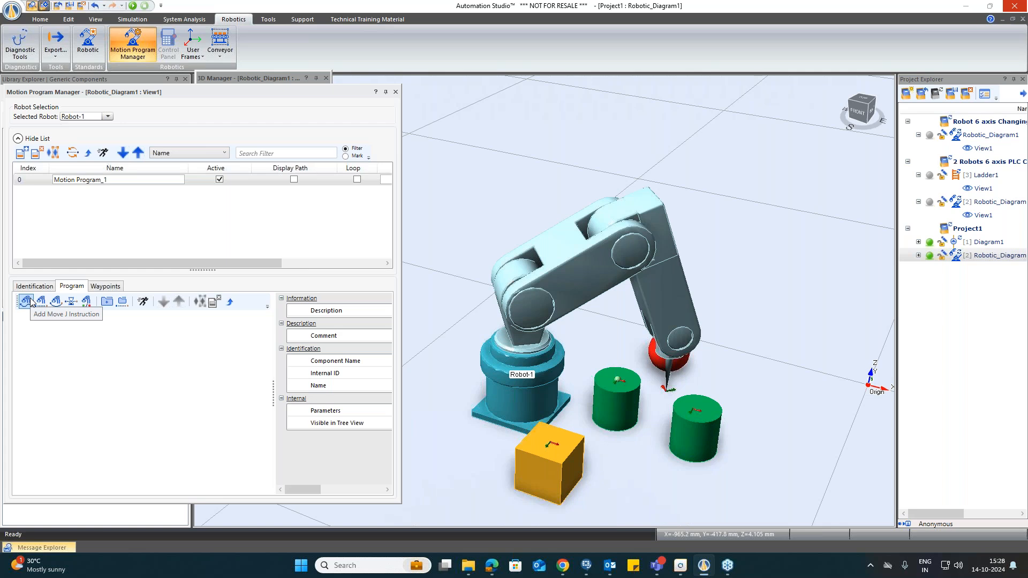
# Step: Add a Move J instruction to Motion Program_1 and set its target to Waypoint_Box
pyautogui.click(30, 303)
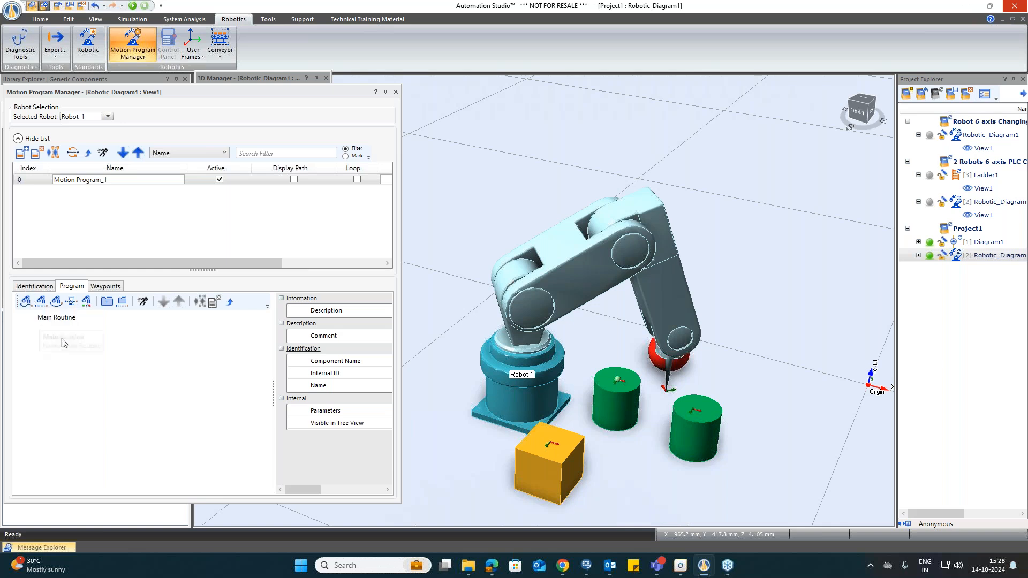
pyautogui.click(25, 303)
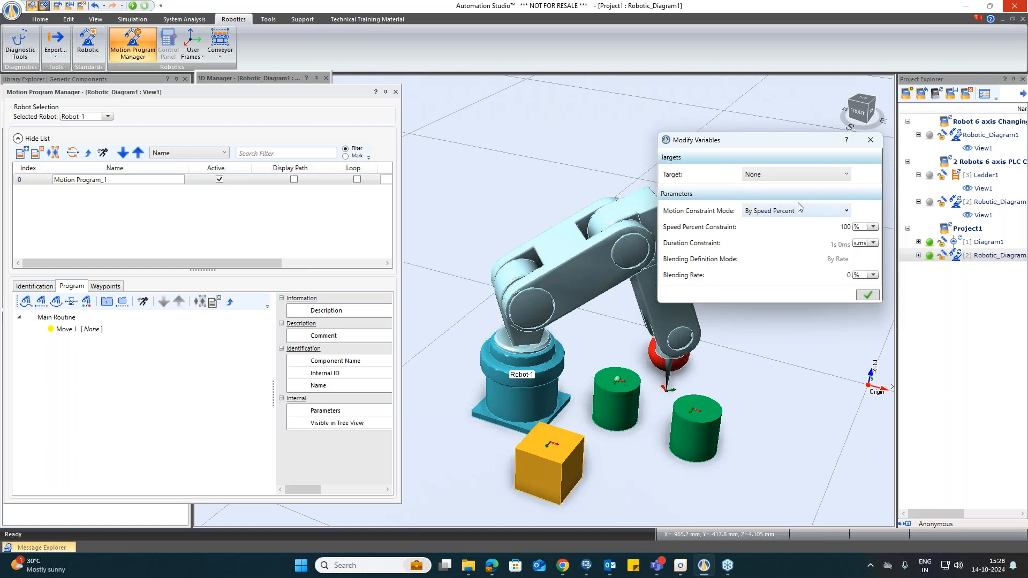
pyautogui.moveTo(784, 145); pyautogui.dragTo(556, 176)
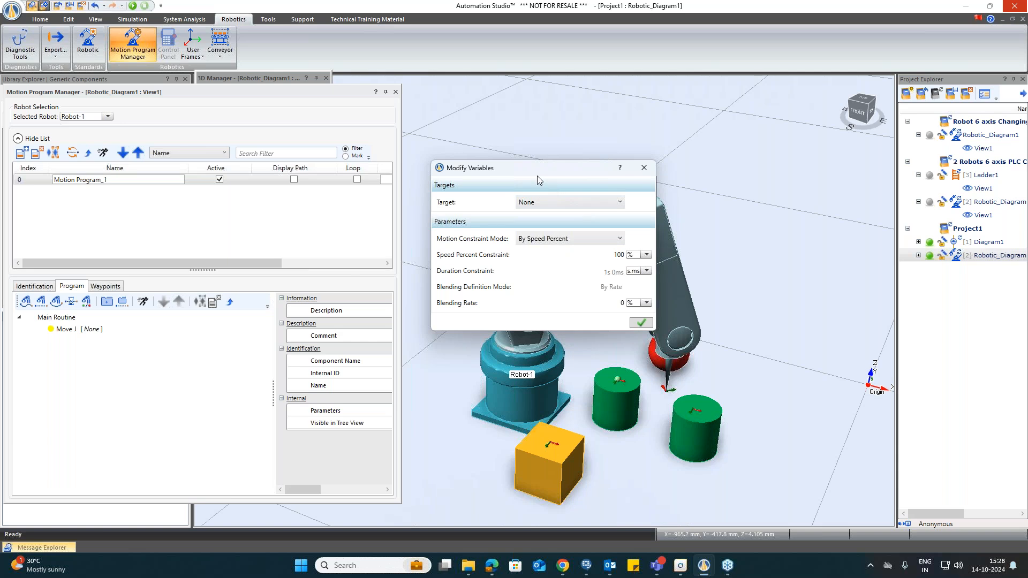
pyautogui.click(557, 208)
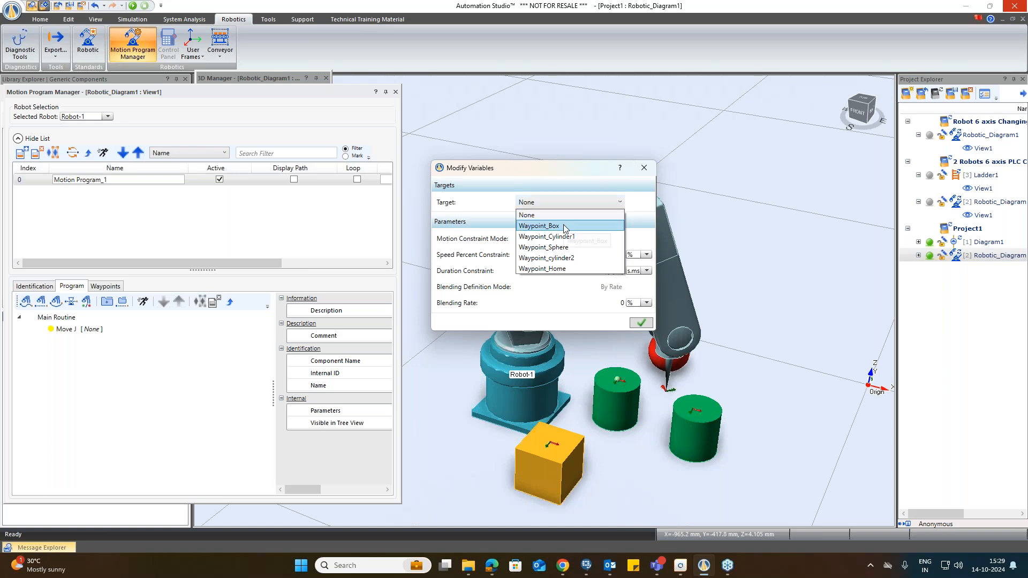
pyautogui.click(557, 225)
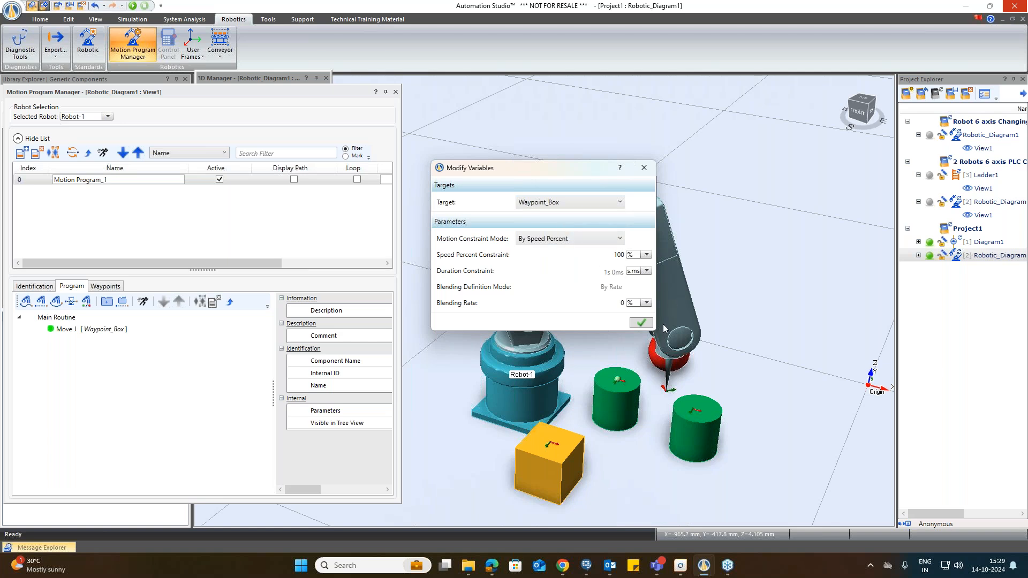
pyautogui.click(649, 324)
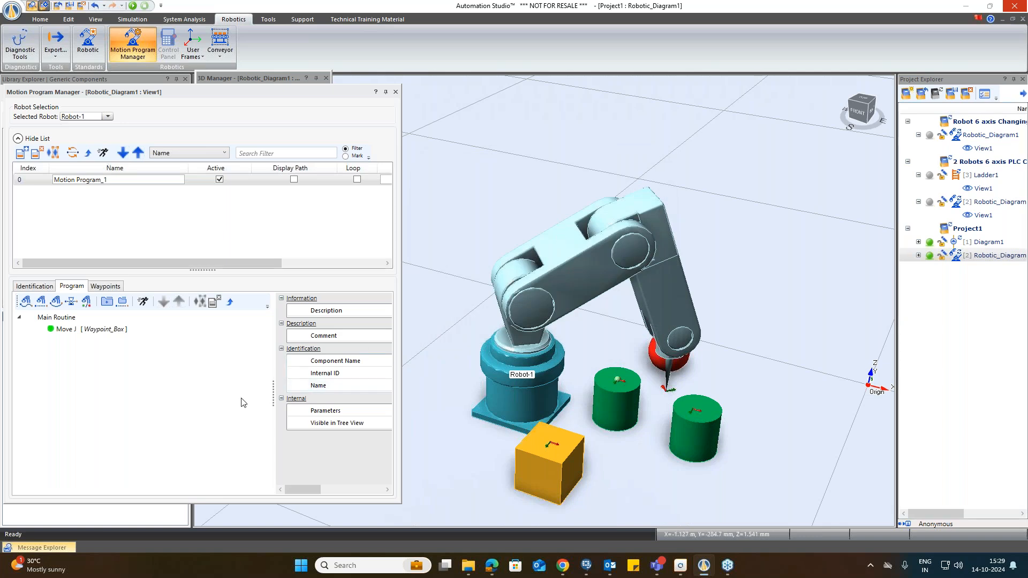
# Step: Insert a second Move J instruction targeting Waypoint_Cylinder1 after the first one
pyautogui.rightClick(75, 330)
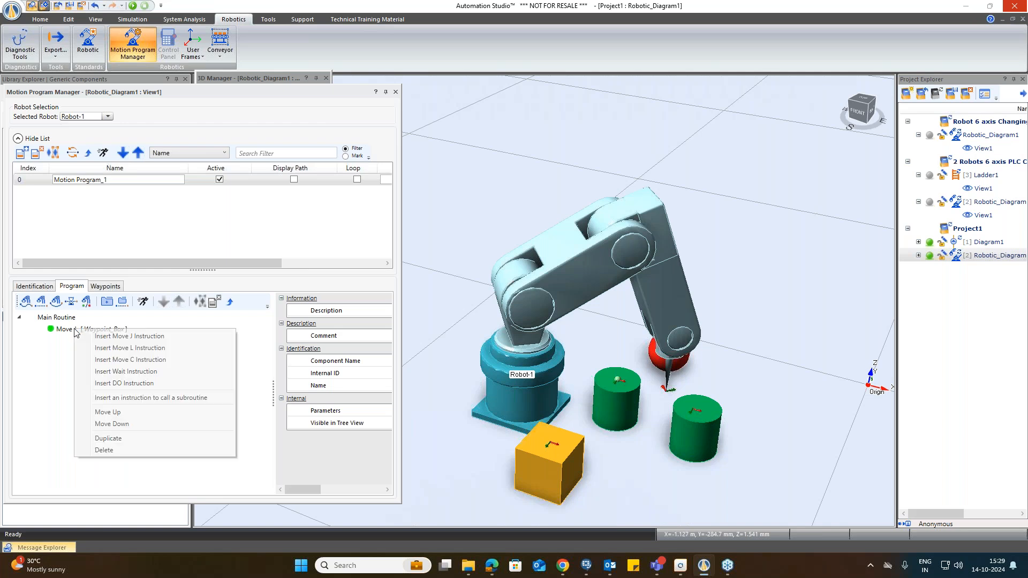
pyautogui.click(118, 336)
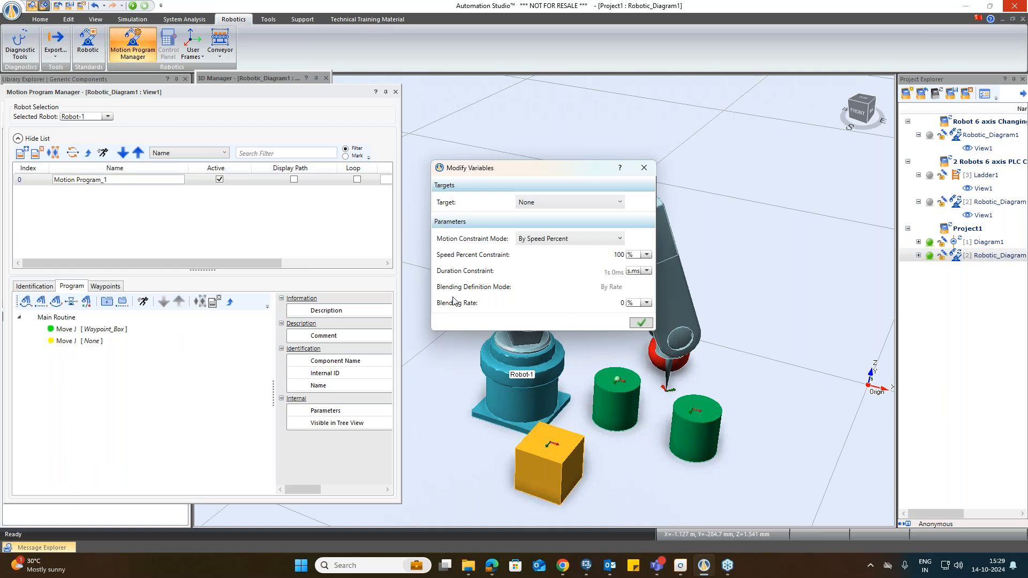
pyautogui.click(559, 202)
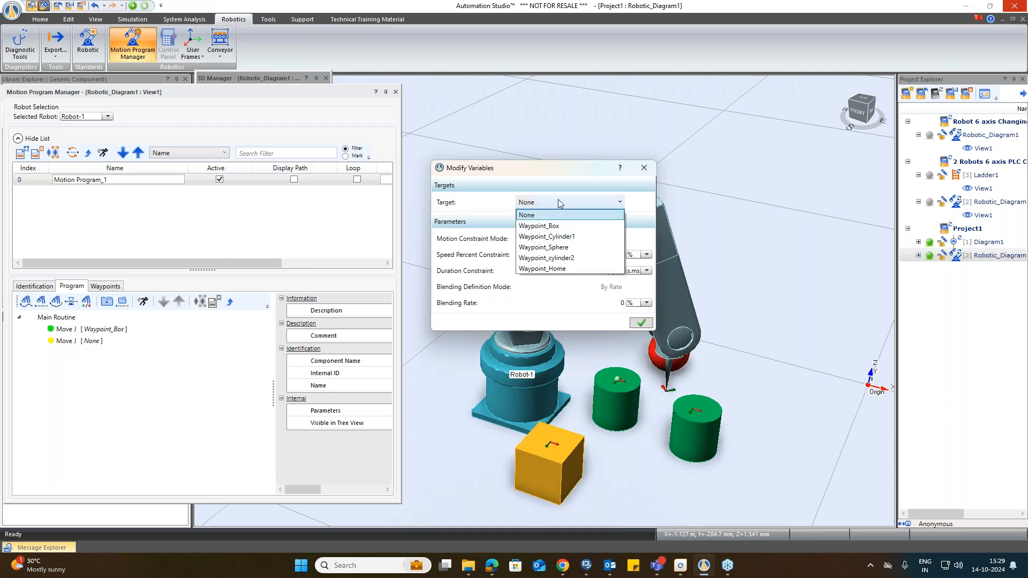
pyautogui.click(559, 236)
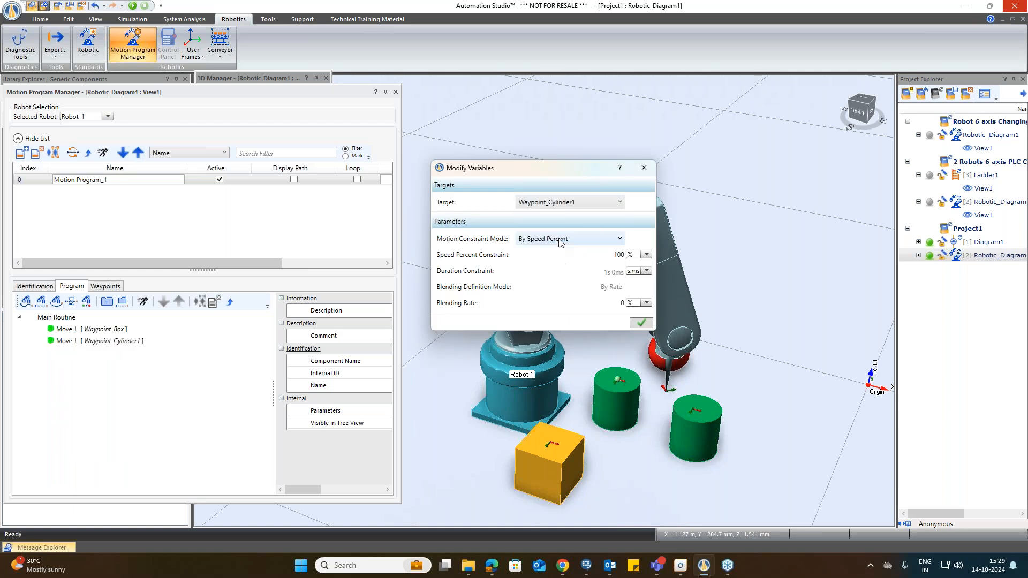
pyautogui.click(640, 322)
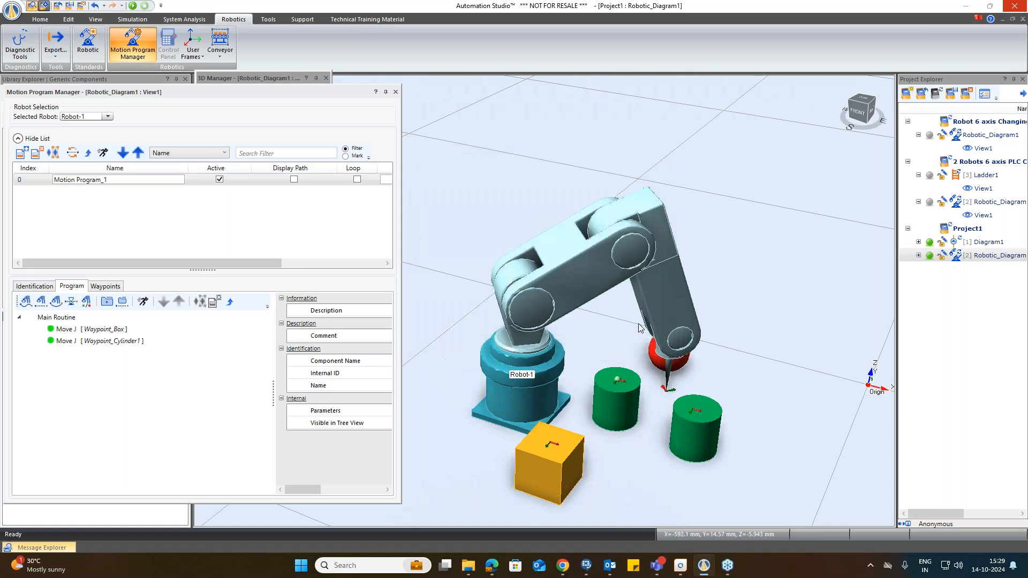
# Step: Insert a third Move J instruction targeting Waypoint_Sphere
pyautogui.rightClick(59, 343)
pyautogui.click(85, 345)
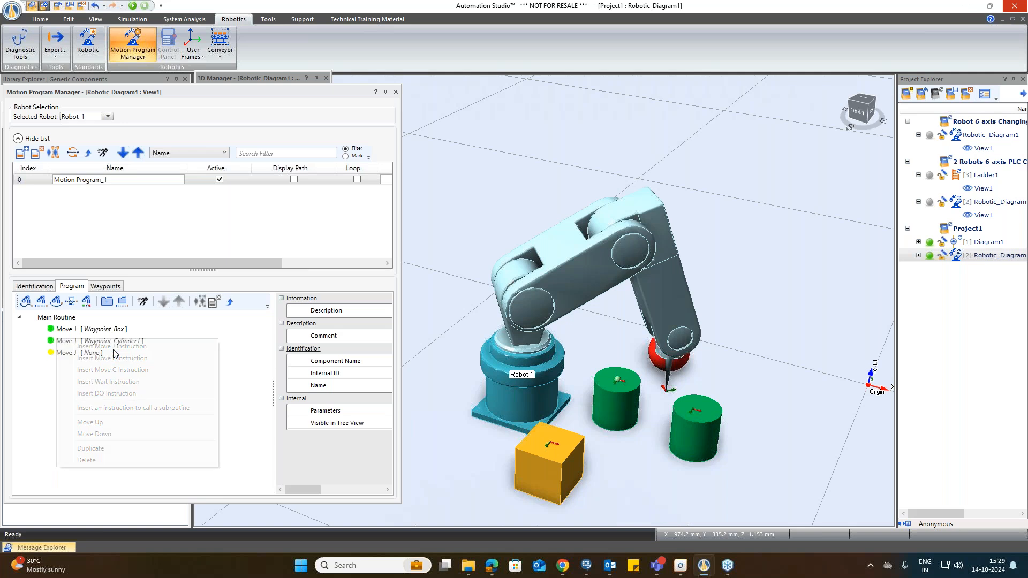
pyautogui.click(544, 203)
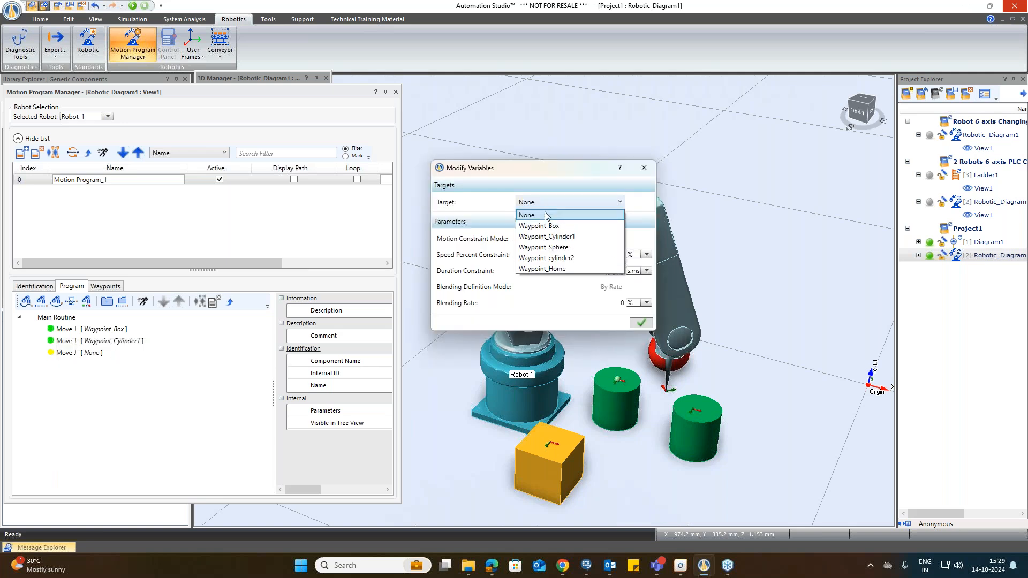
pyautogui.click(549, 247)
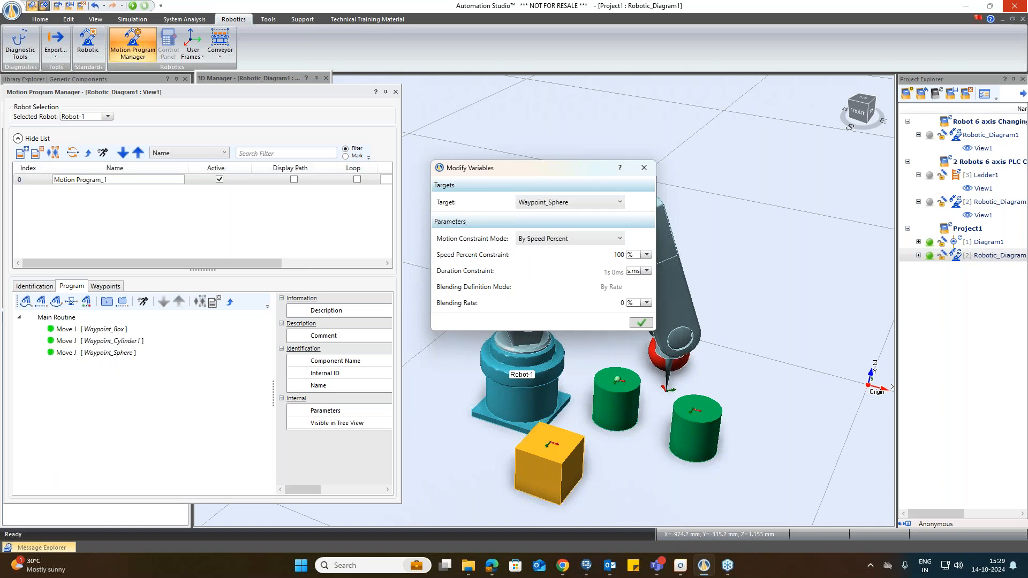
pyautogui.click(641, 322)
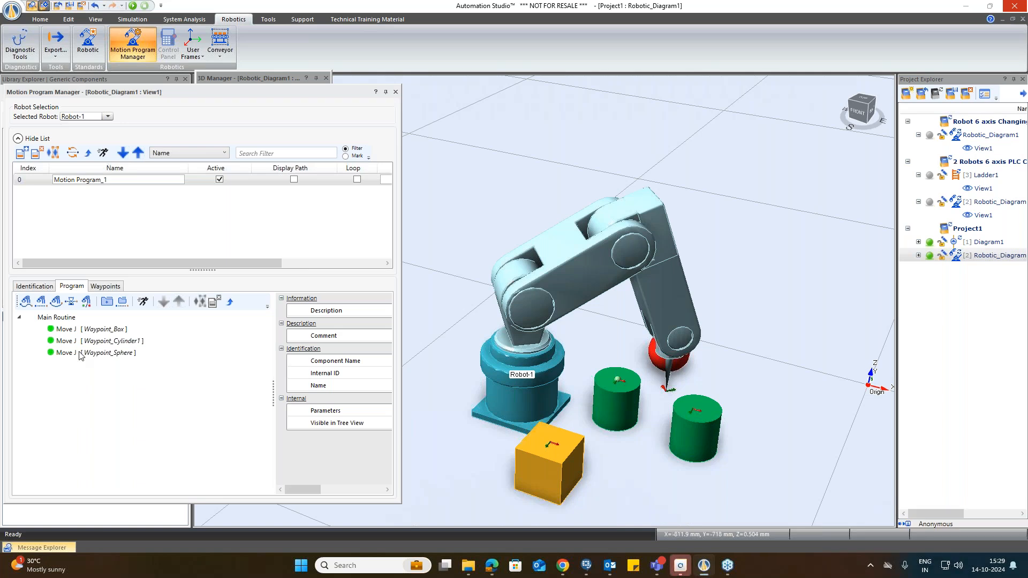
# Step: Insert a fourth Move J instruction targeting Waypoint_cylinder2
pyautogui.rightClick(96, 357)
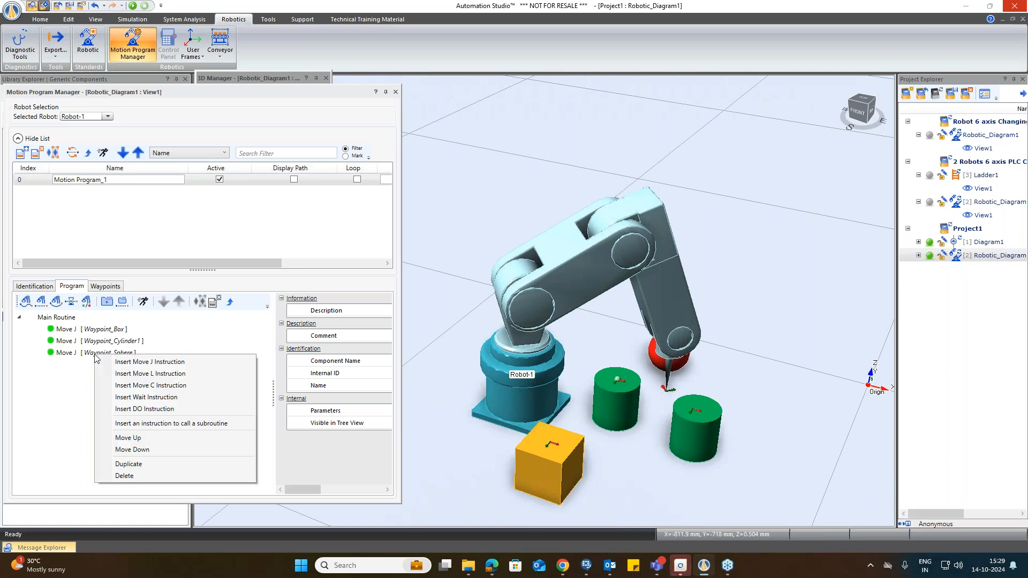
pyautogui.click(140, 362)
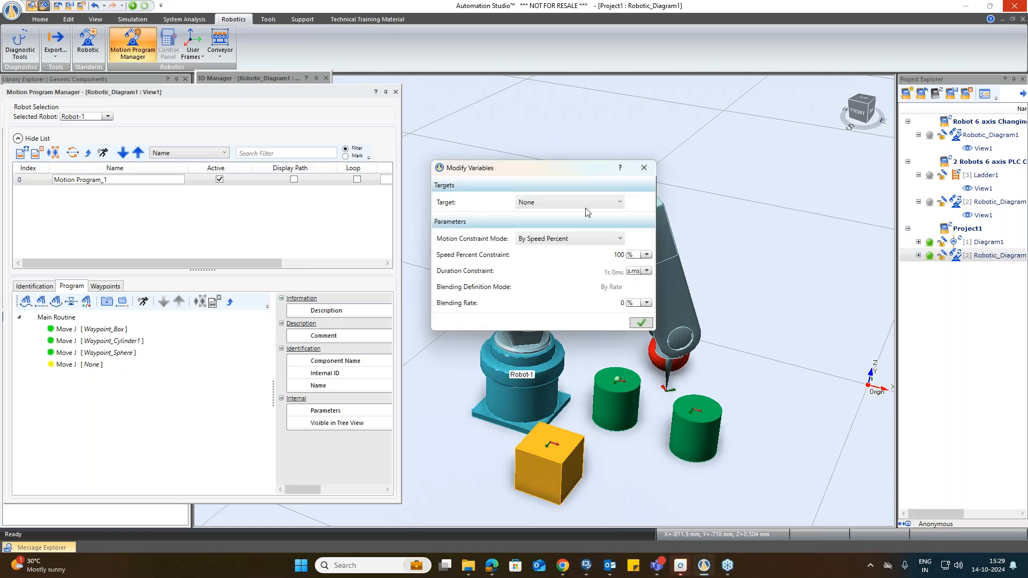
pyautogui.click(592, 202)
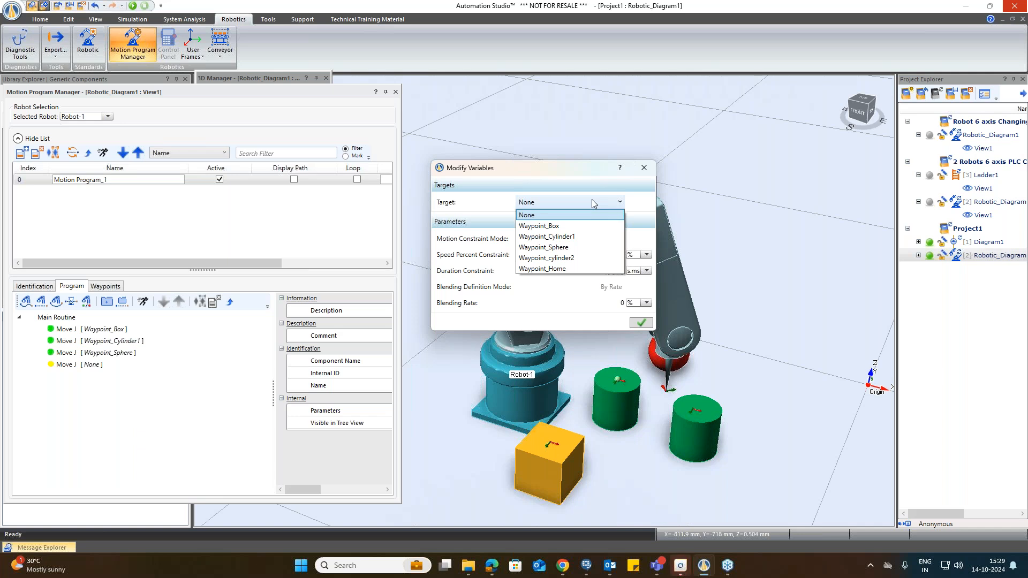
pyautogui.click(558, 258)
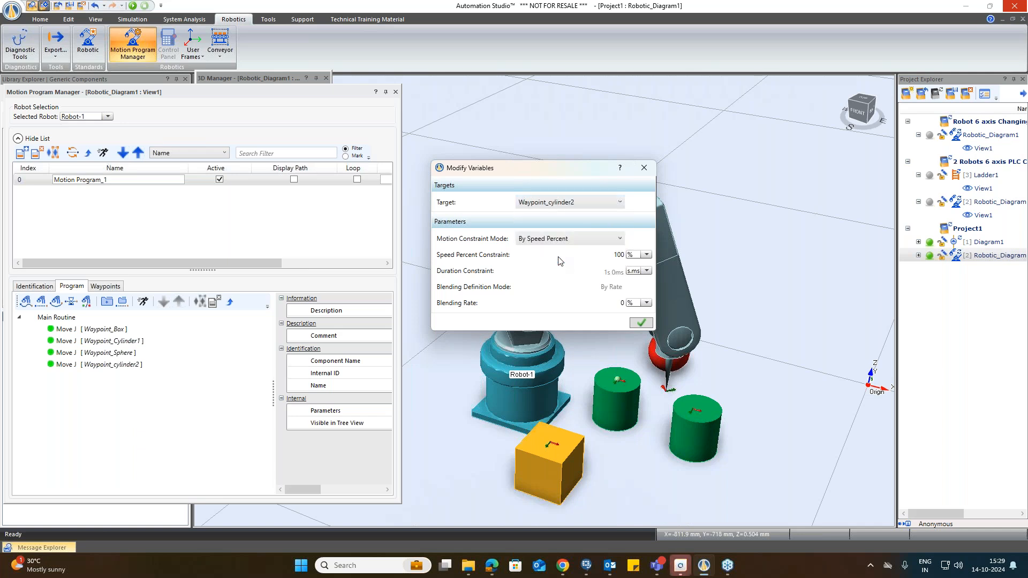
pyautogui.click(641, 323)
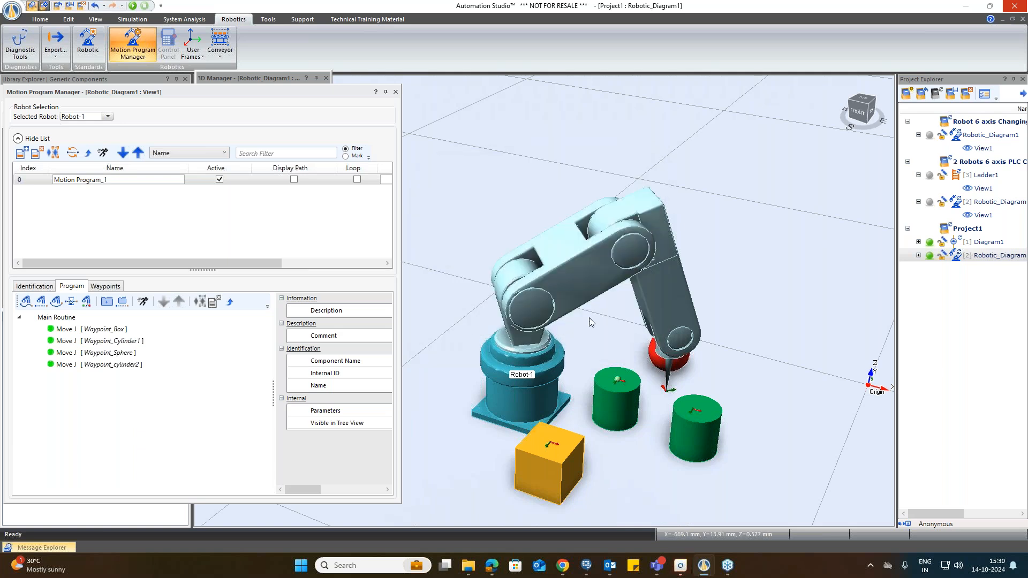
# Step: Insert a fifth Move J instruction targeting Waypoint_Home at the end of the main routine
pyautogui.rightClick(78, 364)
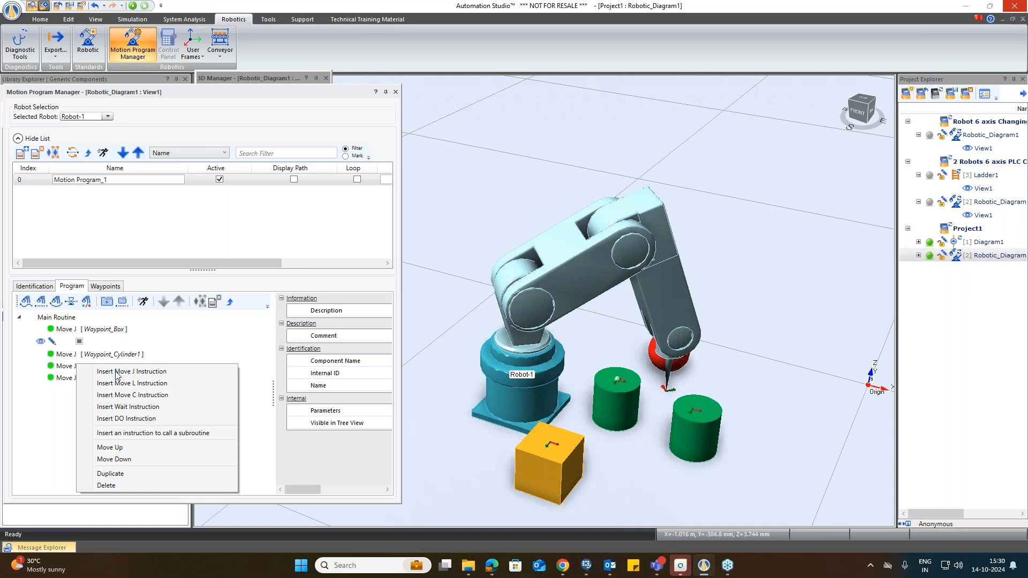
pyautogui.click(117, 372)
pyautogui.click(575, 202)
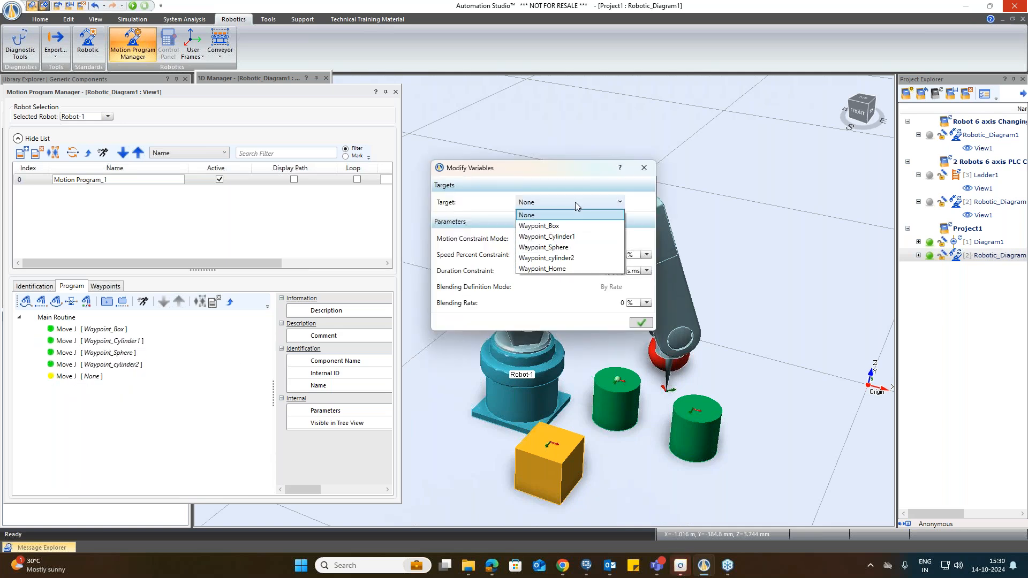
pyautogui.click(549, 269)
pyautogui.click(644, 324)
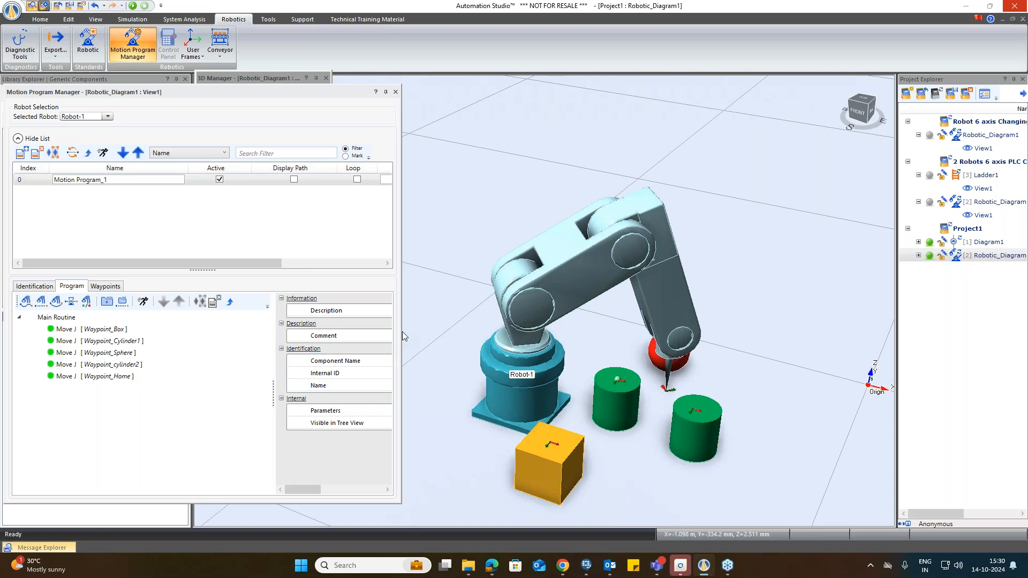
# Step: Widen the Motion Program Manager and inspect the first Move J instruction's properties and motion constraint mode options
pyautogui.moveTo(401, 340); pyautogui.dragTo(579, 341)
pyautogui.click(105, 329)
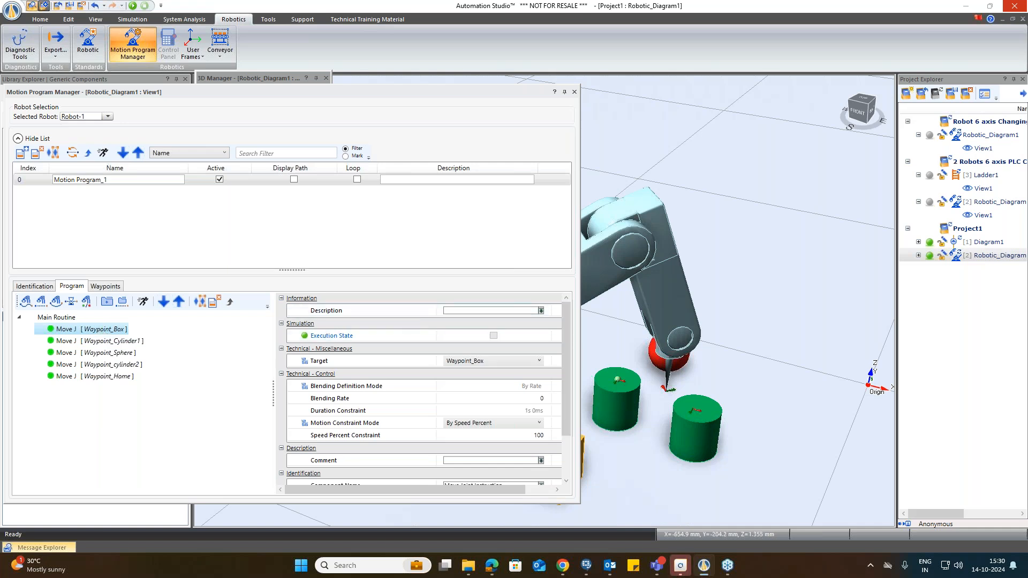
pyautogui.moveTo(578, 342); pyautogui.dragTo(620, 345)
pyautogui.scroll(-3, 519, 352)
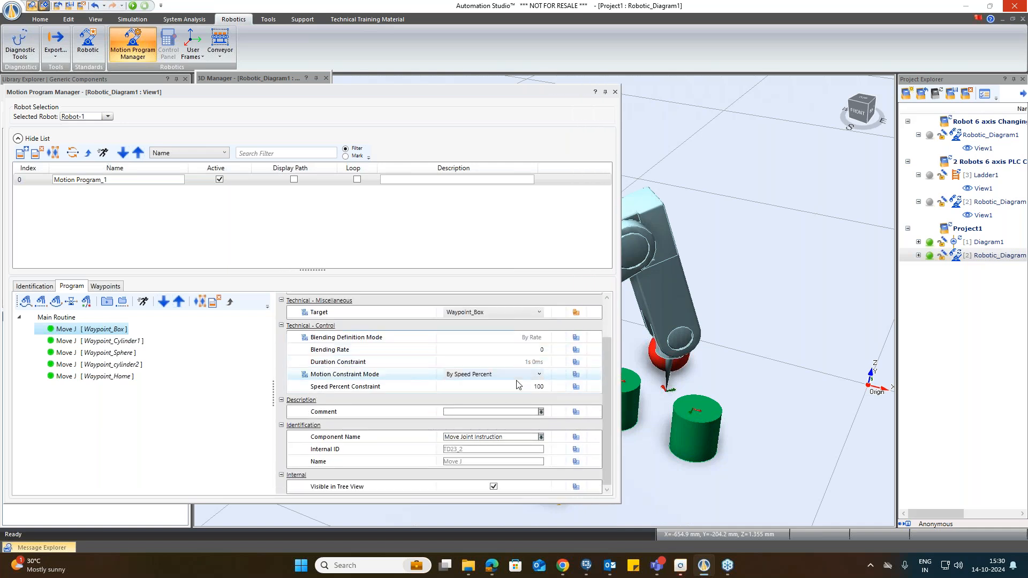
pyautogui.click(516, 375)
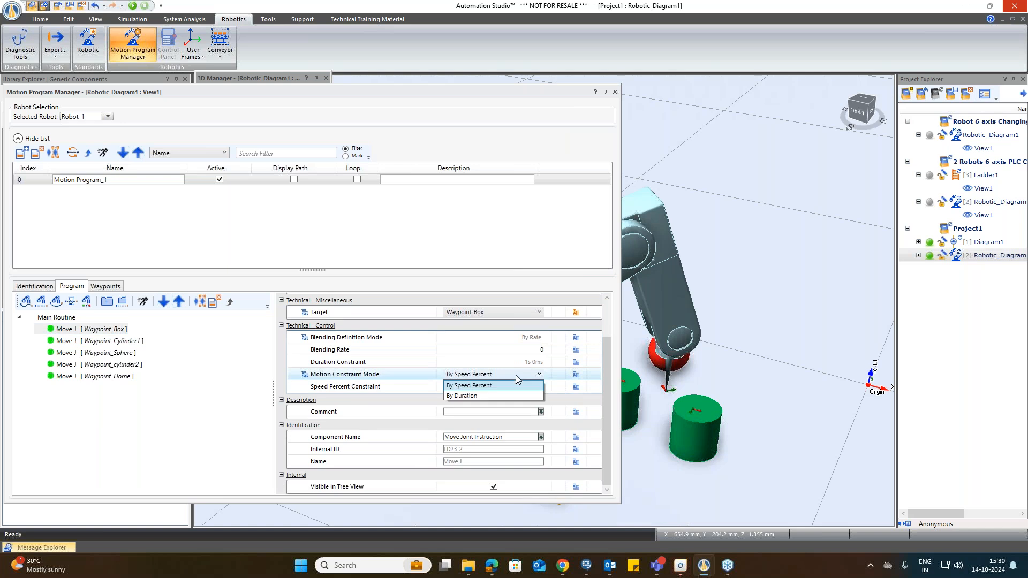
pyautogui.click(516, 375)
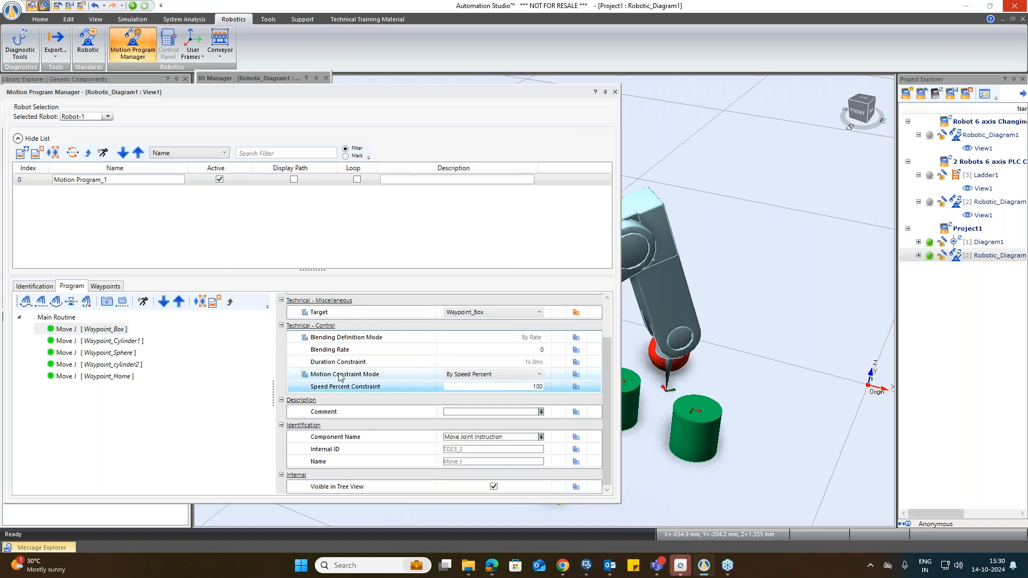
pyautogui.click(475, 375)
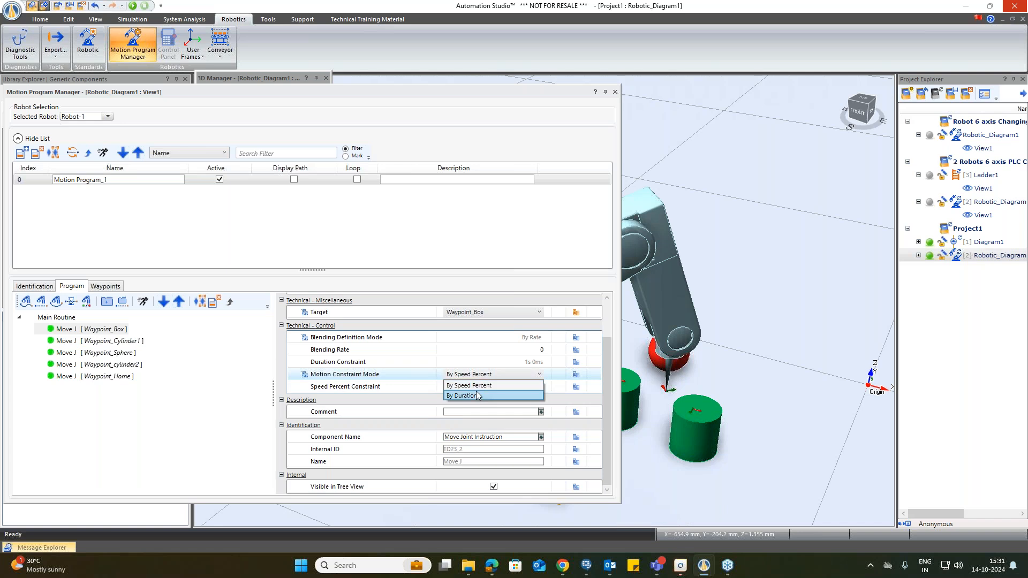
pyautogui.click(475, 384)
pyautogui.click(477, 386)
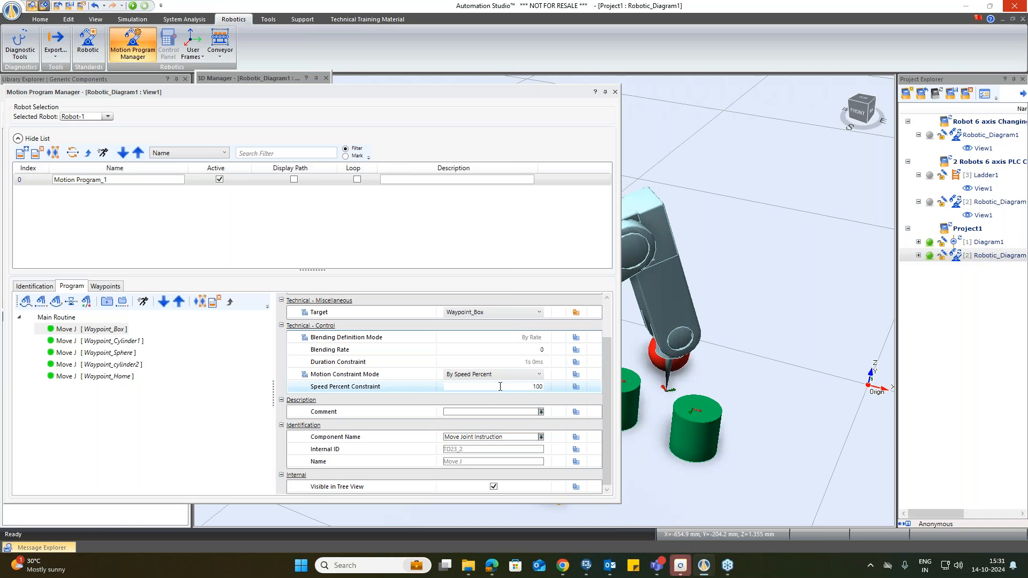
pyautogui.press('Return')
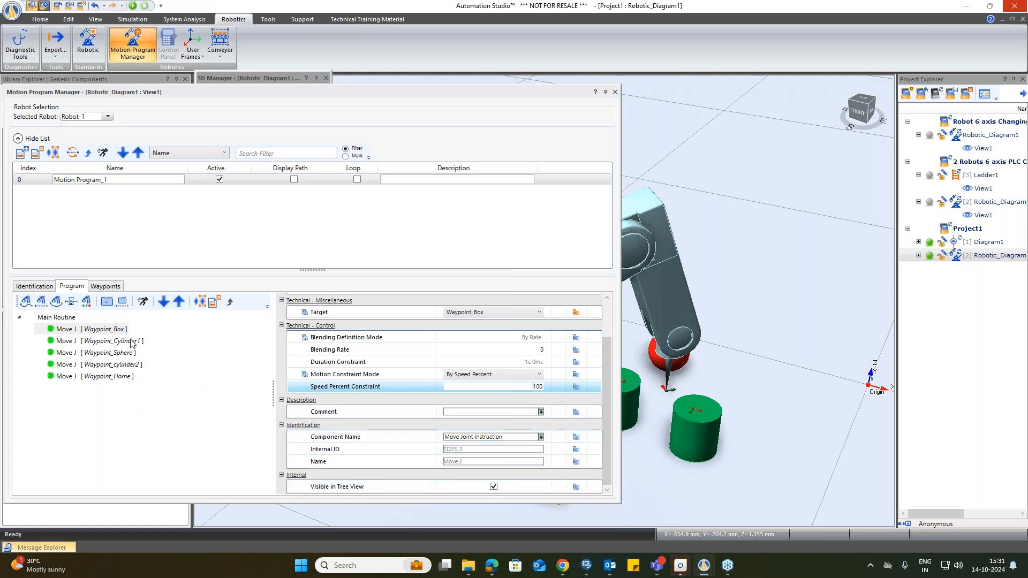
pyautogui.moveTo(522, 437); pyautogui.dragTo(442, 438)
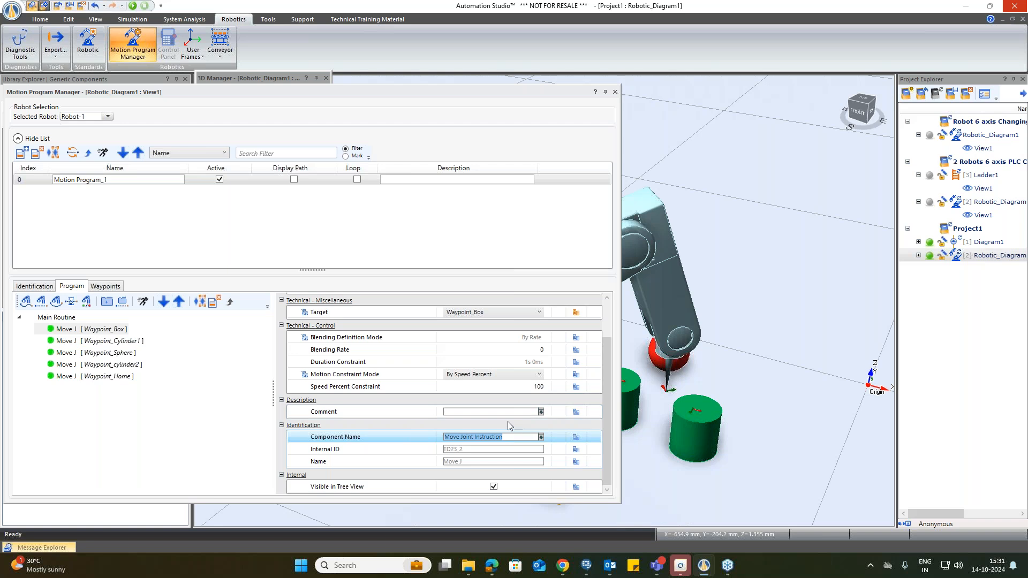
pyautogui.scroll(1, 506, 425)
pyautogui.scroll(1, 507, 425)
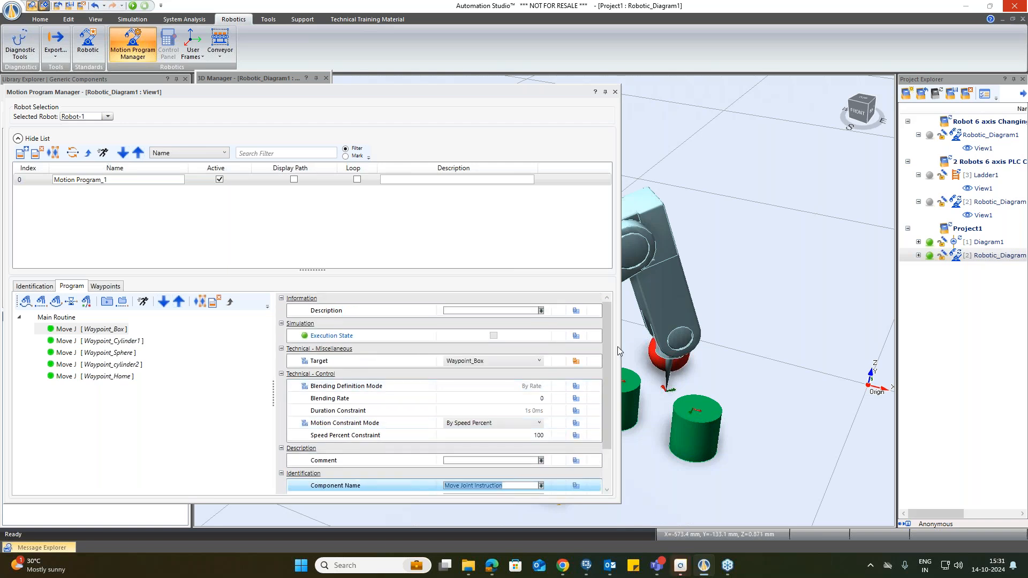
# Step: Narrow and reposition the Motion Program Manager, then open the execute window for the first Move J instruction
pyautogui.moveTo(619, 339); pyautogui.dragTo(335, 343)
pyautogui.moveTo(219, 96); pyautogui.dragTo(298, 97)
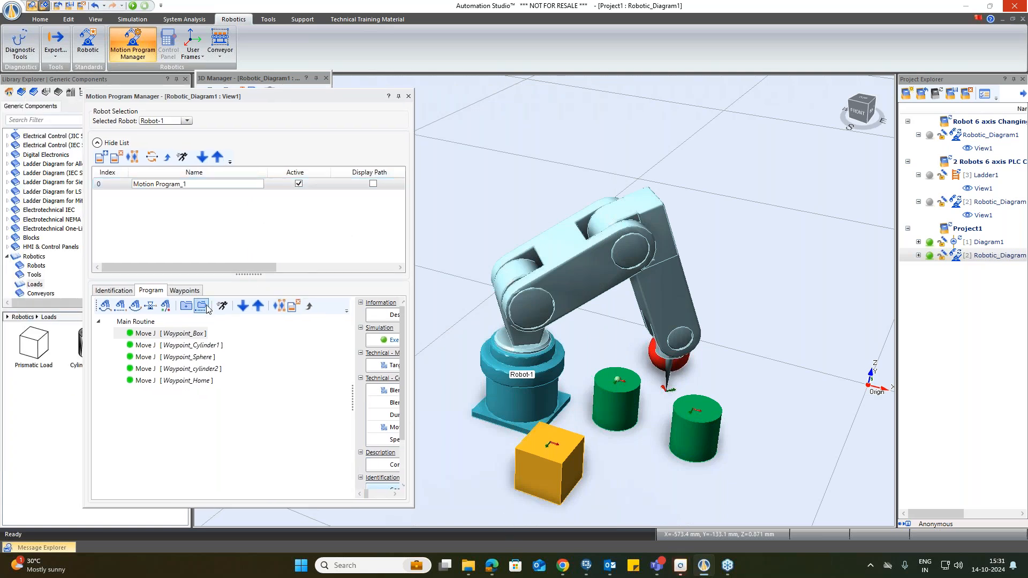
pyautogui.moveTo(233, 264); pyautogui.dragTo(267, 274)
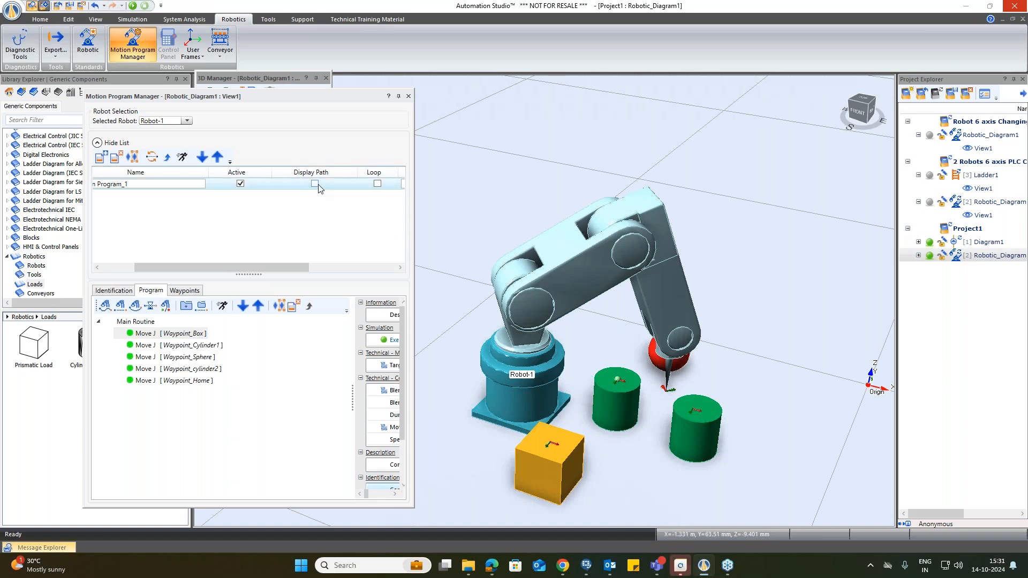
pyautogui.moveTo(250, 267); pyautogui.dragTo(213, 273)
pyautogui.click(223, 306)
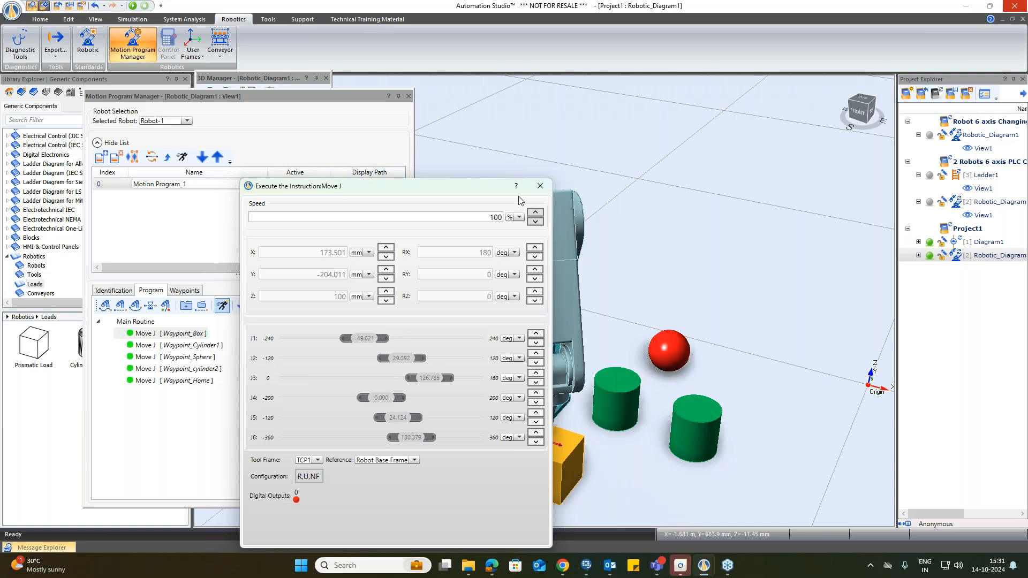
# Step: Close the instruction execute window and display the motion program's path in the scene
pyautogui.click(539, 186)
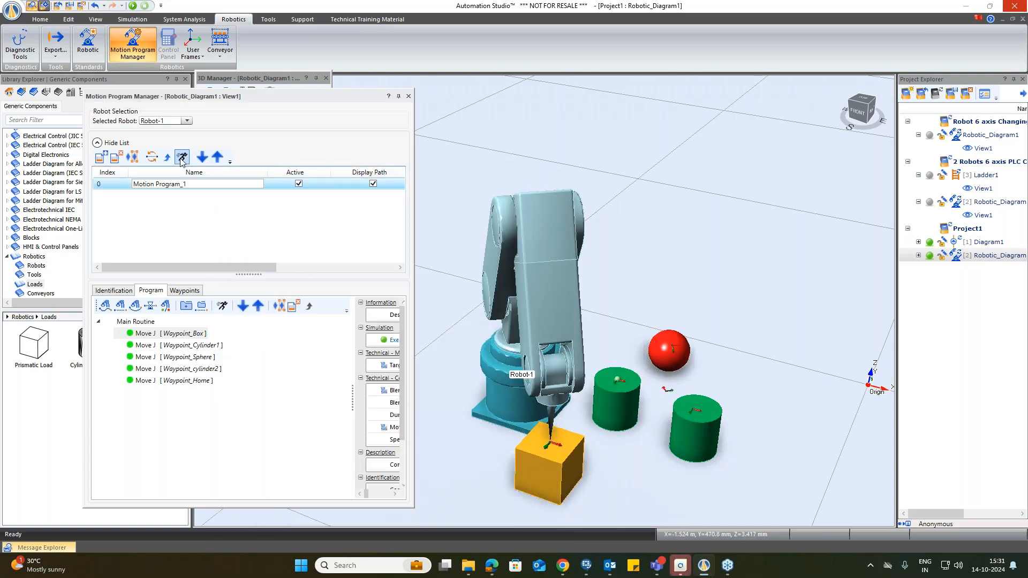
pyautogui.click(152, 158)
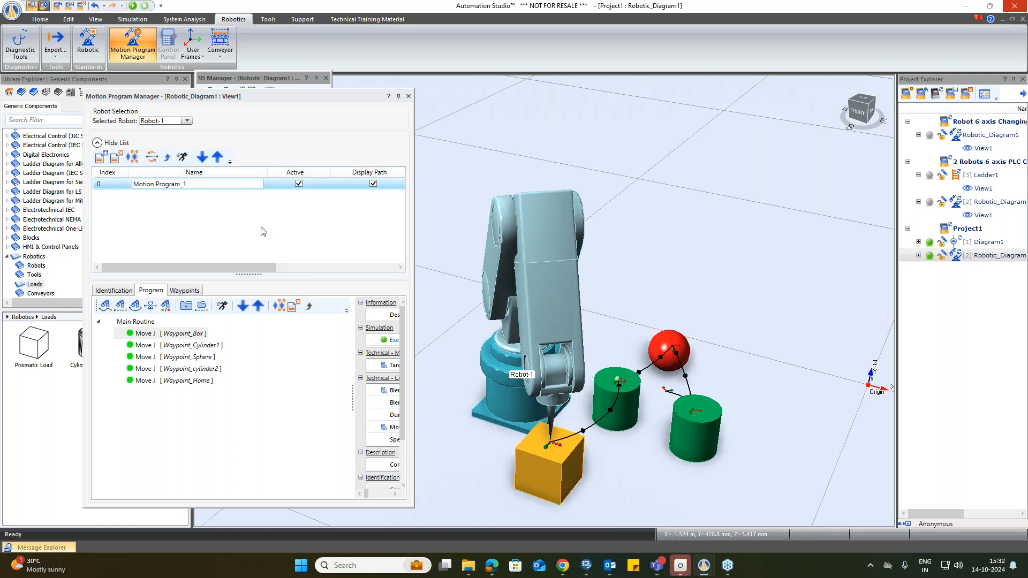
# Step: Run Motion Program_1 from its execute window at 100% speed, stop it, and close the window
pyautogui.click(182, 157)
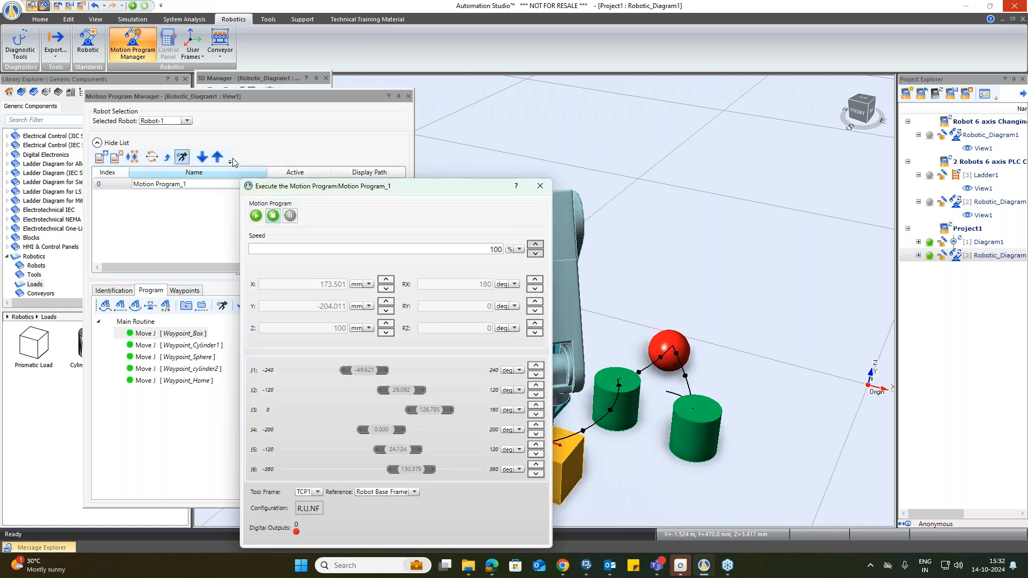
pyautogui.click(256, 216)
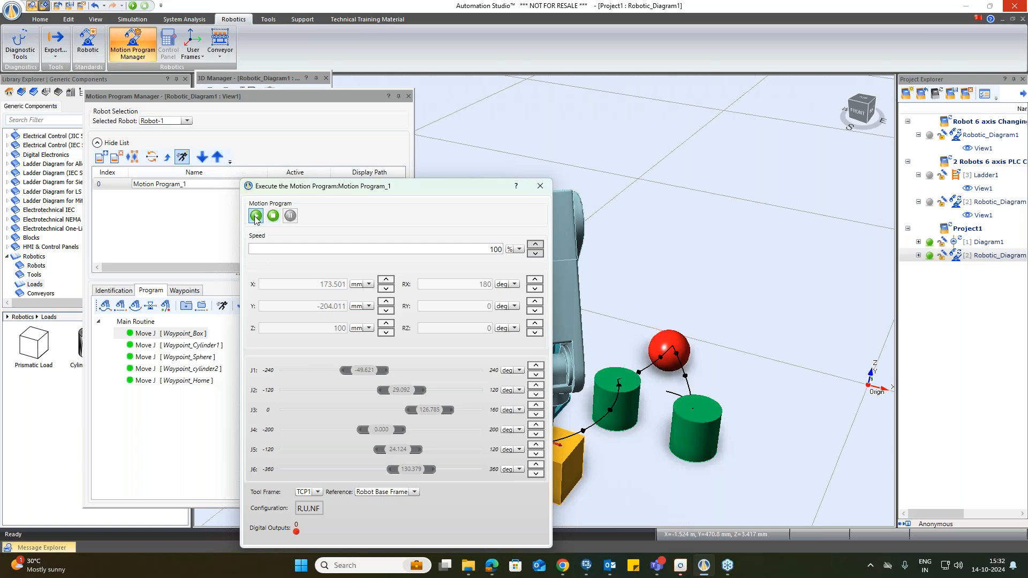
pyautogui.moveTo(356, 190); pyautogui.dragTo(277, 245)
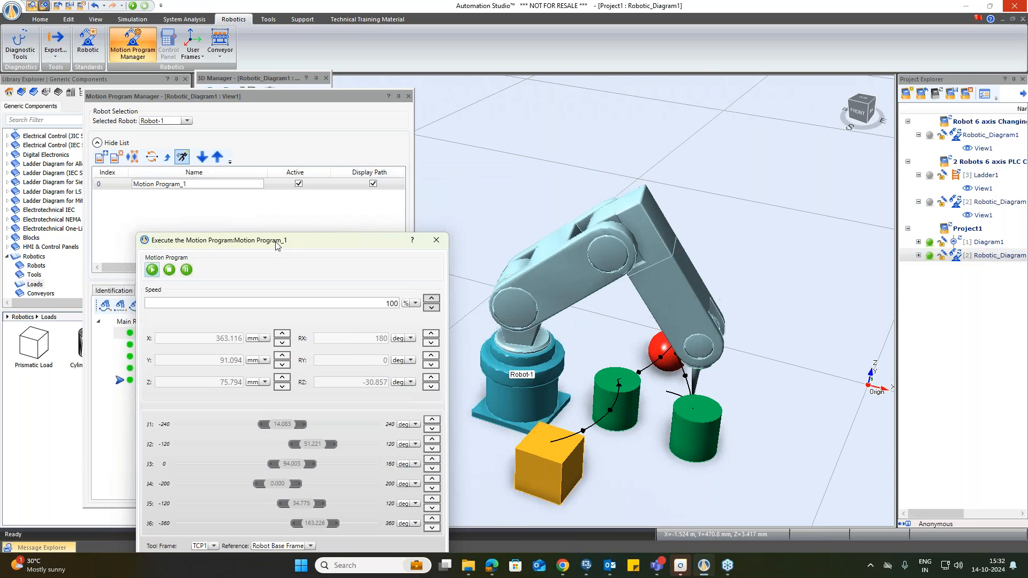
pyautogui.click(171, 269)
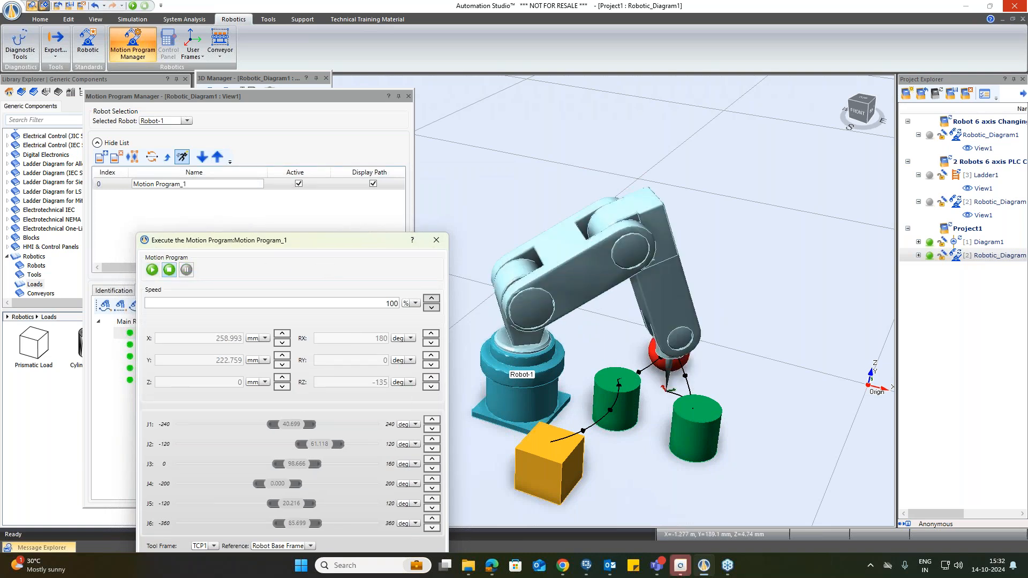
pyautogui.click(436, 239)
# Step: Refresh the program path and enable the Loop option for Motion Program_1
pyautogui.click(151, 157)
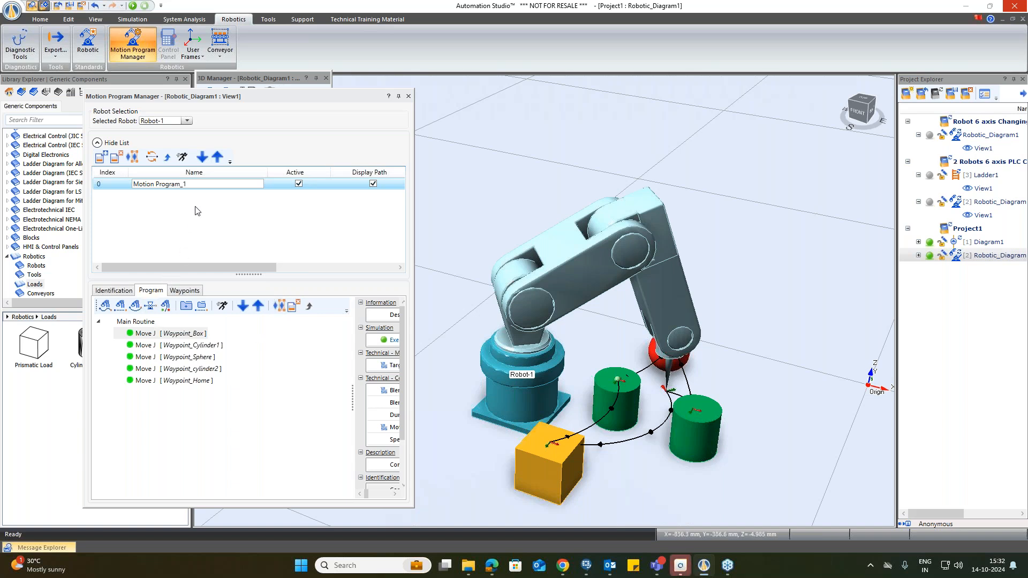
pyautogui.click(298, 268)
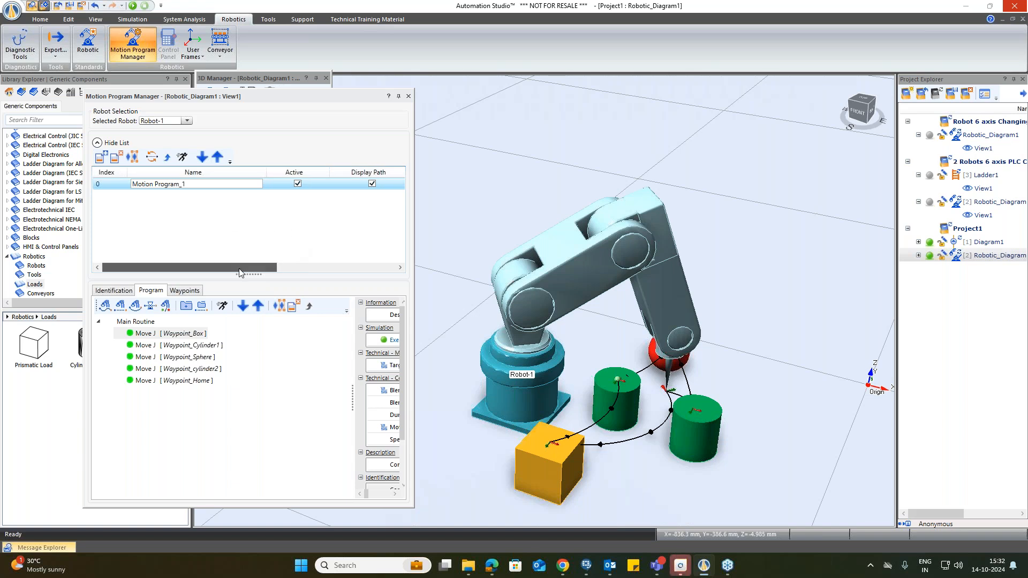
pyautogui.moveTo(296, 267); pyautogui.dragTo(316, 267)
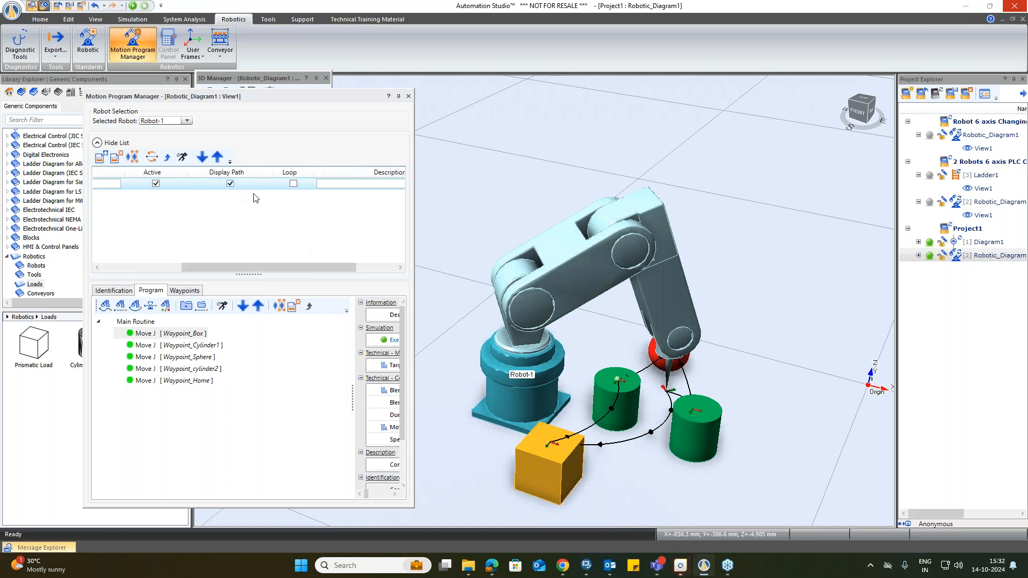
pyautogui.moveTo(286, 268); pyautogui.dragTo(267, 271)
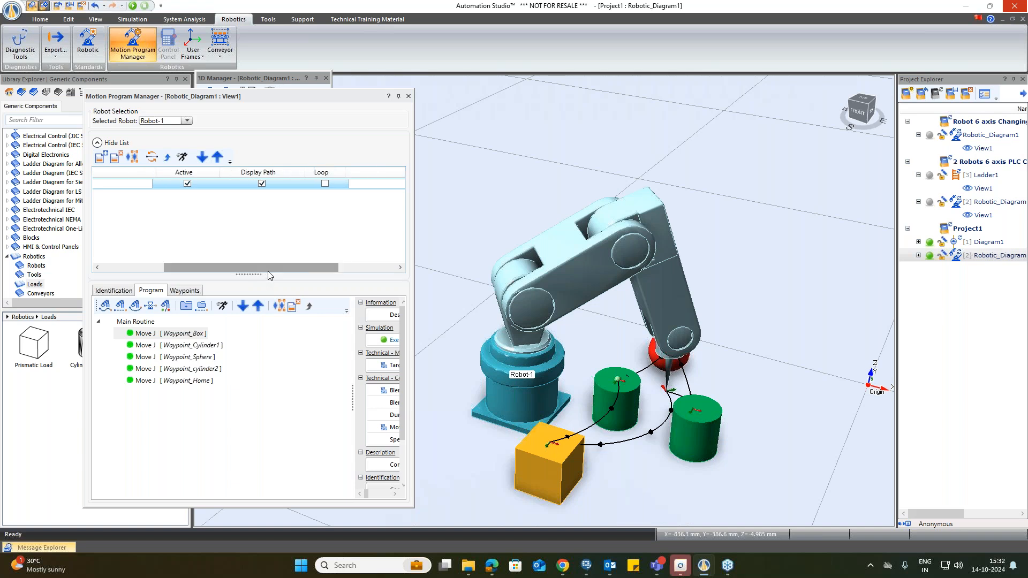
pyautogui.click(325, 184)
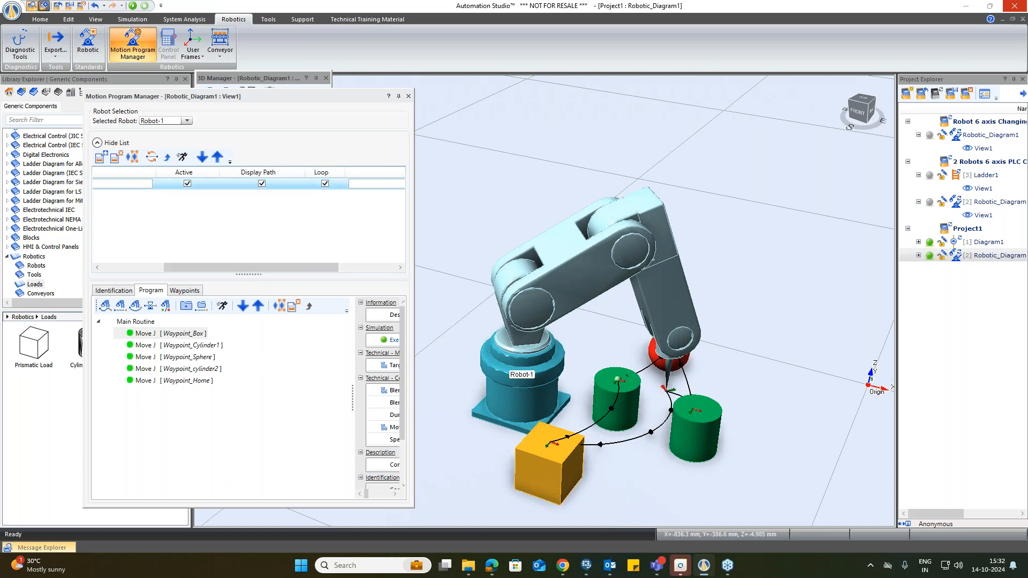
# Step: Run the looping Motion Program_1 from its execute window, then close the window
pyautogui.click(183, 157)
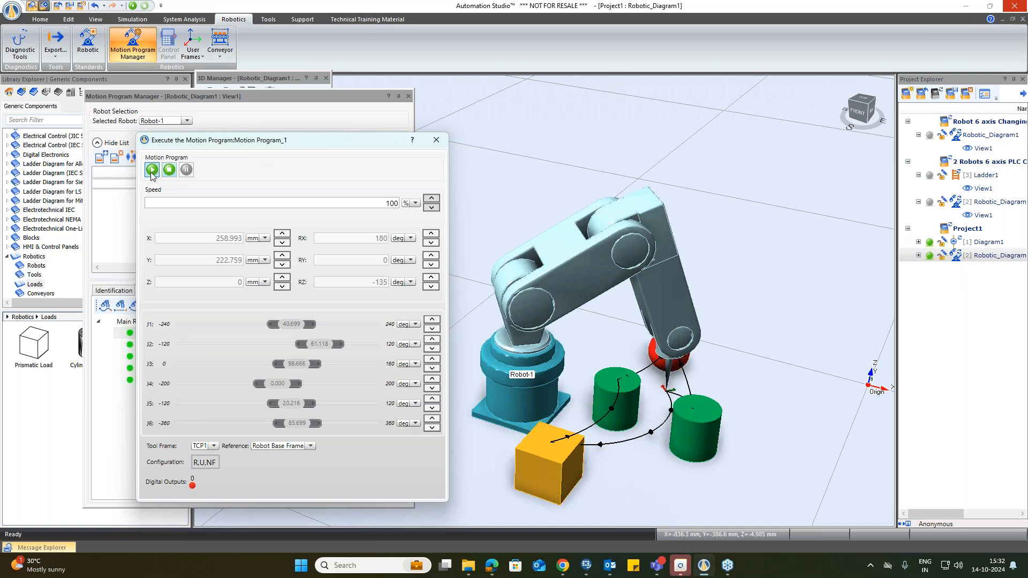
pyautogui.click(152, 170)
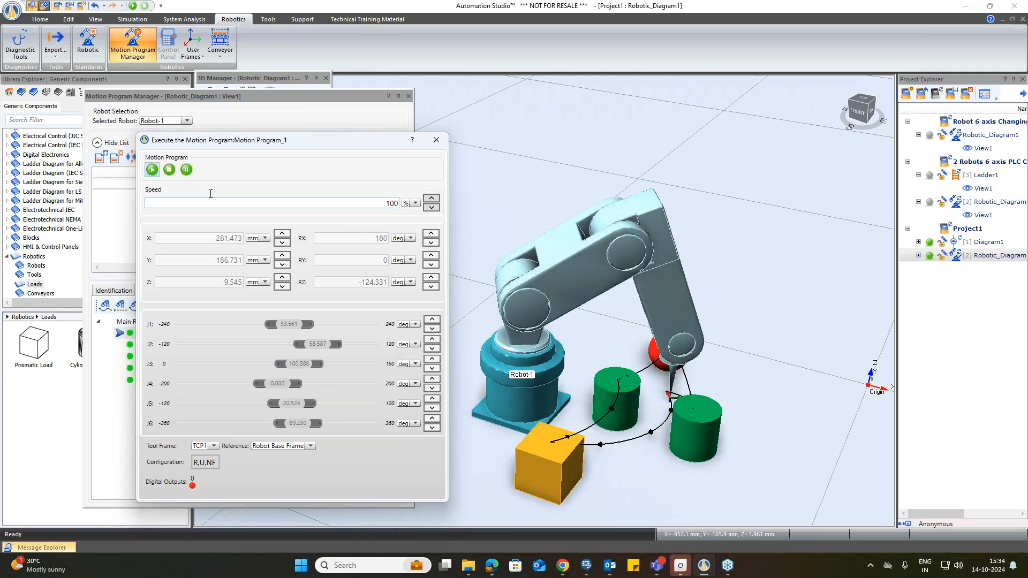
pyautogui.click(437, 141)
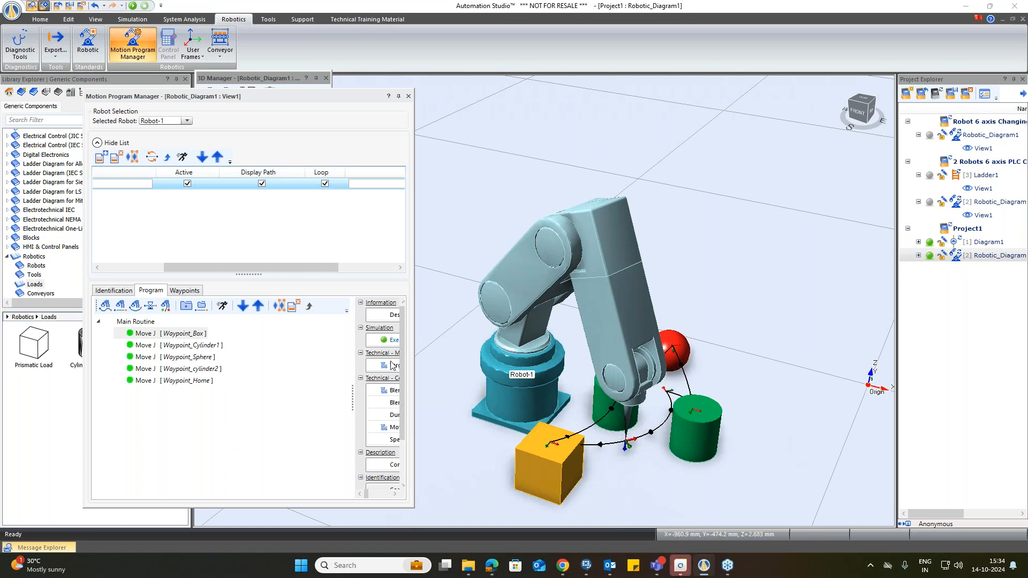
# Step: Turn off Display Path for Motion Program_1 and close the Motion Program Manager
pyautogui.click(262, 184)
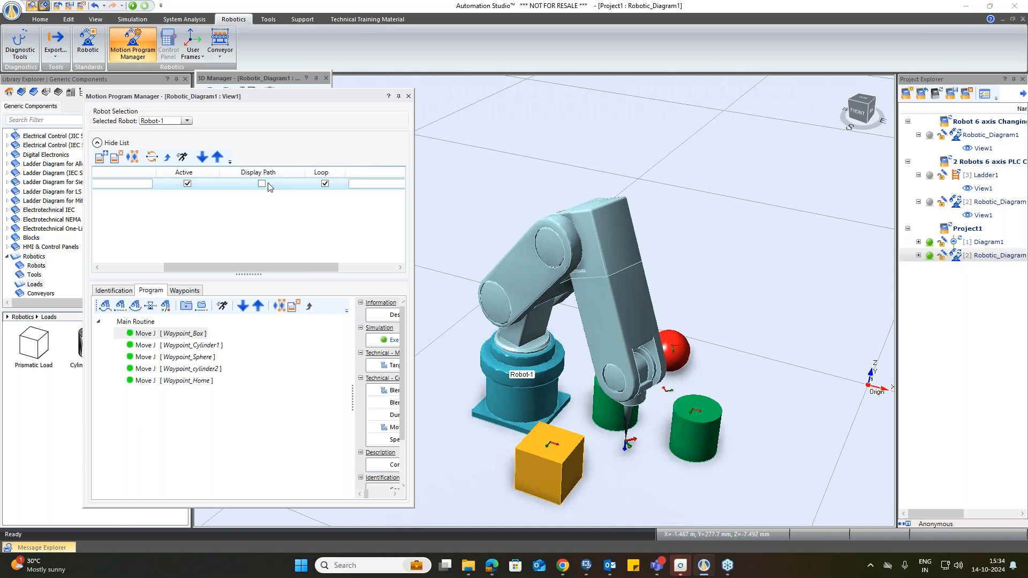
pyautogui.click(408, 95)
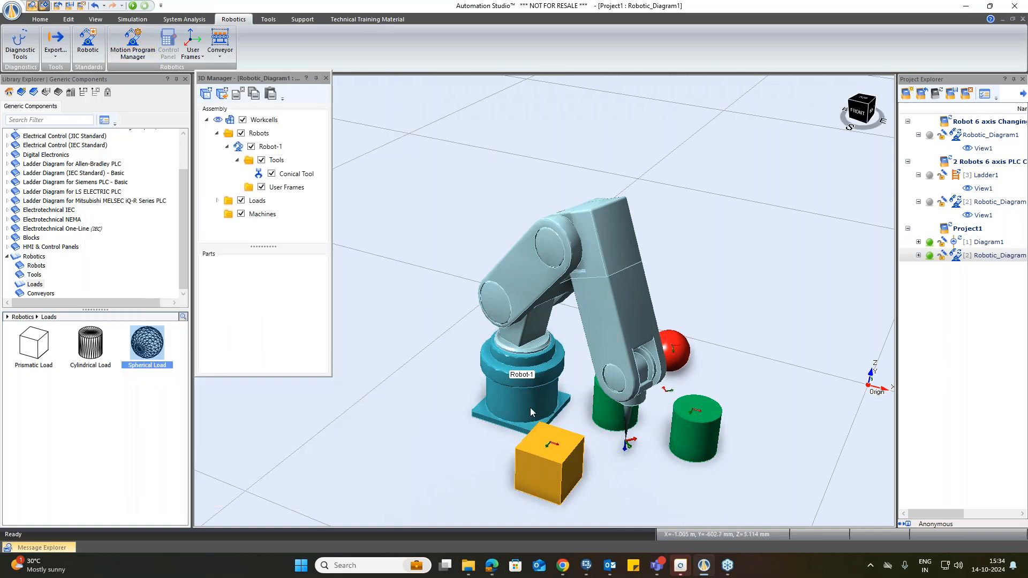
# Step: Place a Linear Conveyor 2000 mm long, 300 mm wide and 300 mm high at about X -432 mm, Y -1780 mm
pyautogui.scroll(-4, 465, 257)
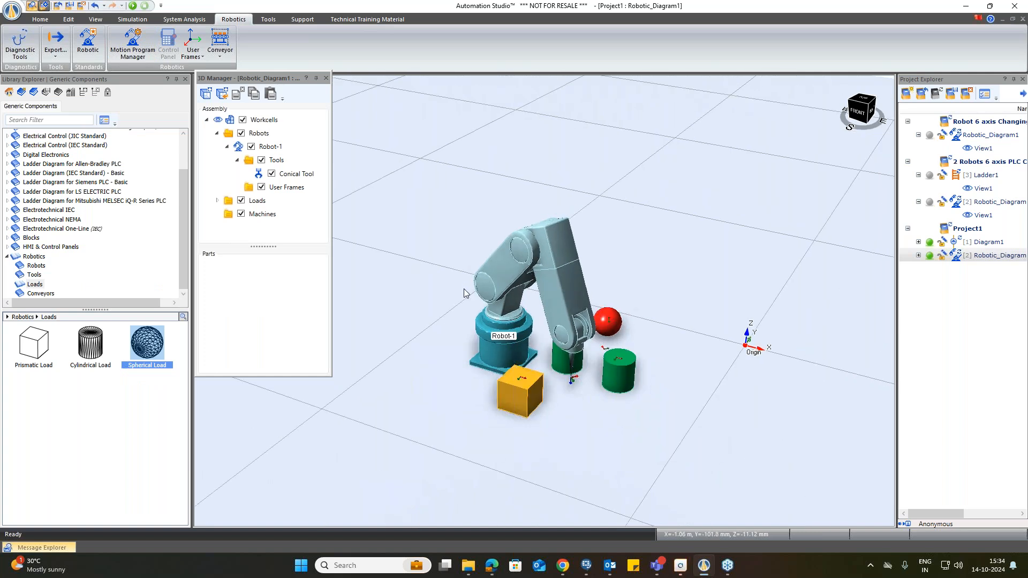
pyautogui.scroll(-3, 464, 293)
pyautogui.scroll(2, 439, 428)
pyautogui.scroll(1, 450, 458)
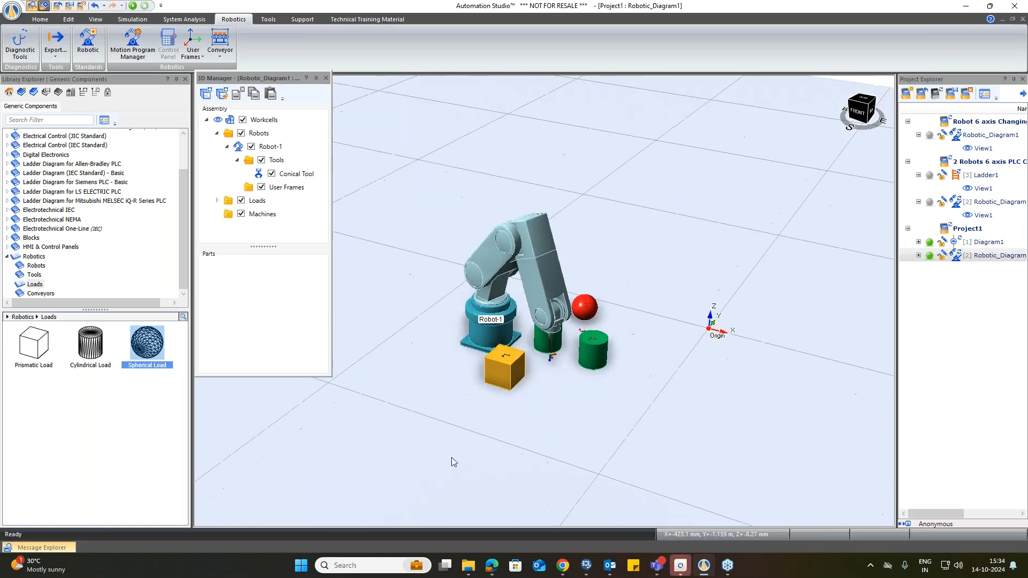
pyautogui.scroll(-2, 416, 487)
pyautogui.scroll(-1, 704, 401)
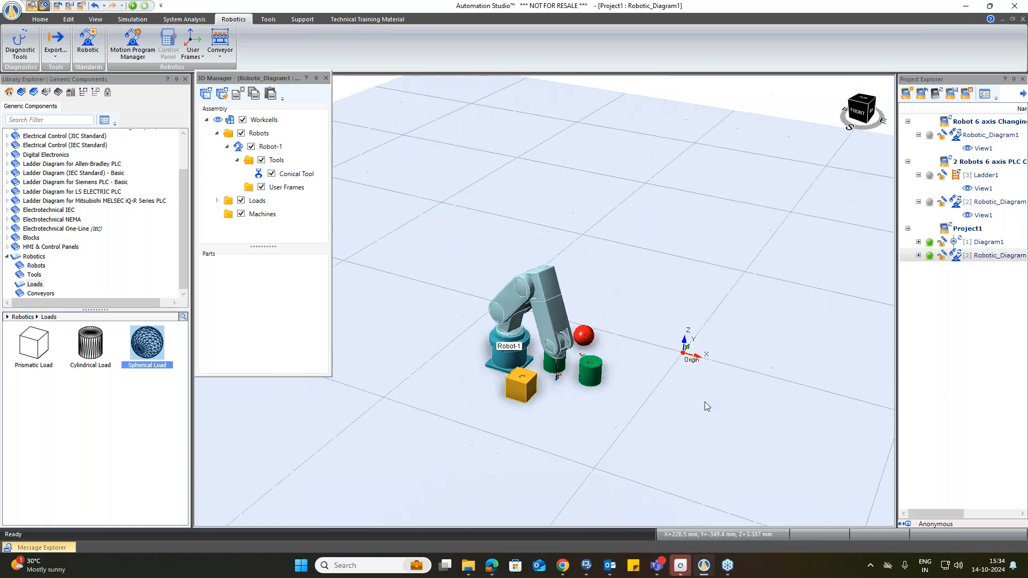
pyautogui.scroll(-4, 705, 401)
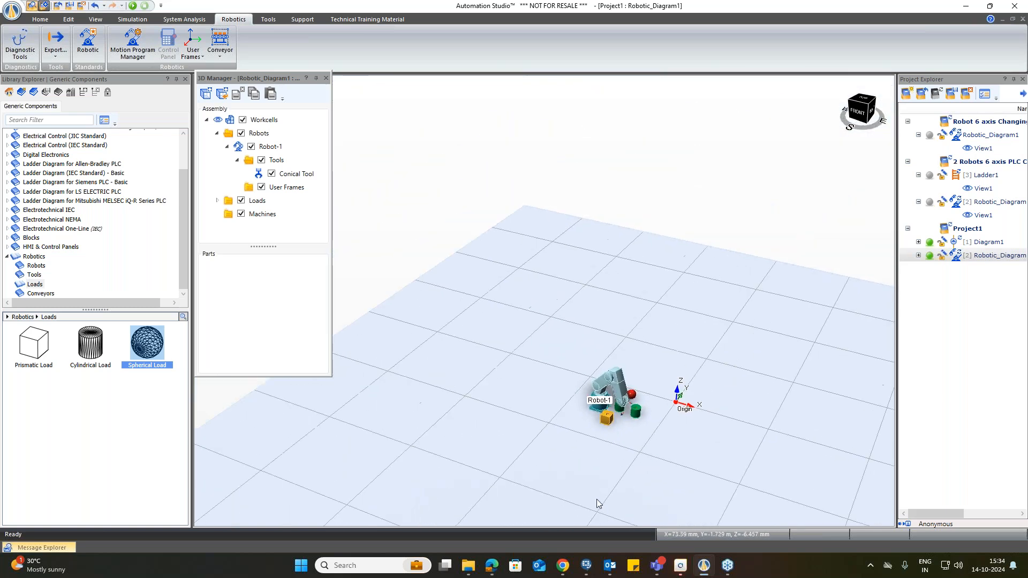
pyautogui.scroll(-2, 563, 307)
pyautogui.scroll(2, 620, 486)
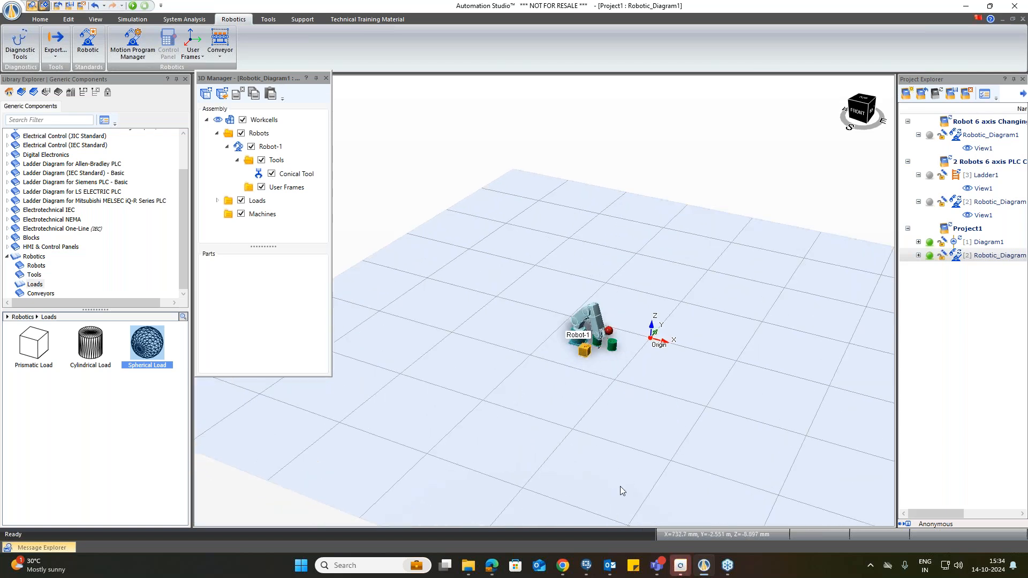
pyautogui.click(39, 293)
pyautogui.moveTo(29, 349); pyautogui.dragTo(531, 392)
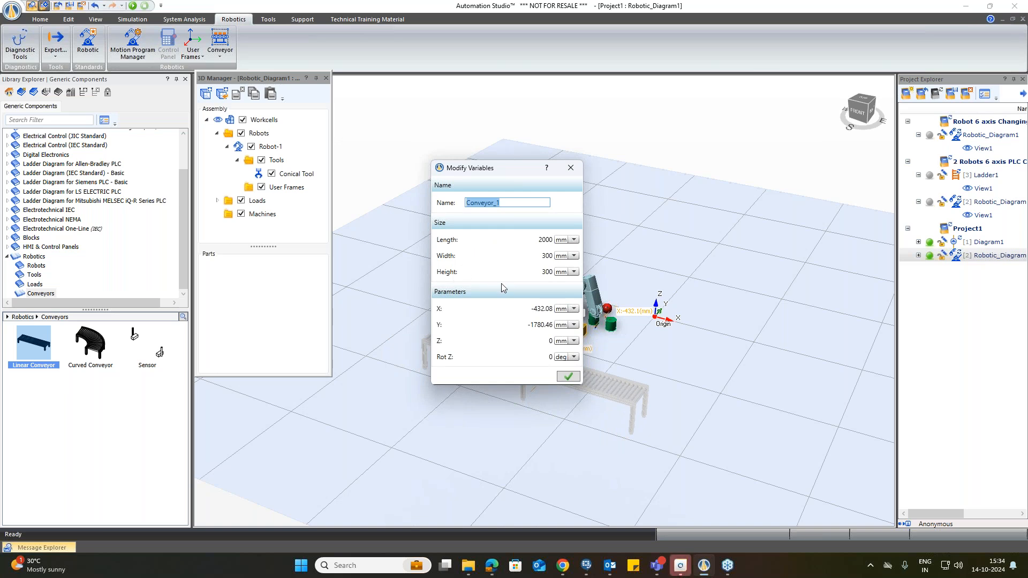
pyautogui.click(567, 376)
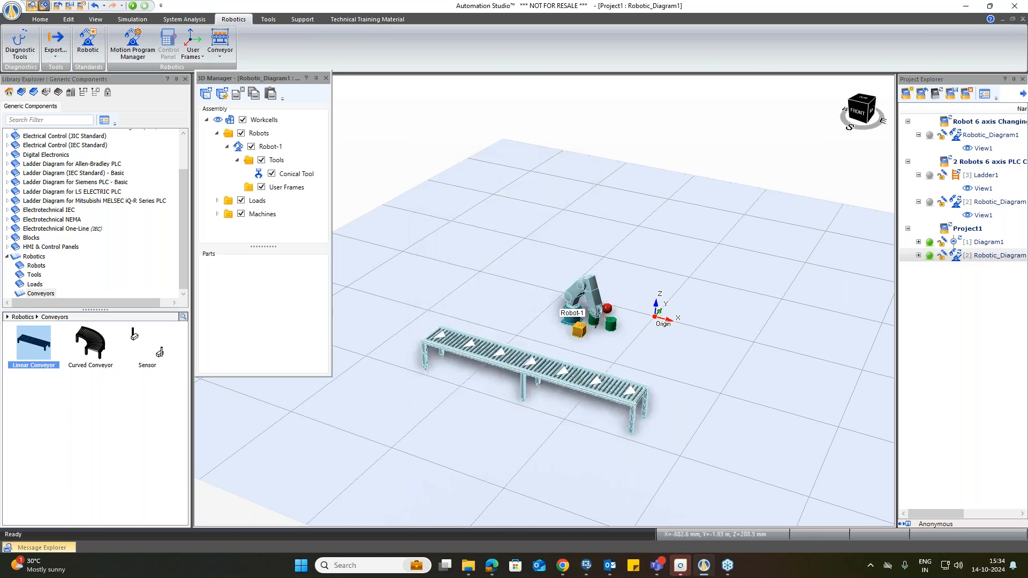
# Step: Enable Display Input Table and Display Output Table in the conveyor's properties
pyautogui.scroll(1, 526, 377)
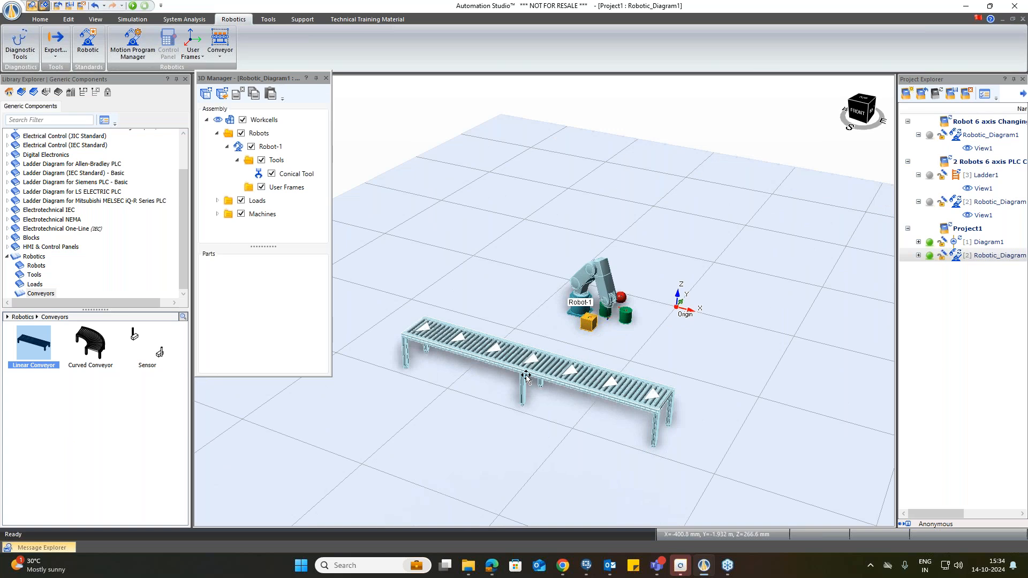
pyautogui.scroll(1, 526, 377)
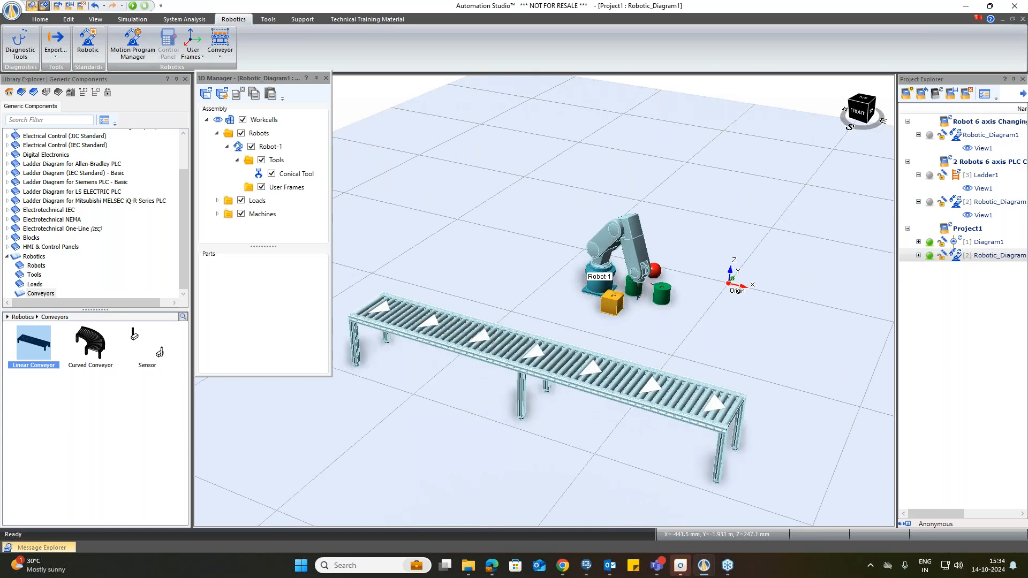
pyautogui.click(537, 353)
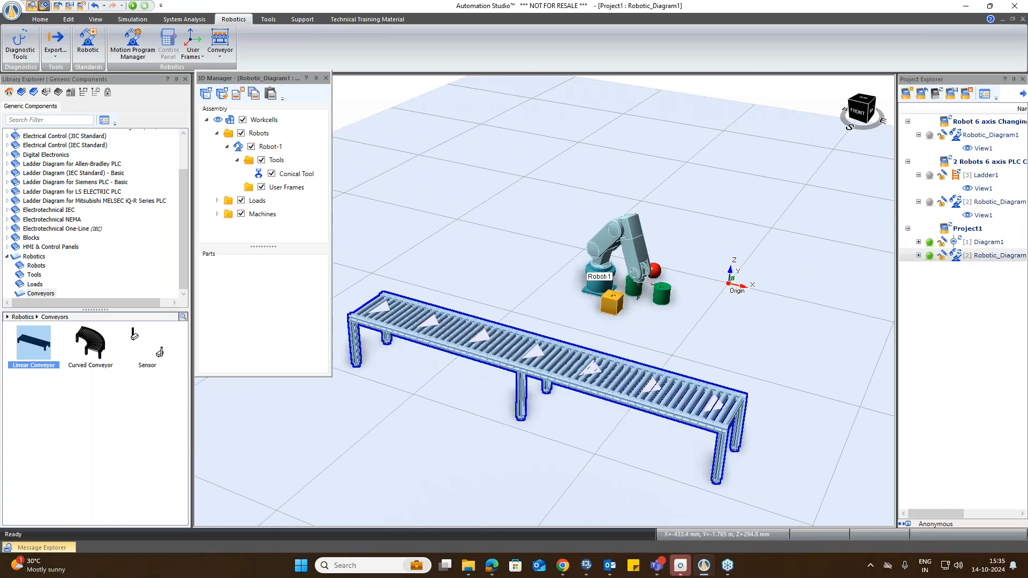
pyautogui.doubleClick(531, 351)
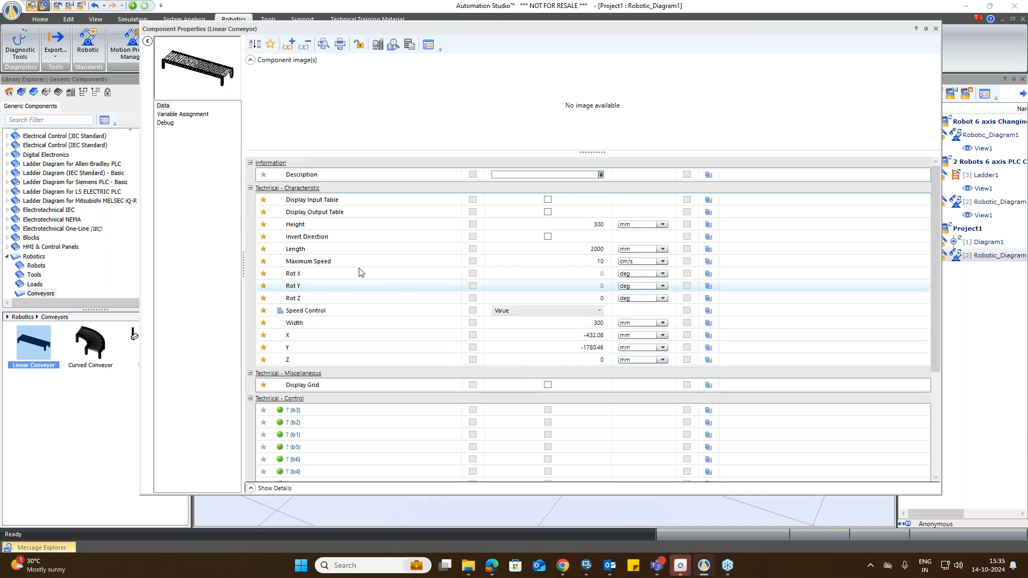
pyautogui.click(548, 200)
pyautogui.click(548, 212)
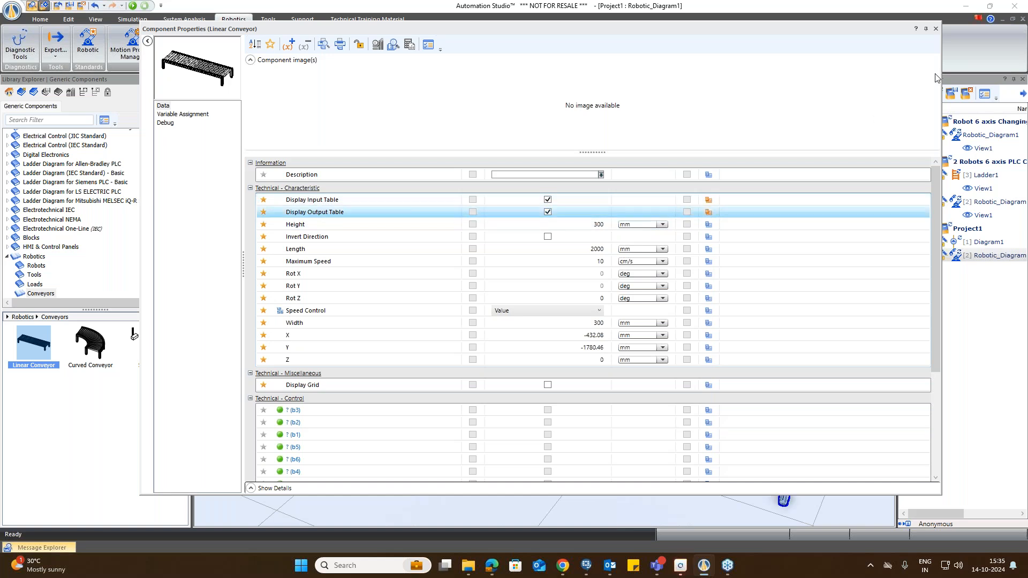
pyautogui.click(935, 29)
pyautogui.scroll(-1, 473, 402)
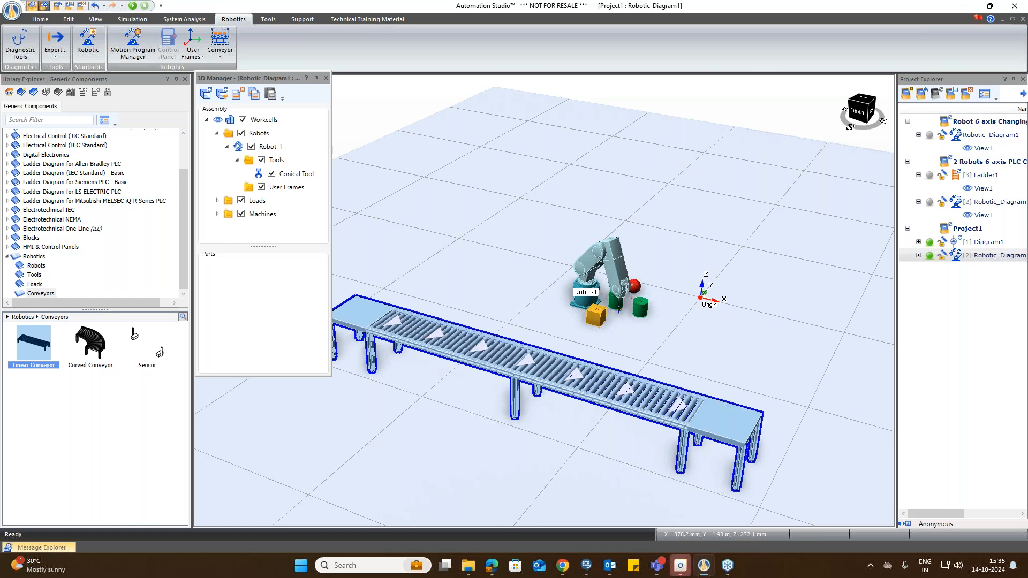
pyautogui.doubleClick(489, 359)
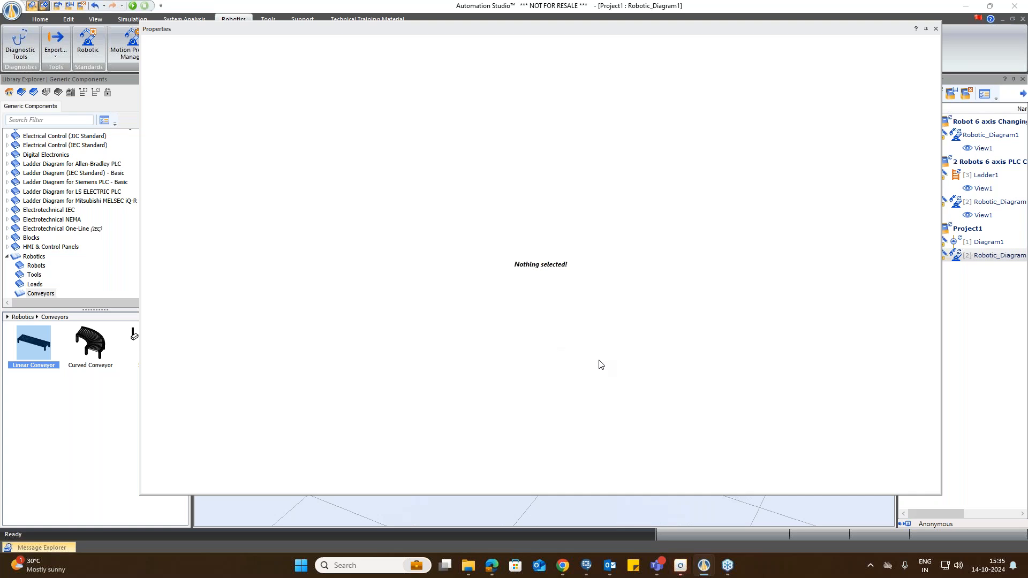
pyautogui.click(937, 29)
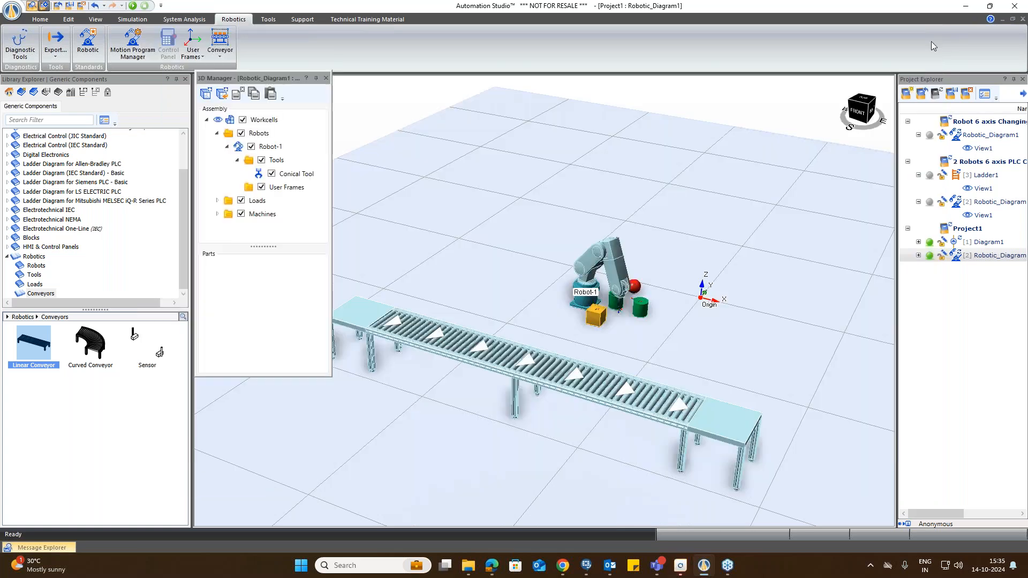
# Step: Disable Display Input Table and Display Output Table in the linear conveyor's properties, then close them
pyautogui.doubleClick(490, 358)
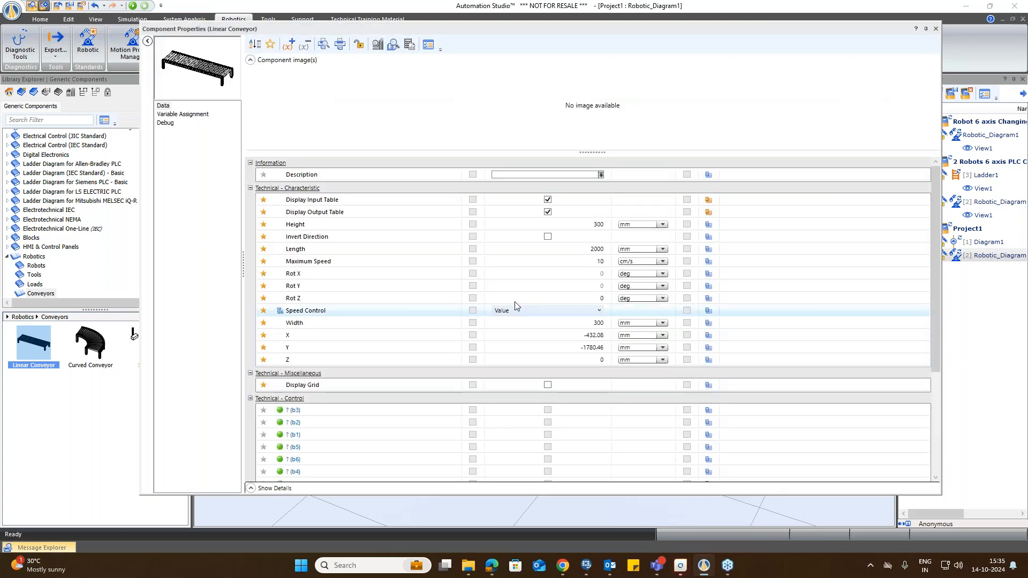
pyautogui.click(547, 200)
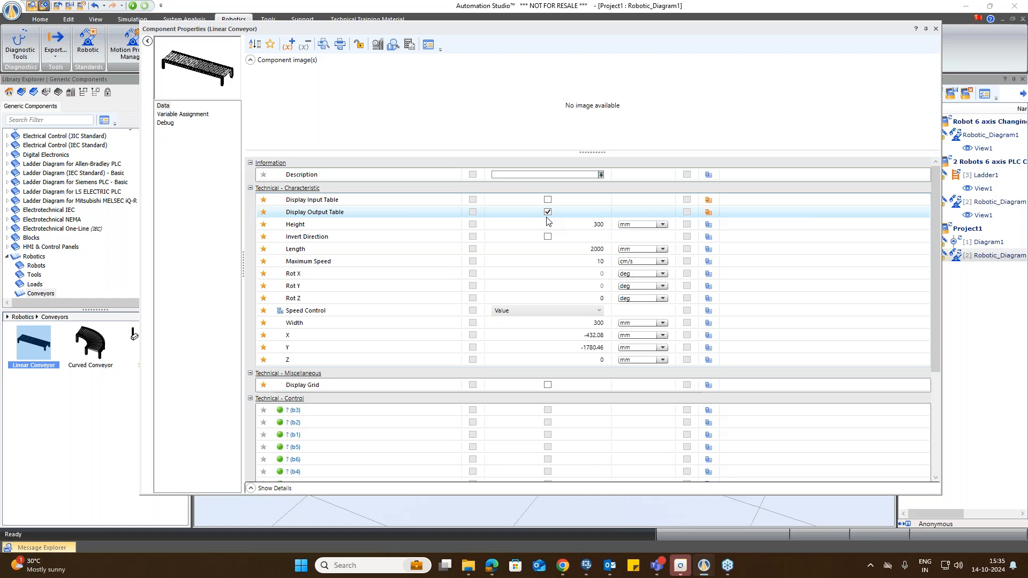
pyautogui.click(547, 212)
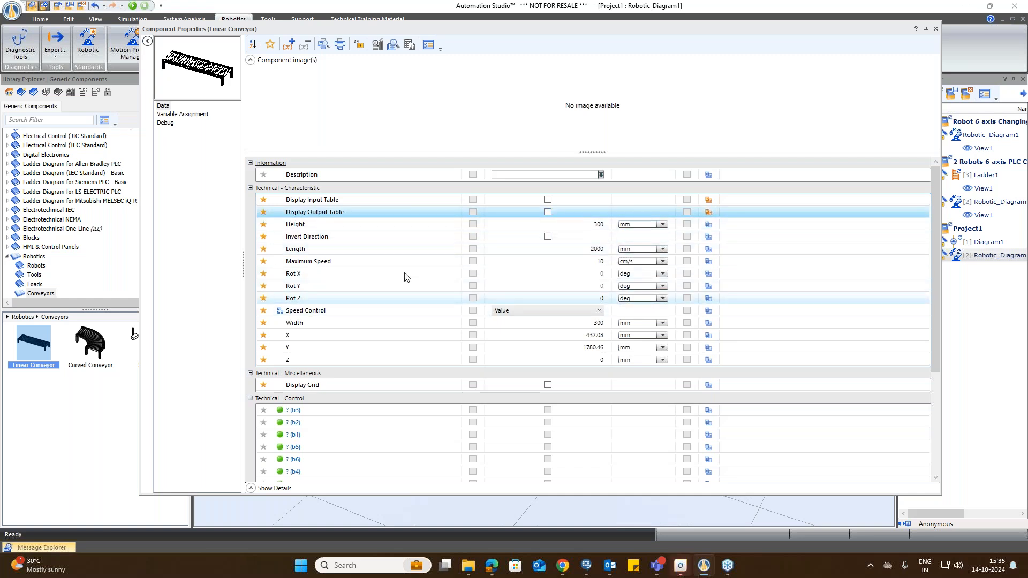
pyautogui.scroll(-1, 594, 263)
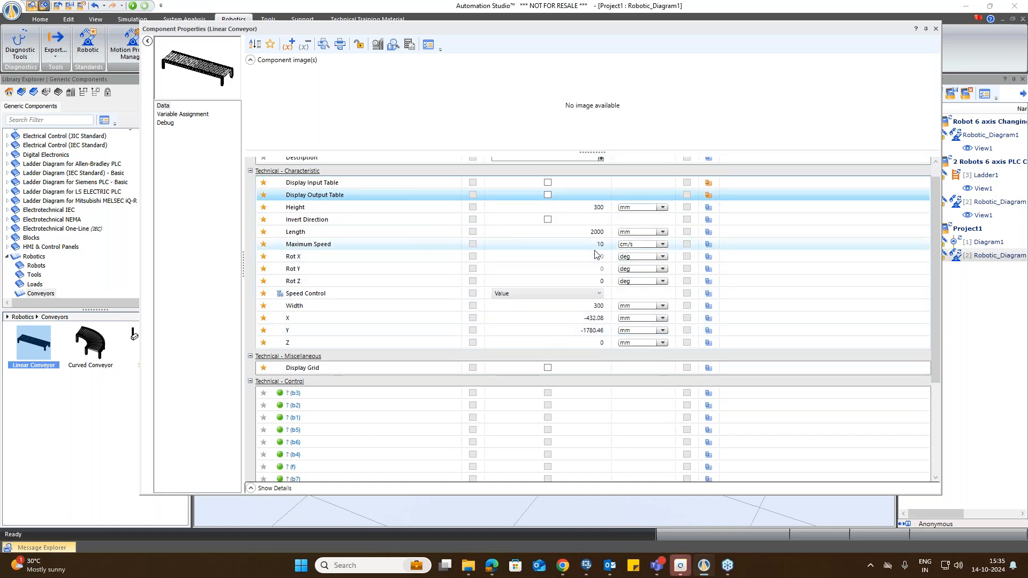
pyautogui.scroll(-5, 608, 289)
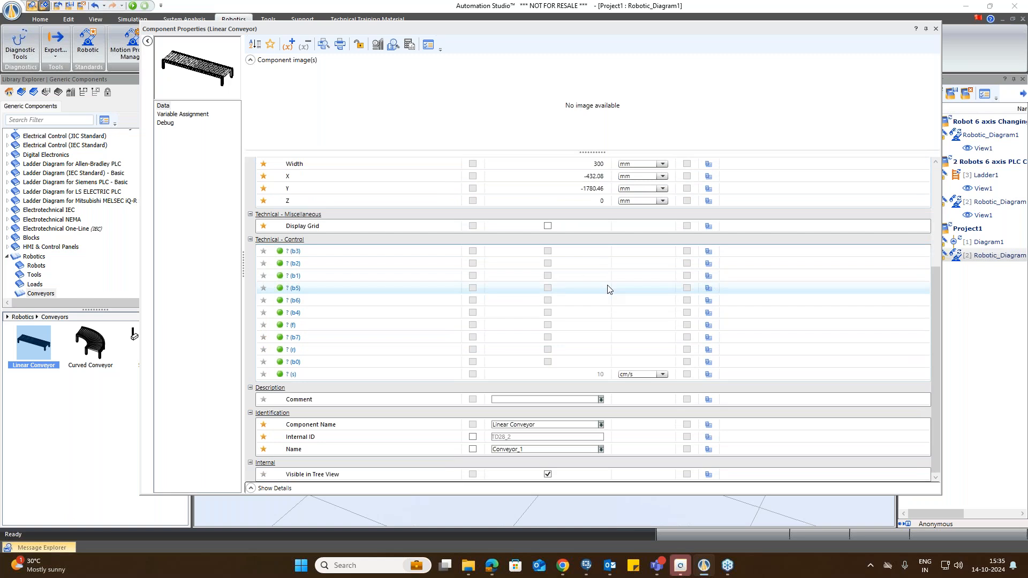
pyautogui.scroll(3, 611, 289)
pyautogui.scroll(-3, 615, 289)
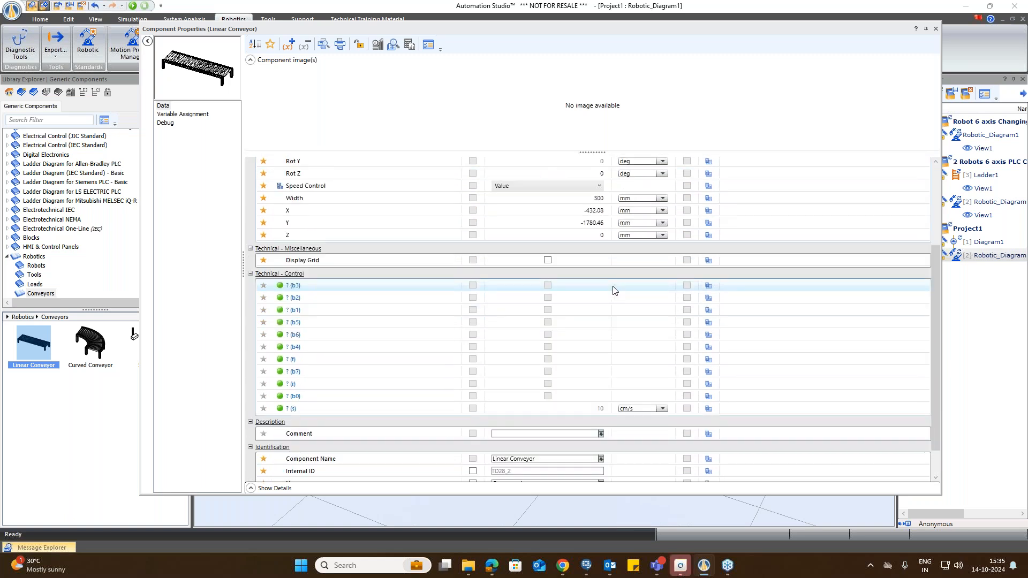
pyautogui.click(935, 29)
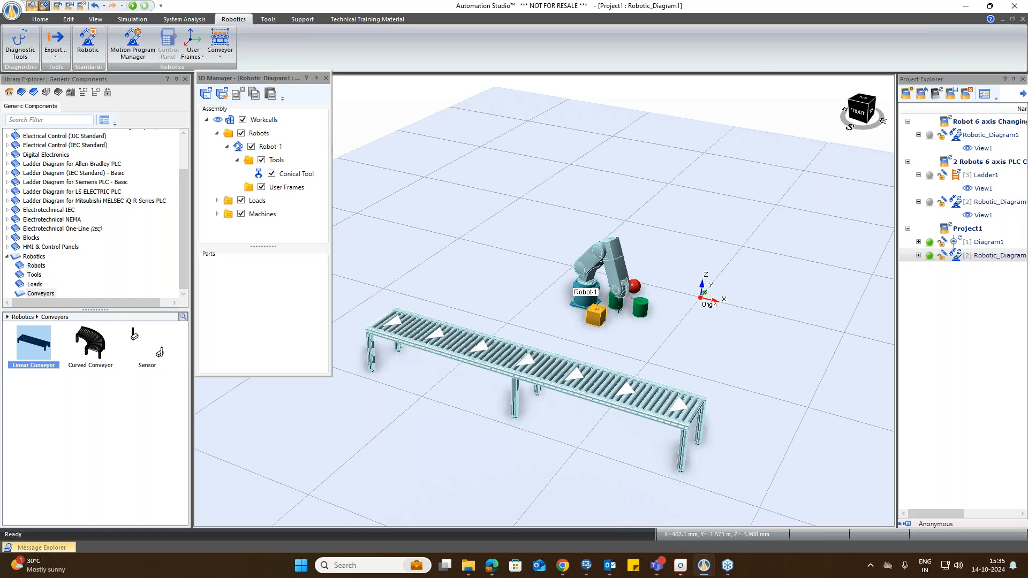
# Step: Place a Curved Conveyor at the end of the linear conveyor at about X 568 mm, Y -1330 mm with a 45° angle
pyautogui.scroll(-3, 759, 450)
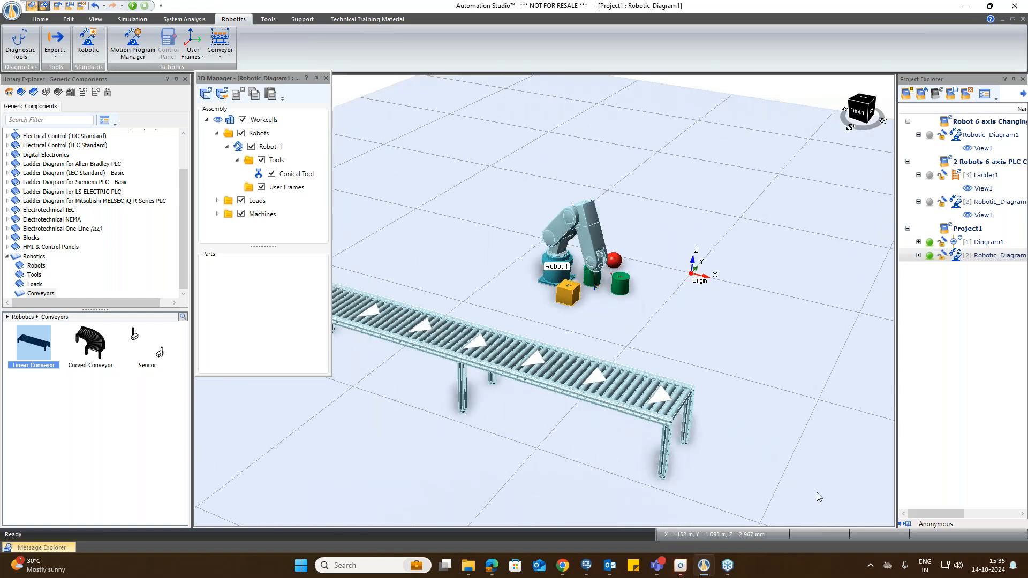
pyautogui.scroll(2, 814, 493)
pyautogui.scroll(-3, 818, 497)
pyautogui.scroll(3, 748, 448)
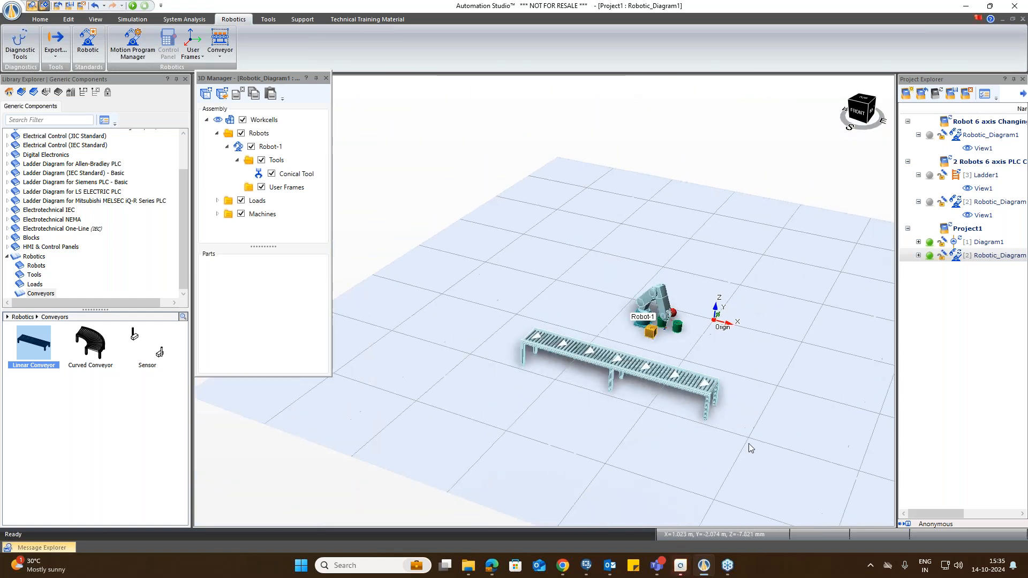
pyautogui.scroll(4, 858, 423)
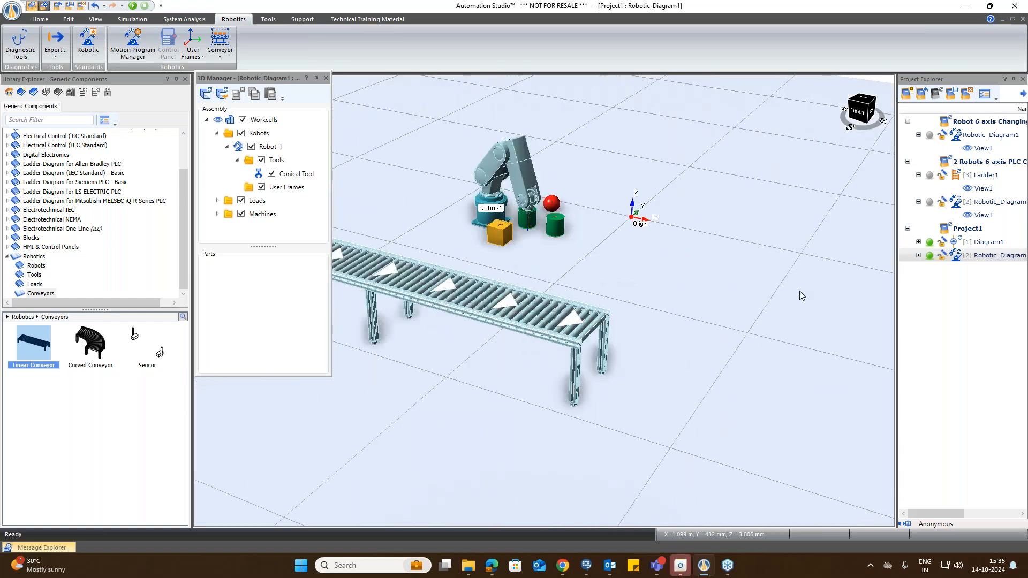
pyautogui.scroll(-1, 800, 294)
pyautogui.moveTo(96, 351); pyautogui.dragTo(627, 322)
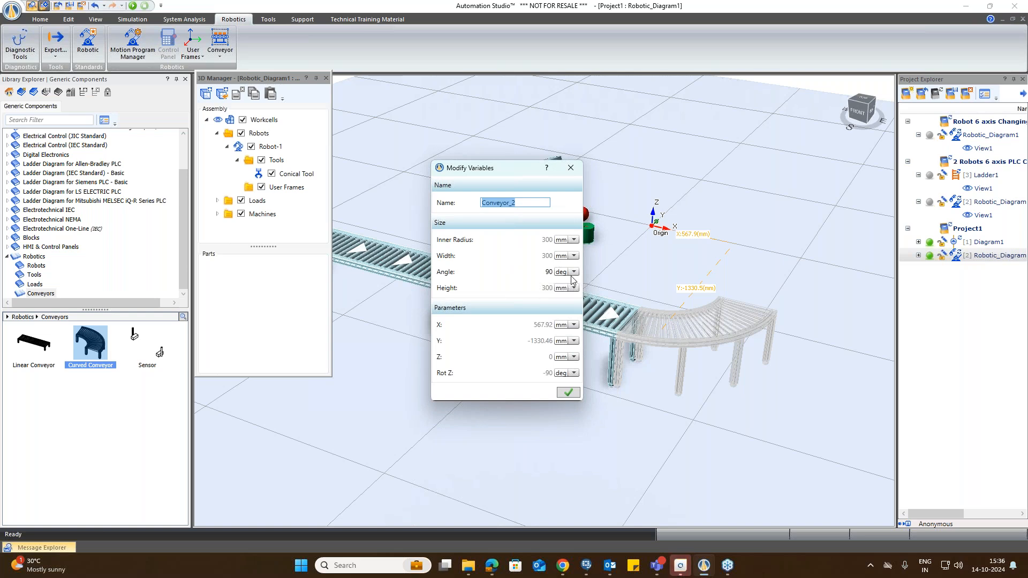
pyautogui.doubleClick(541, 273)
pyautogui.click(490, 270)
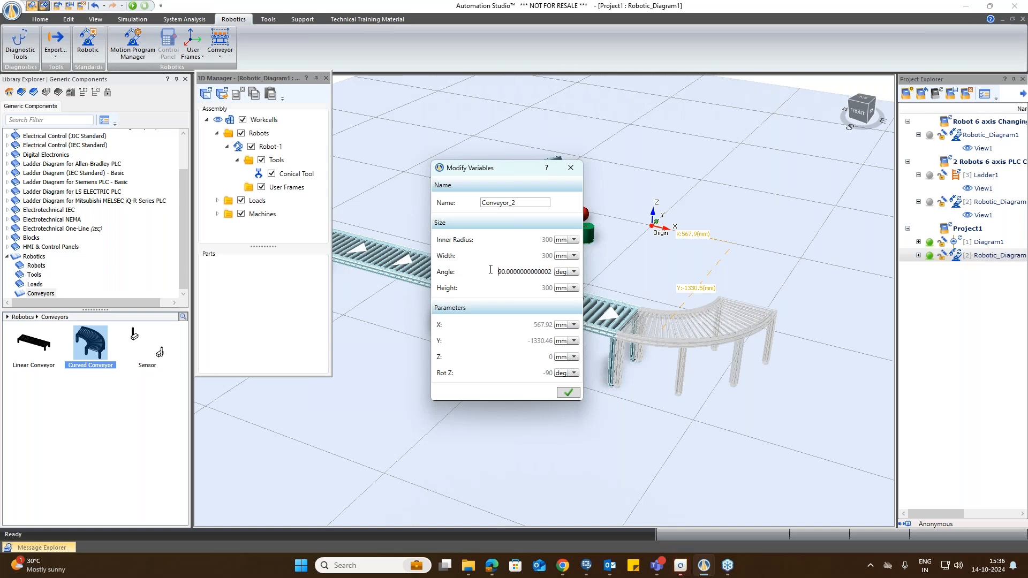
pyautogui.moveTo(490, 269); pyautogui.dragTo(545, 272)
pyautogui.write('45')
pyautogui.click(566, 394)
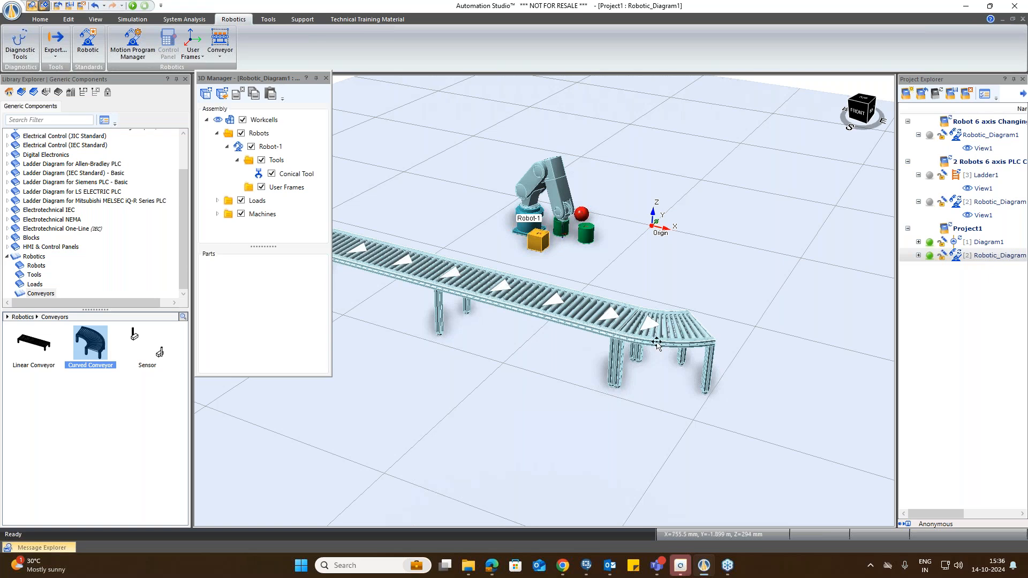
# Step: Set the curved conveyor's angle to 90 degrees in its properties
pyautogui.doubleClick(656, 342)
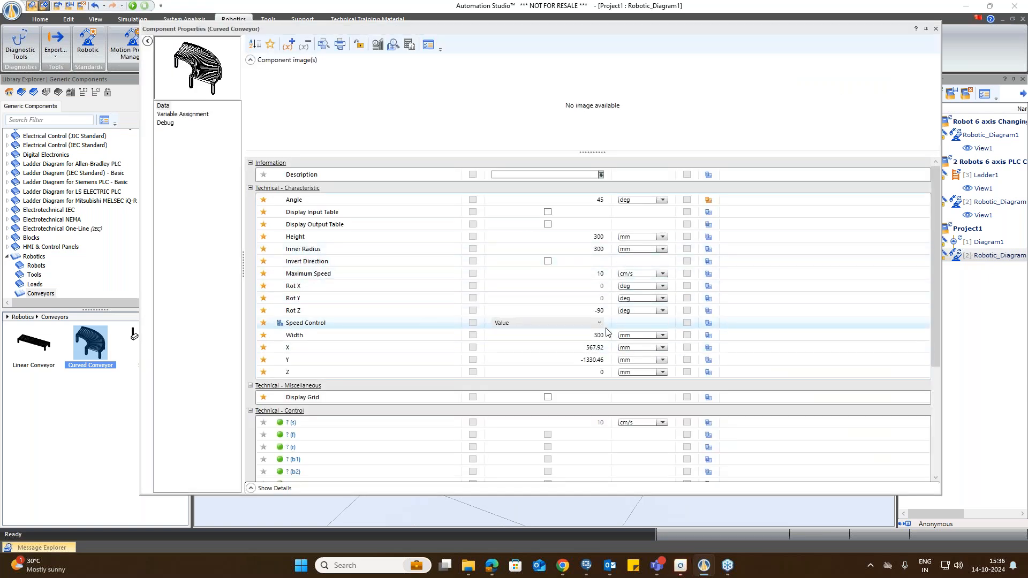
pyautogui.write('90')
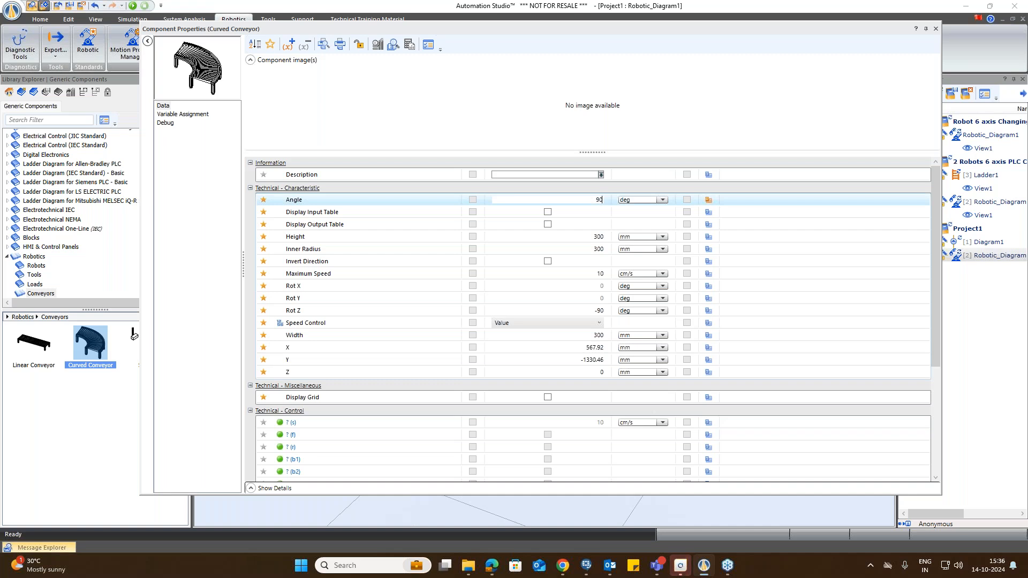
pyautogui.press('Return')
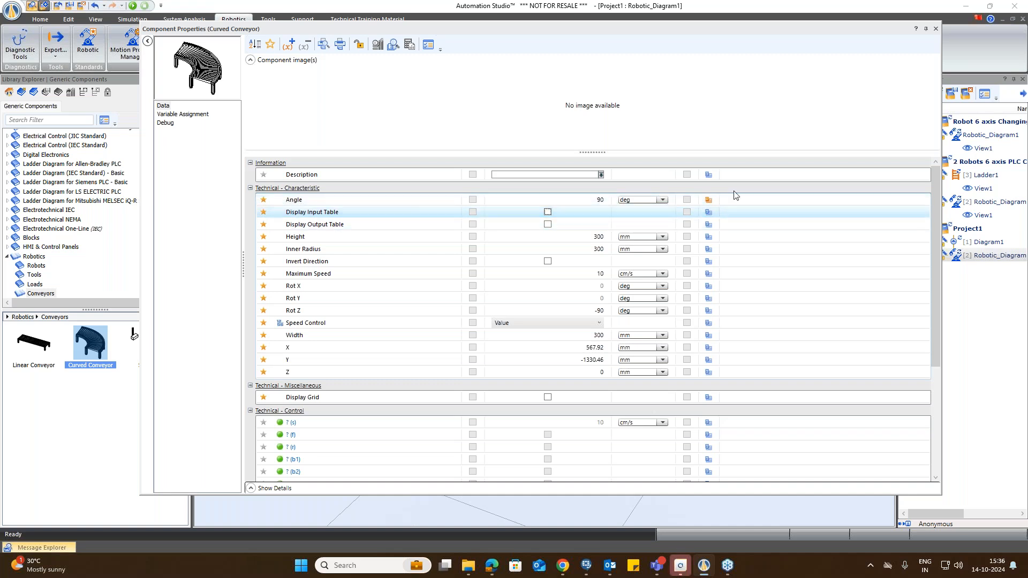
pyautogui.click(935, 29)
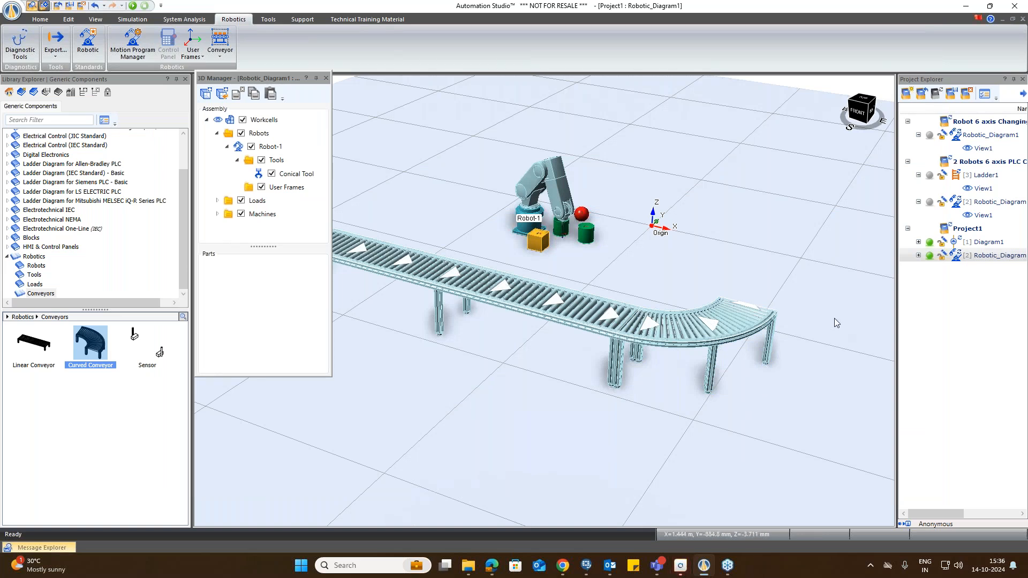
# Step: Place a second Curved Conveyor at about X 1468 mm, Y -1330 mm, continuing the line
pyautogui.scroll(-3, 828, 290)
pyautogui.scroll(3, 828, 290)
pyautogui.scroll(-3, 445, 420)
pyautogui.scroll(2, 731, 324)
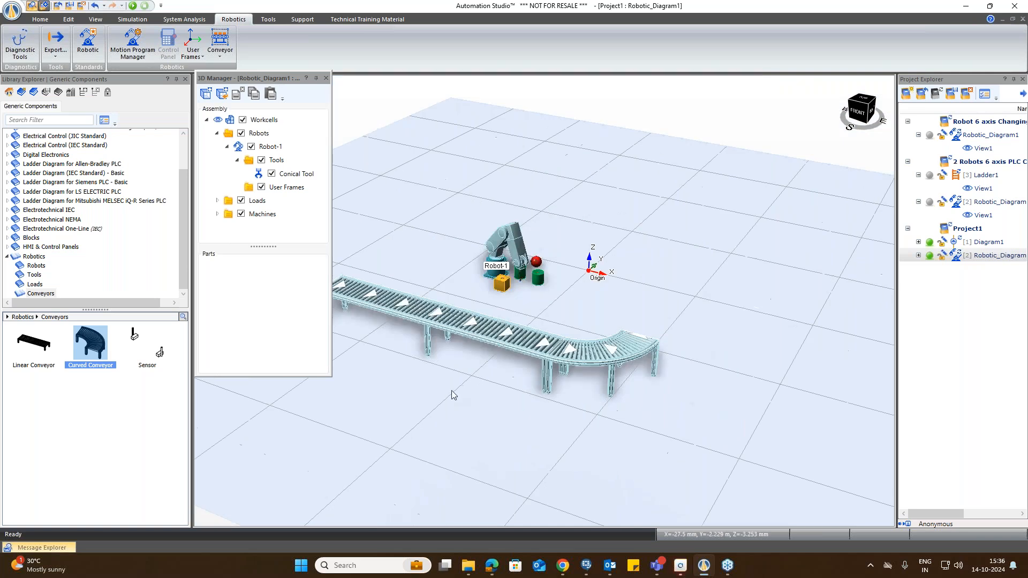
pyautogui.scroll(1, 731, 323)
pyautogui.moveTo(92, 342); pyautogui.dragTo(585, 349)
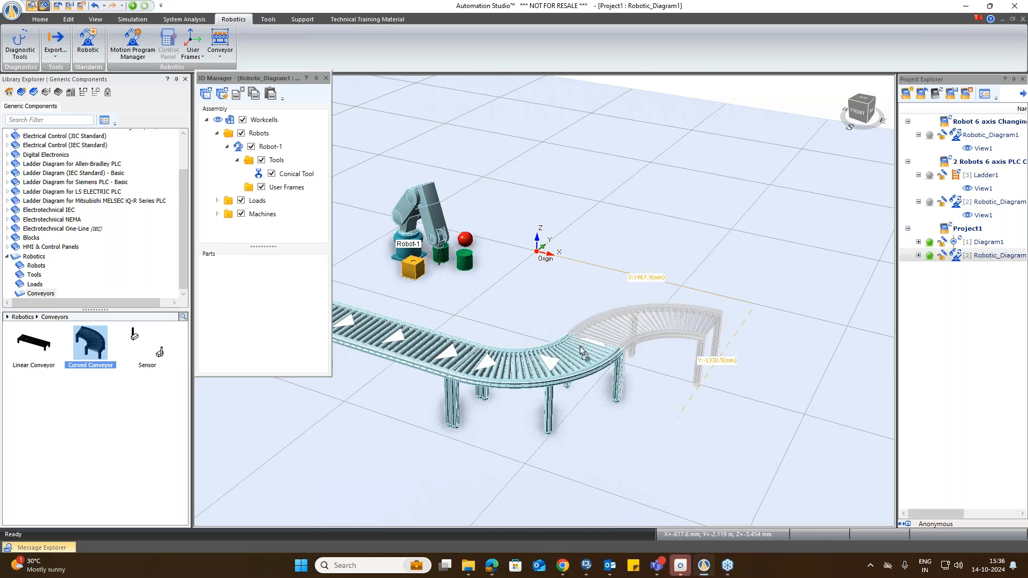
pyautogui.click(566, 392)
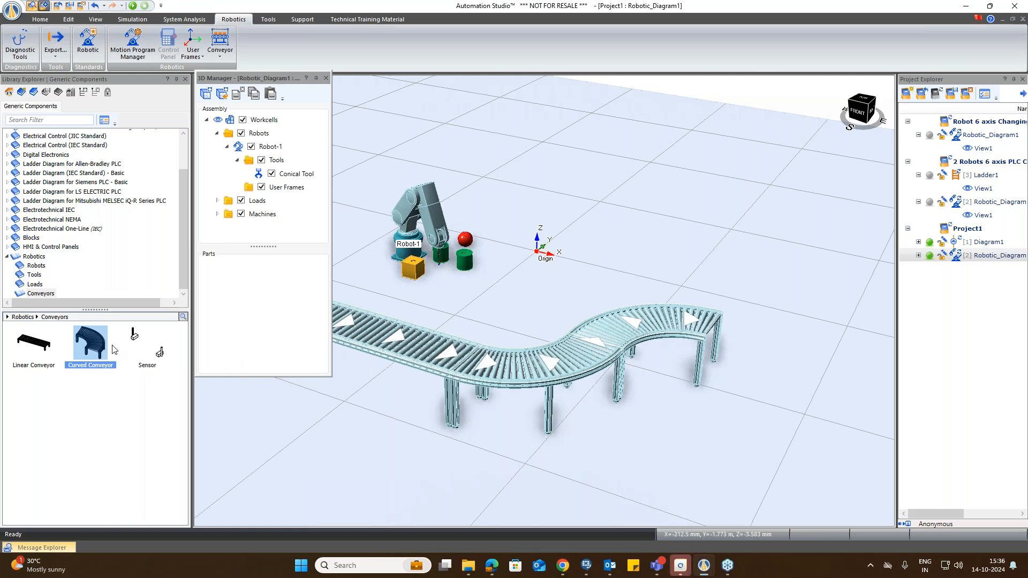
# Step: Add a third curved conveyor at about X 1468 mm, Y -430 mm and a 2000 mm linear conveyor at about X 1918 mm, Y 570 mm
pyautogui.moveTo(79, 355); pyautogui.dragTo(718, 342)
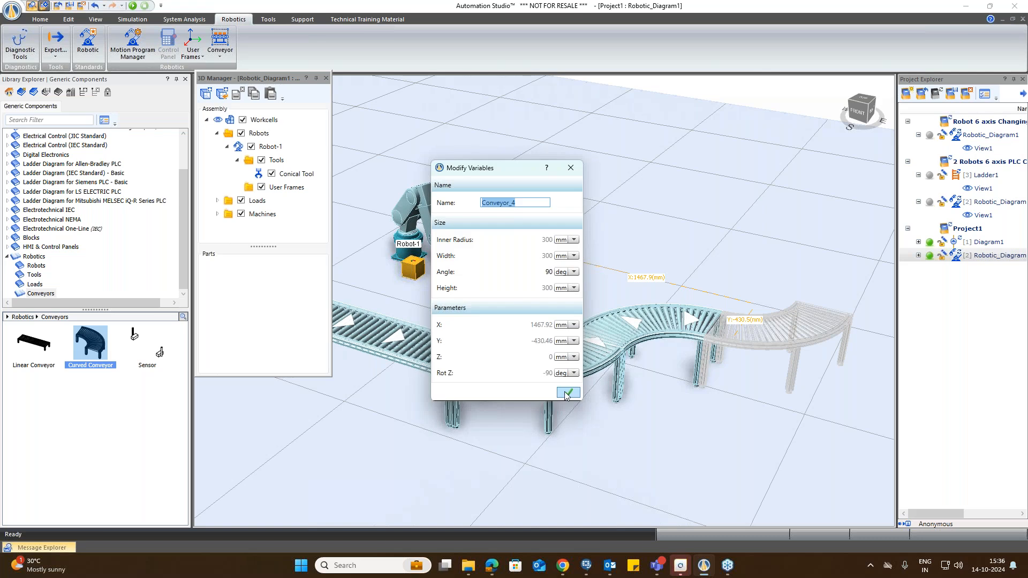
pyautogui.click(568, 393)
pyautogui.moveTo(36, 345); pyautogui.dragTo(829, 318)
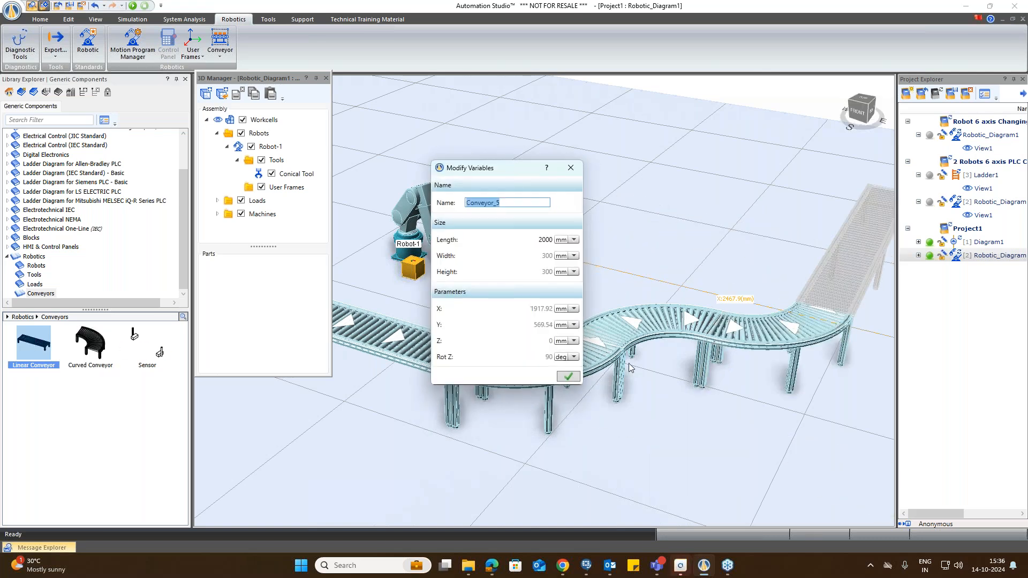
pyautogui.click(568, 377)
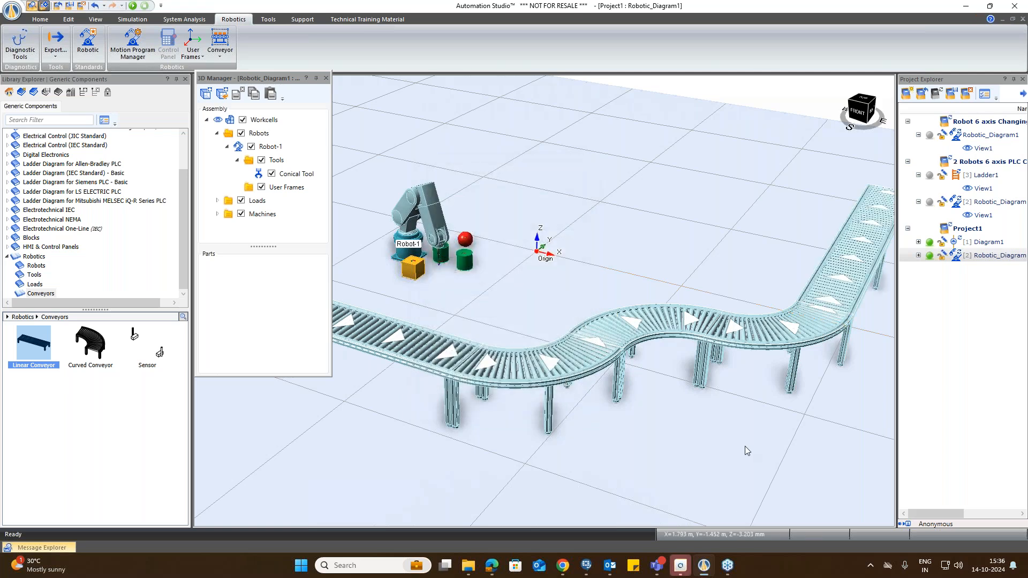
# Step: Zoom around the workcell to examine the complete conveyor line layout
pyautogui.scroll(-3, 883, 300)
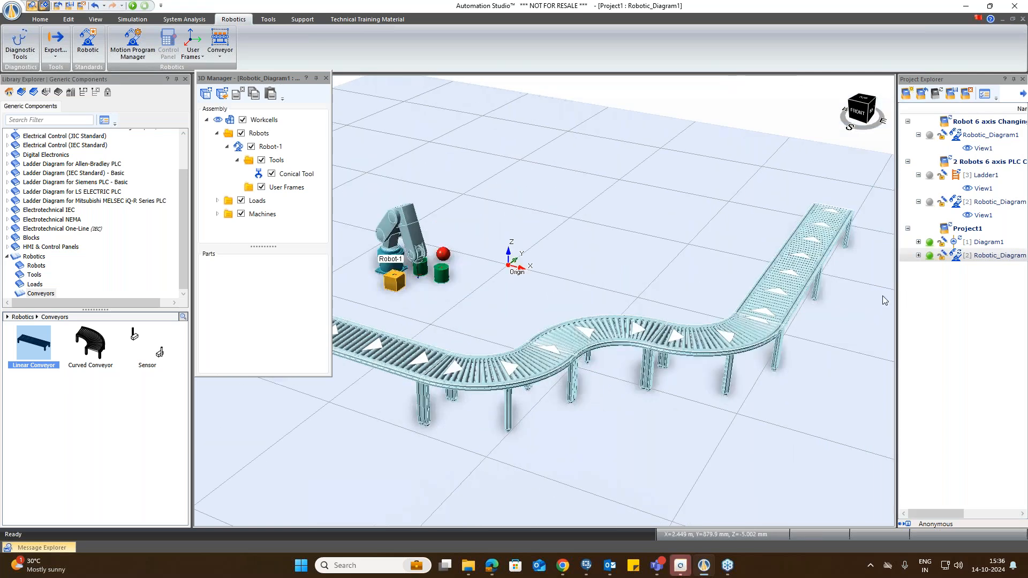
pyautogui.scroll(-2, 883, 300)
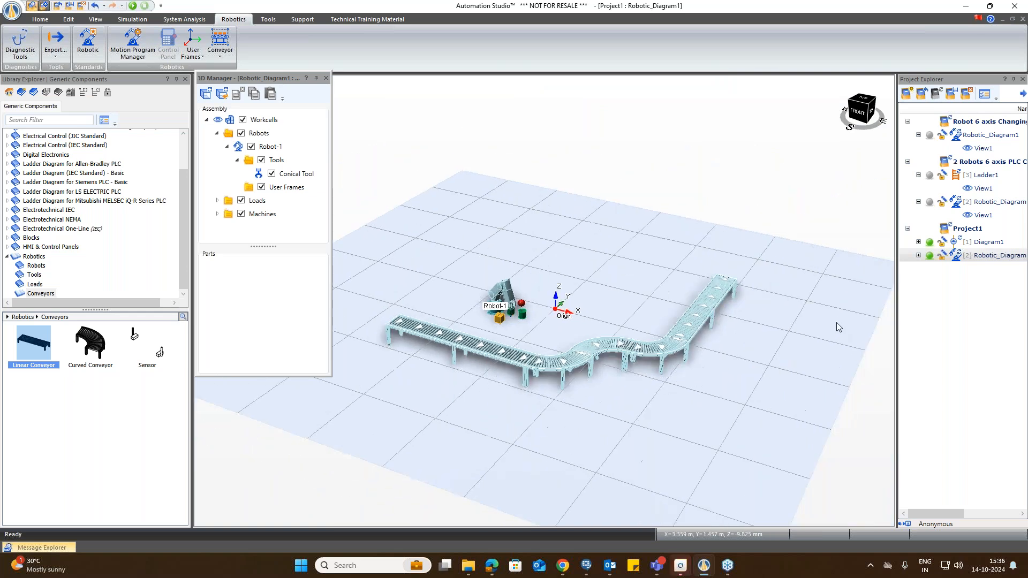
pyautogui.scroll(5, 835, 328)
pyautogui.scroll(2, 656, 352)
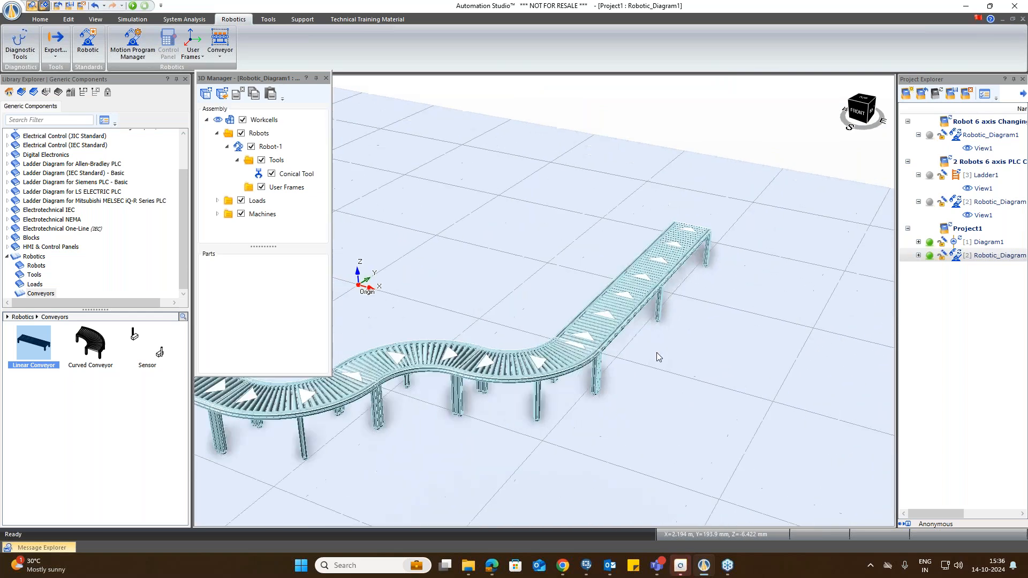
pyautogui.scroll(-2, 432, 447)
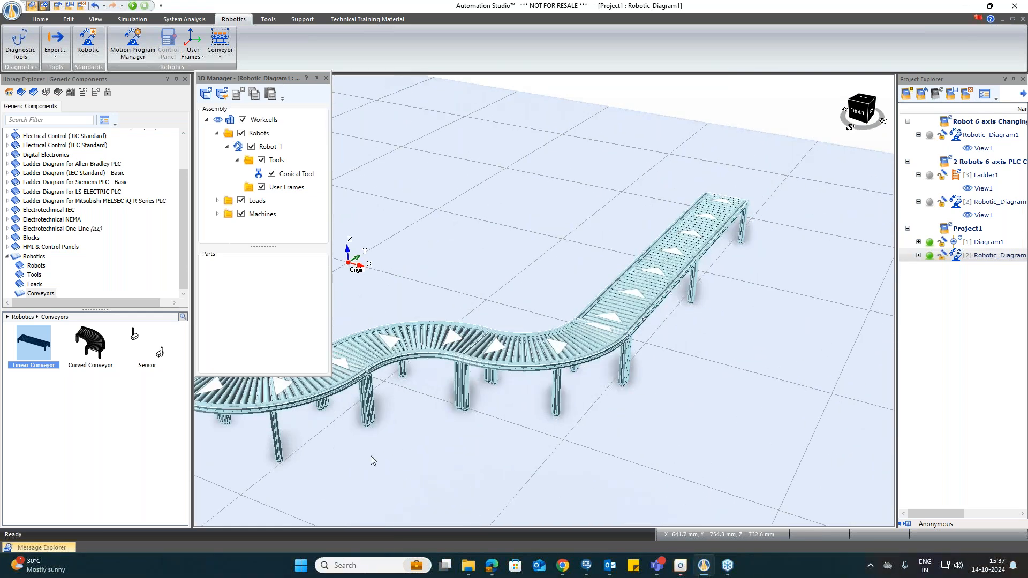
pyautogui.scroll(3, 229, 476)
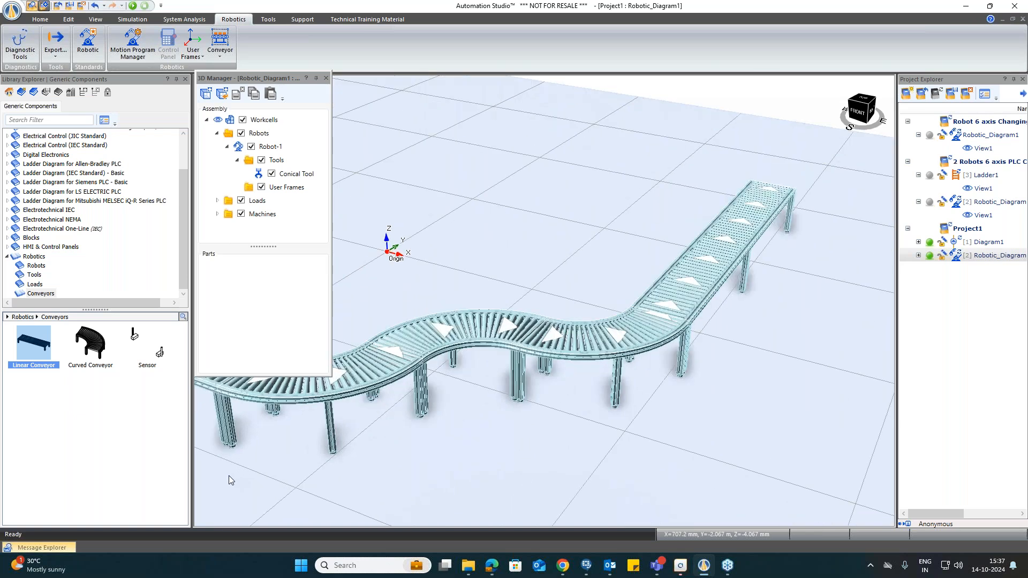
pyautogui.scroll(-1, 332, 413)
pyautogui.scroll(1, 333, 413)
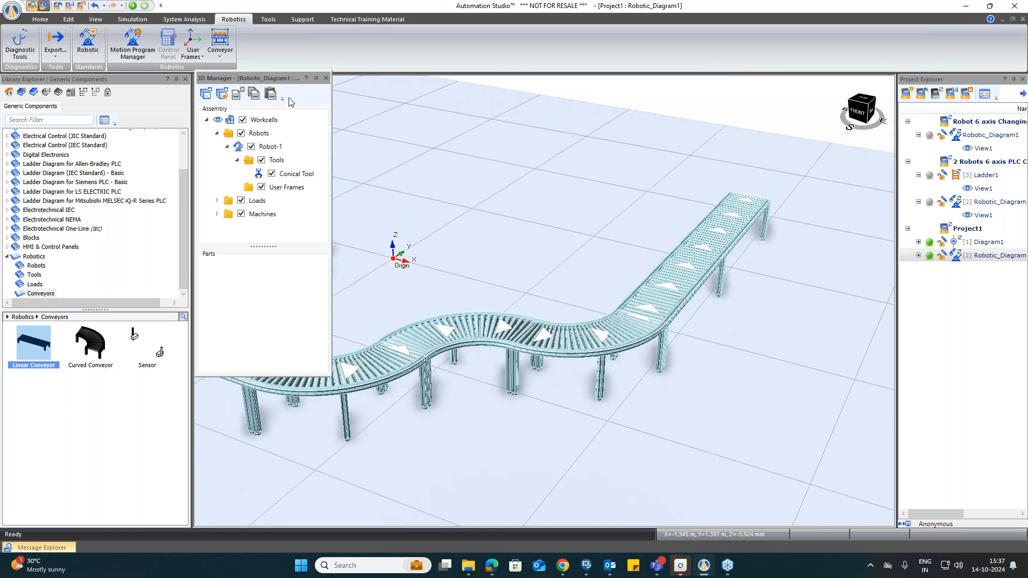
# Step: Move the 3D Manager panel aside and place two sensors on the conveyor line at angular positions 74.4° and 49.67°
pyautogui.moveTo(278, 78); pyautogui.dragTo(927, 160)
pyautogui.scroll(1, 238, 443)
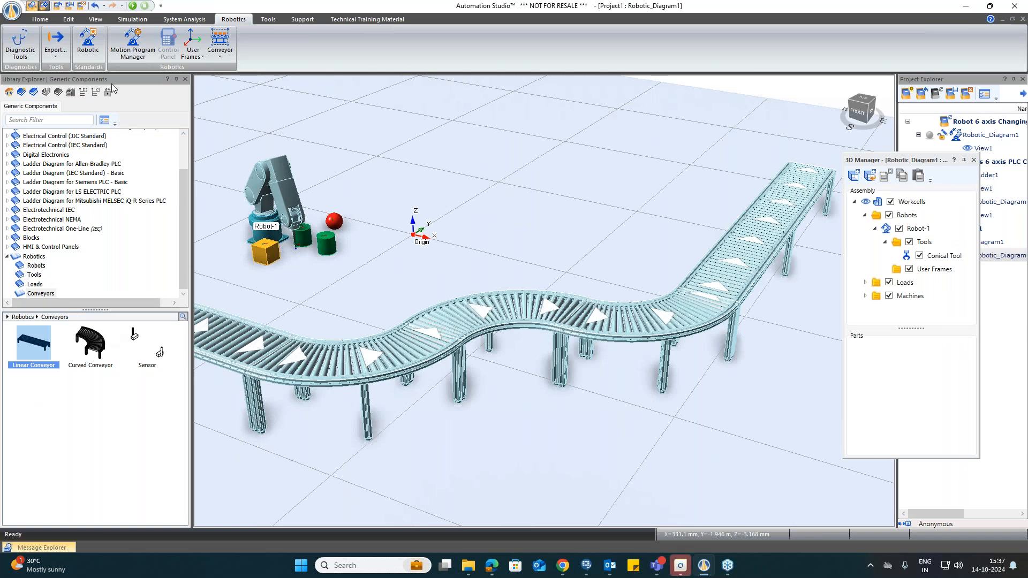
pyautogui.click(137, 343)
pyautogui.moveTo(136, 343); pyautogui.dragTo(428, 317)
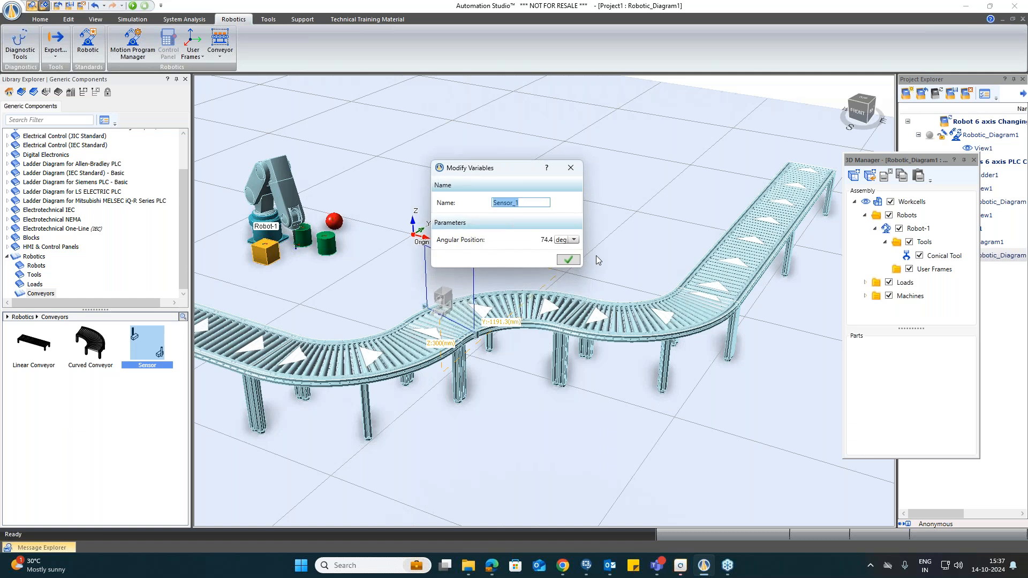
pyautogui.click(566, 261)
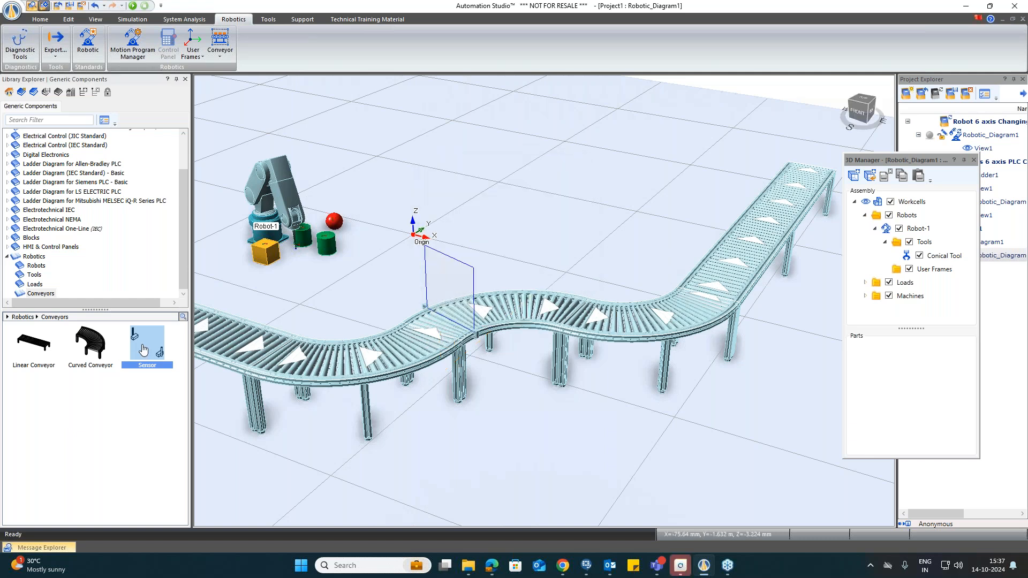
pyautogui.click(673, 331)
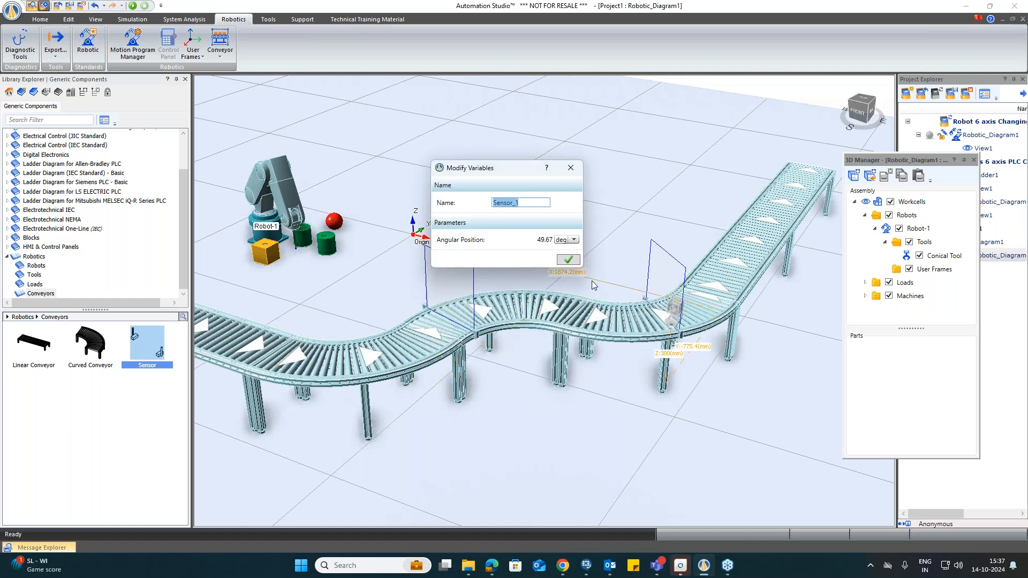
pyautogui.click(569, 260)
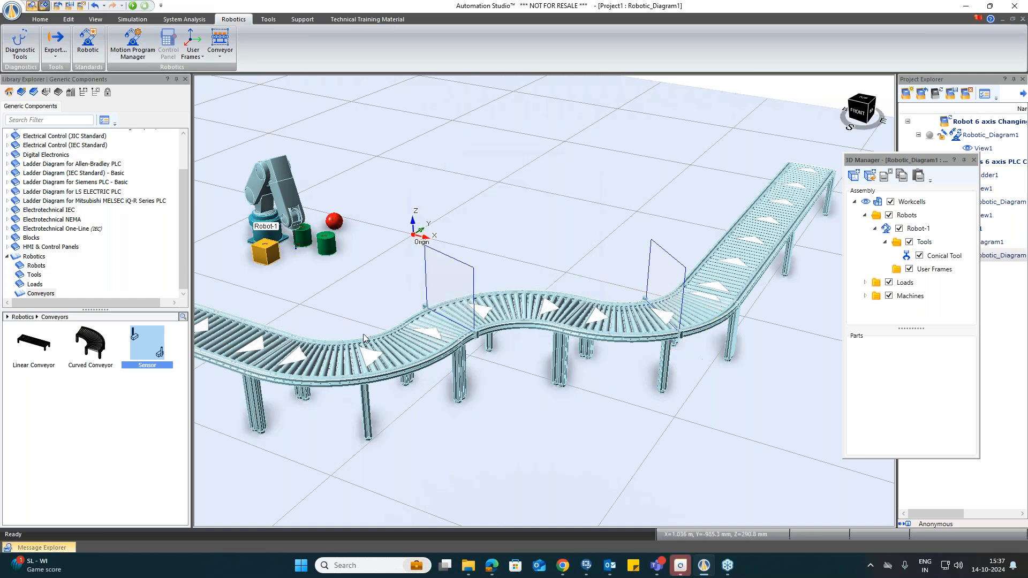
# Step: Place a third sensor on the linear conveyor at a linear position of 105.02 mm
pyautogui.click(801, 216)
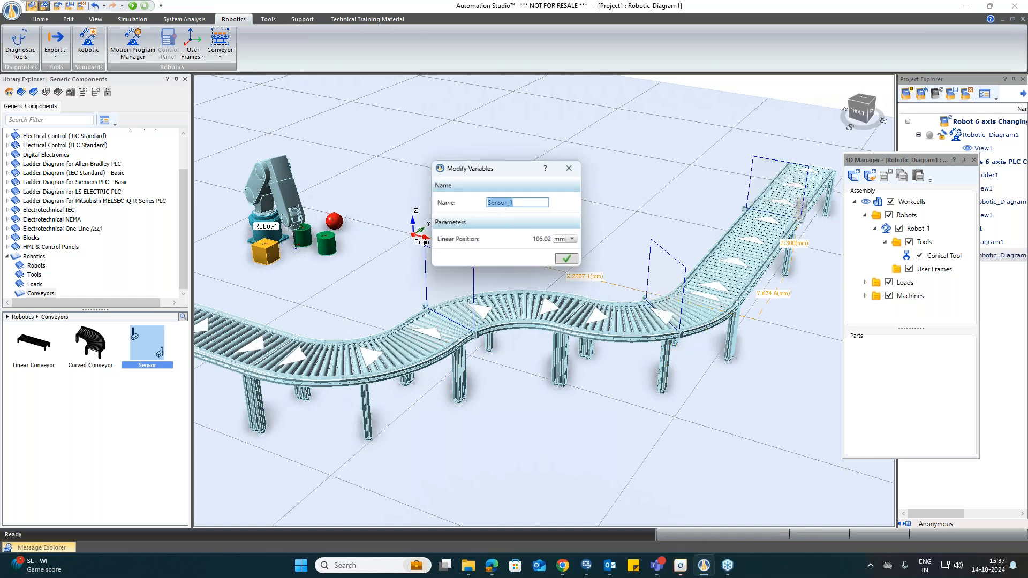
pyautogui.click(568, 260)
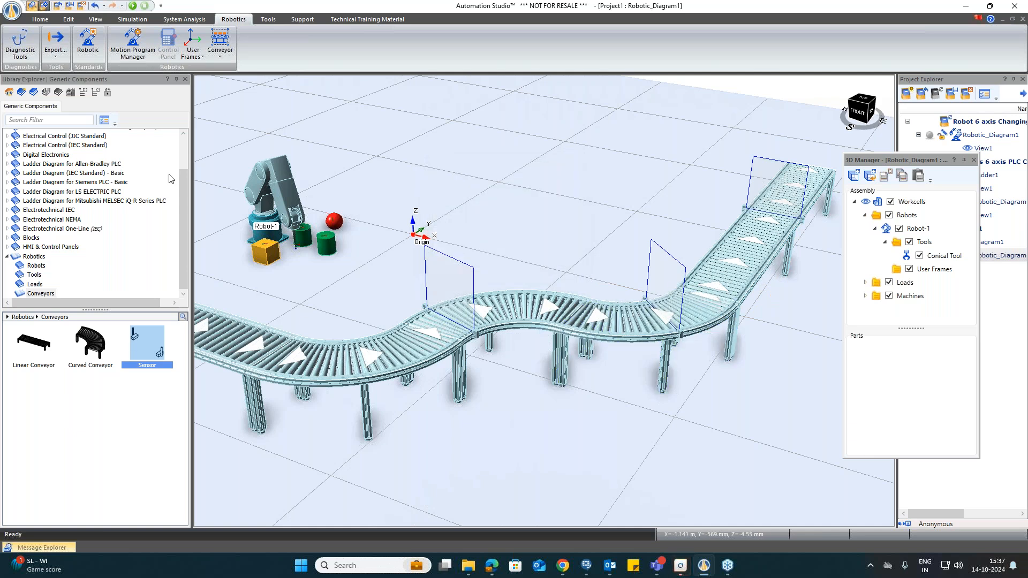
# Step: Drop a prismatic load onto the curved conveyor and set its part colour to red
pyautogui.click(35, 283)
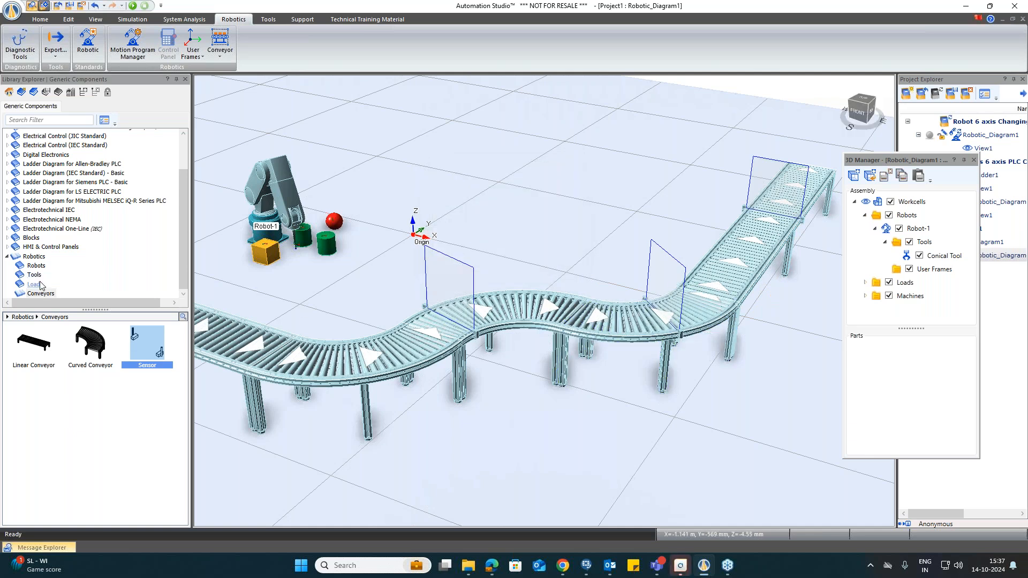
pyautogui.moveTo(27, 350); pyautogui.dragTo(397, 340)
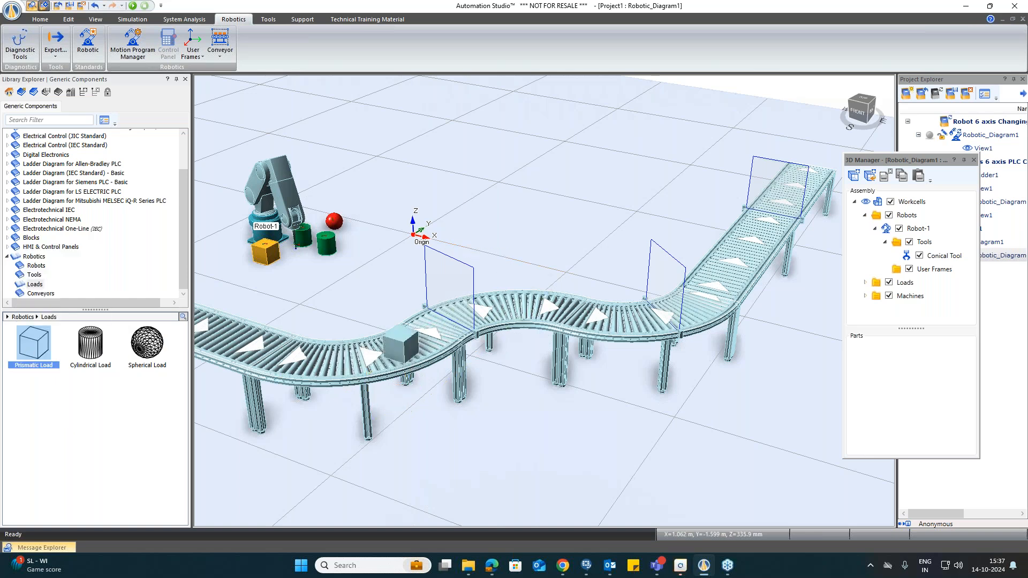
pyautogui.click(397, 341)
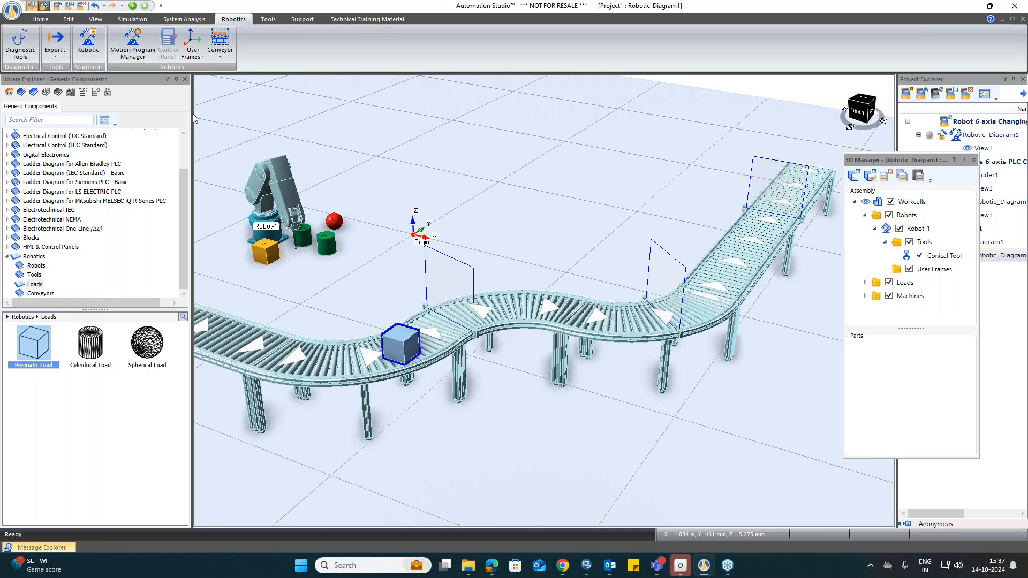
pyautogui.click(68, 19)
pyautogui.click(131, 33)
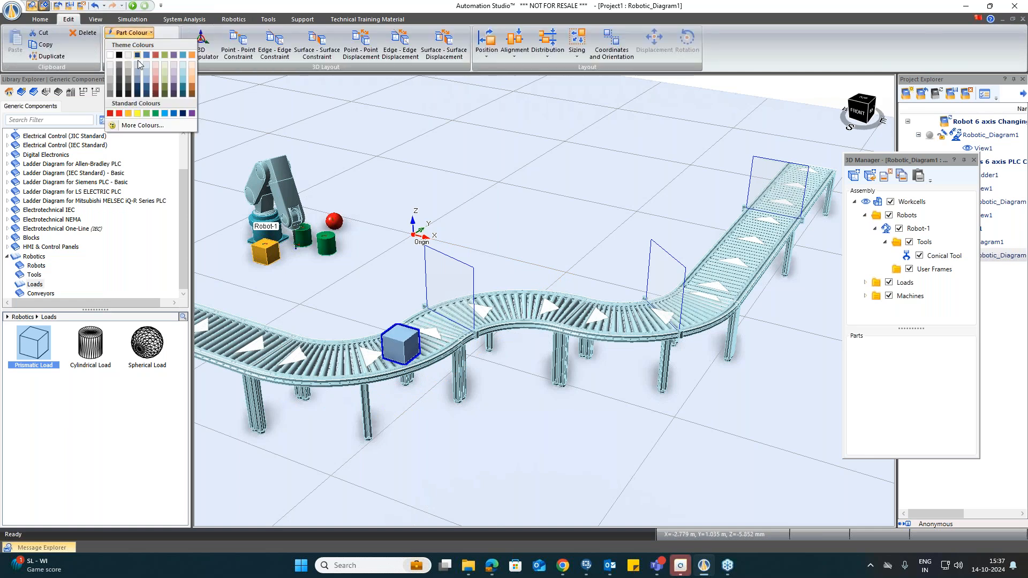
pyautogui.click(118, 113)
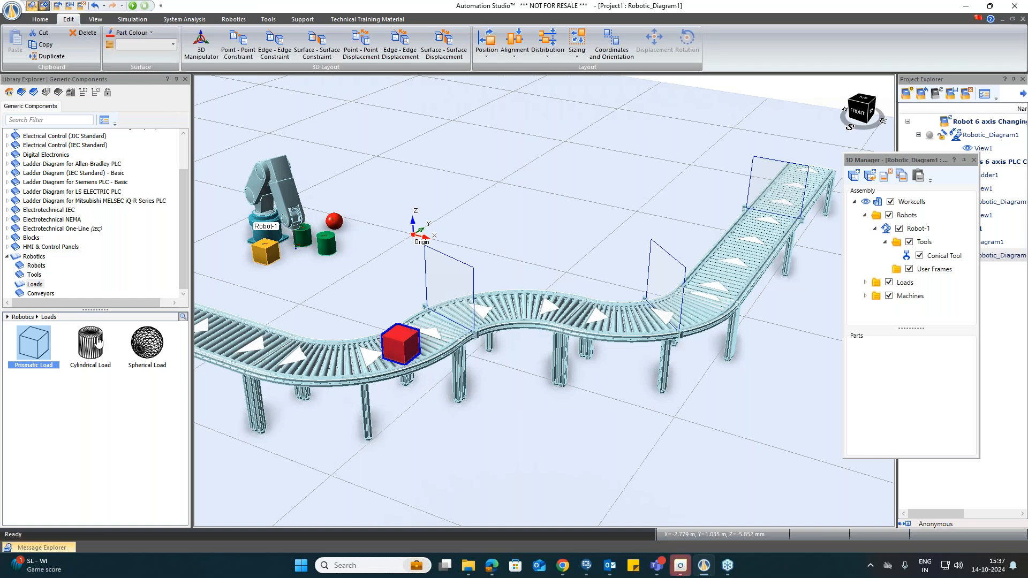
# Step: Drop a cylindrical load onto the first curved conveyor and set its part colour to green
pyautogui.moveTo(97, 343); pyautogui.dragTo(299, 347)
pyautogui.click(149, 49)
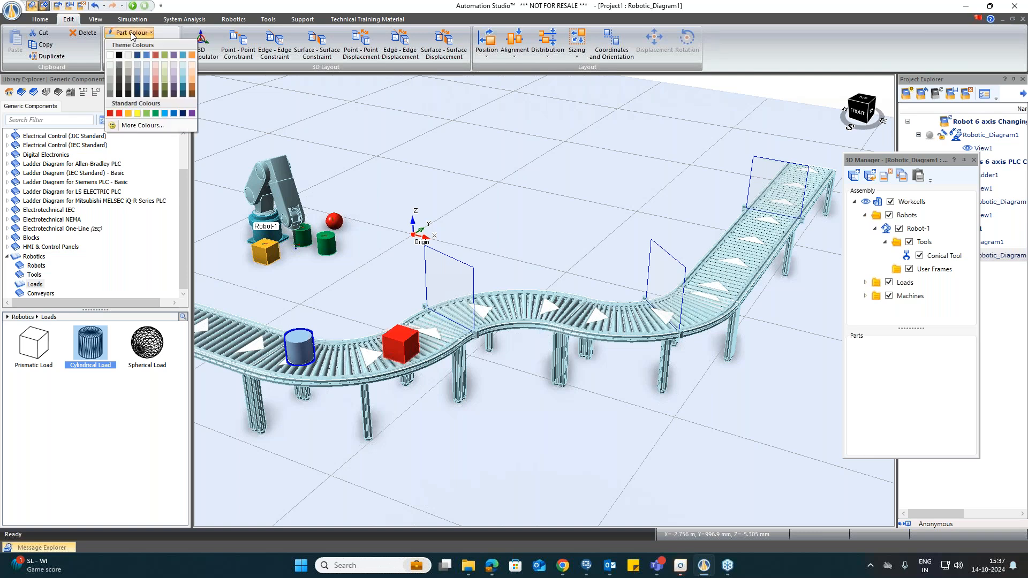
pyautogui.click(157, 121)
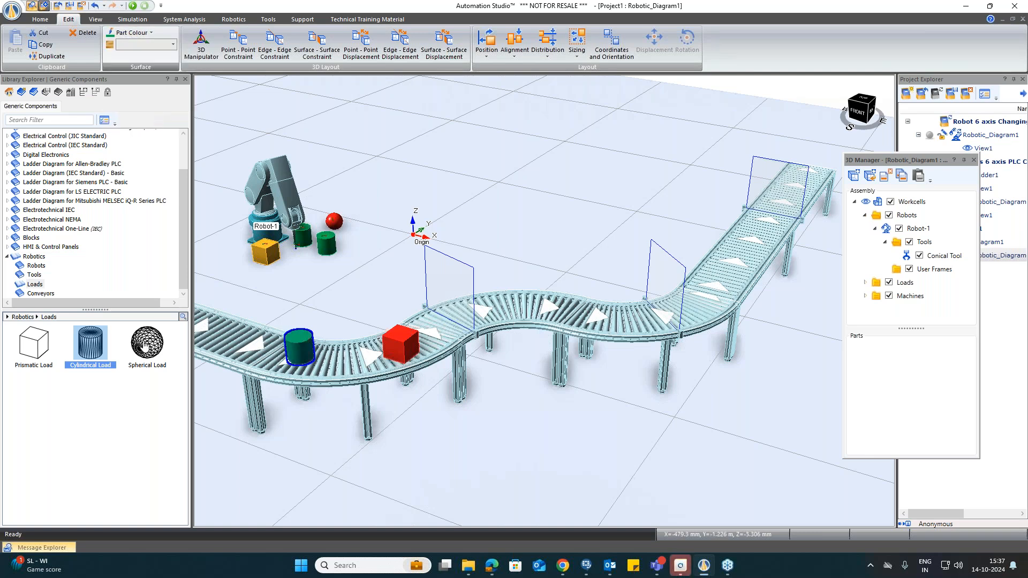
# Step: Open the motion program execution window from the Motion Program Manager and start all five conveyors running forward
pyautogui.moveTo(145, 345)
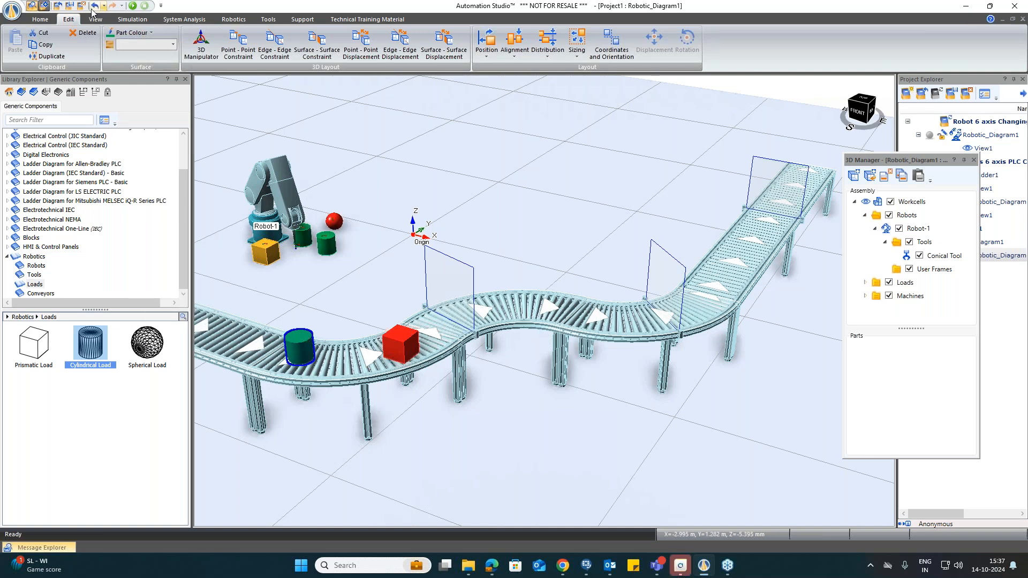
pyautogui.click(38, 22)
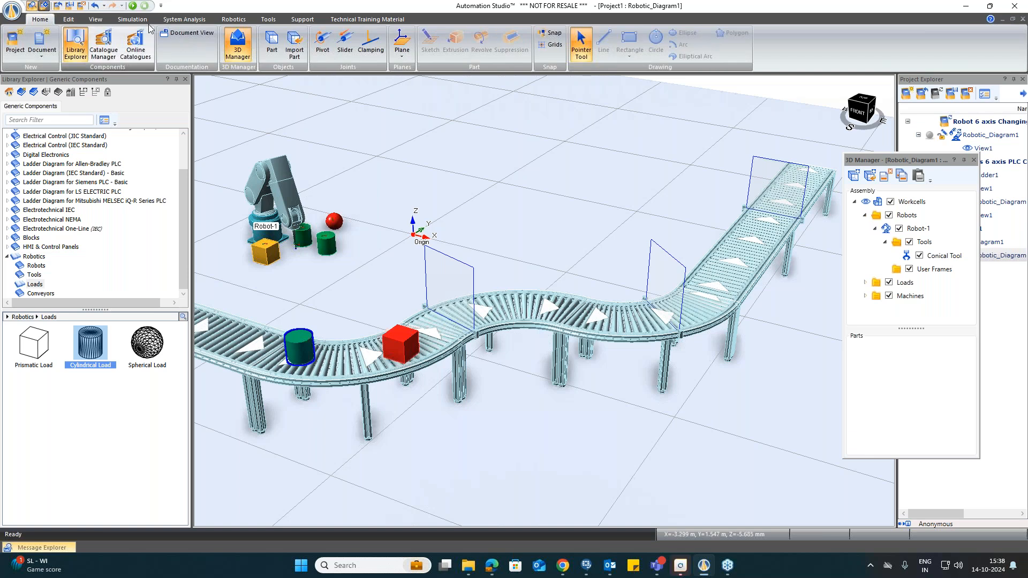
pyautogui.click(234, 19)
pyautogui.click(122, 53)
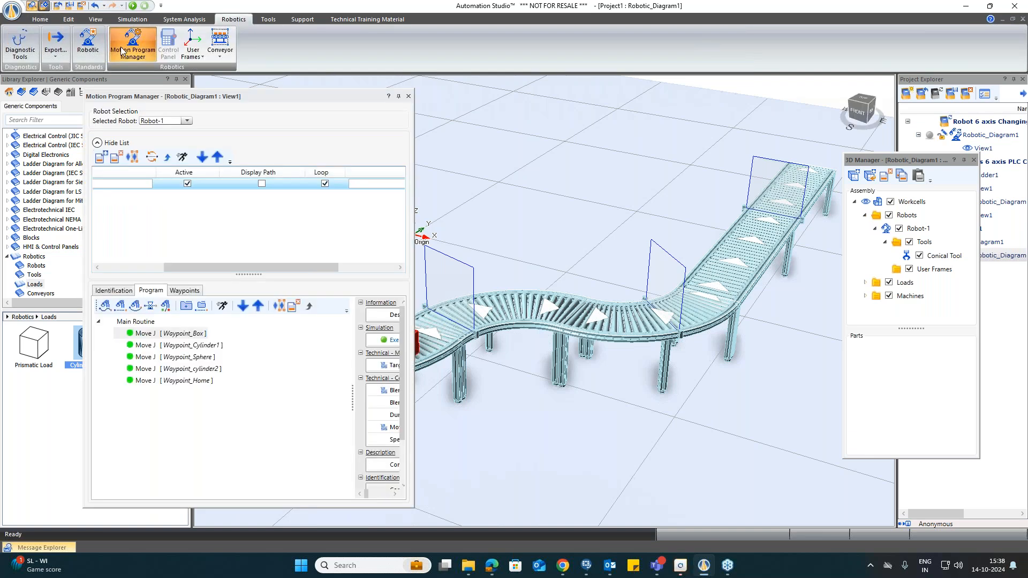
pyautogui.click(182, 157)
pyautogui.click(187, 203)
pyautogui.click(186, 235)
pyautogui.click(187, 268)
pyautogui.click(187, 301)
pyautogui.click(186, 334)
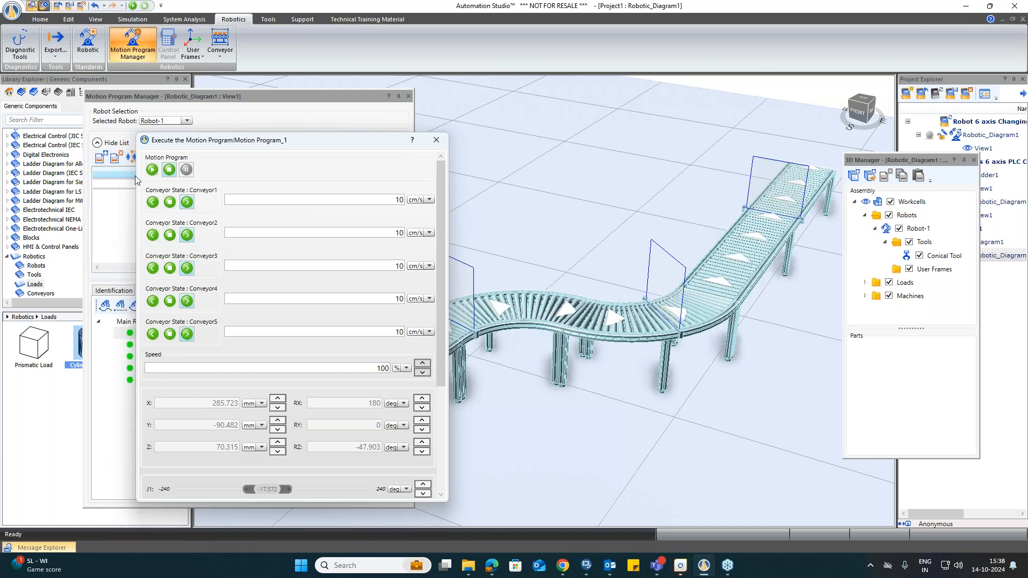
pyautogui.click(437, 142)
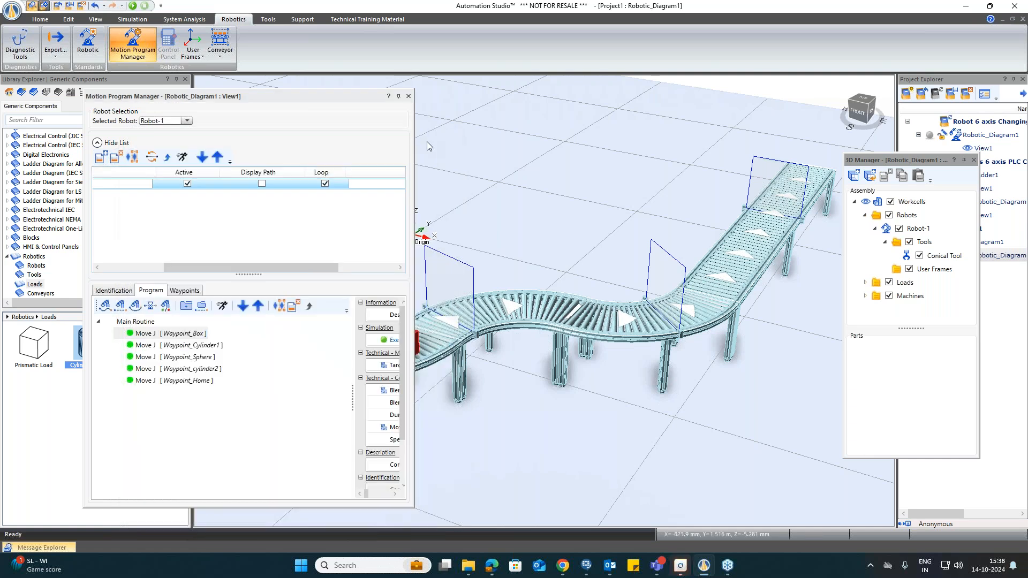
pyautogui.click(409, 97)
# Step: Run the simulation to watch the loads travel along the conveyor line, then stop it
pyautogui.click(133, 7)
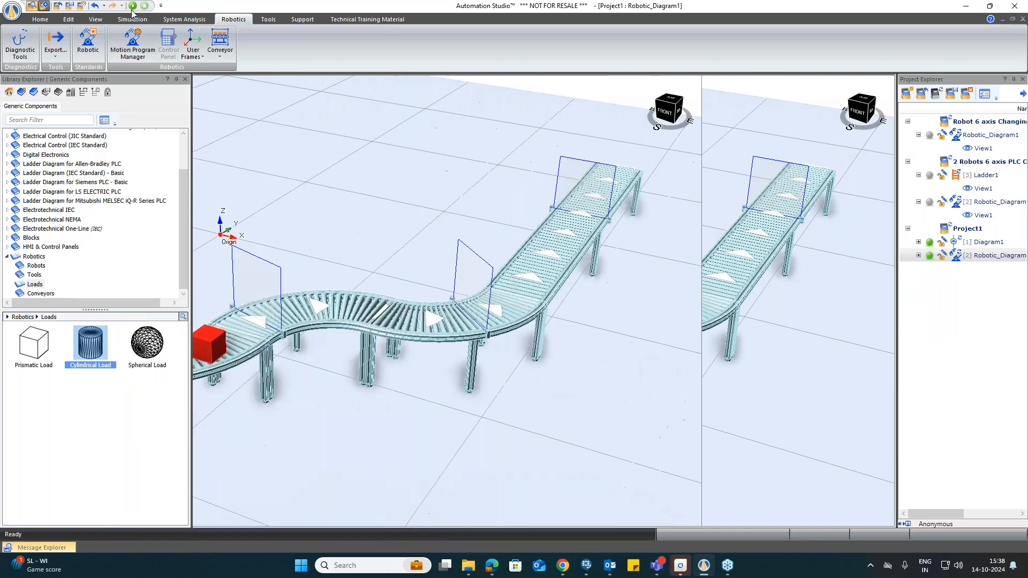
pyautogui.click(133, 6)
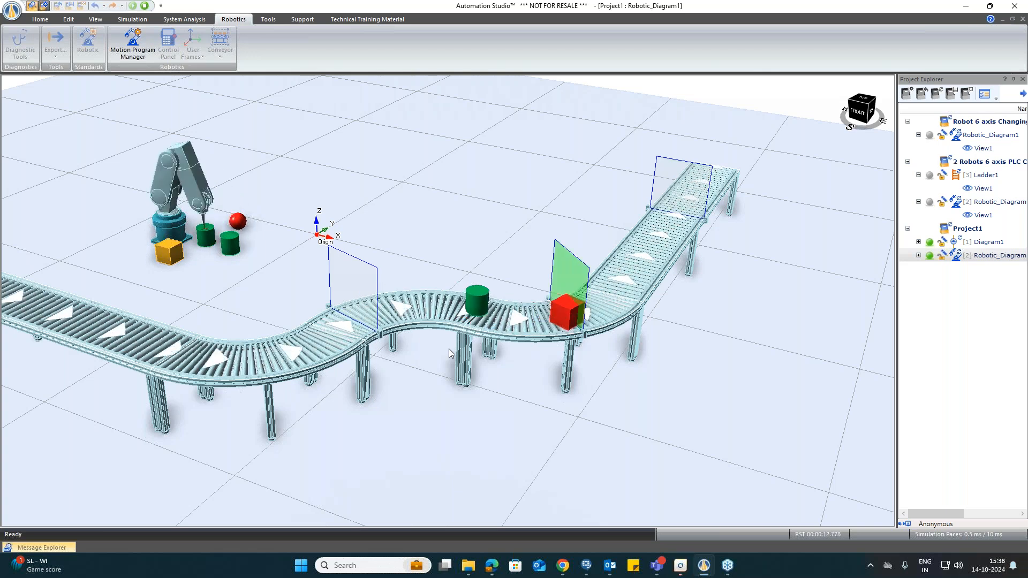
pyautogui.click(143, 9)
# Step: Enable Display Output Table in the linear conveyor's properties
pyautogui.doubleClick(749, 247)
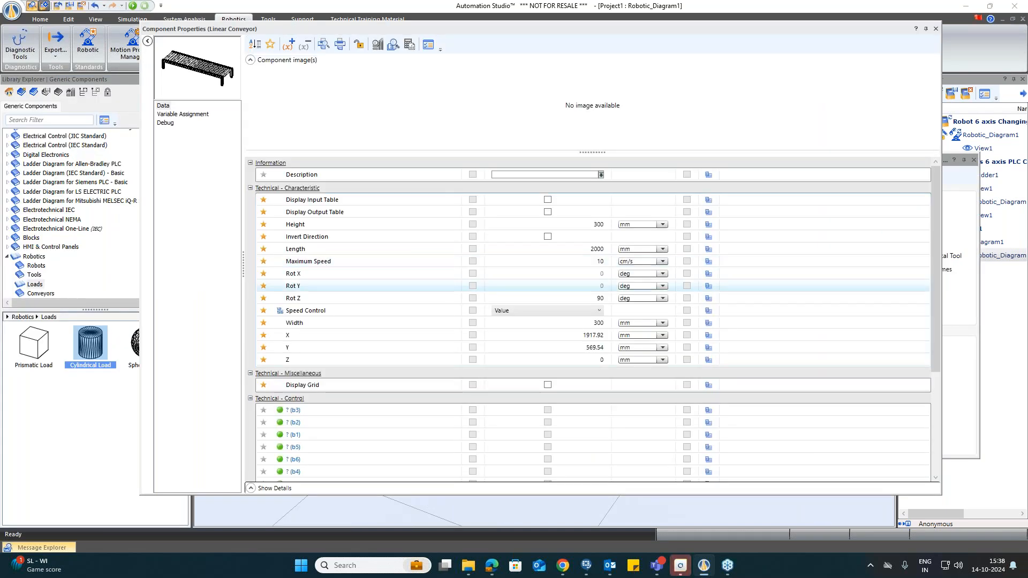
pyautogui.click(547, 212)
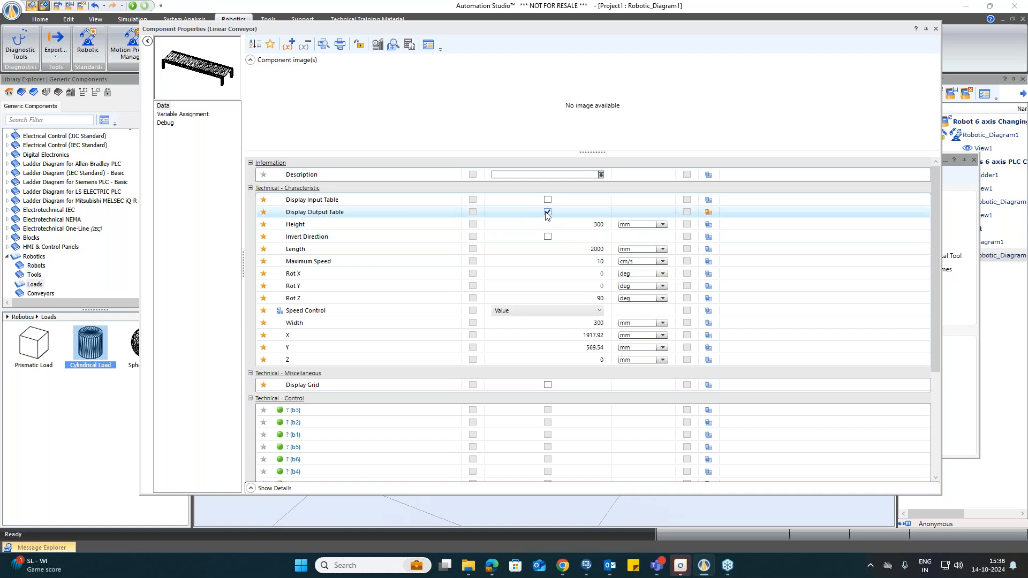
pyautogui.click(935, 29)
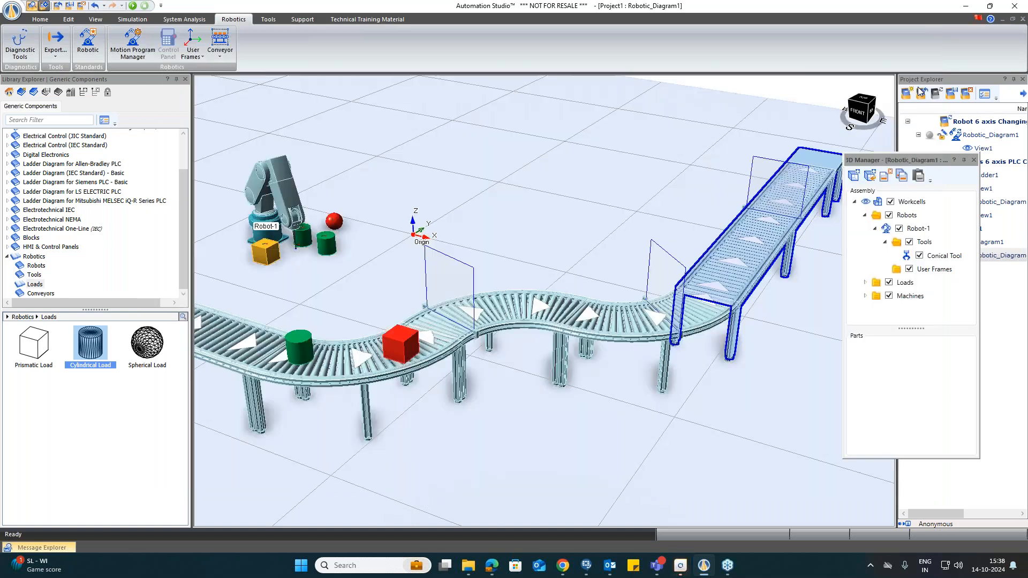
# Step: Dock the 3D Manager panel, then run and stop the simulation again
pyautogui.doubleClick(909, 163)
pyautogui.click(132, 6)
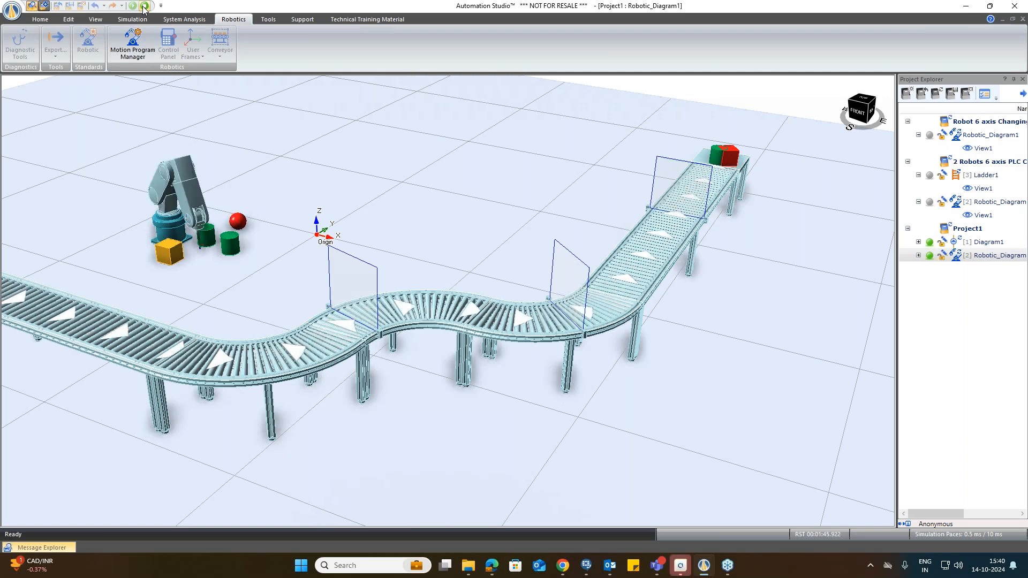
pyautogui.click(144, 6)
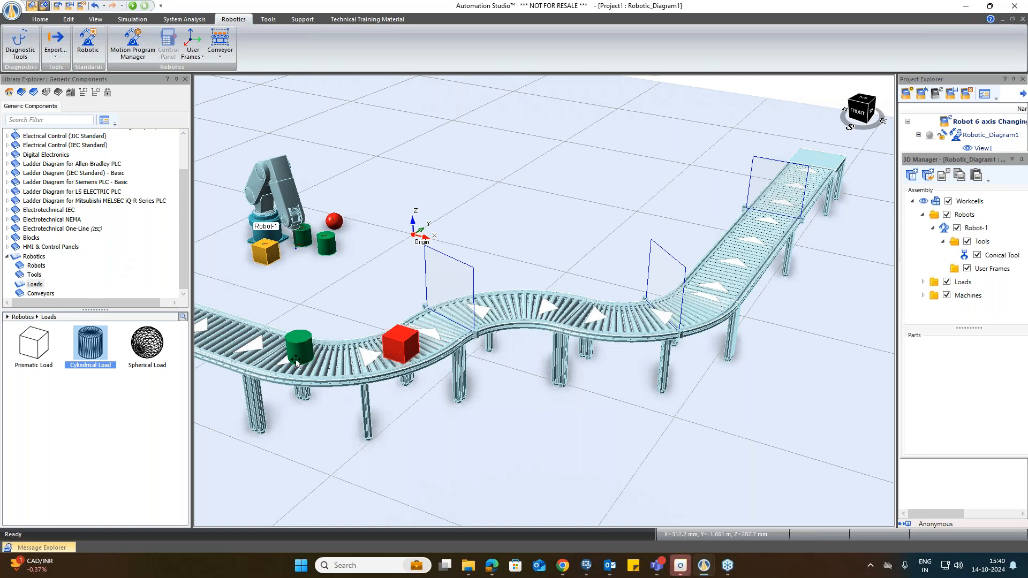
# Step: Show all Robotics library components and float the 3D Manager panel over the 3D view
pyautogui.moveTo(185, 230); pyautogui.dragTo(188, 230)
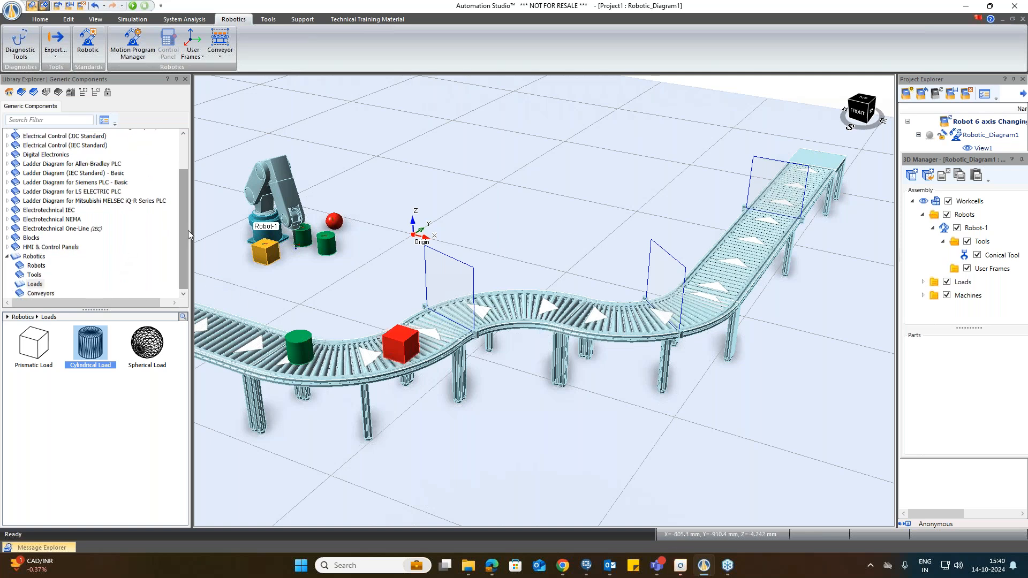
pyautogui.click(39, 258)
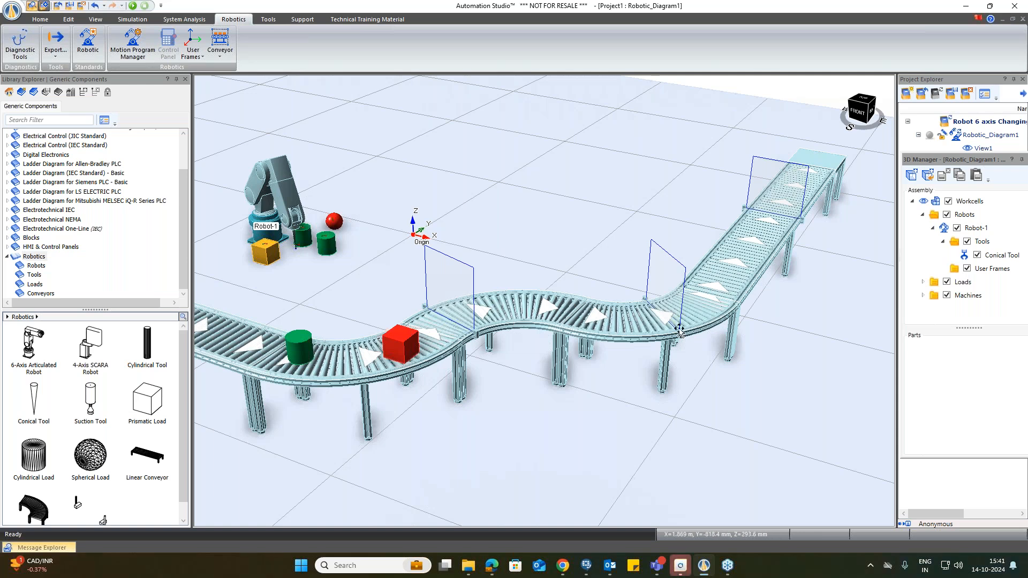
pyautogui.moveTo(970, 163); pyautogui.dragTo(837, 226)
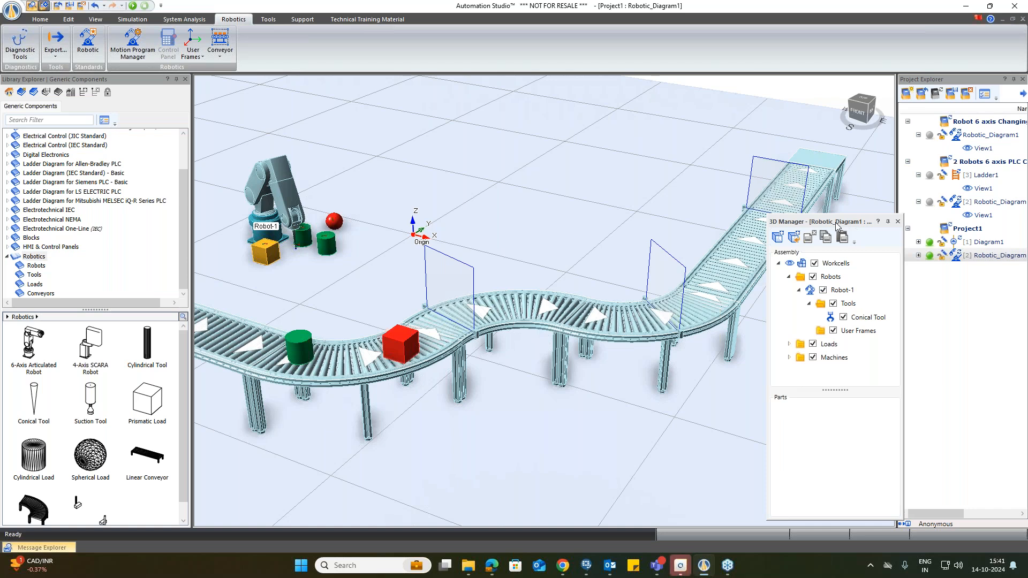
pyautogui.moveTo(830, 226); pyautogui.dragTo(645, 252)
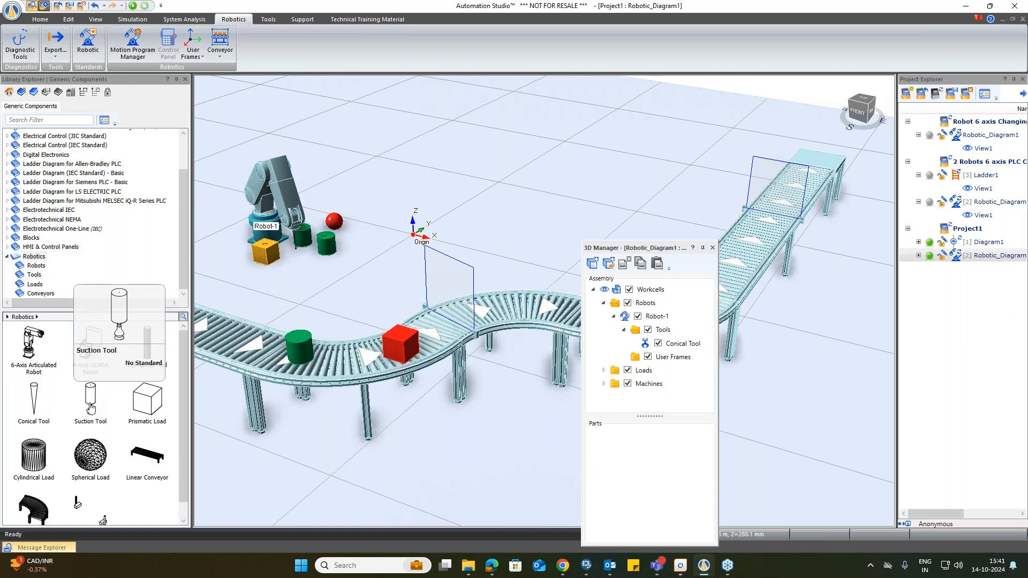
pyautogui.click(90, 406)
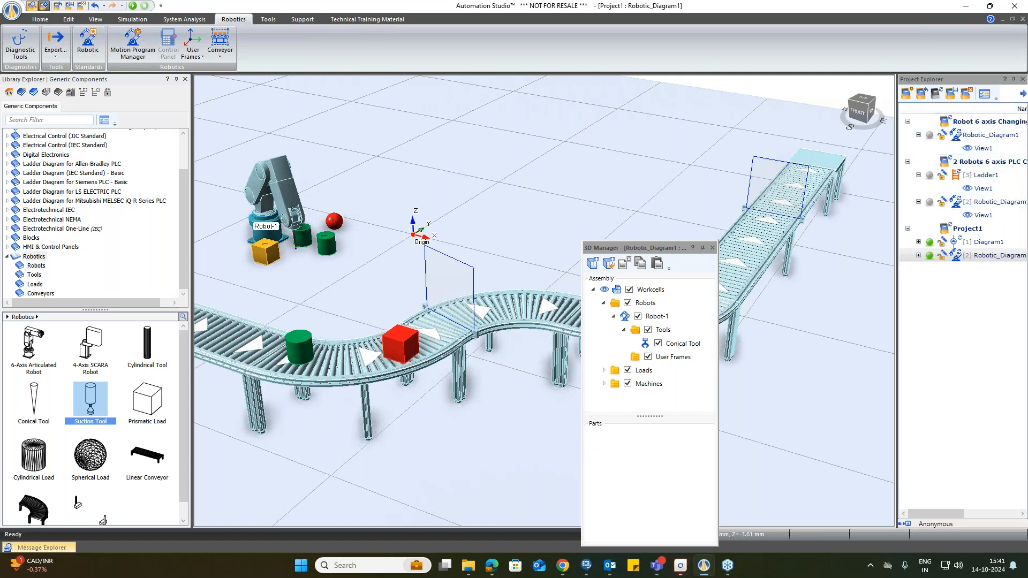
pyautogui.click(468, 565)
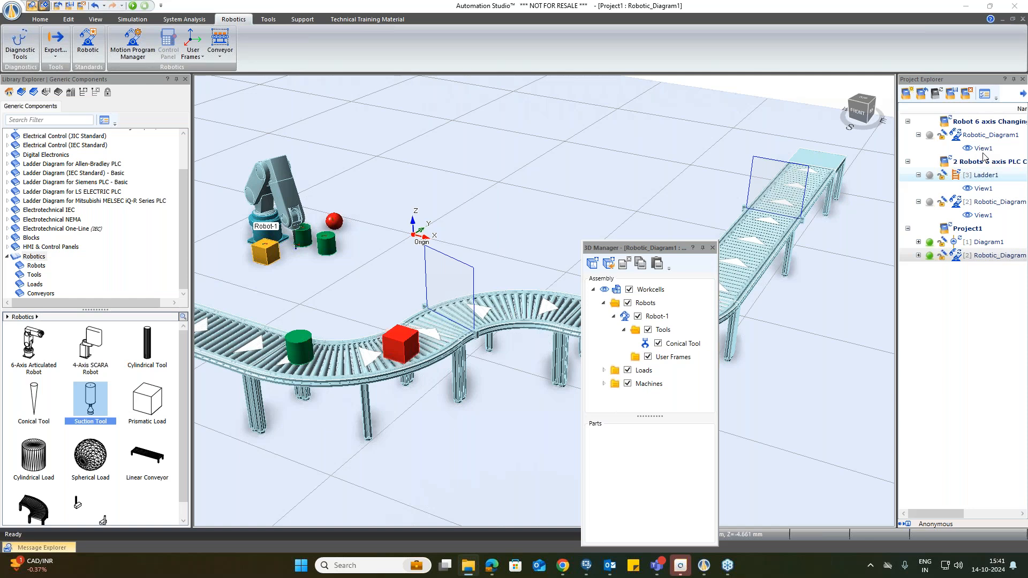
# Step: Open Robotic_Diagram1 of the Robot 6 axis Changing Block Orientation project and zoom in on its workcell
pyautogui.doubleClick(981, 135)
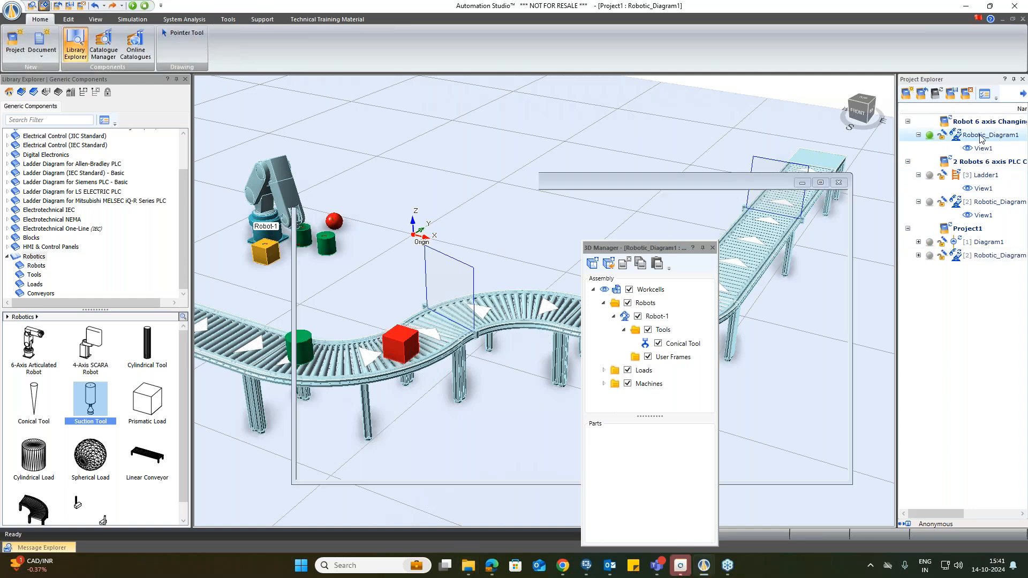
pyautogui.moveTo(660, 248); pyautogui.dragTo(895, 183)
pyautogui.rightClick(692, 156)
pyautogui.click(748, 288)
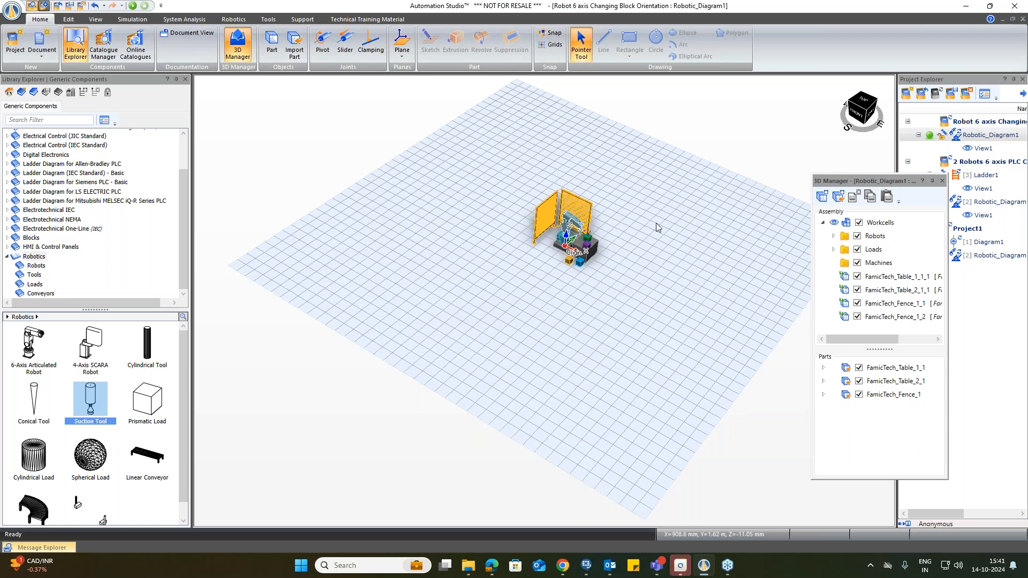
pyautogui.scroll(3, 633, 253)
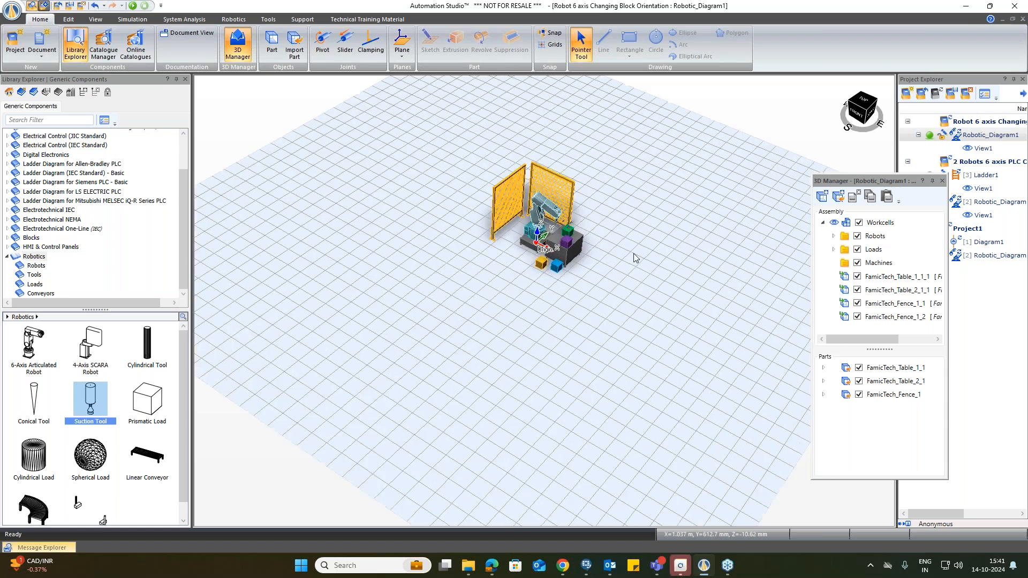
pyautogui.scroll(3, 634, 257)
pyautogui.scroll(2, 562, 119)
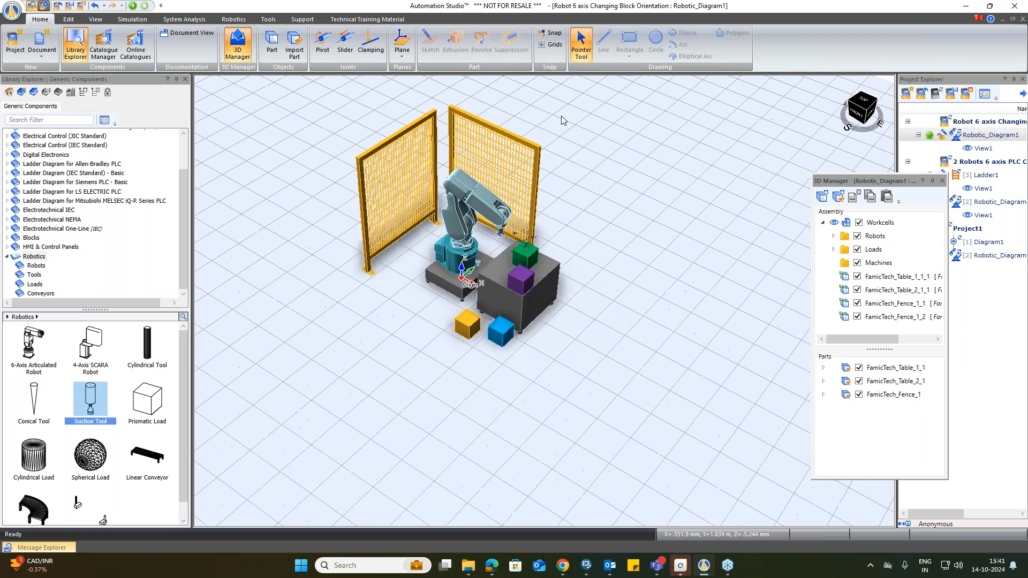
pyautogui.scroll(1, 562, 120)
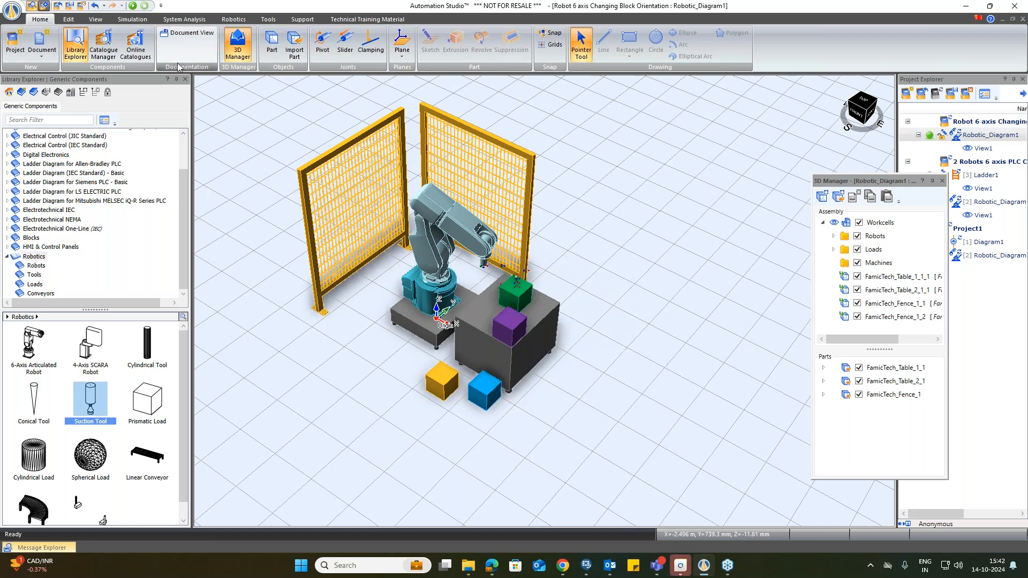
# Step: Run the block-orientation workcell simulation, then stop it
pyautogui.click(132, 6)
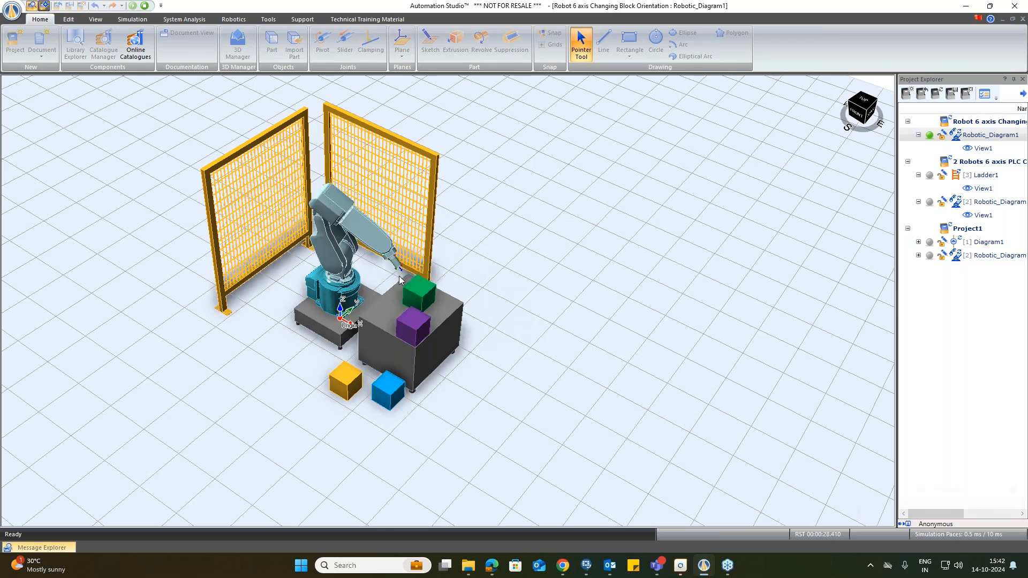
pyautogui.click(145, 6)
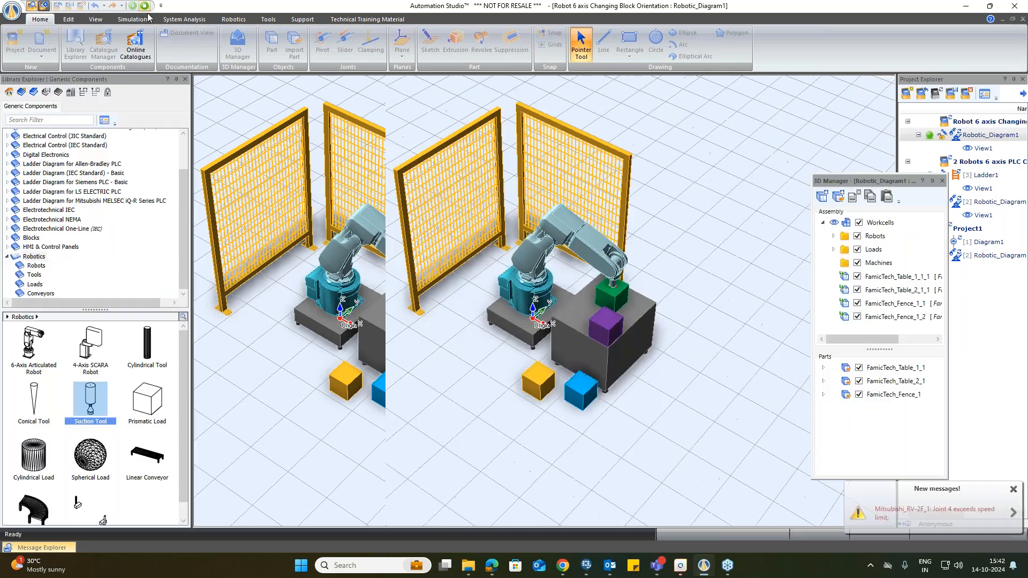
pyautogui.click(233, 19)
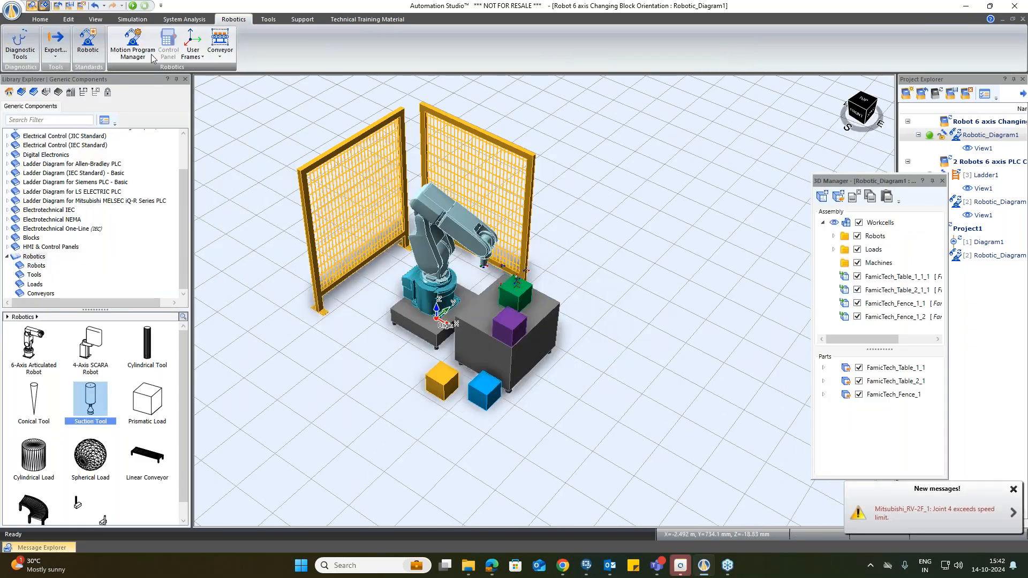
# Step: Review the routines of Motion_Program_1 in the Motion Program Manager, then close the manager
pyautogui.click(145, 56)
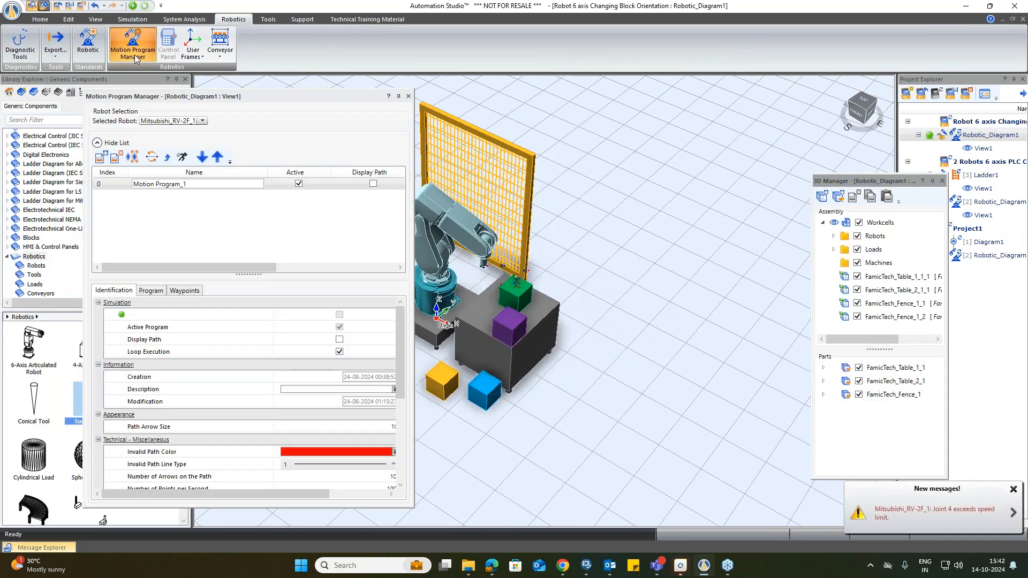
pyautogui.click(150, 290)
pyautogui.scroll(-1, 236, 412)
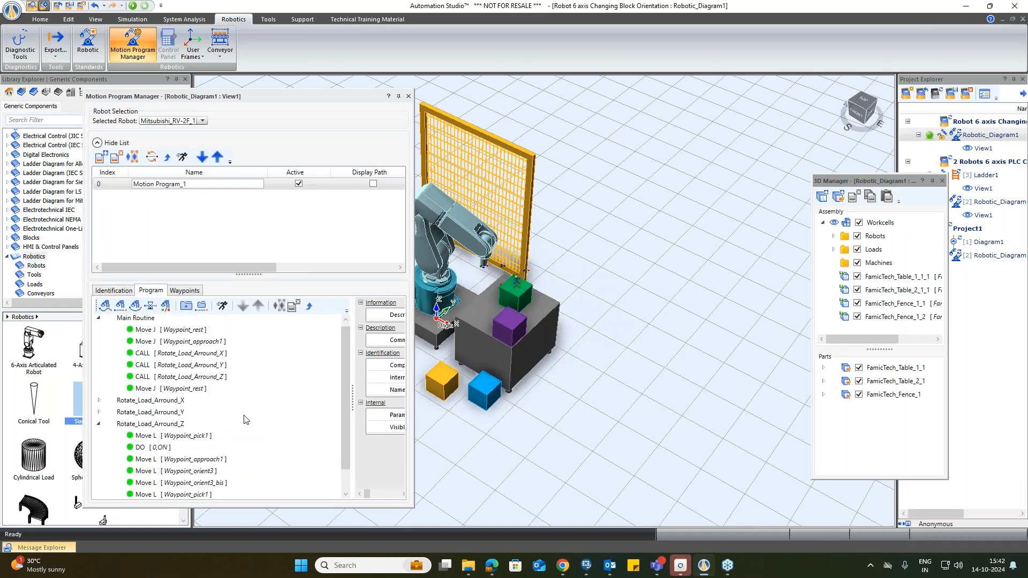
pyautogui.scroll(-2, 246, 419)
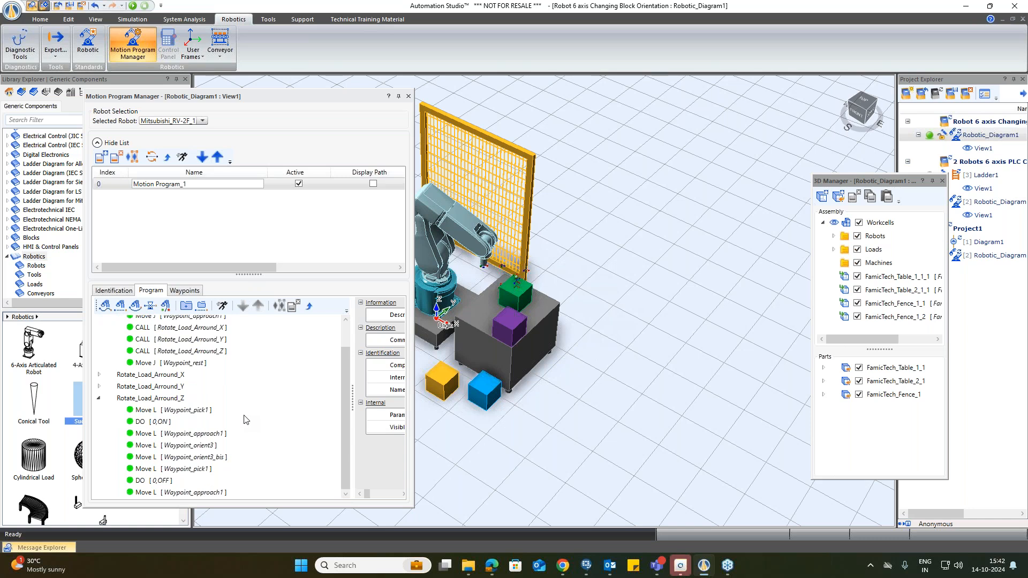
pyautogui.scroll(3, 246, 419)
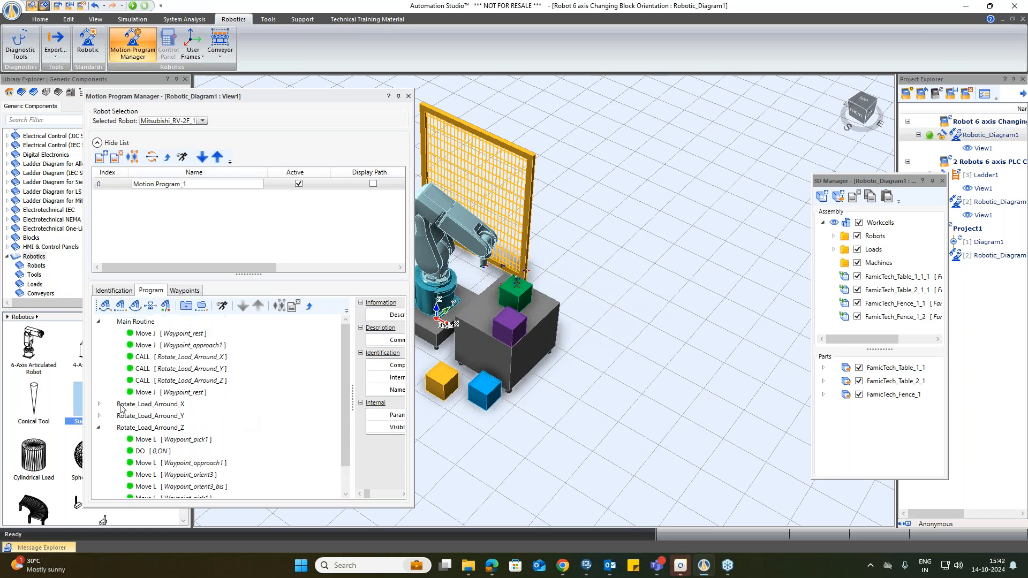
pyautogui.click(100, 405)
pyautogui.click(99, 405)
pyautogui.scroll(-1, 221, 399)
pyautogui.scroll(1, 221, 399)
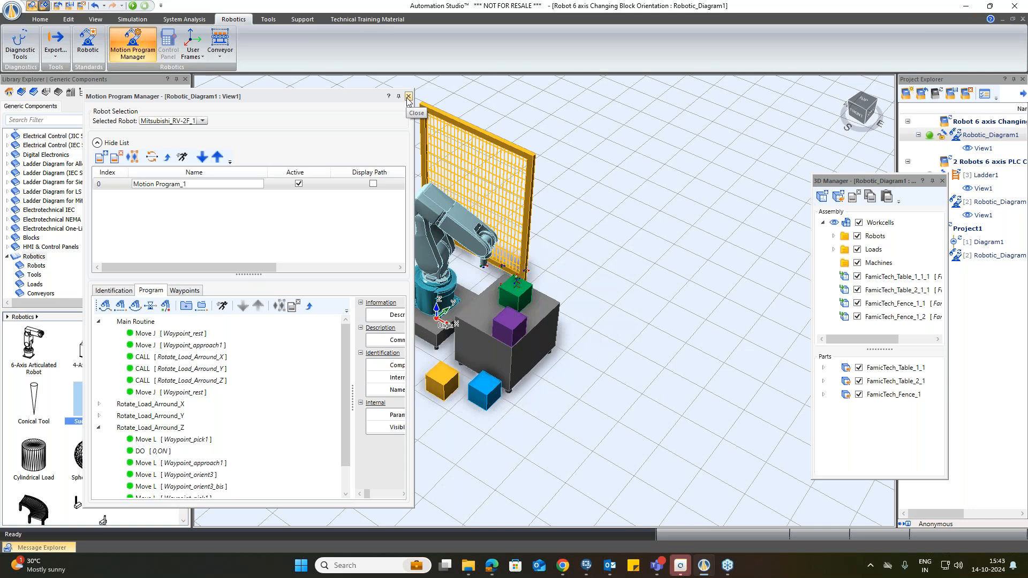
pyautogui.moveTo(413, 334); pyautogui.dragTo(477, 334)
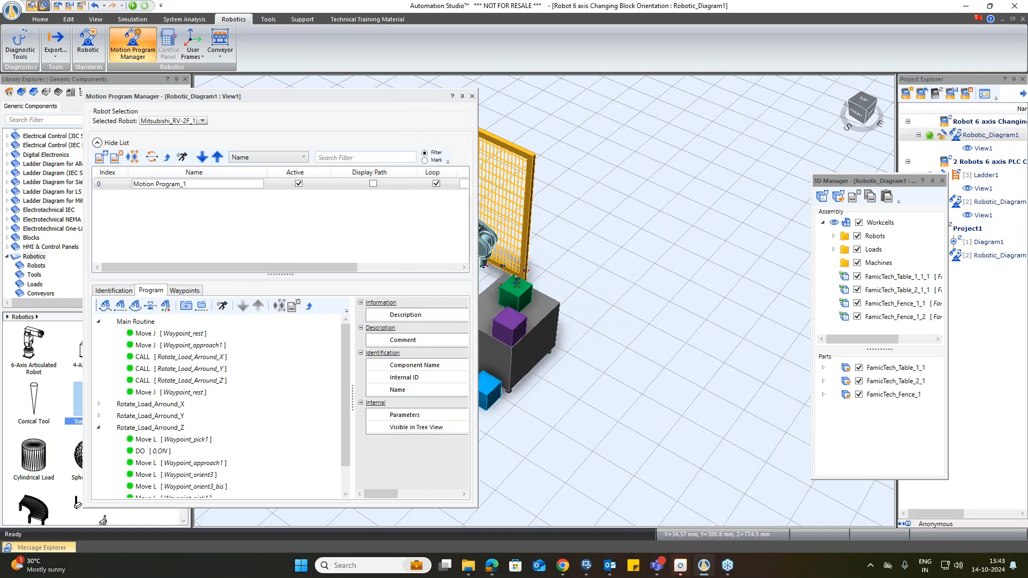
pyautogui.click(472, 96)
pyautogui.moveTo(865, 185); pyautogui.dragTo(813, 213)
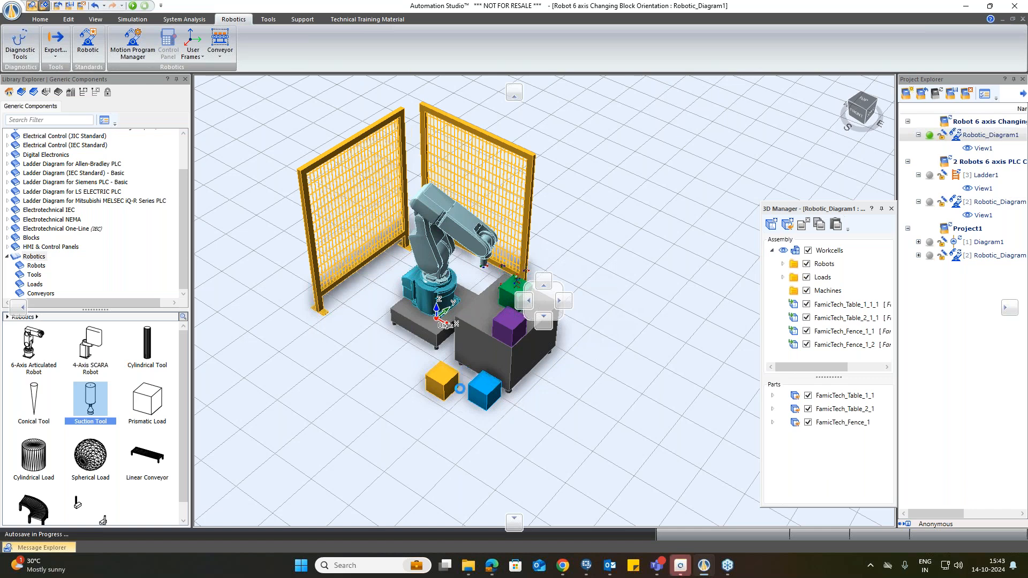
pyautogui.moveTo(813, 210)
pyautogui.mouseDown()
pyautogui.moveTo(811, 201)
pyautogui.moveTo(808, 225)
pyautogui.mouseUp()
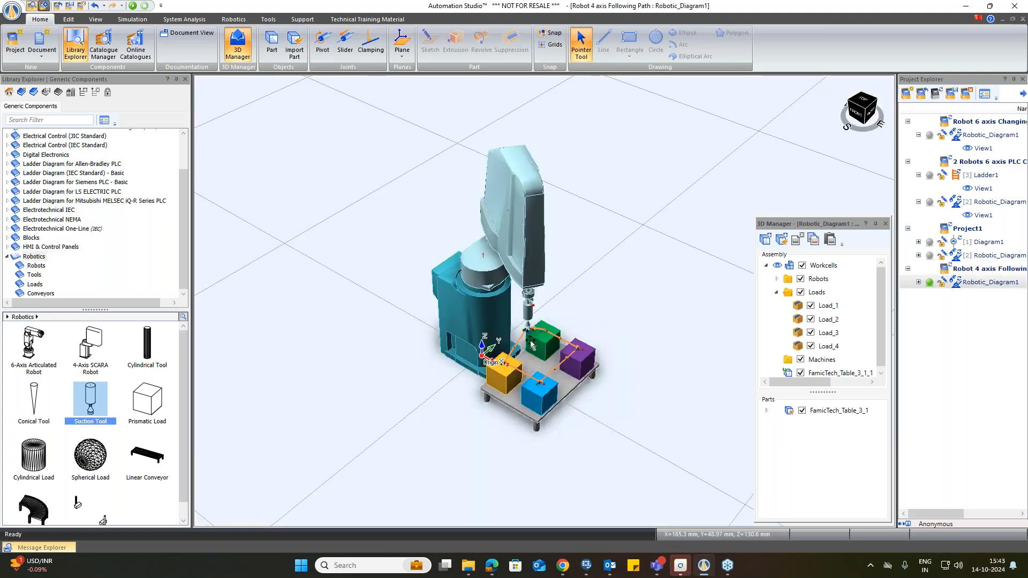
# Step: Run the Robot 4 axis Following Path simulation and zoom in on it, then stop it
pyautogui.click(132, 6)
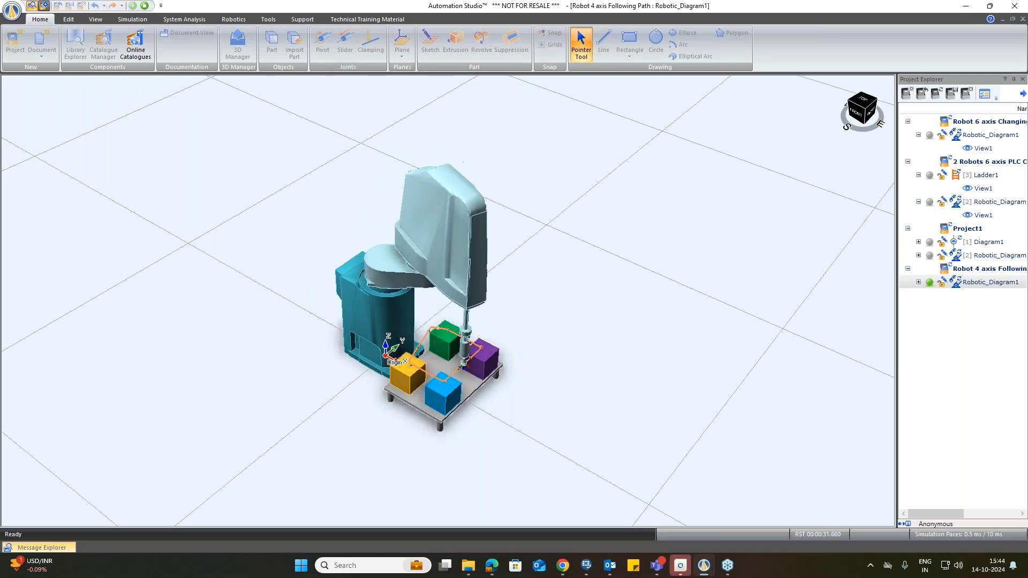
pyautogui.scroll(2, 254, 389)
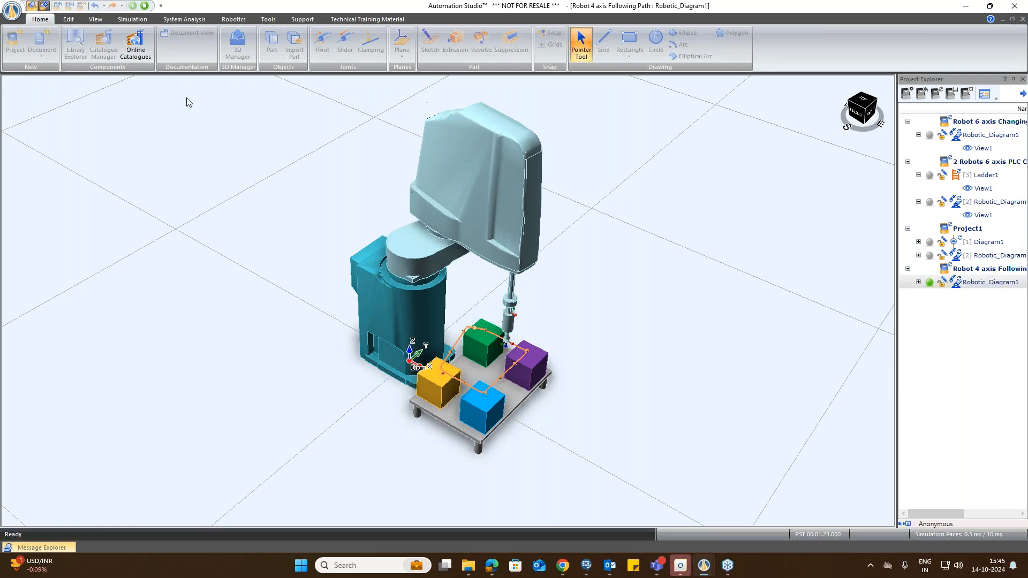
pyautogui.click(146, 7)
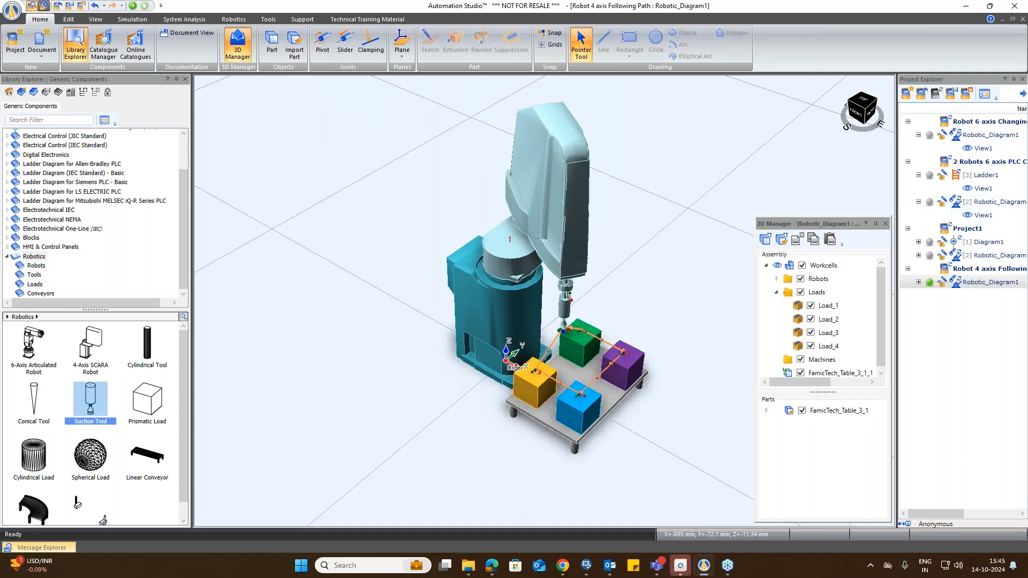
# Step: Switch to the Robot 4 and 6 axis Moving Box on Conveyor workcell, then run and stop its simulation
pyautogui.click(467, 565)
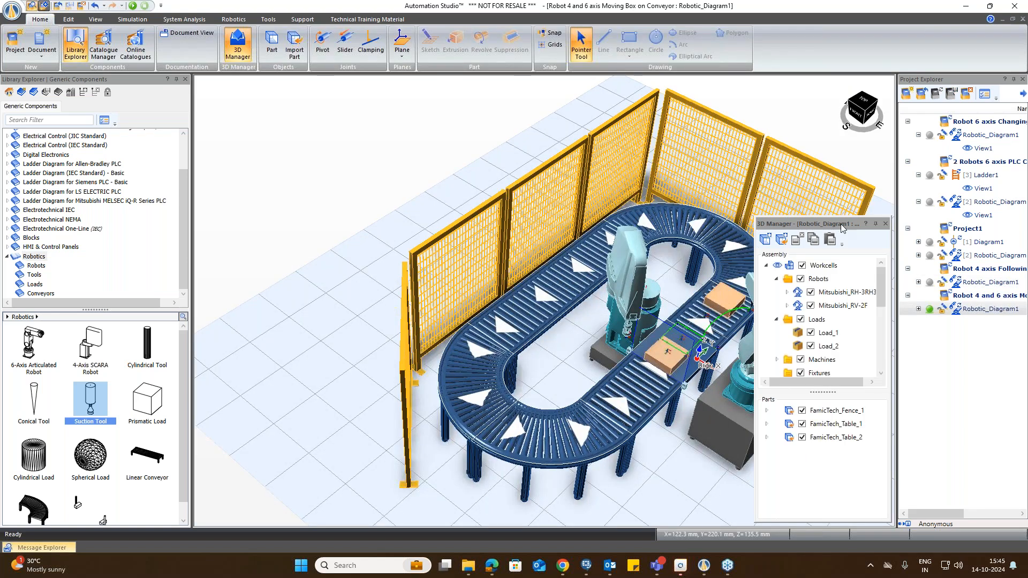
pyautogui.moveTo(840, 223); pyautogui.dragTo(282, 97)
pyautogui.click(134, 5)
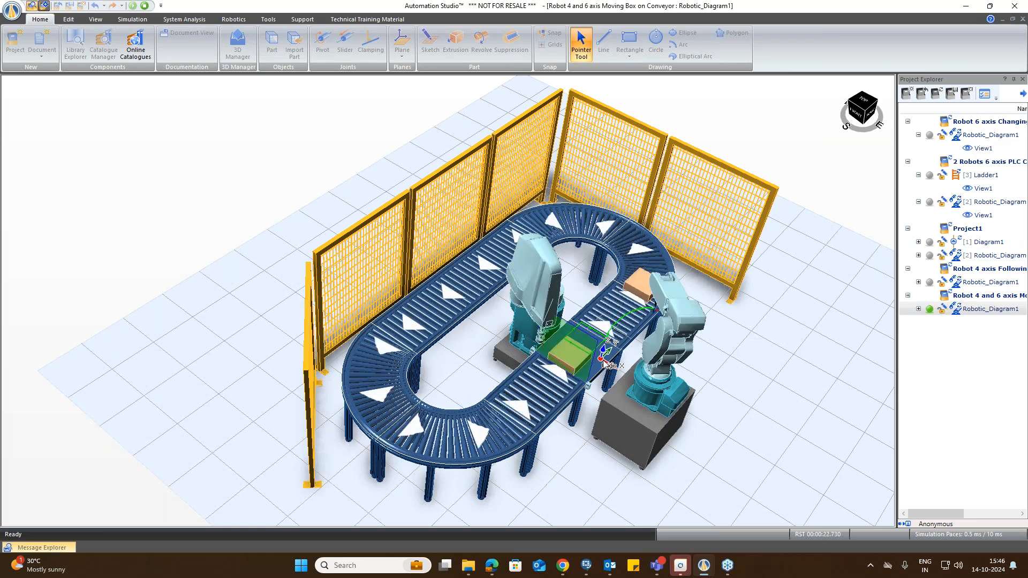
pyautogui.click(145, 6)
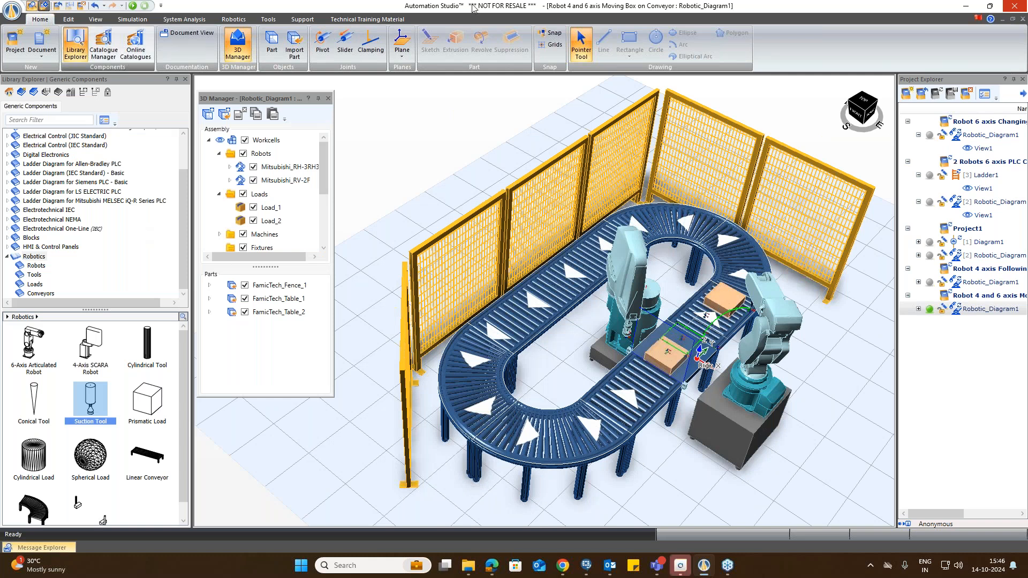
# Step: Open Robotic_Diagram of the 2 Robots 6 axis PLC Controlled Moving Box on Conveyor project and zoom in
pyautogui.doubleClick(987, 202)
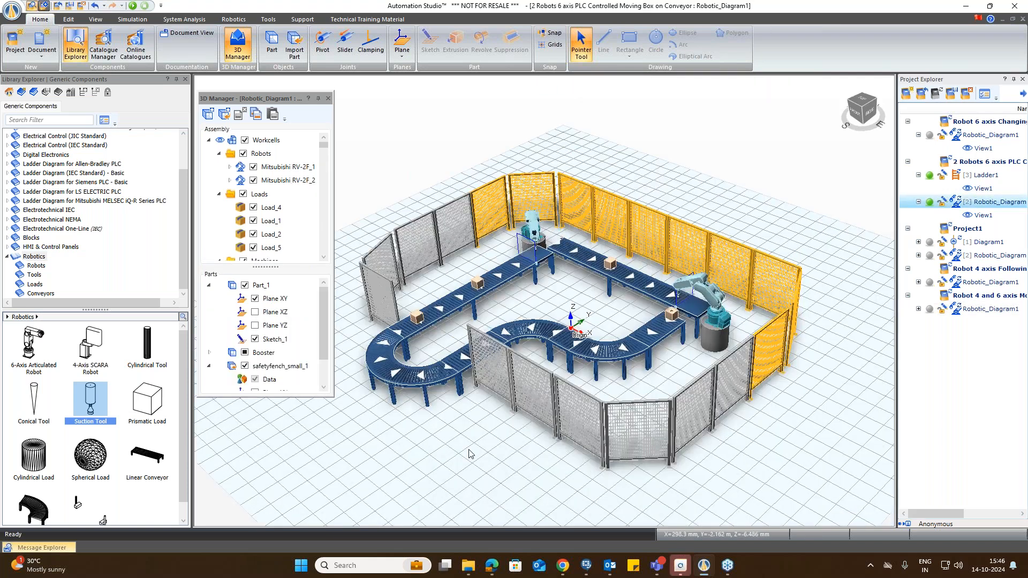
pyautogui.scroll(2, 457, 471)
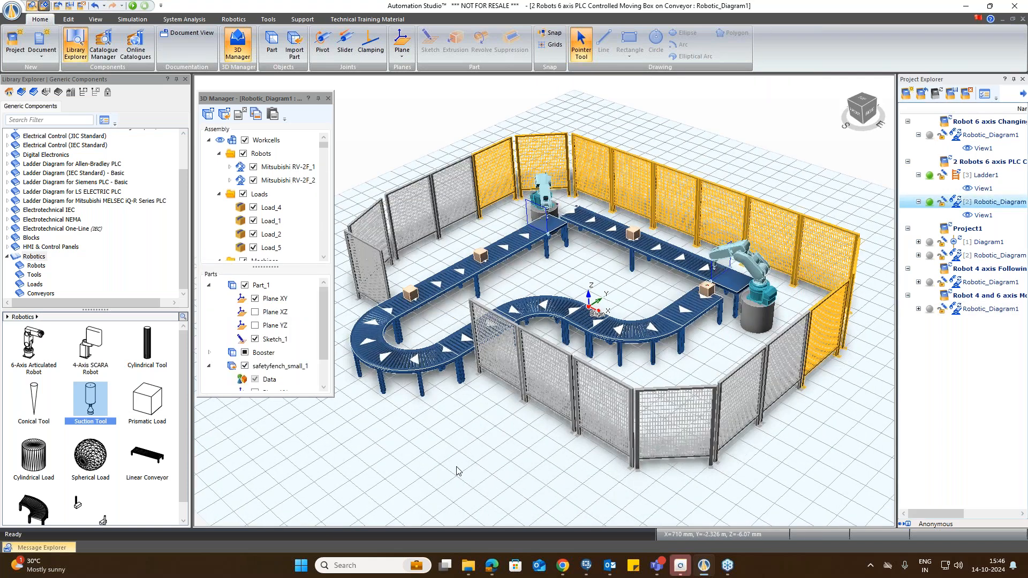
pyautogui.scroll(2, 456, 471)
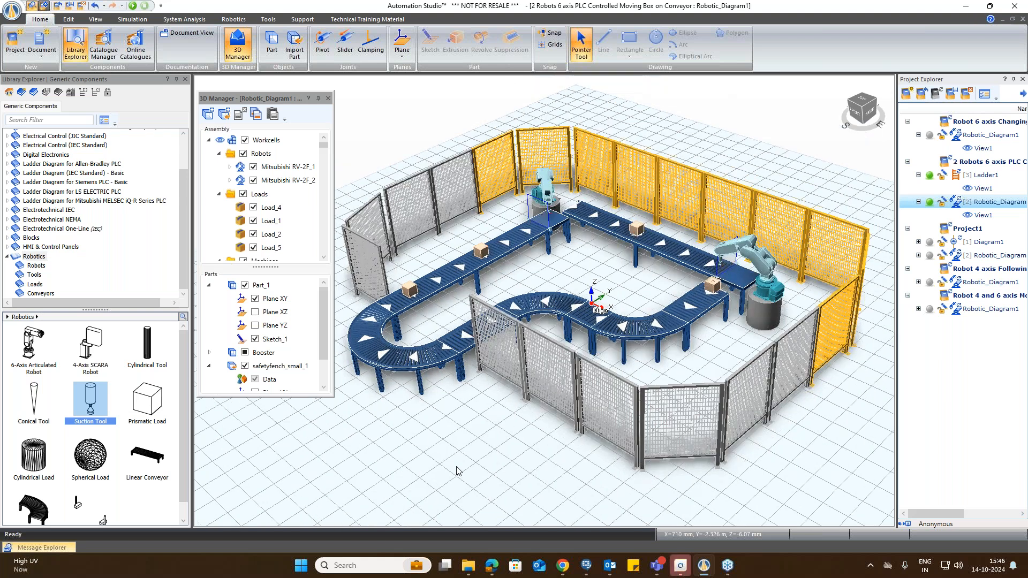
pyautogui.scroll(2, 456, 471)
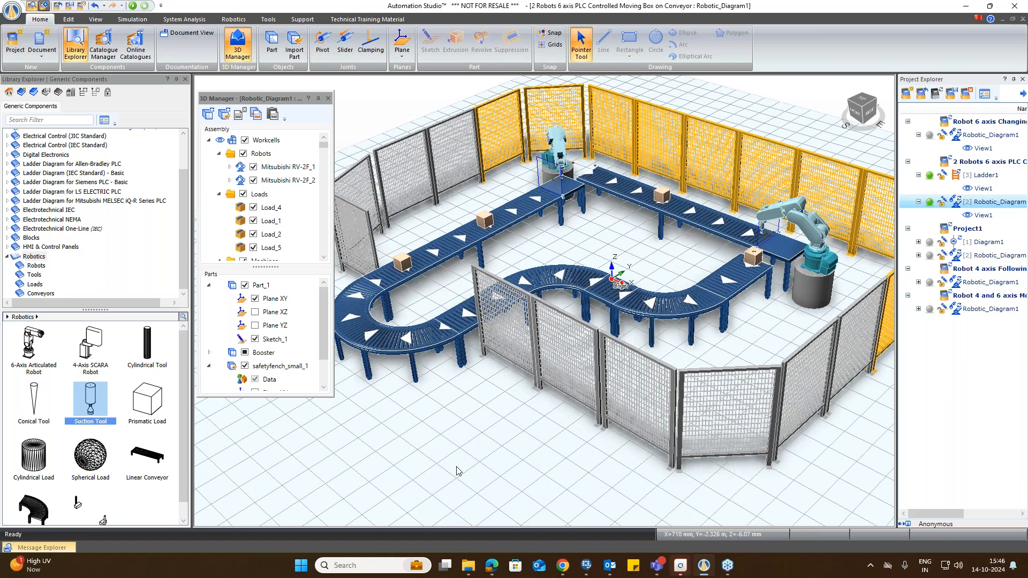
pyautogui.scroll(-1, 456, 471)
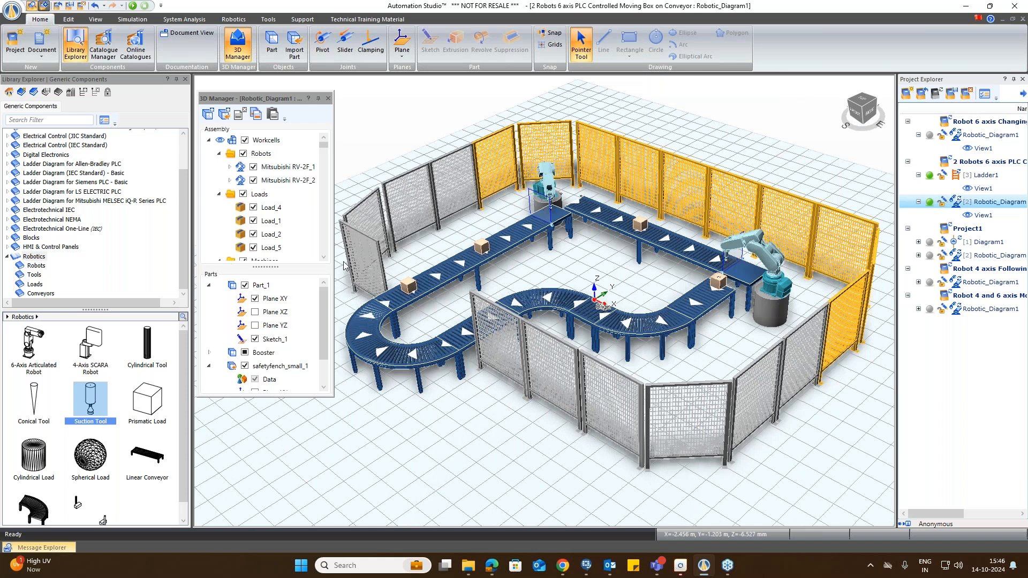
# Step: Open the project's Ladder1 diagram and tile all open windows vertically
pyautogui.doubleClick(981, 179)
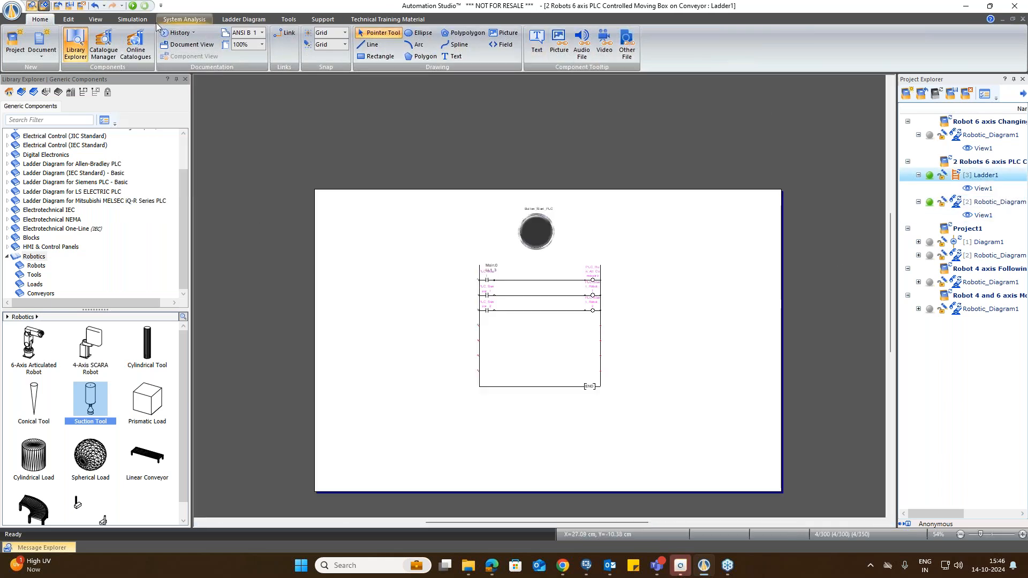
pyautogui.click(95, 18)
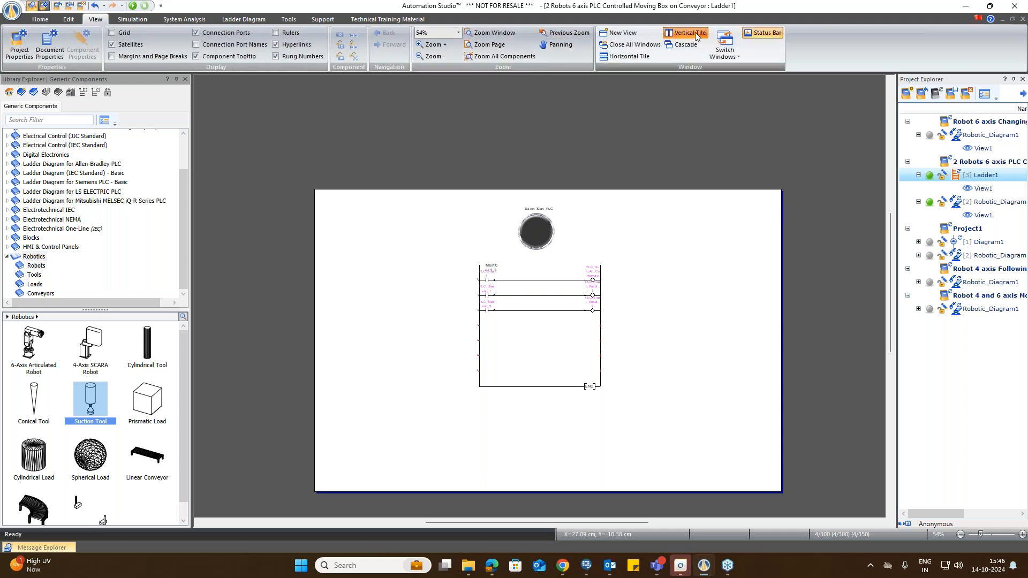
pyautogui.click(693, 33)
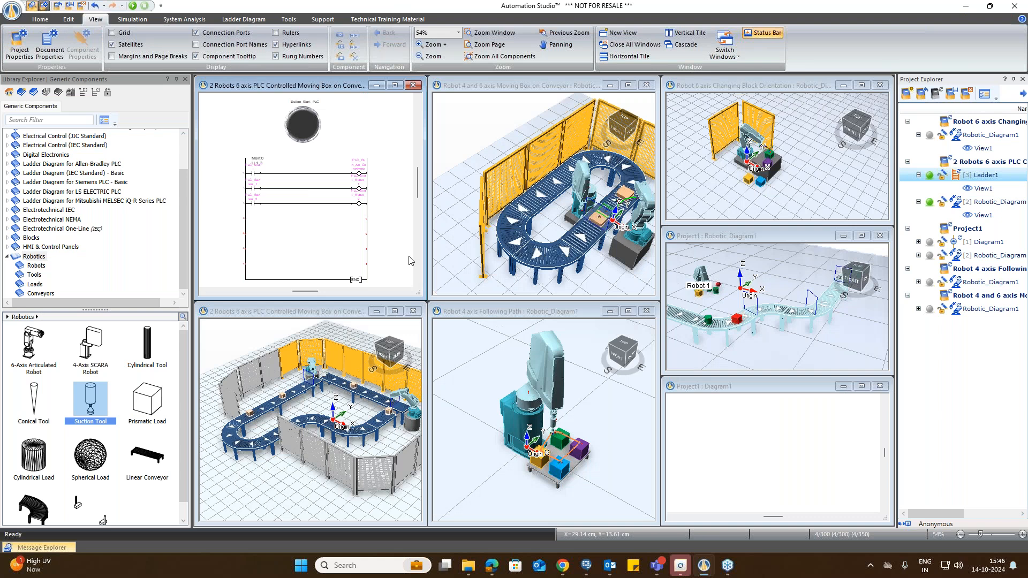
# Step: Arrange the ladder diagram window and the conveyor workcell window side by side
pyautogui.moveTo(332, 90); pyautogui.dragTo(257, 151)
pyautogui.moveTo(354, 311); pyautogui.dragTo(774, 96)
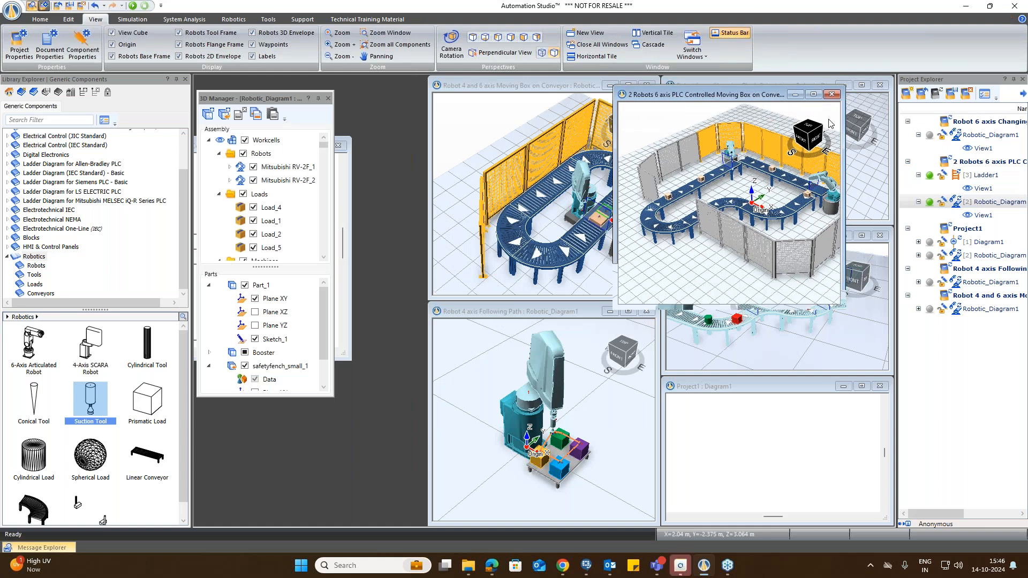
pyautogui.moveTo(624, 317); pyautogui.dragTo(622, 397)
pyautogui.moveTo(614, 250); pyautogui.dragTo(477, 251)
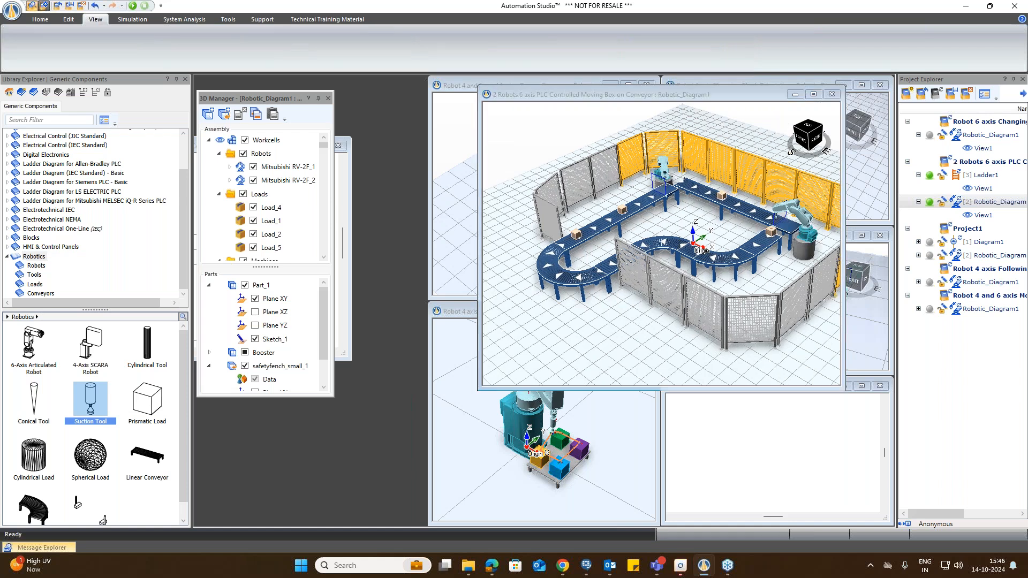
pyautogui.click(615, 417)
pyautogui.moveTo(686, 389); pyautogui.dragTo(700, 478)
pyautogui.moveTo(845, 298); pyautogui.dragTo(889, 297)
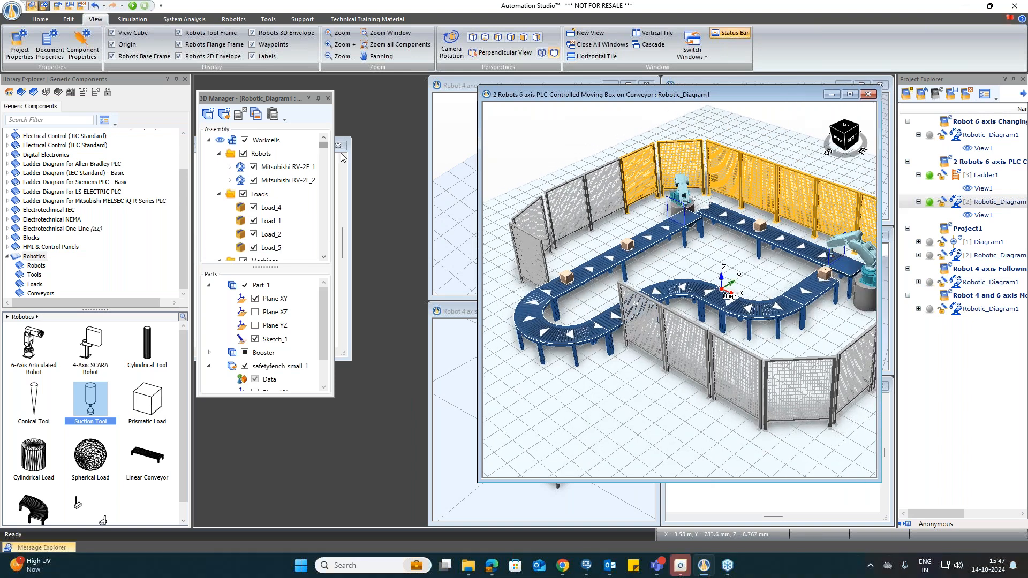
pyautogui.click(341, 155)
pyautogui.moveTo(280, 143); pyautogui.dragTo(359, 166)
pyautogui.scroll(-3, 332, 355)
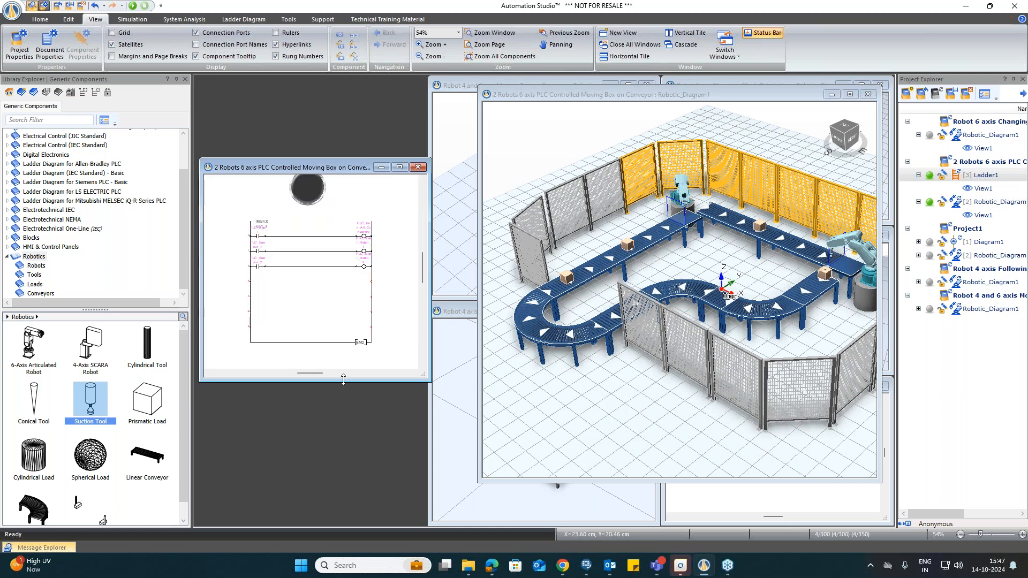
pyautogui.moveTo(343, 381); pyautogui.dragTo(353, 479)
pyautogui.moveTo(430, 315); pyautogui.dragTo(473, 317)
pyautogui.moveTo(364, 165); pyautogui.dragTo(369, 134)
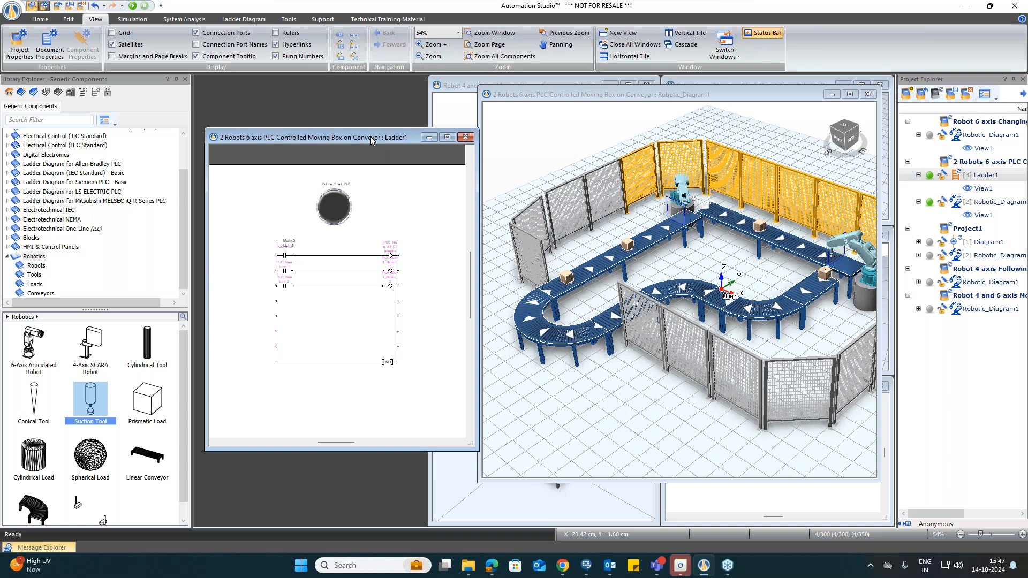
# Step: Start the PLC-controlled simulation and reposition the ladder and workcell windows next to each other
pyautogui.click(132, 6)
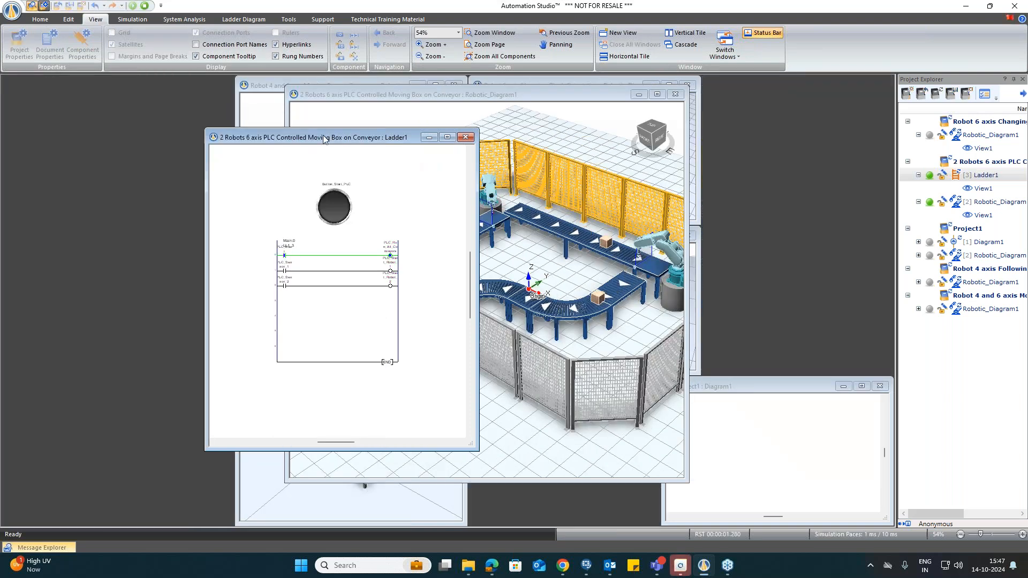
pyautogui.moveTo(323, 135); pyautogui.dragTo(147, 129)
pyautogui.moveTo(561, 94); pyautogui.dragTo(710, 107)
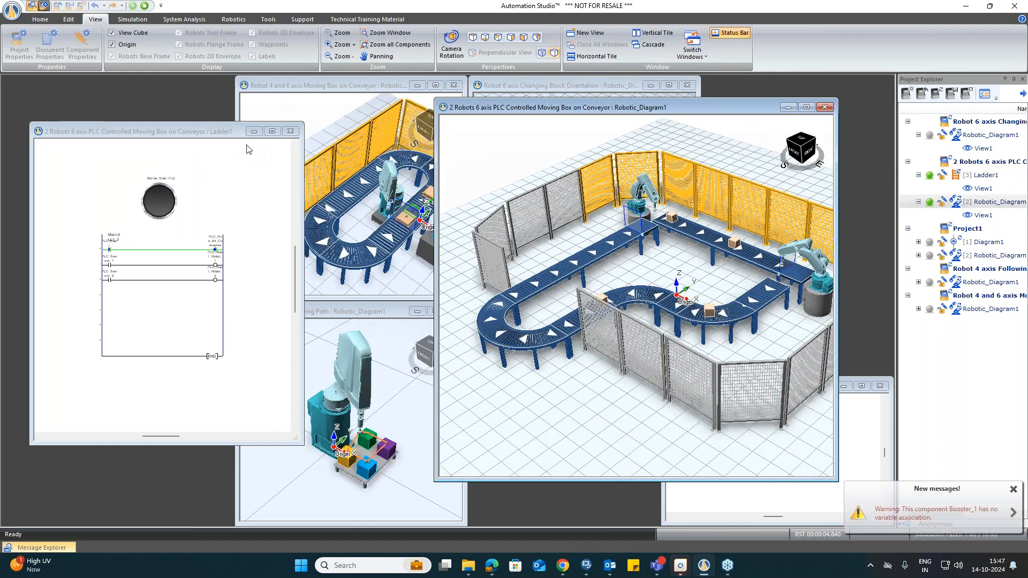
pyautogui.moveTo(240, 131); pyautogui.dragTo(337, 128)
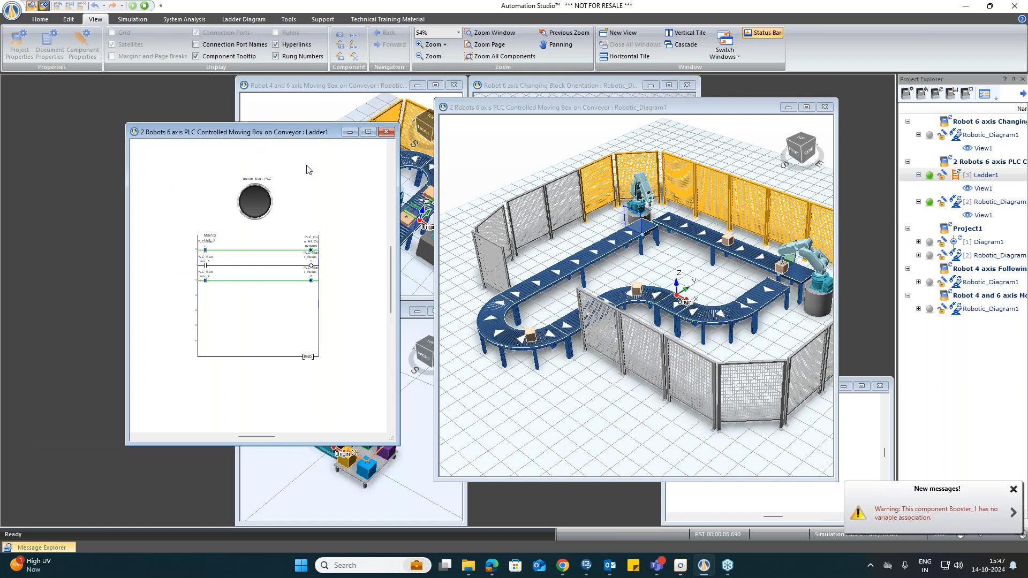
pyautogui.moveTo(399, 447); pyautogui.dragTo(428, 490)
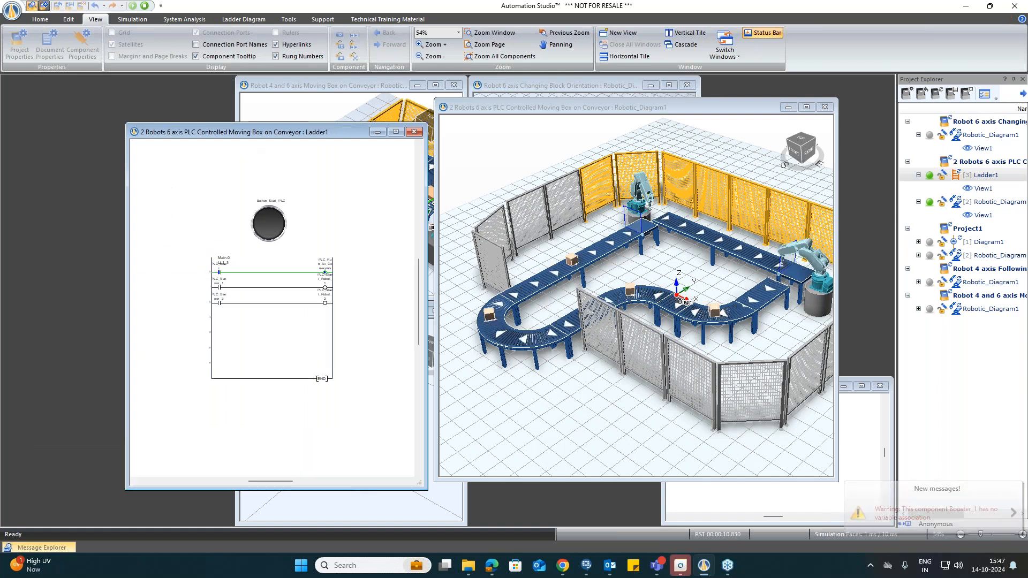
pyautogui.moveTo(125, 123); pyautogui.dragTo(56, 81)
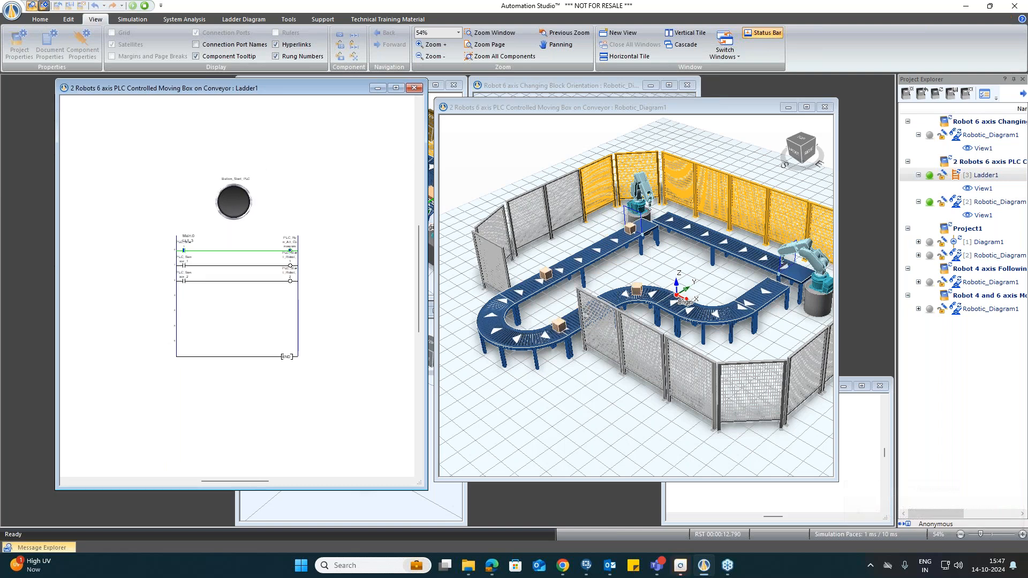
# Step: Zoom the ladder diagram to 105% and enlarge the workcell window while the simulation runs
pyautogui.rightClick(320, 212)
pyautogui.click(363, 278)
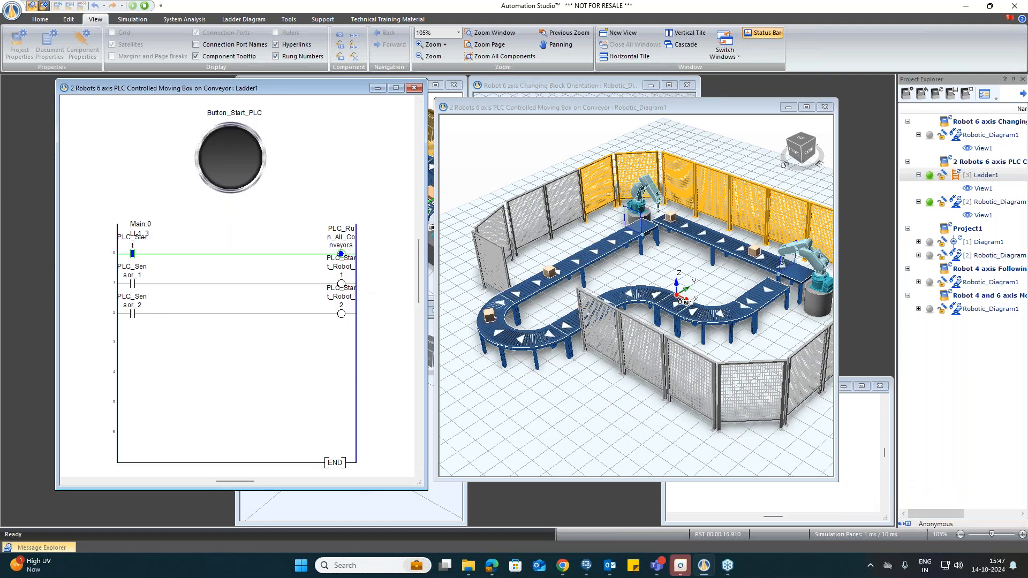
pyautogui.moveTo(837, 478); pyautogui.dragTo(884, 517)
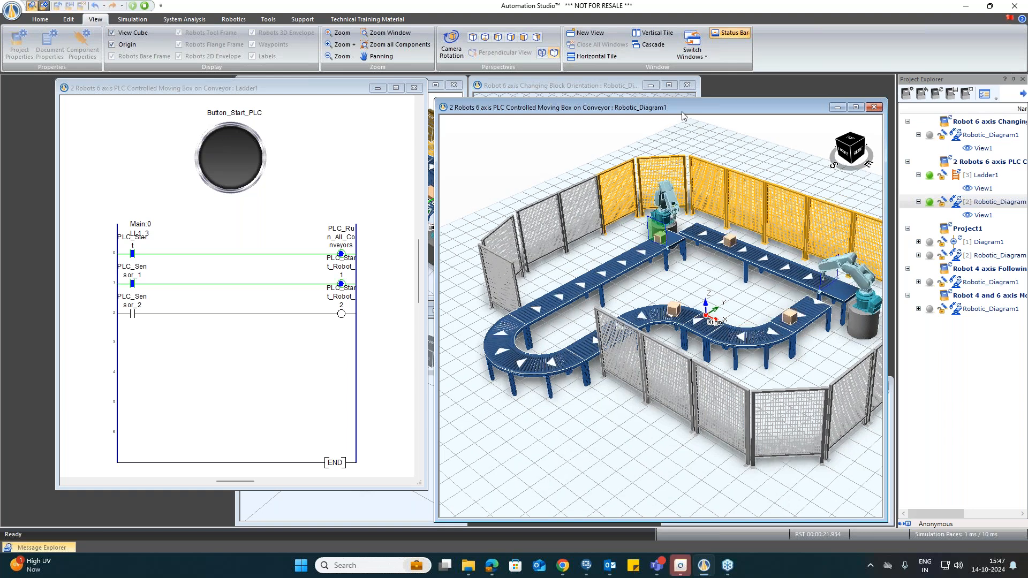
pyautogui.moveTo(689, 98); pyautogui.dragTo(689, 76)
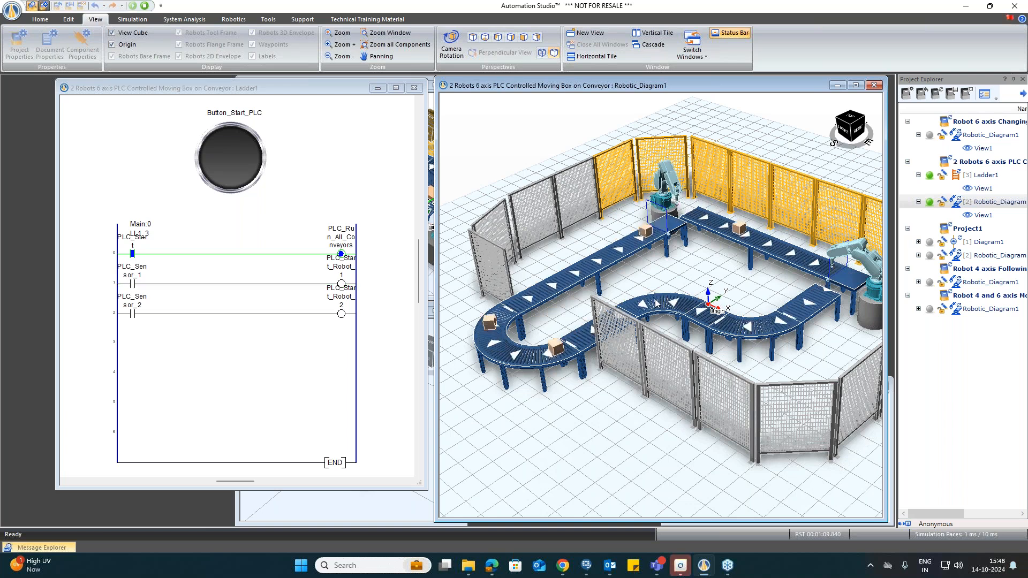
# Step: Enlarge the ladder diagram window by extending its left and bottom edges next to the workcell view
pyautogui.click(393, 316)
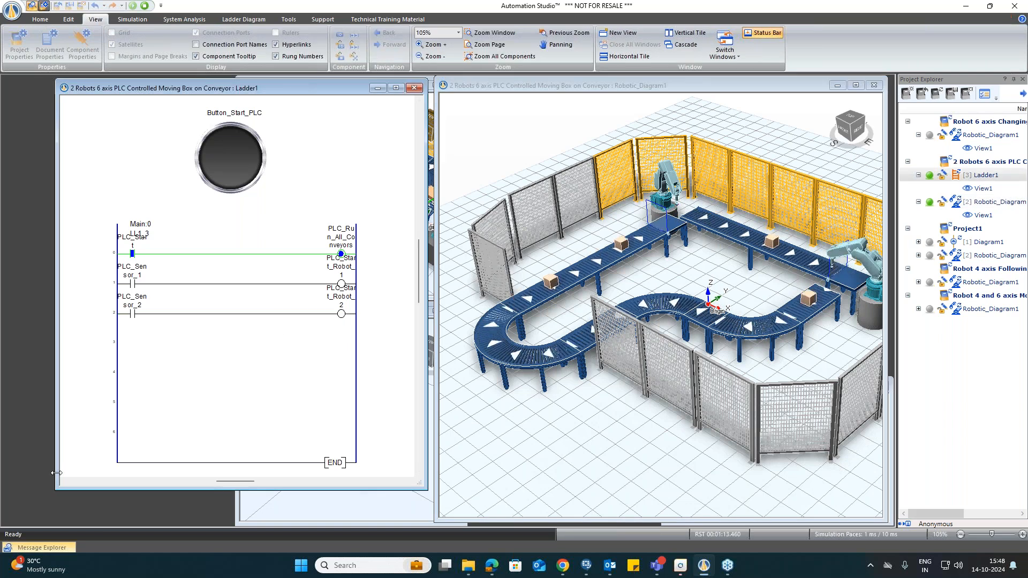
pyautogui.moveTo(54, 489); pyautogui.dragTo(31, 493)
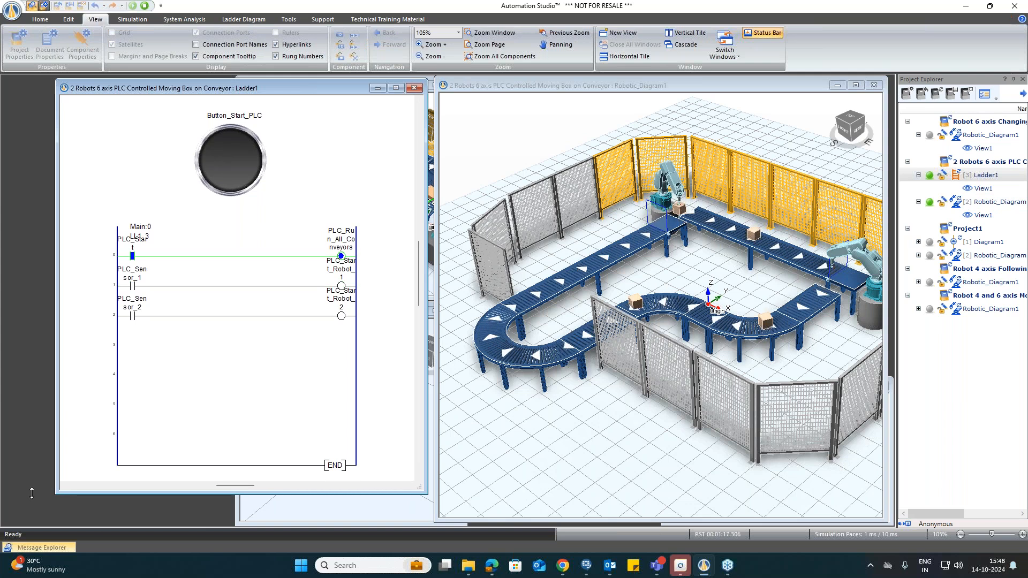
pyautogui.moveTo(56, 443); pyautogui.dragTo(36, 443)
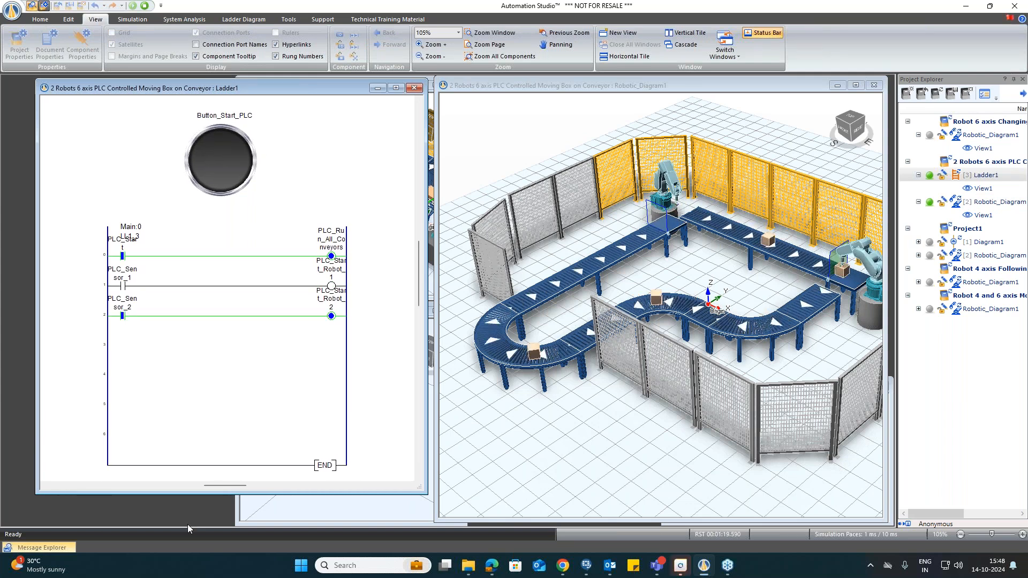
pyautogui.moveTo(210, 493); pyautogui.dragTo(211, 512)
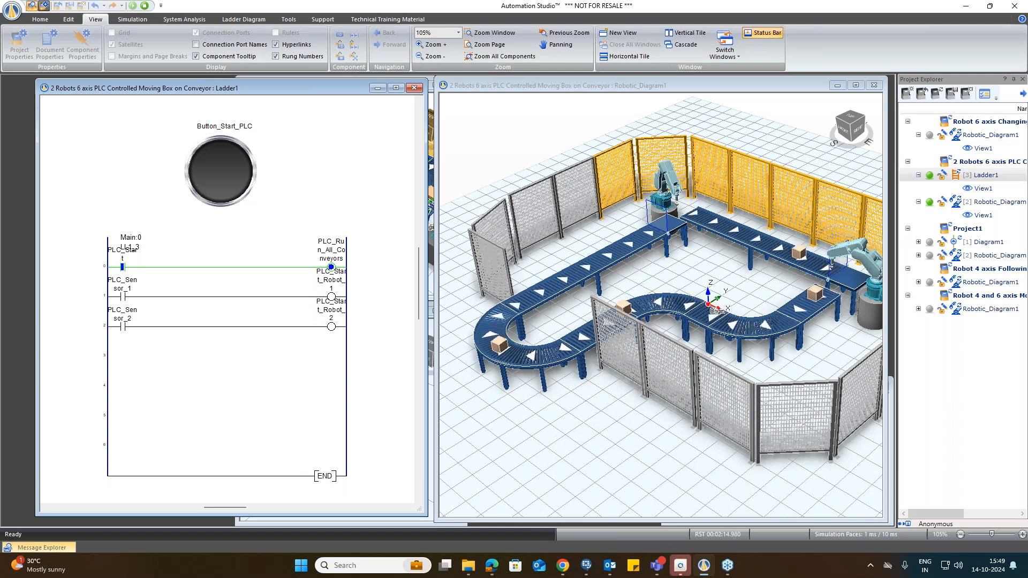
# Step: Stop the simulation and browse the Robotics component library's Tools and Conveyors categories
pyautogui.click(144, 6)
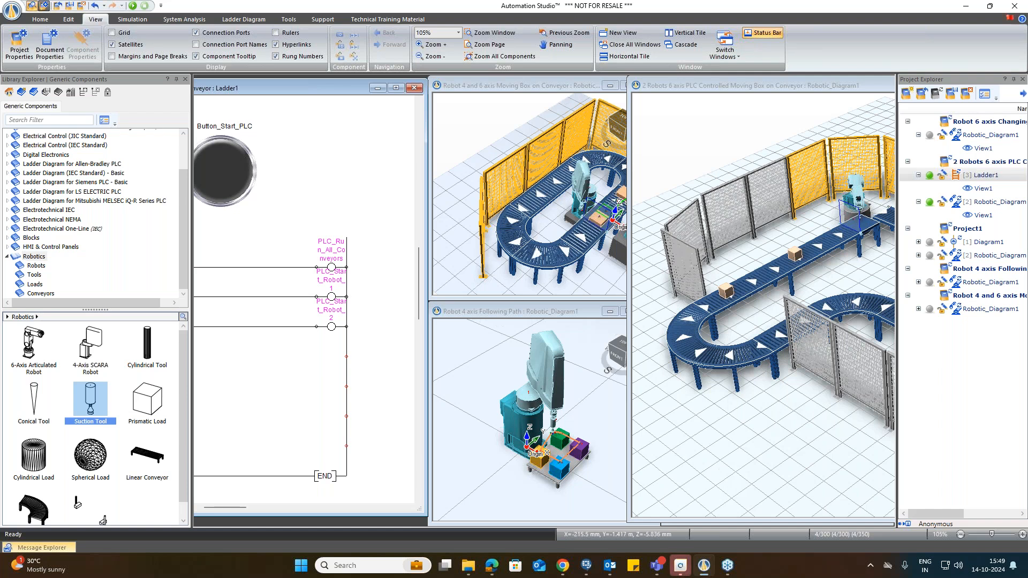
pyautogui.click(40, 258)
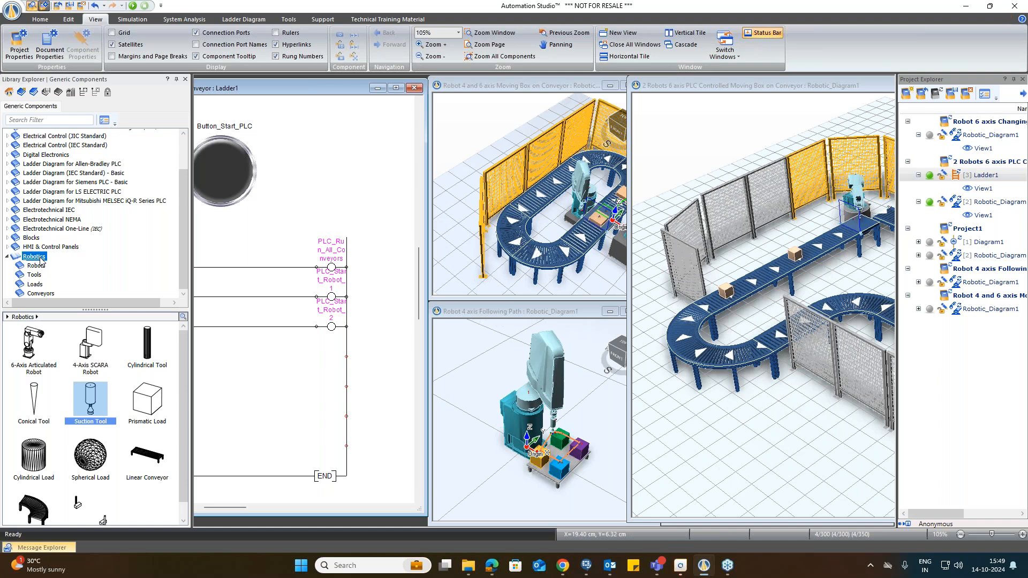
pyautogui.click(37, 275)
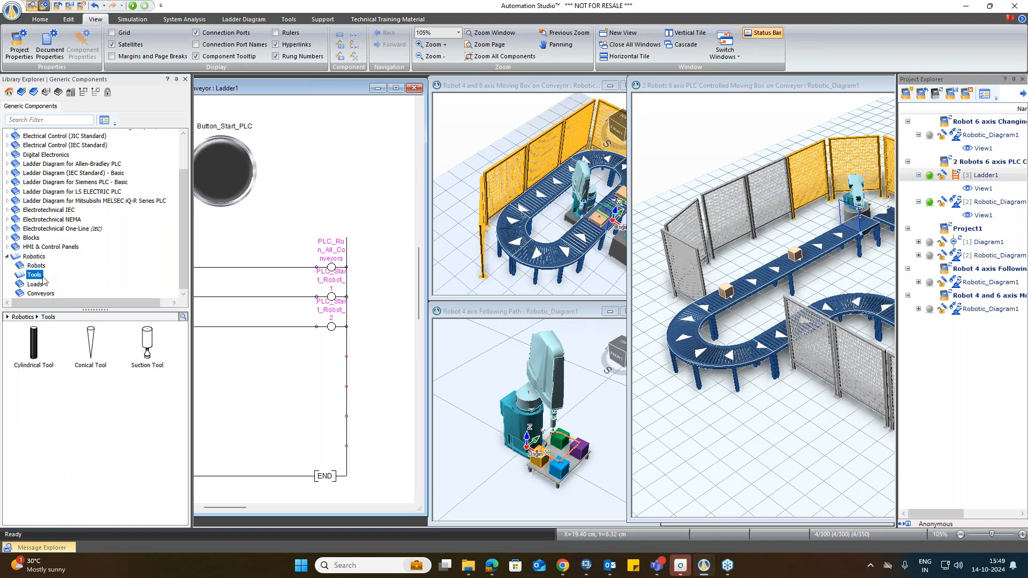
pyautogui.click(41, 293)
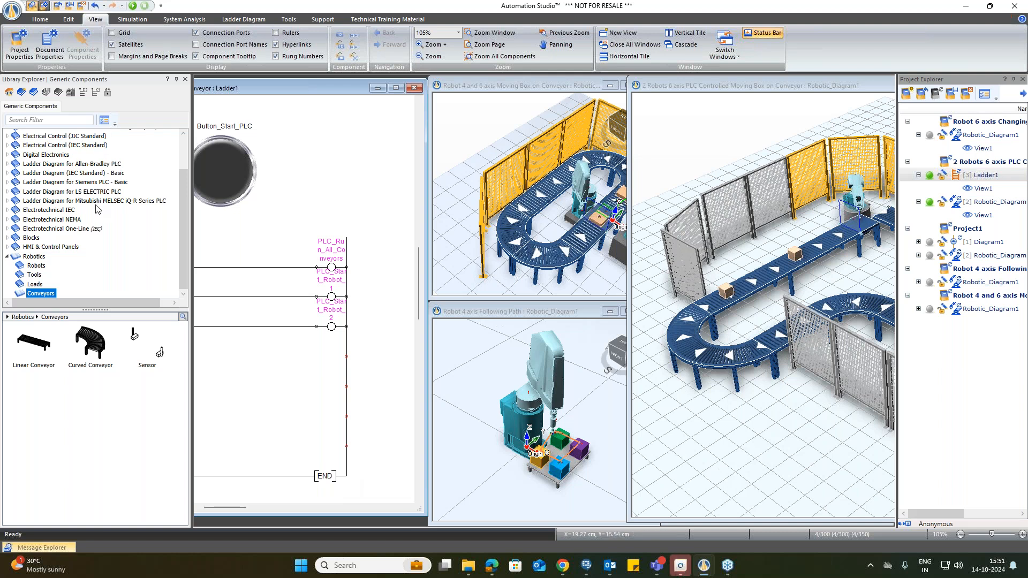
# Step: Open the Instrumentation and Process Control Diagram category in the component library
pyautogui.scroll(1, 96, 208)
pyautogui.scroll(1, 96, 207)
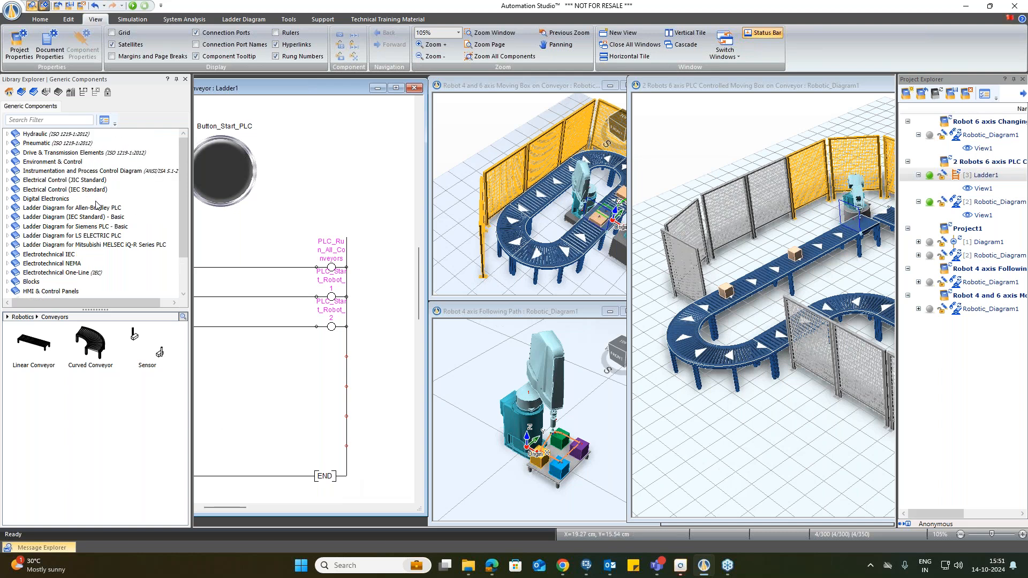
pyautogui.click(53, 172)
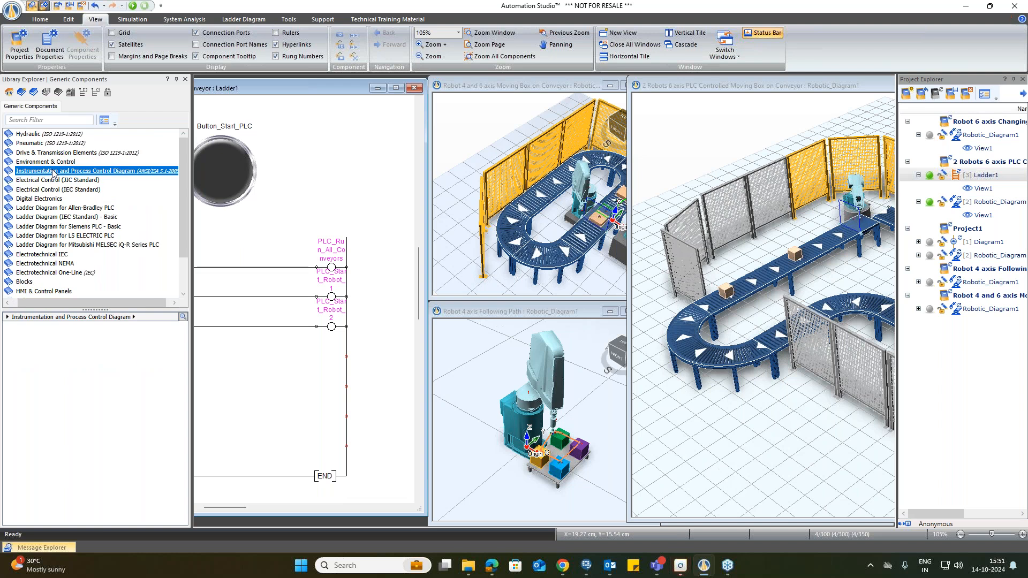